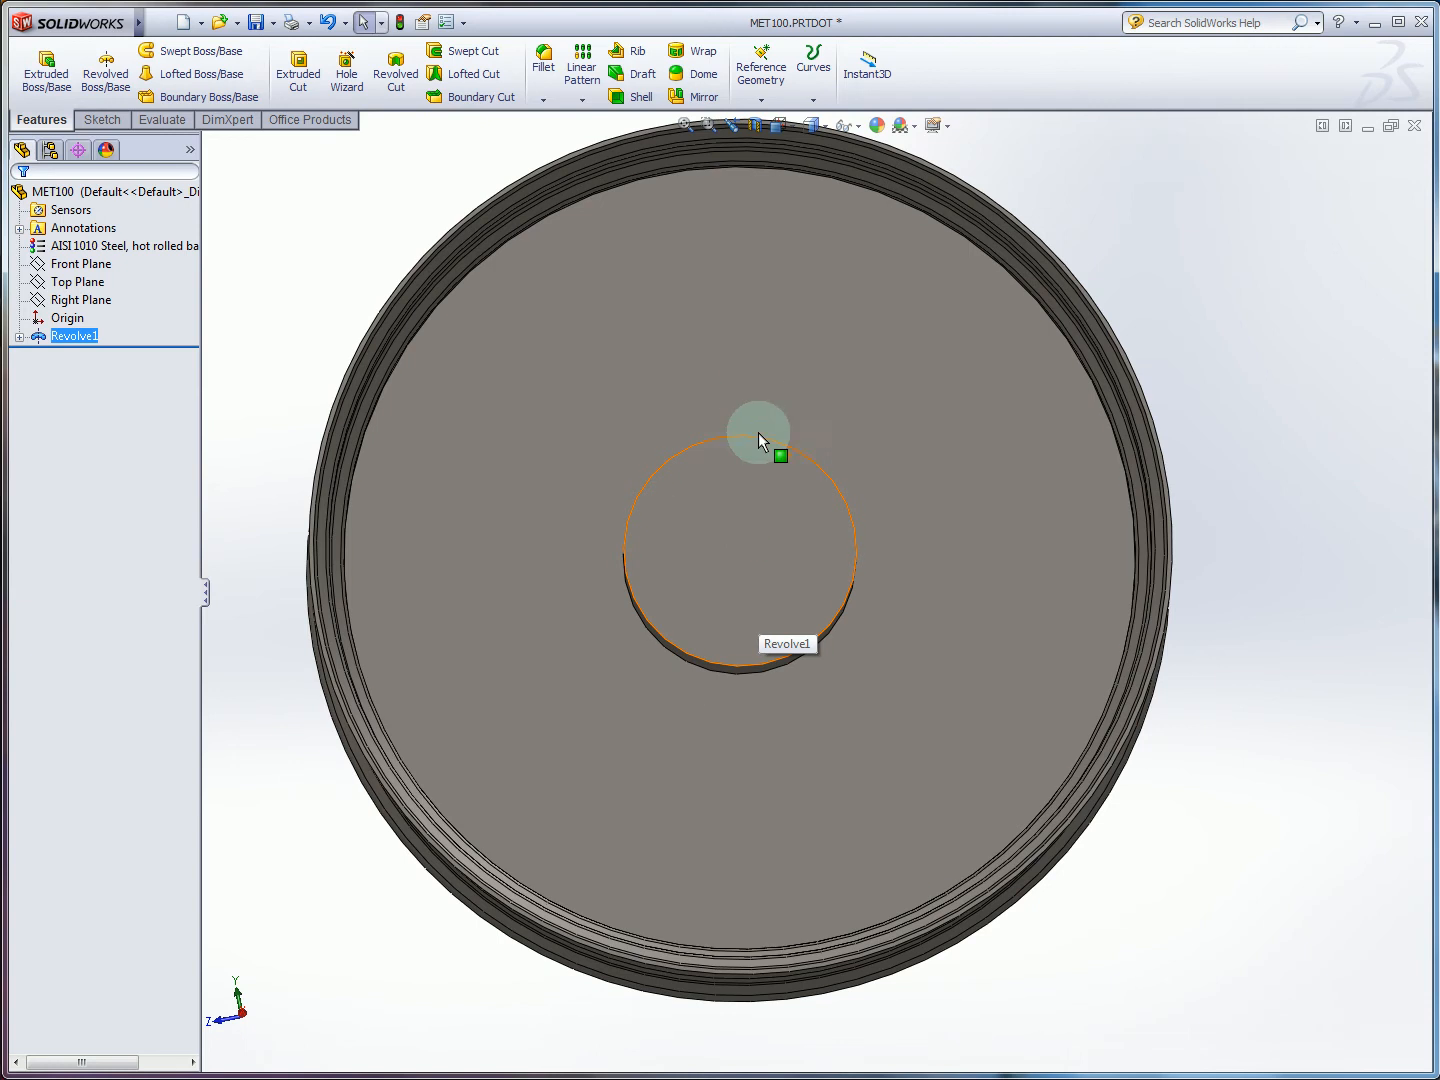
Start an Extruded Cut with a new sketch on the wheel's flat disc face.
{"action": "middle_click_drag", "start_coordinate": [758, 432], "coordinate": [758, 409]}
{"action": "scroll", "coordinate": [790, 339], "scroll_direction": "up", "scroll_amount": 2}
{"action": "scroll", "coordinate": [797, 339], "scroll_direction": "down", "scroll_amount": 1}
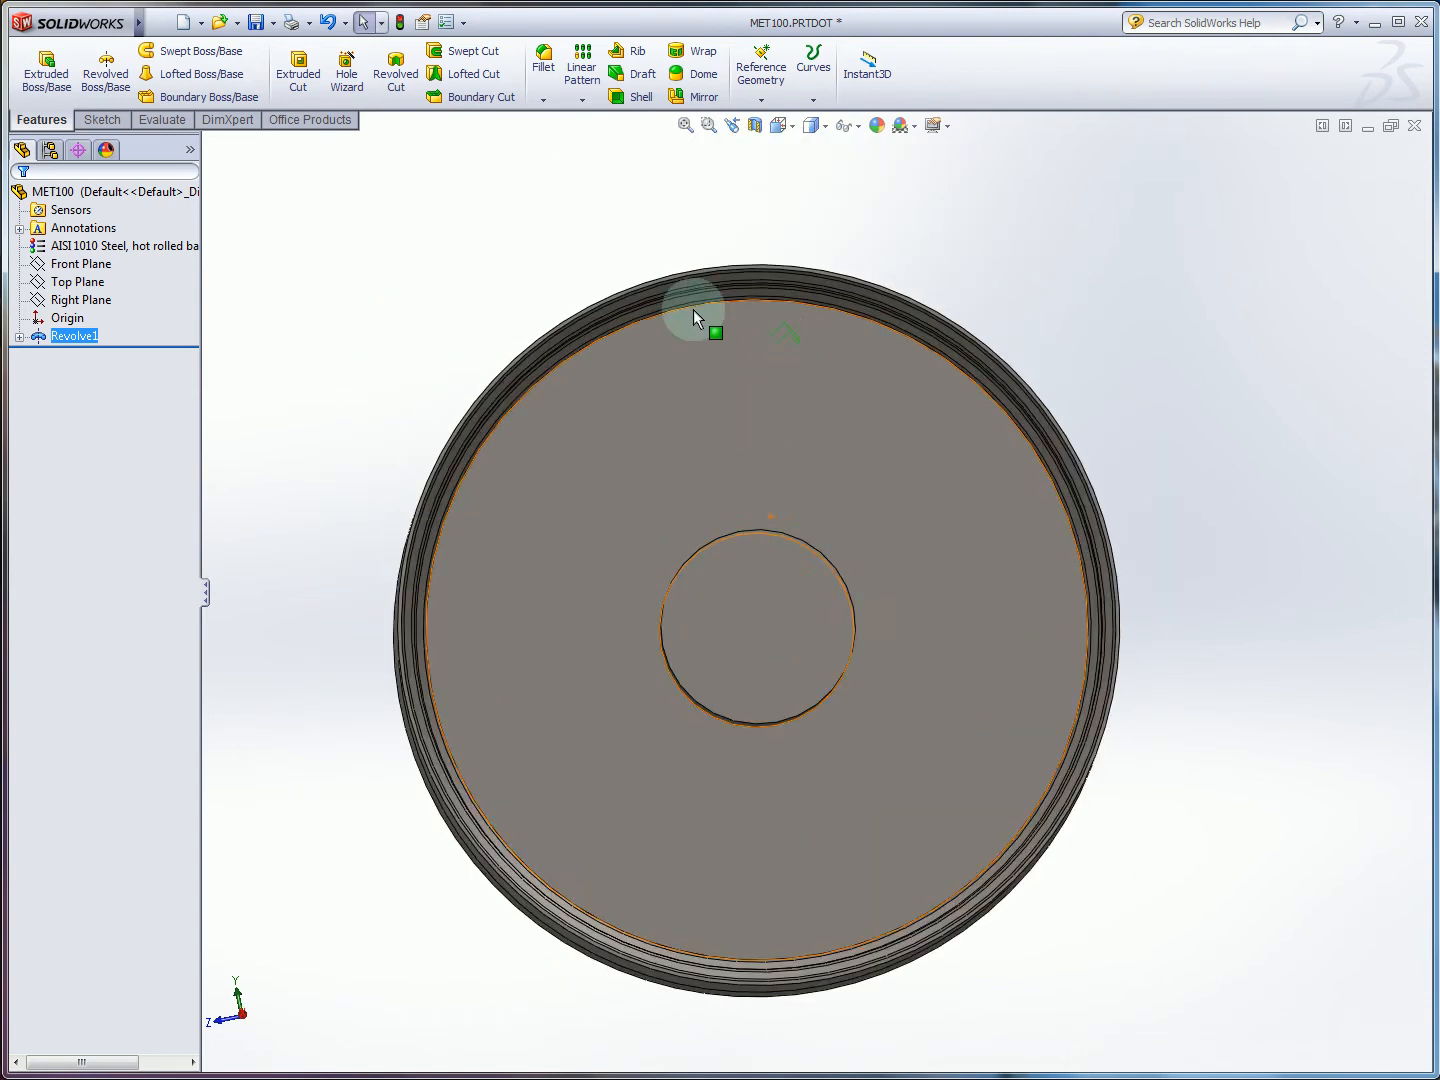
{"action": "left_click", "coordinate": [307, 82]}
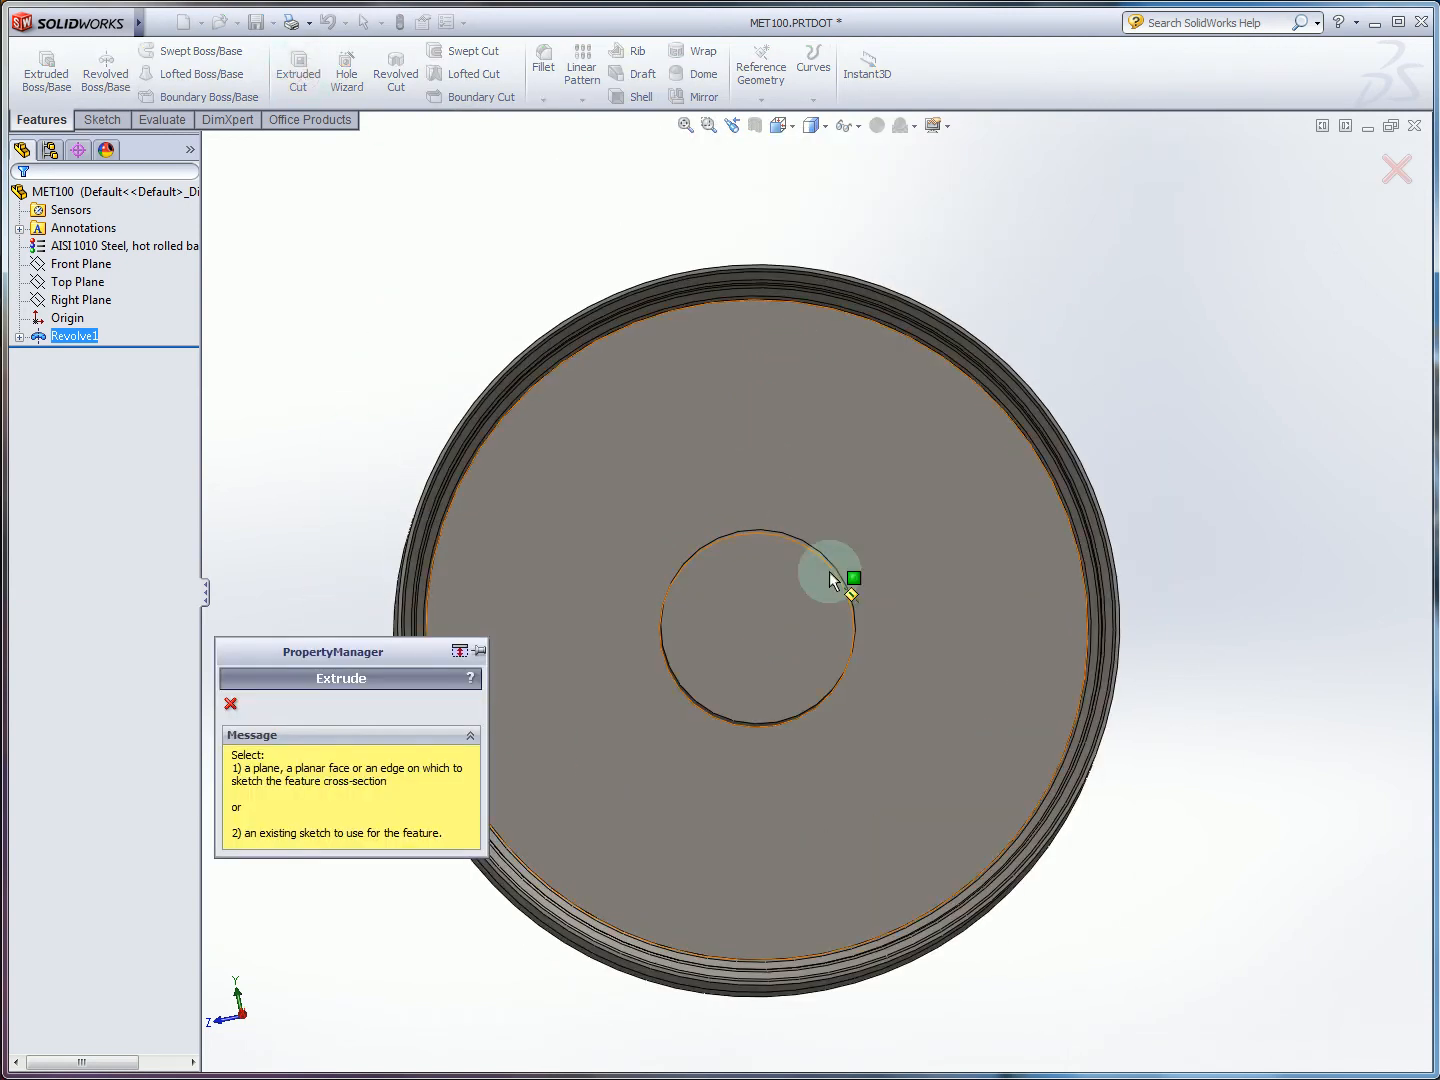
{"action": "left_click", "coordinate": [749, 436]}
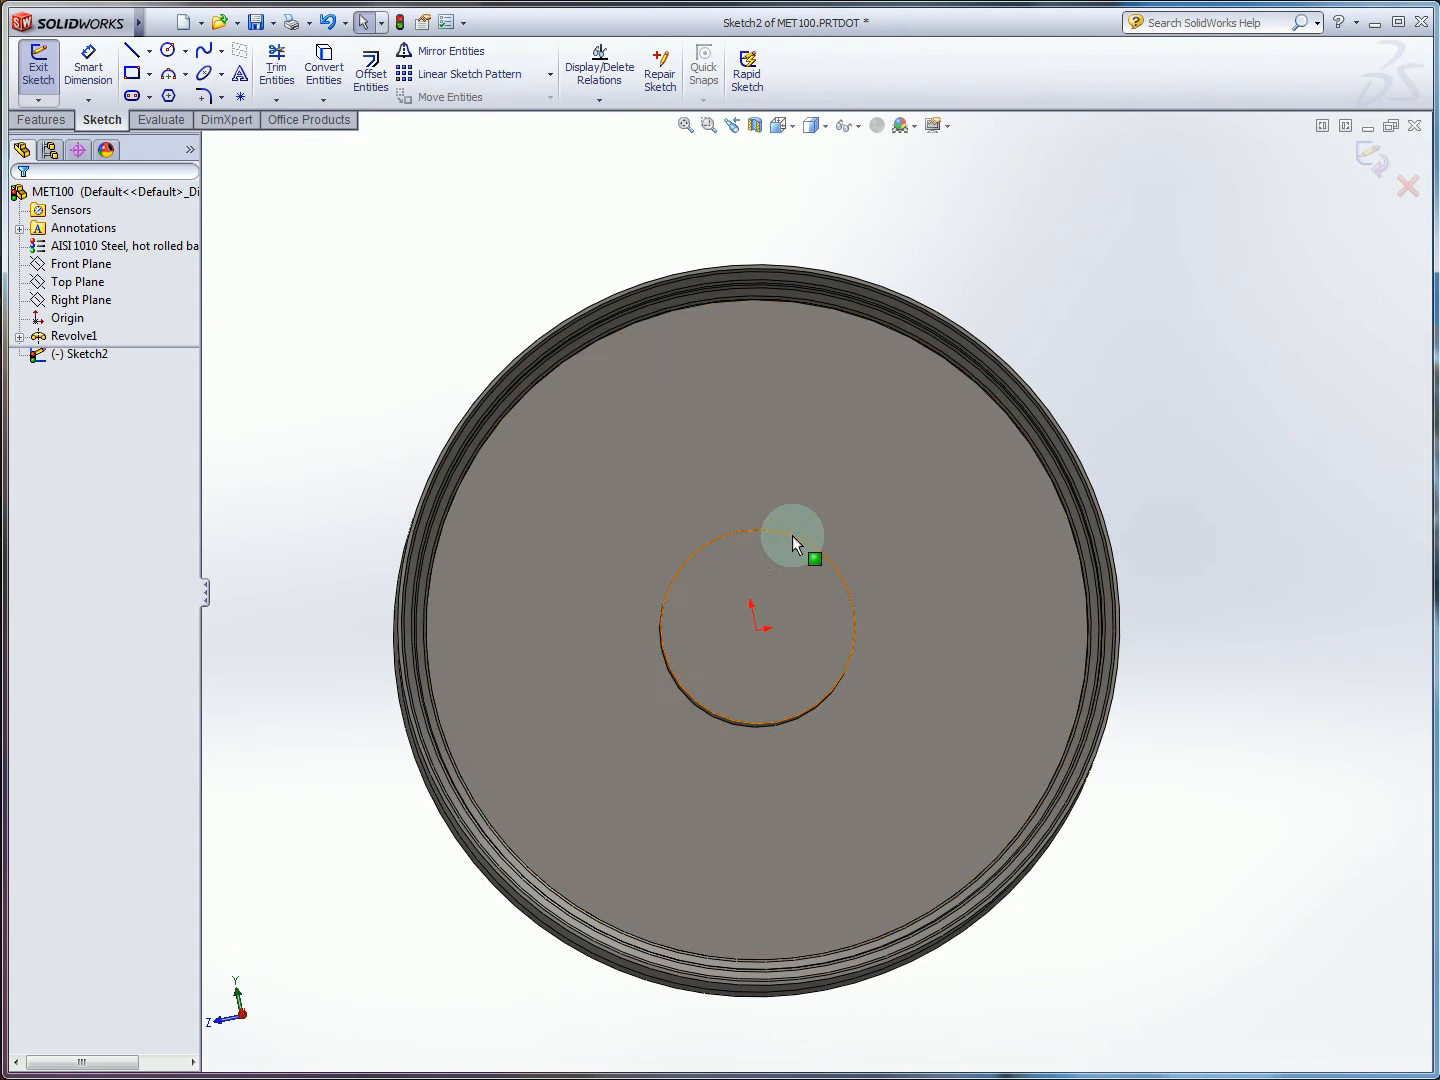
Sketch a vertical construction centerline from the origin up past the wheel's outer rim.
{"action": "middle_click_drag", "start_coordinate": [1077, 701], "coordinate": [1099, 643]}
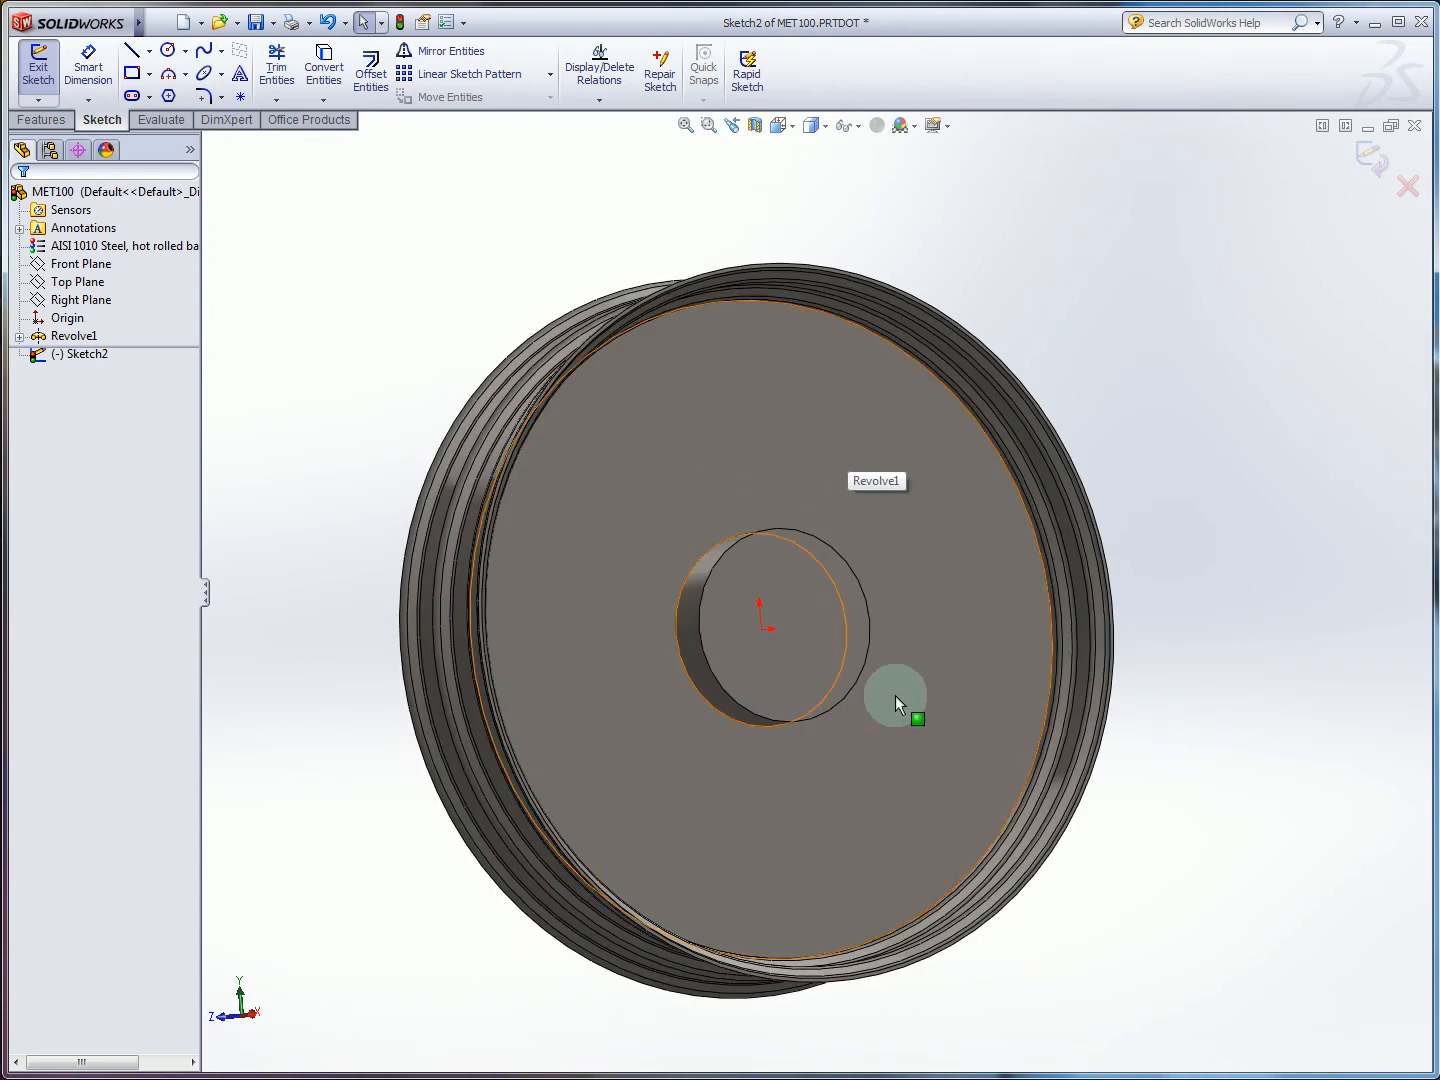
{"action": "middle_click_drag", "start_coordinate": [896, 695], "coordinate": [844, 702]}
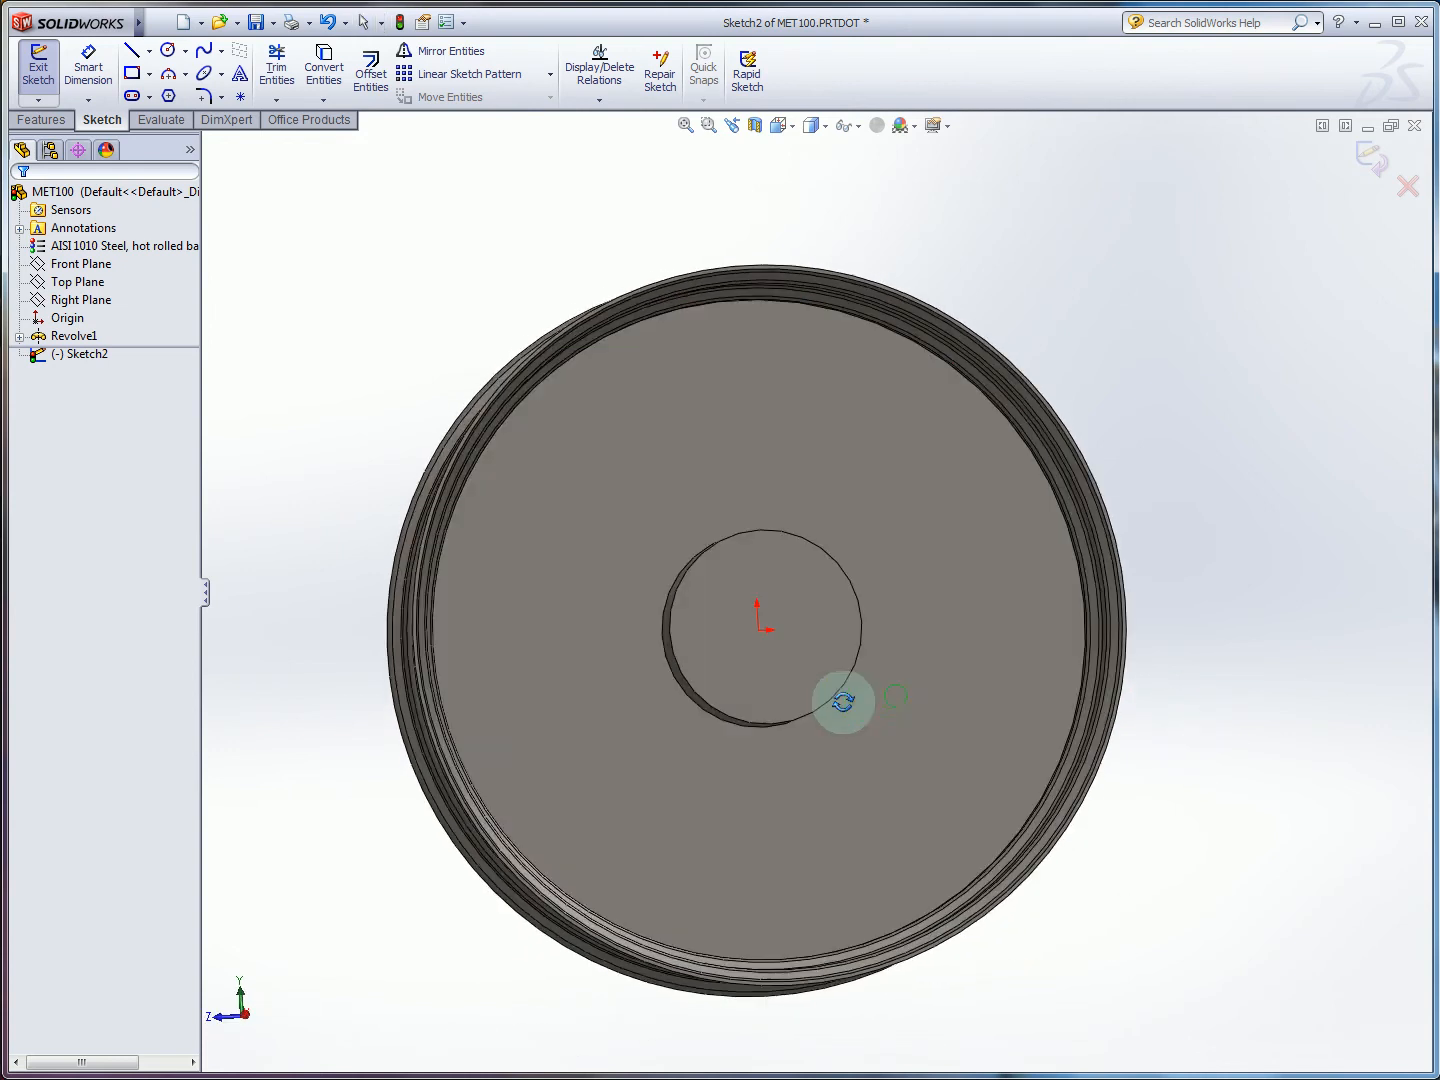
{"action": "left_click", "coordinate": [149, 50]}
{"action": "left_click", "coordinate": [166, 94]}
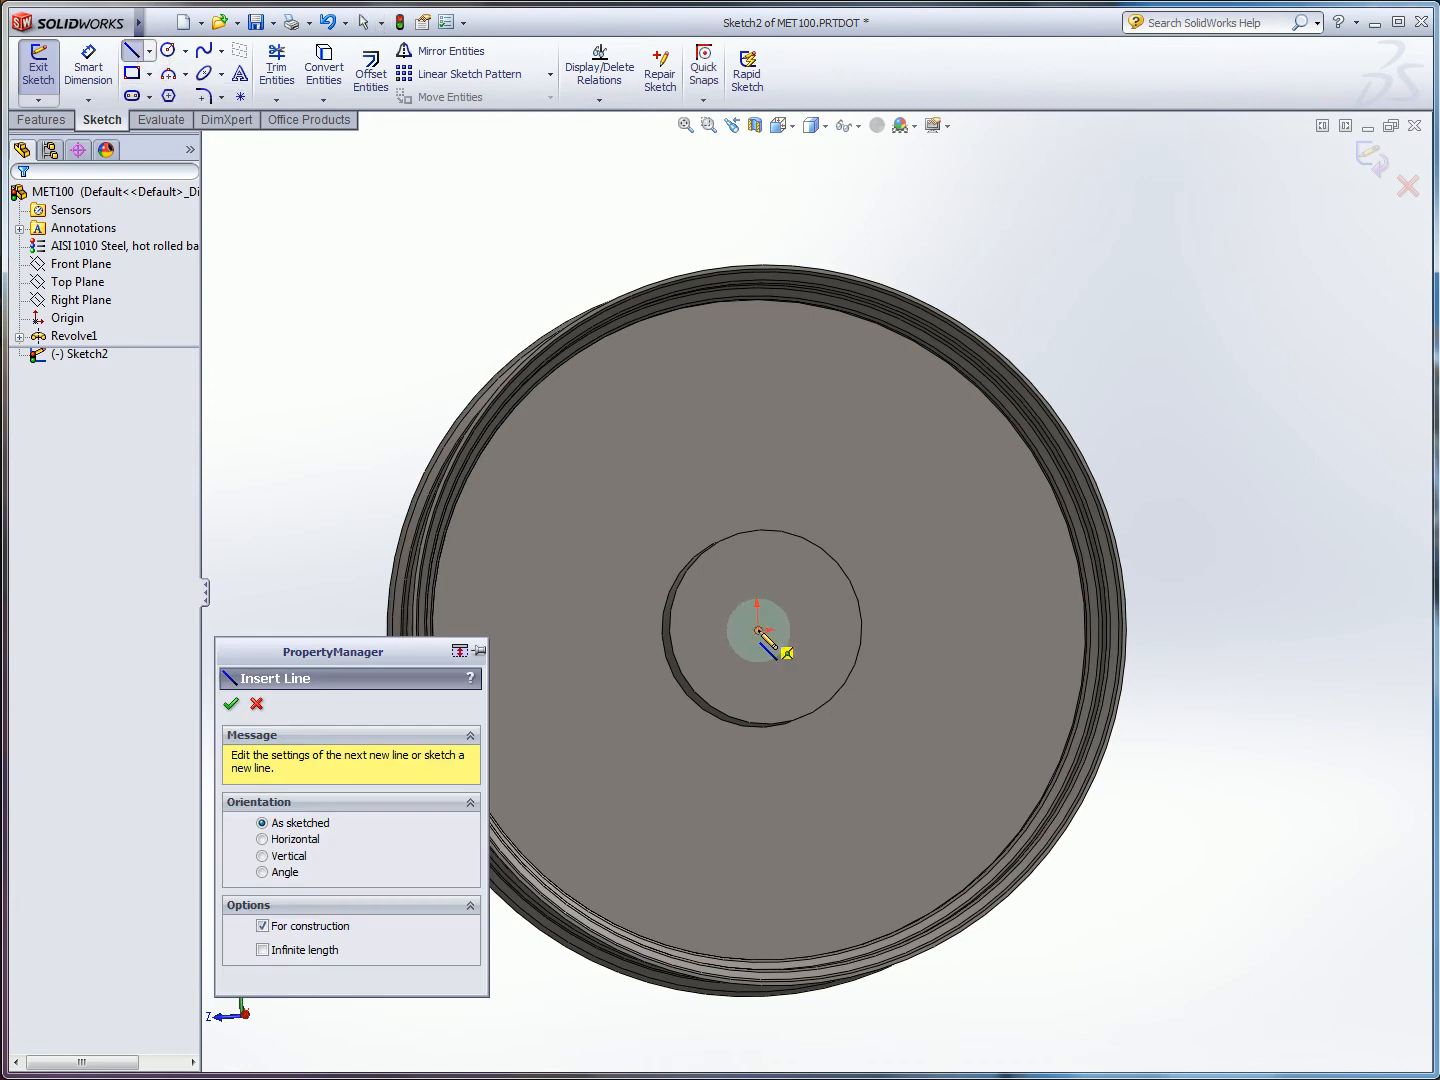
{"action": "left_click", "coordinate": [758, 631]}
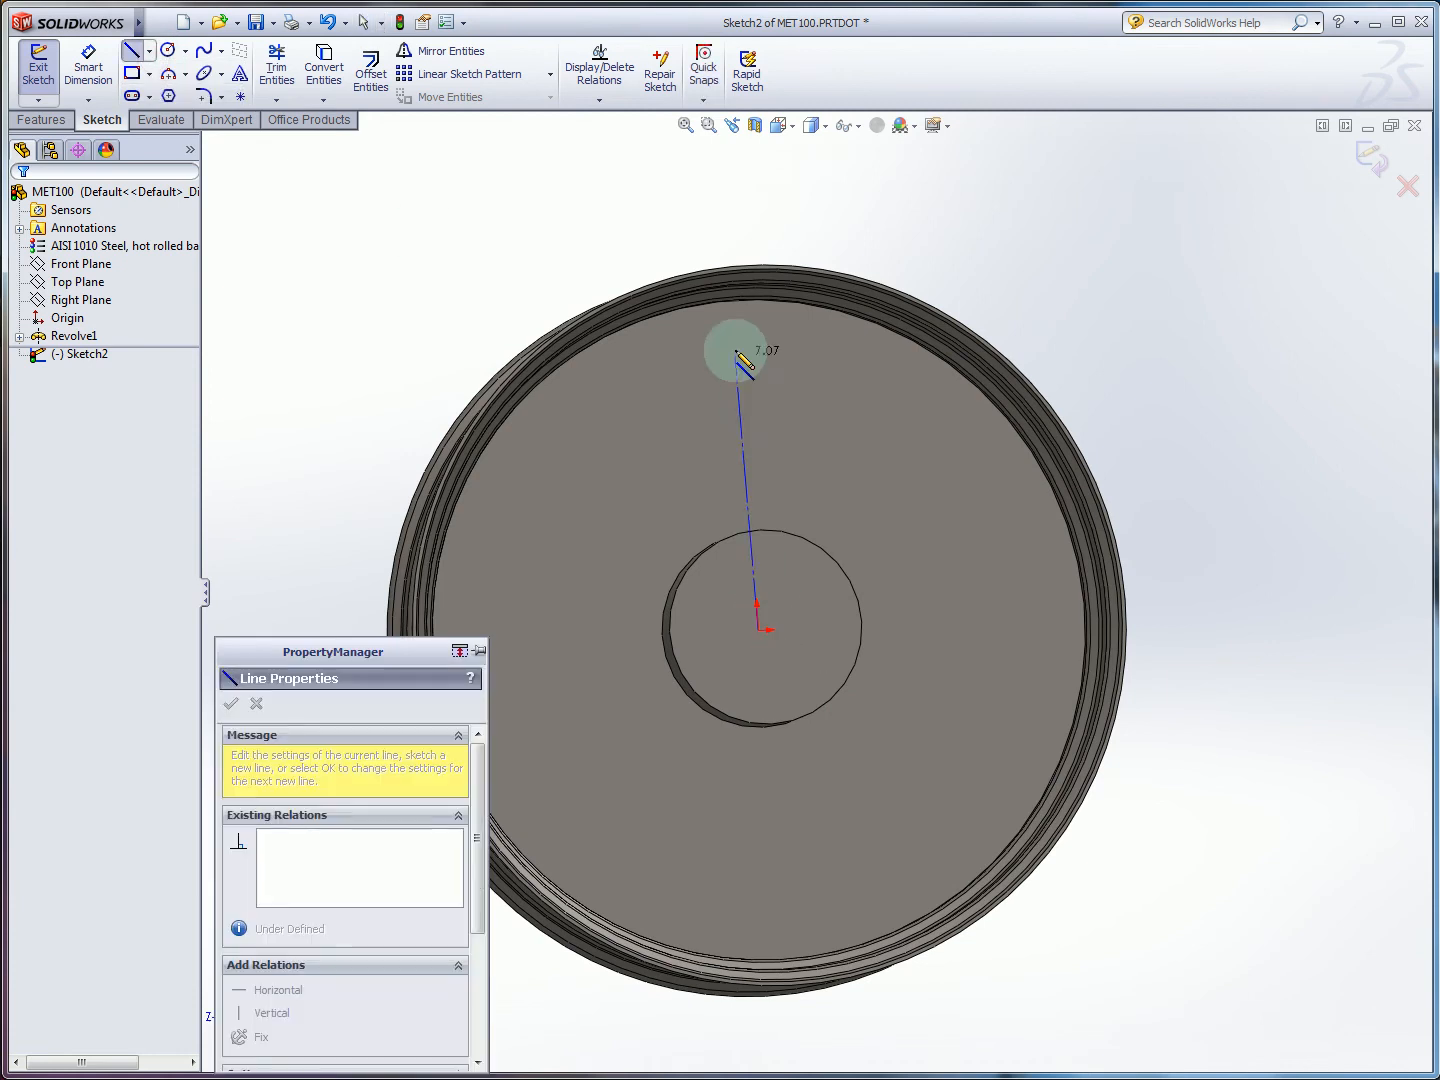
{"action": "left_click", "coordinate": [736, 187]}
{"action": "key", "text": "Escape"}
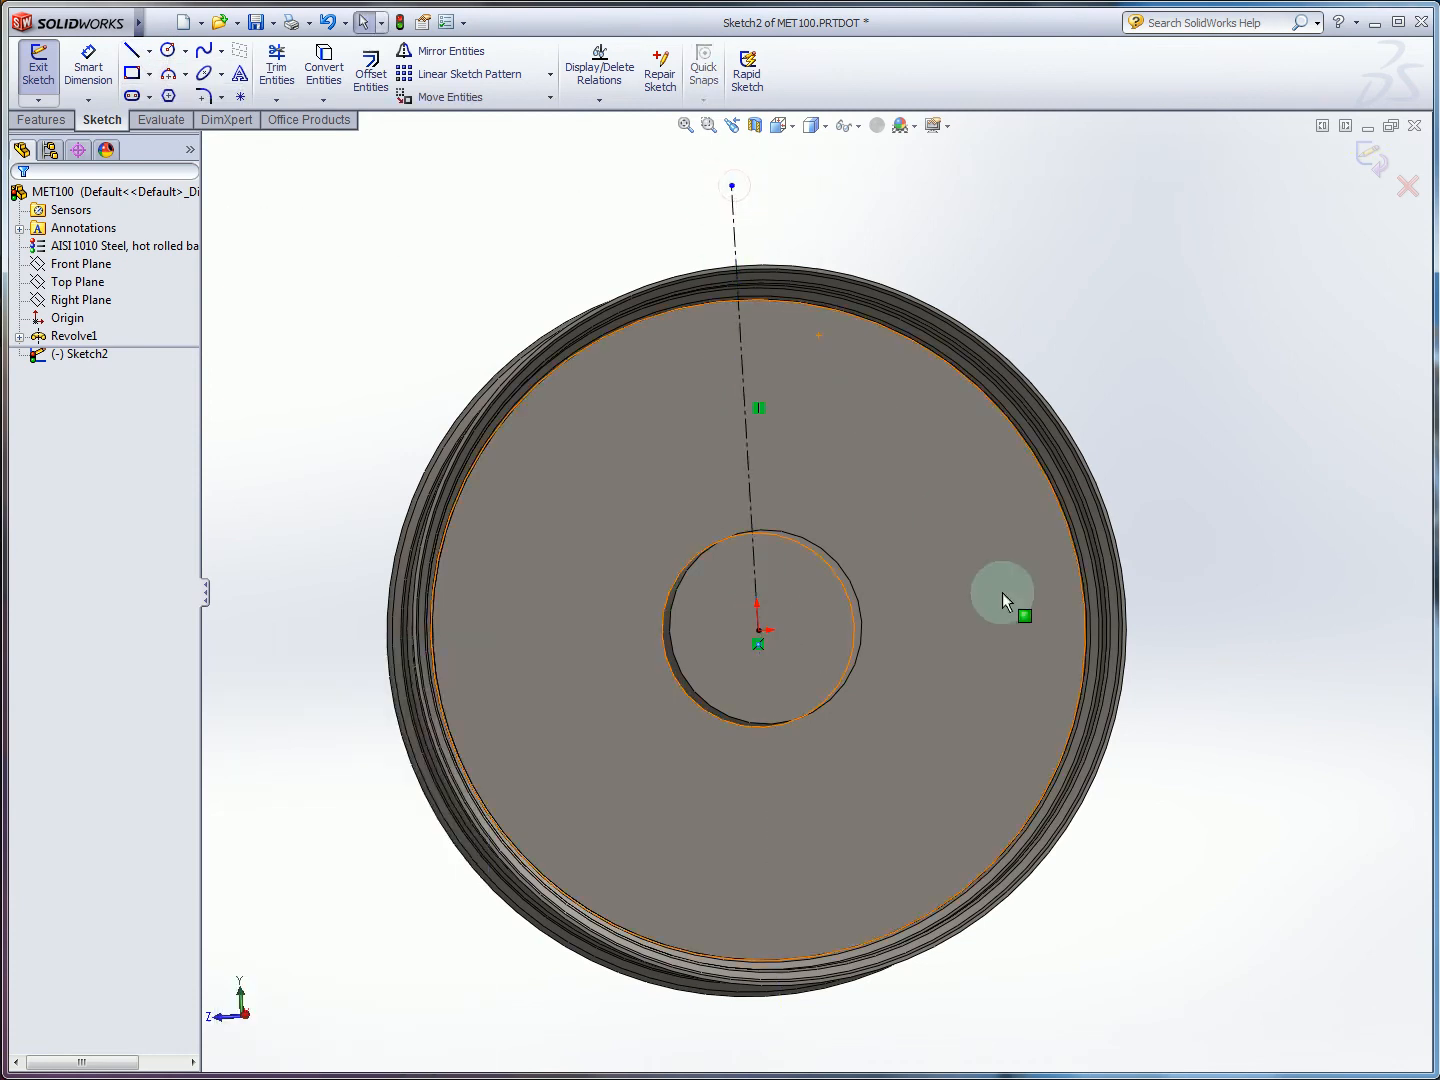
Convert the disc's outer circular edge into the sketch and set the circle to construction geometry.
{"action": "scroll", "coordinate": [770, 426], "scroll_direction": "down", "scroll_amount": 4}
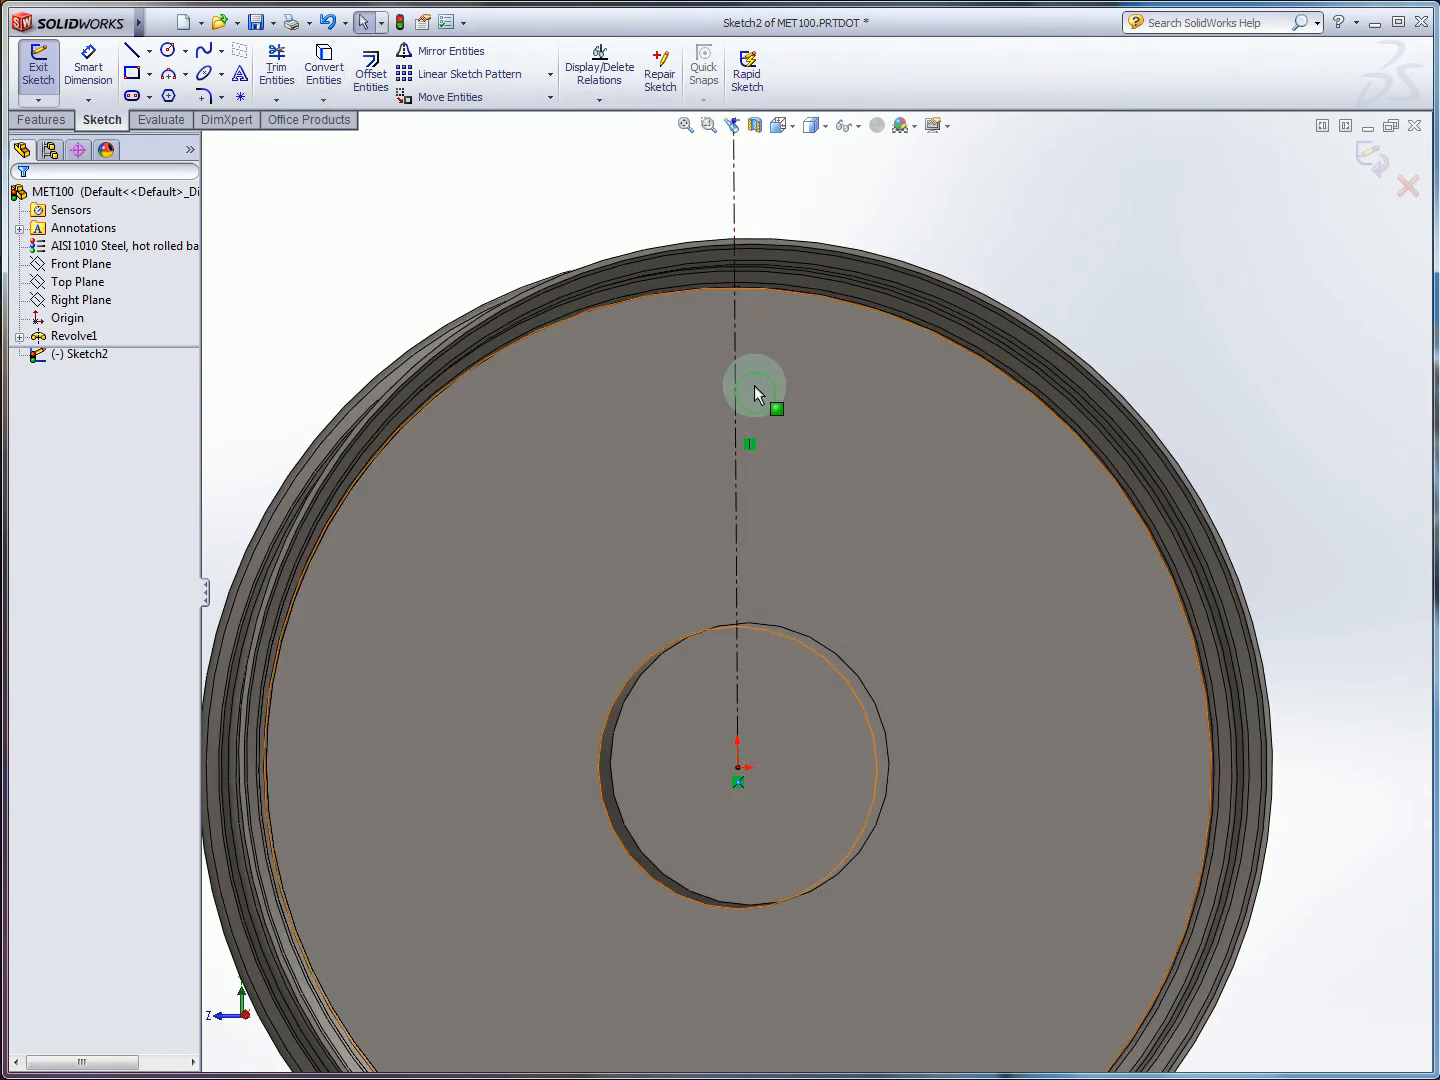
{"action": "middle_click_drag", "start_coordinate": [755, 388], "coordinate": [660, 427]}
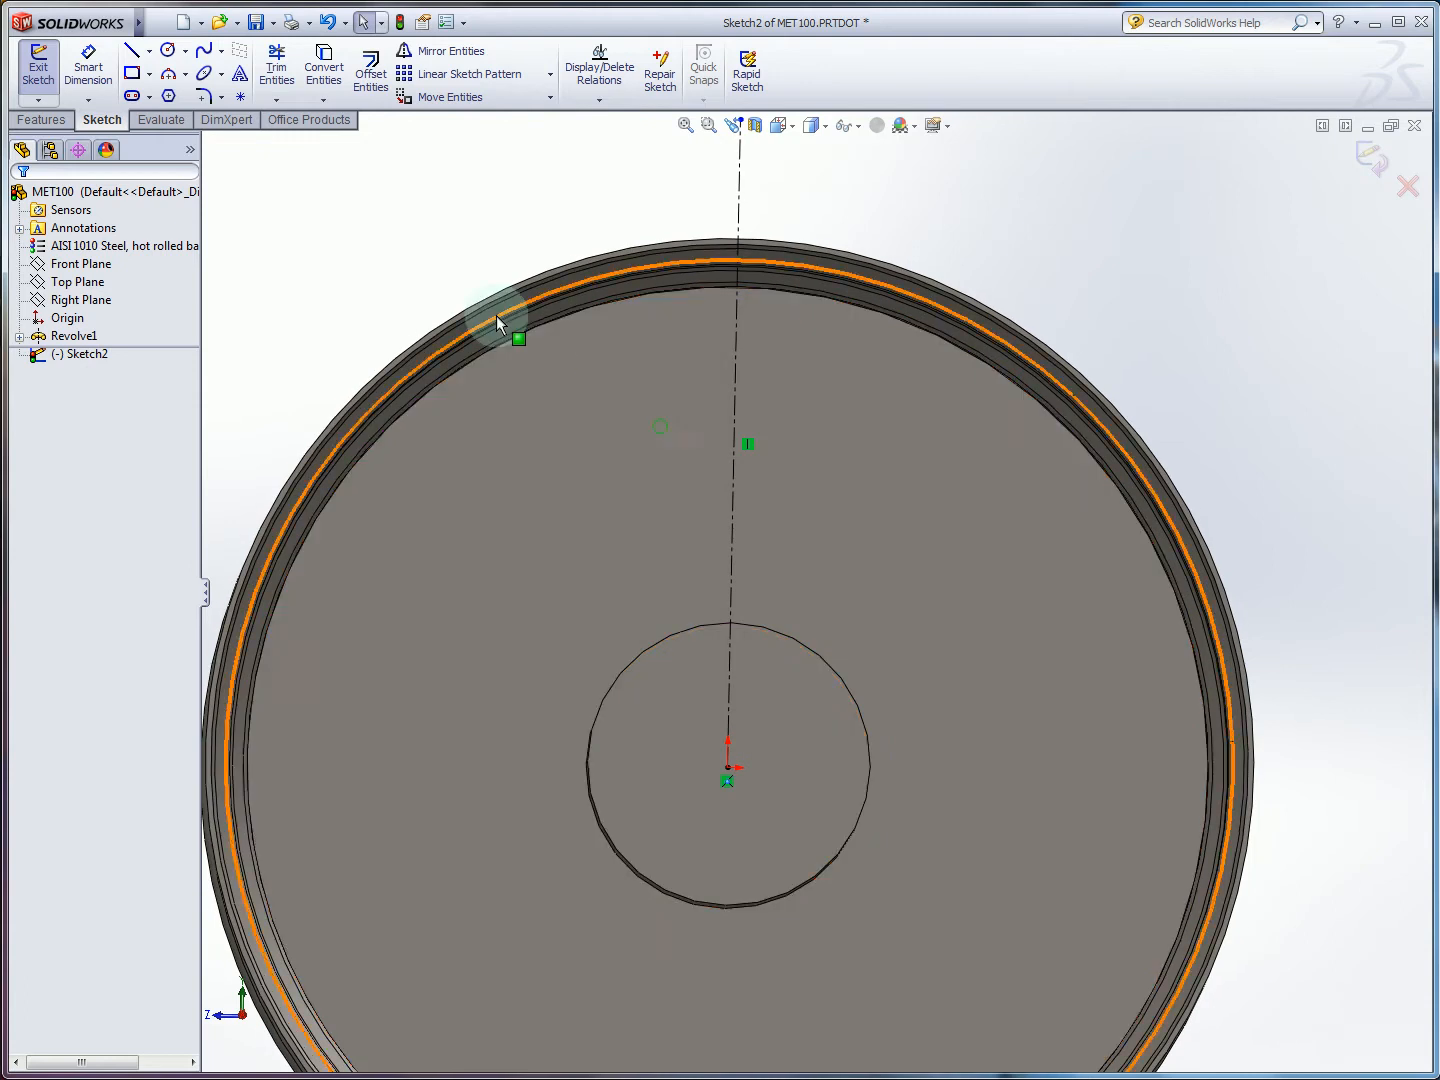
{"action": "left_click", "coordinate": [605, 314]}
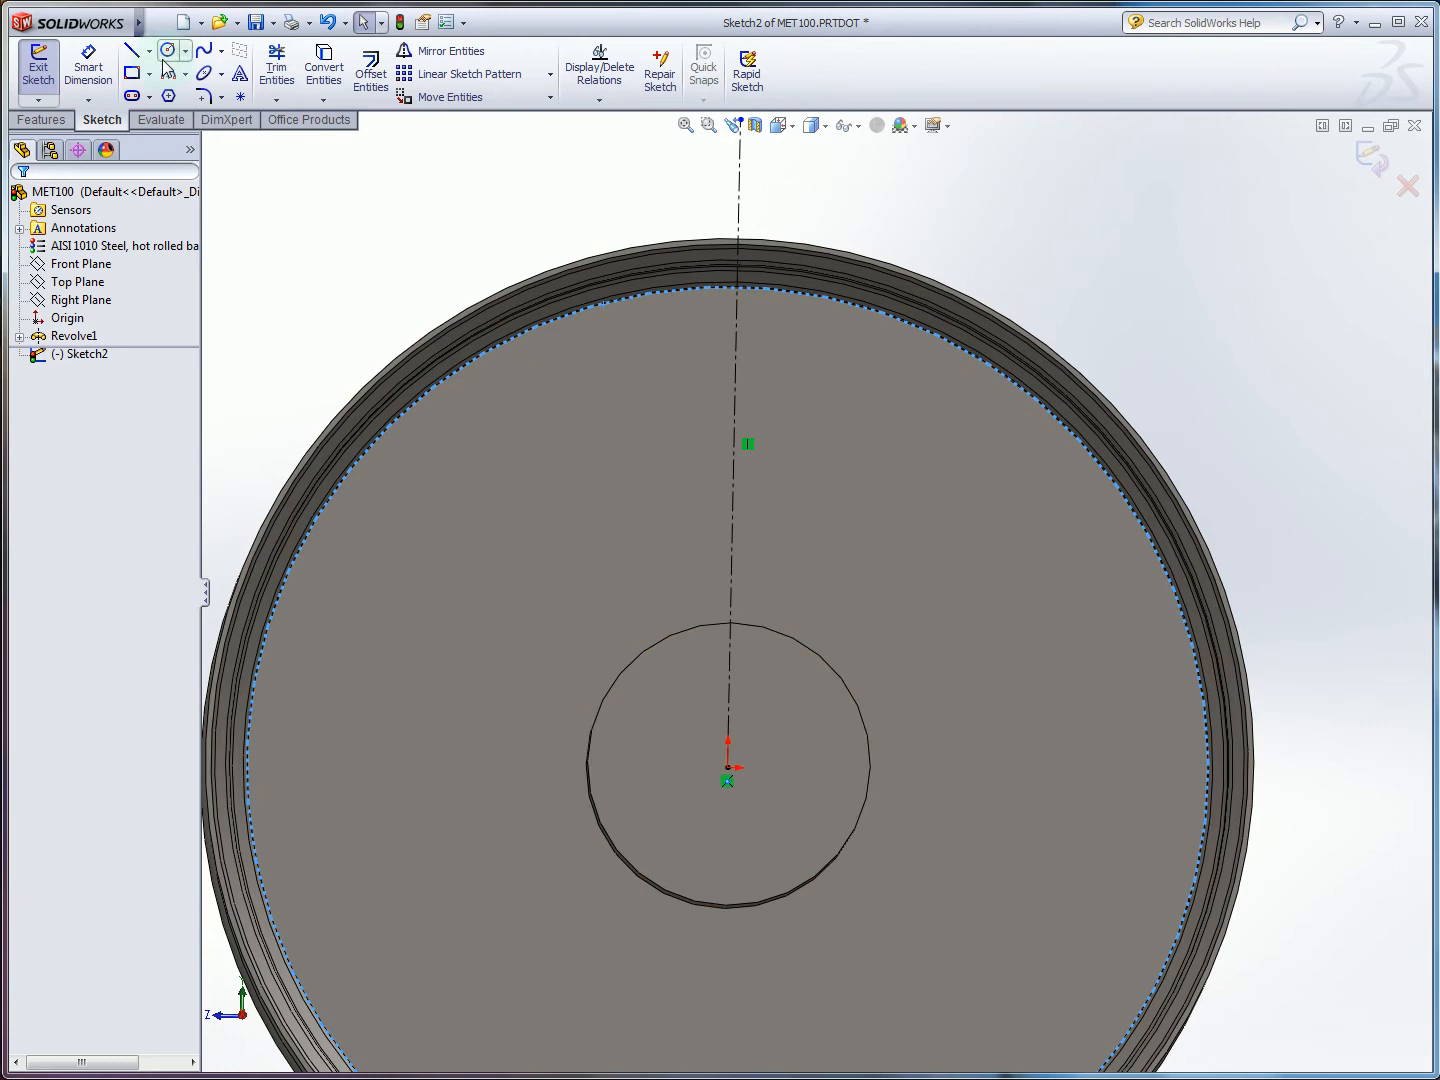
{"action": "left_click", "coordinate": [330, 80]}
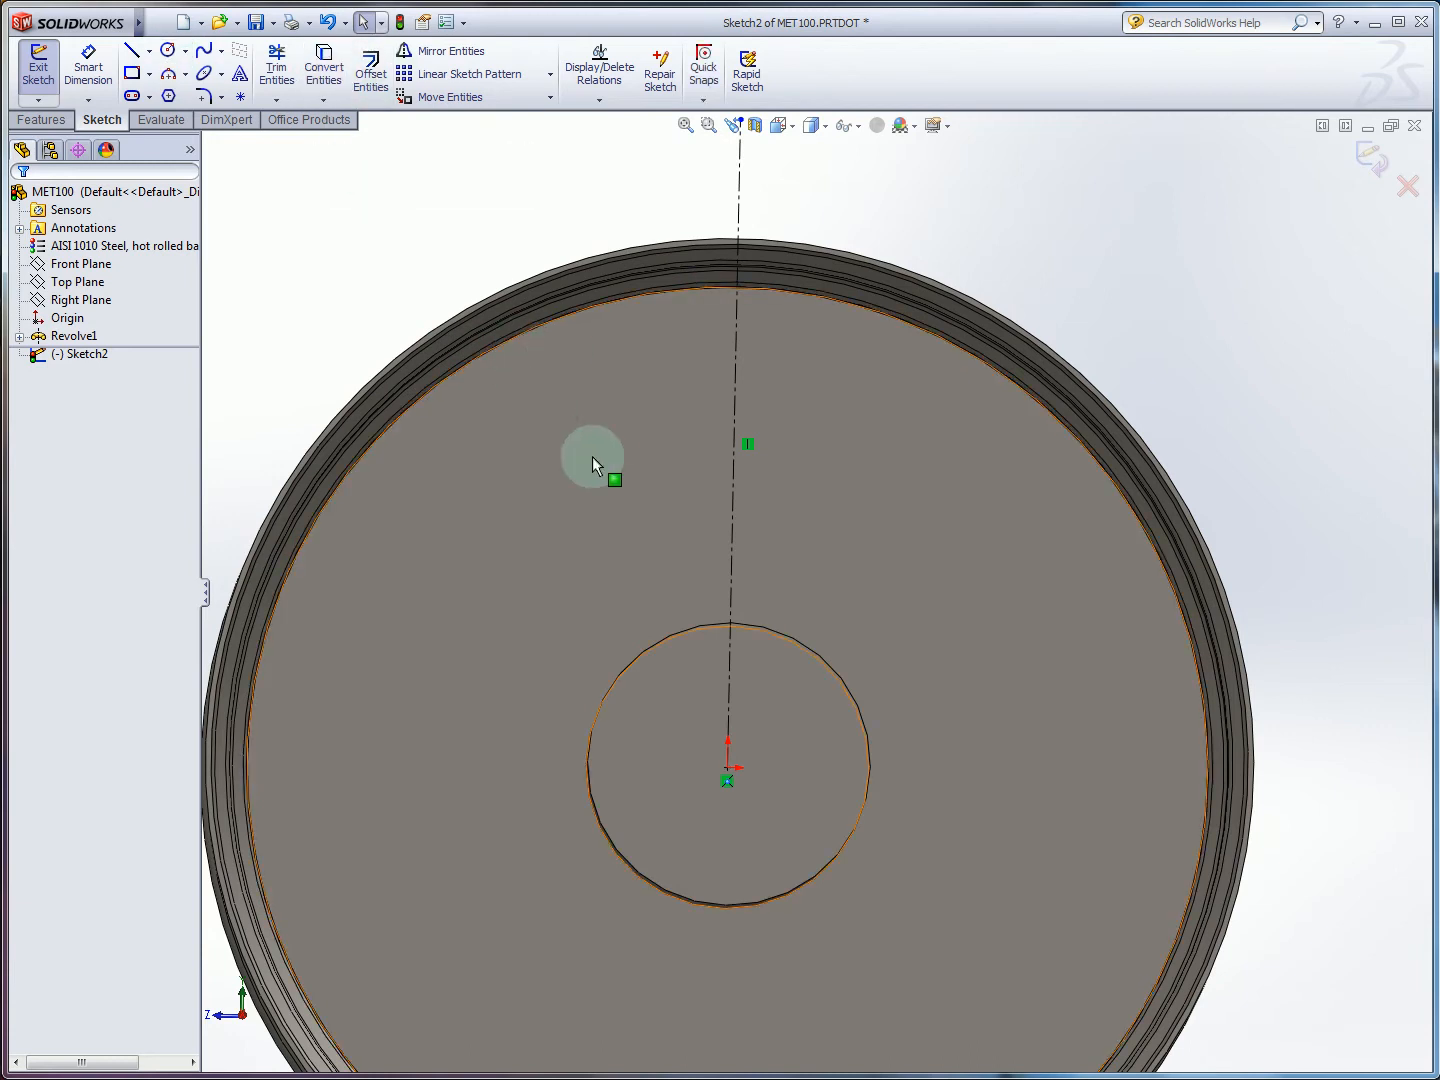
{"action": "left_click", "coordinate": [553, 320]}
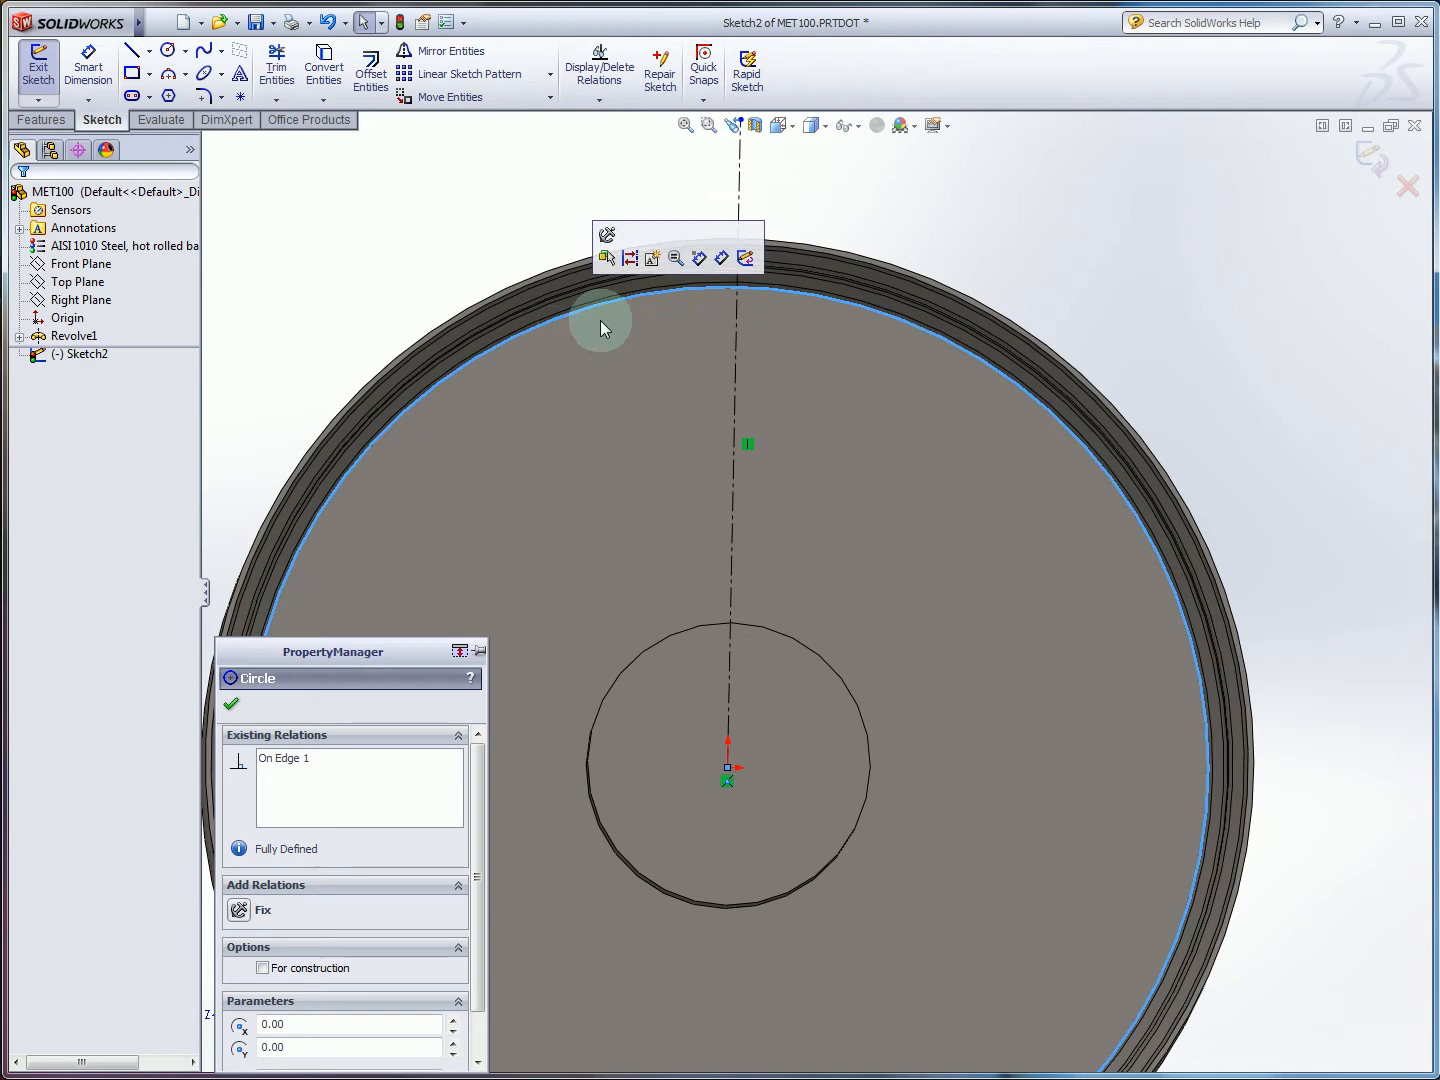
{"action": "left_click_drag", "start_coordinate": [340, 656], "coordinate": [346, 436]}
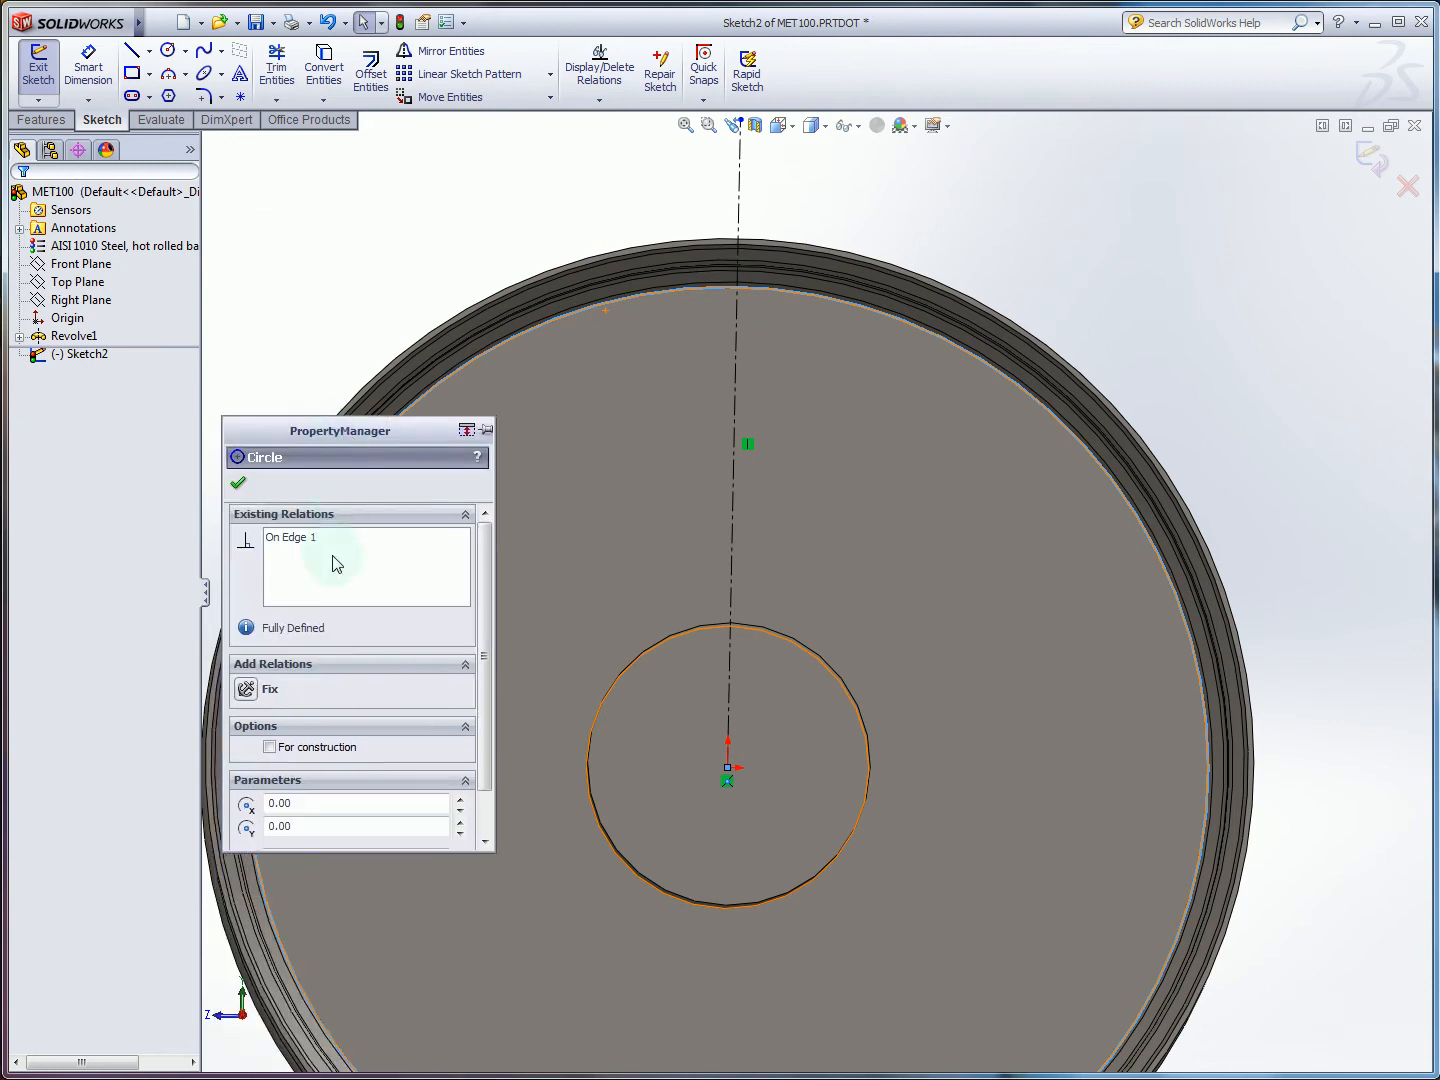
{"action": "left_click", "coordinate": [586, 404]}
{"action": "left_click", "coordinate": [238, 488]}
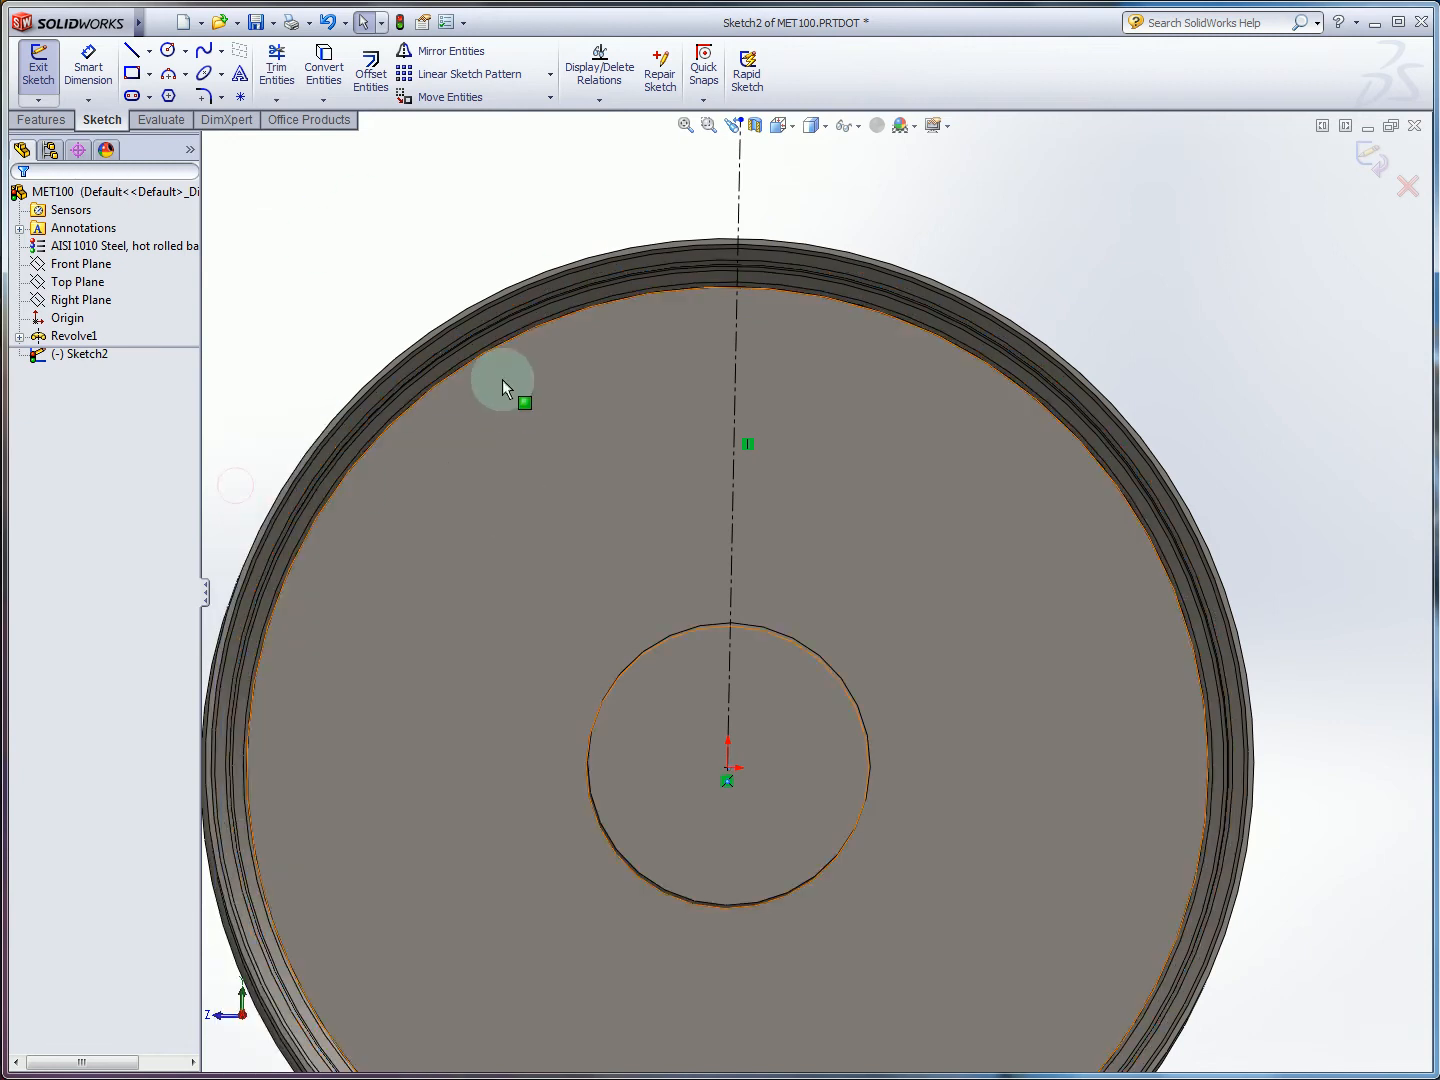
{"action": "left_click", "coordinate": [491, 355]}
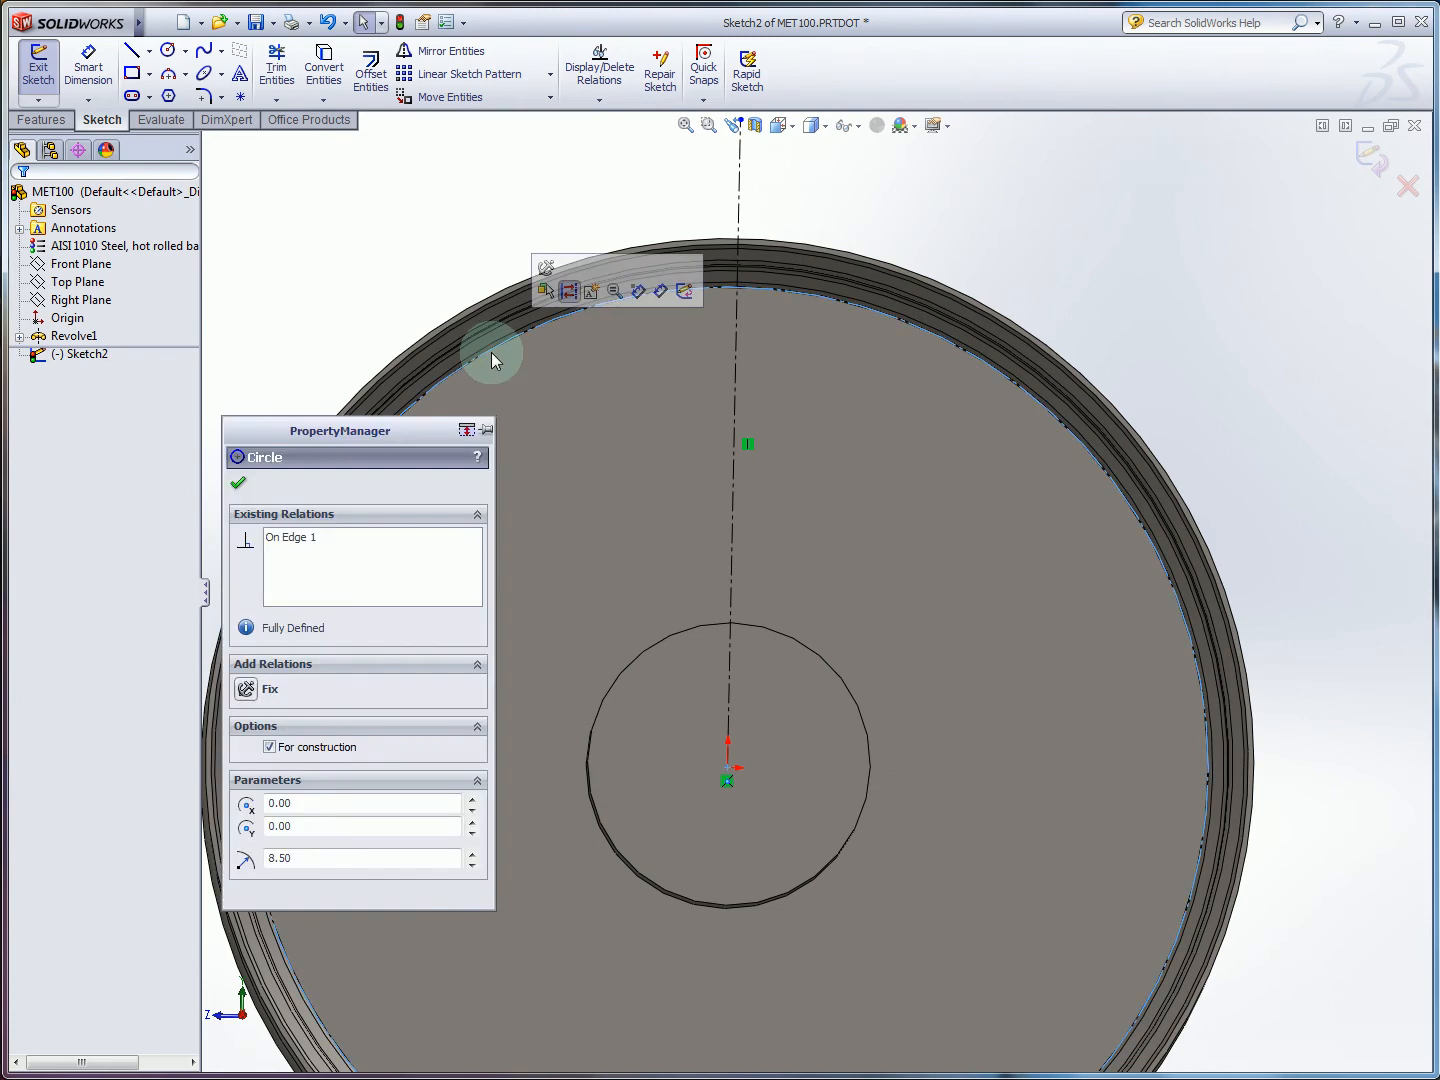
{"action": "key", "text": "Escape"}
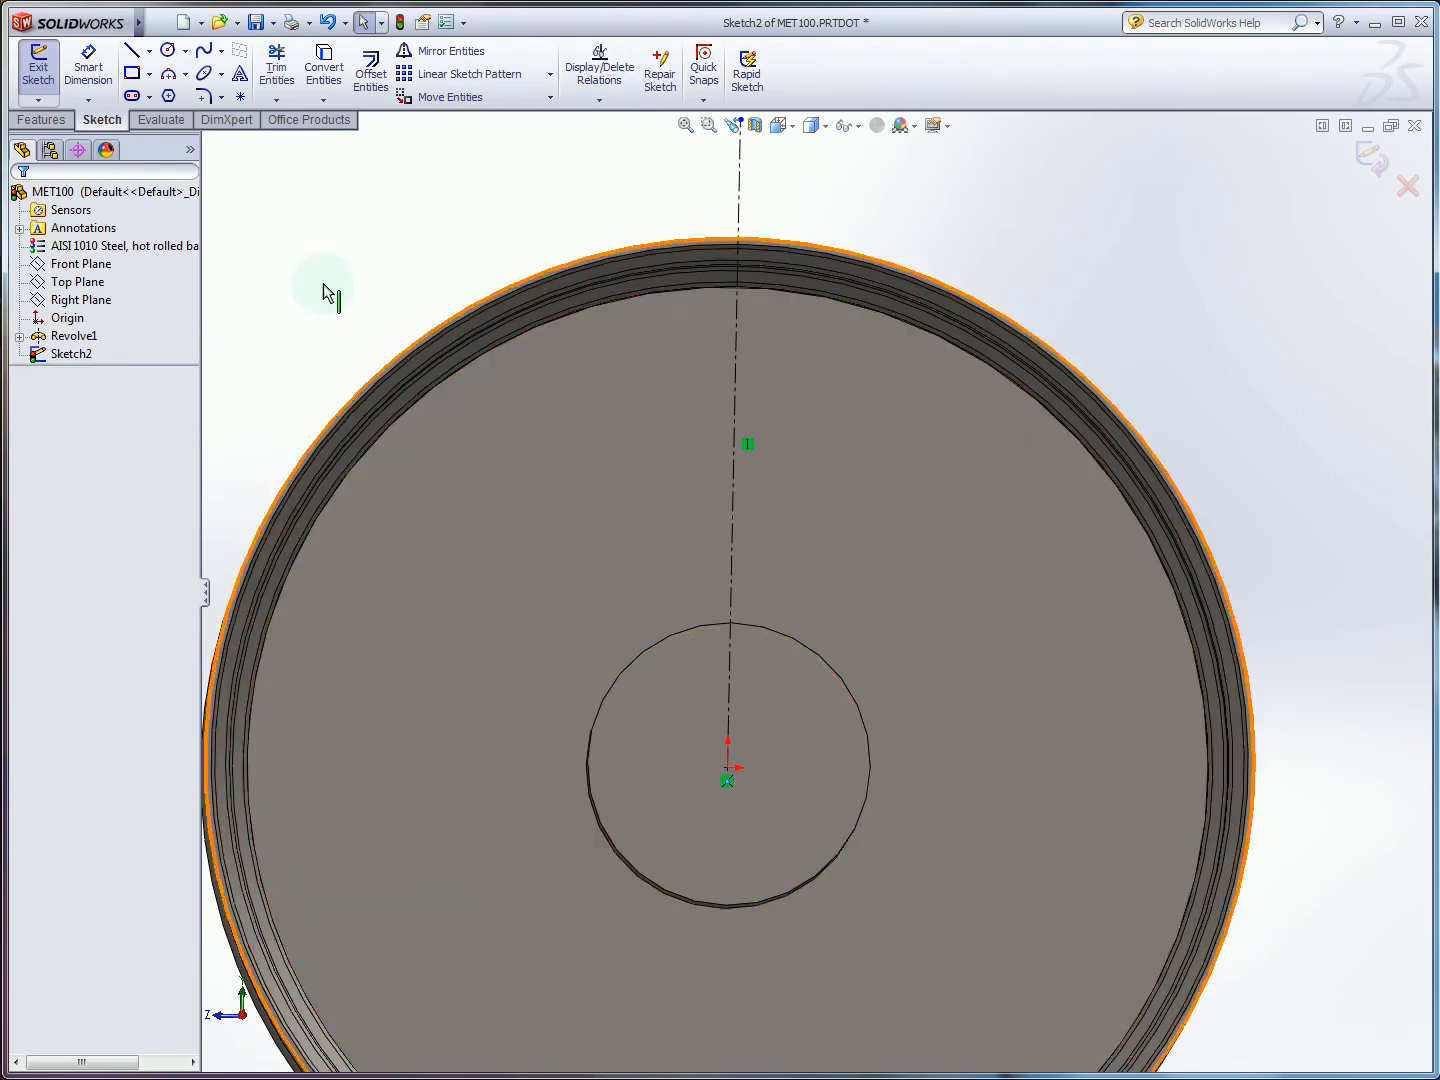
Sketch a three-point arc left of the centerline from the construction circle to the hub edge, with a radius of about 3.38.
{"action": "left_click", "coordinate": [185, 75]}
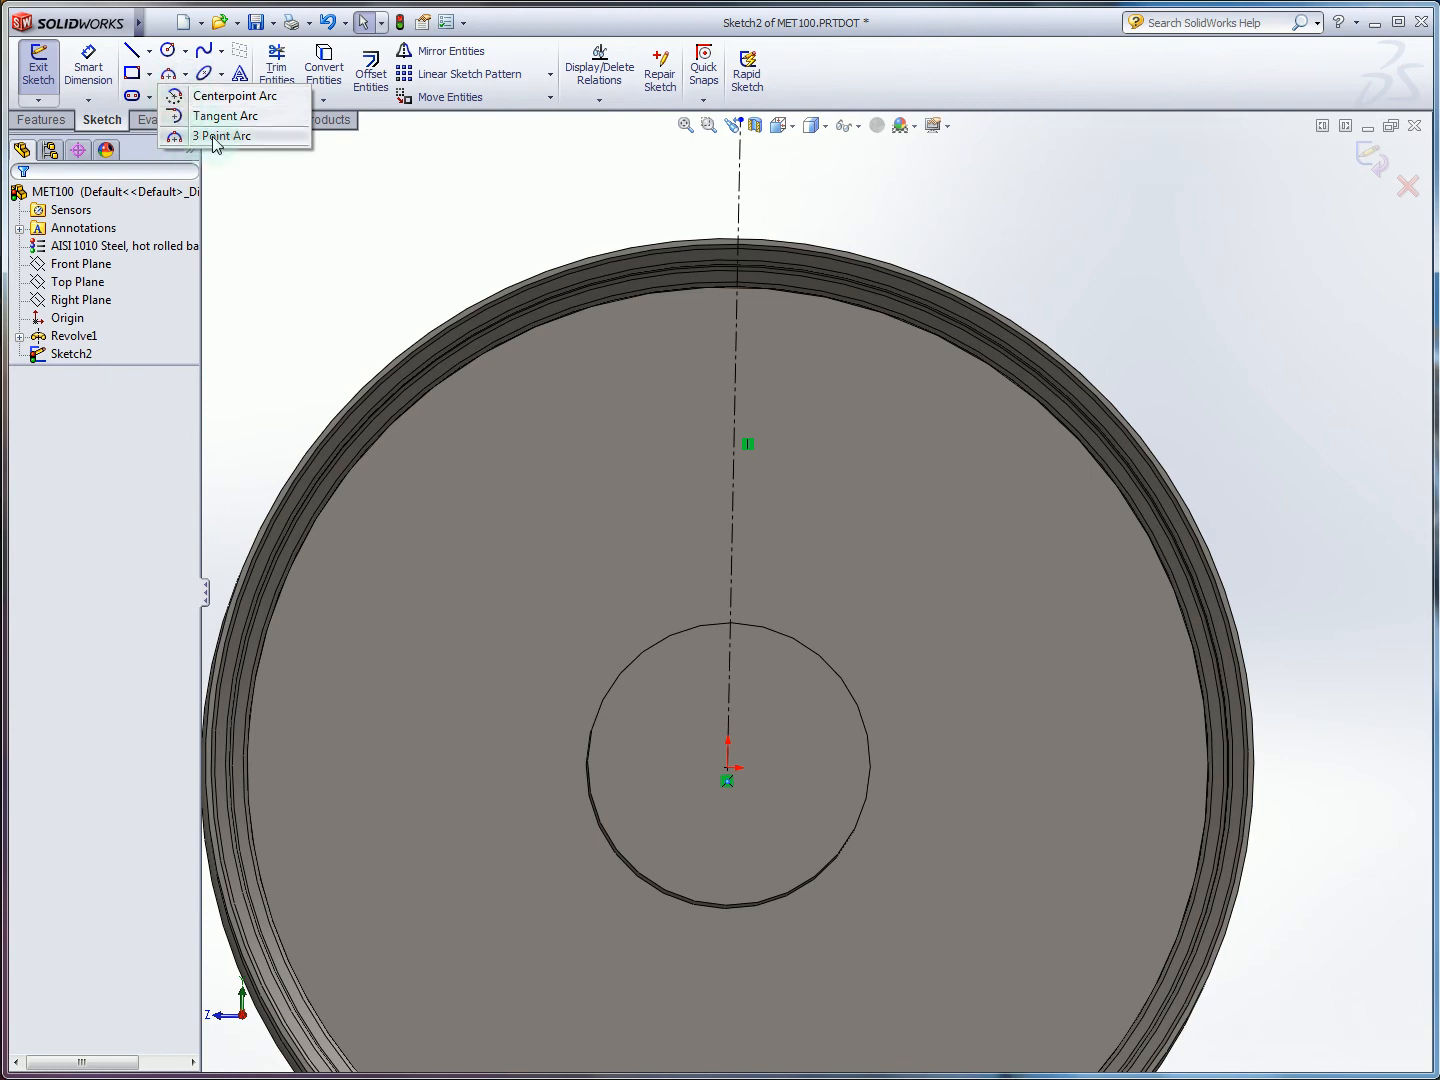
{"action": "left_click", "coordinate": [176, 138]}
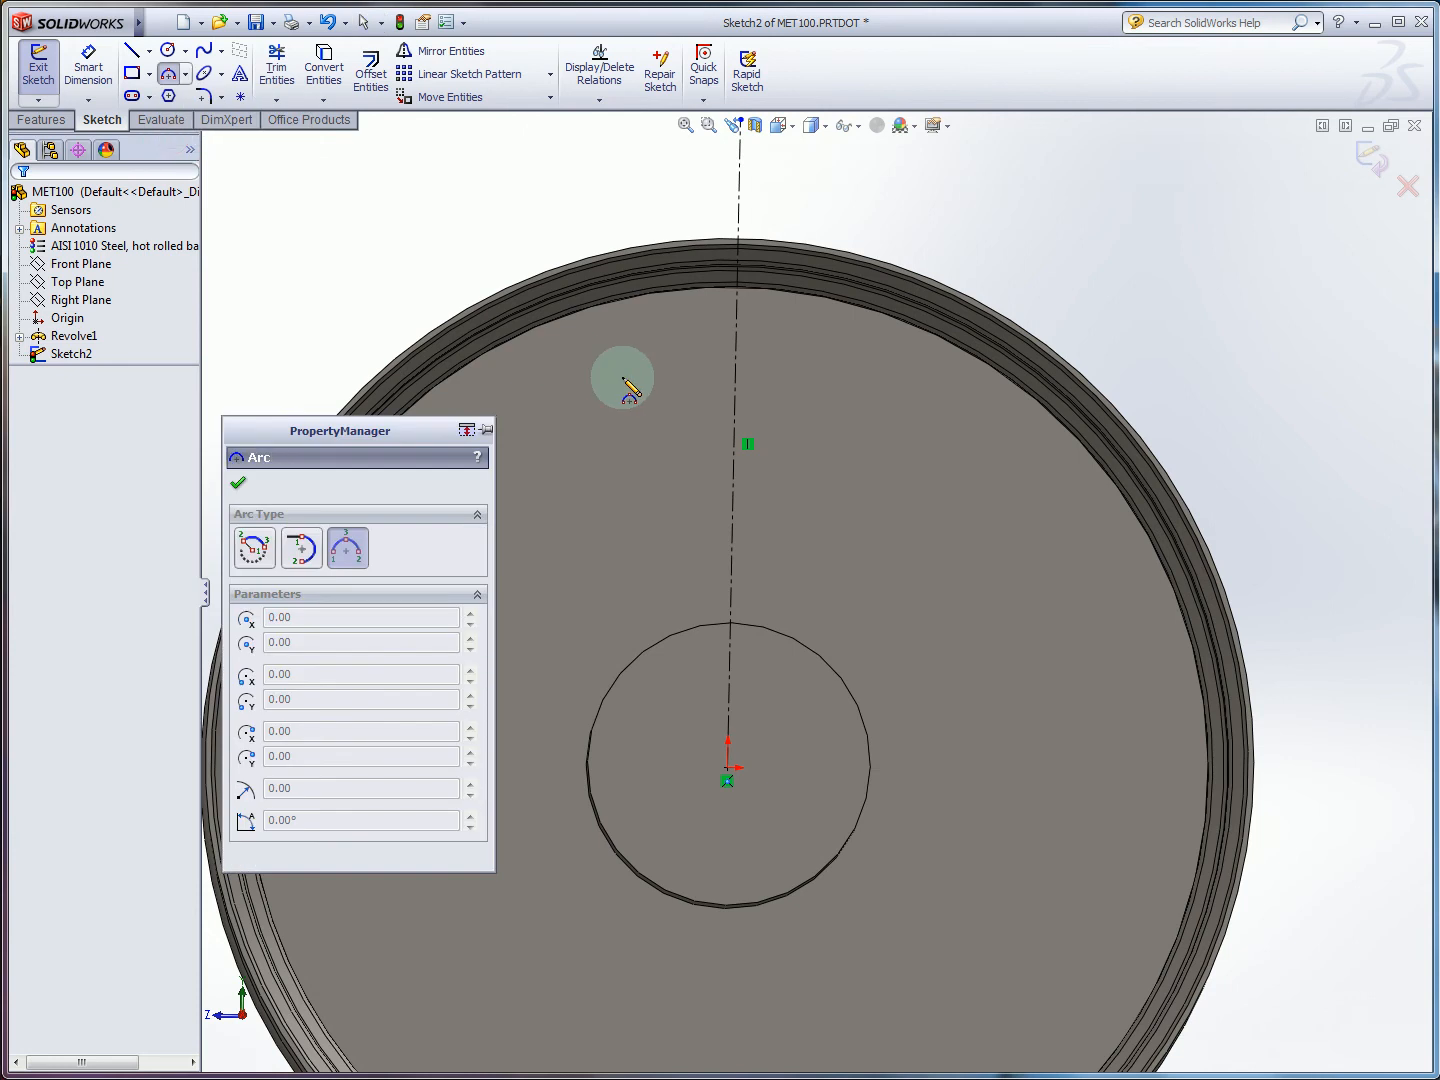
{"action": "left_click_drag", "start_coordinate": [384, 436], "coordinate": [1275, 215]}
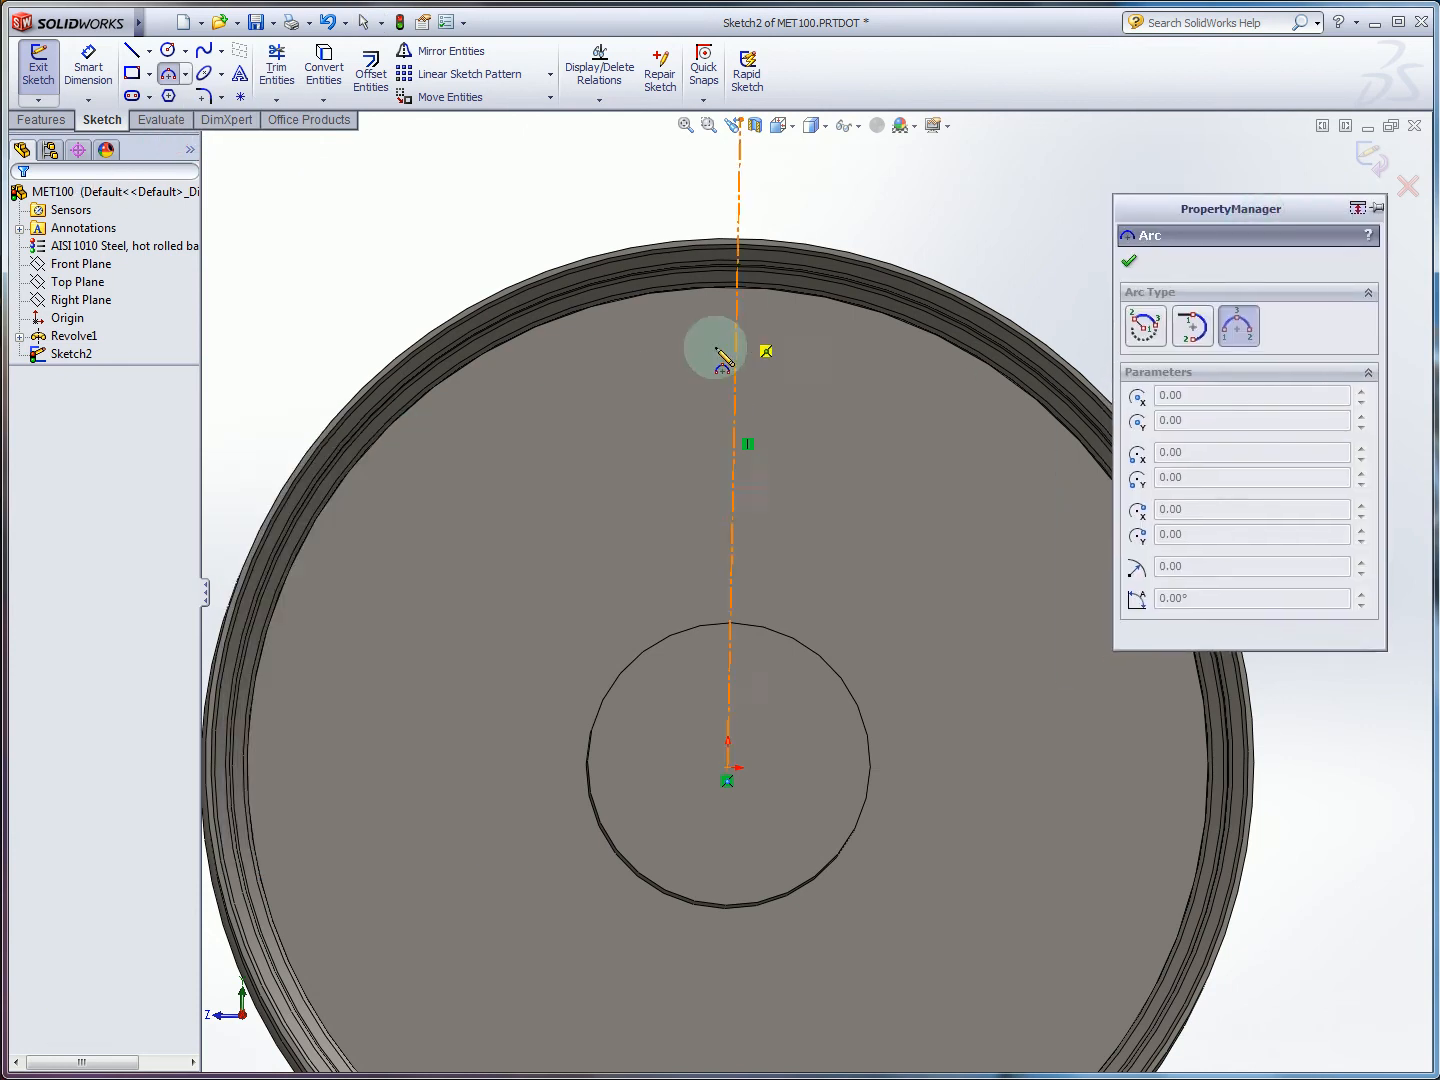
{"action": "left_click", "coordinate": [517, 351]}
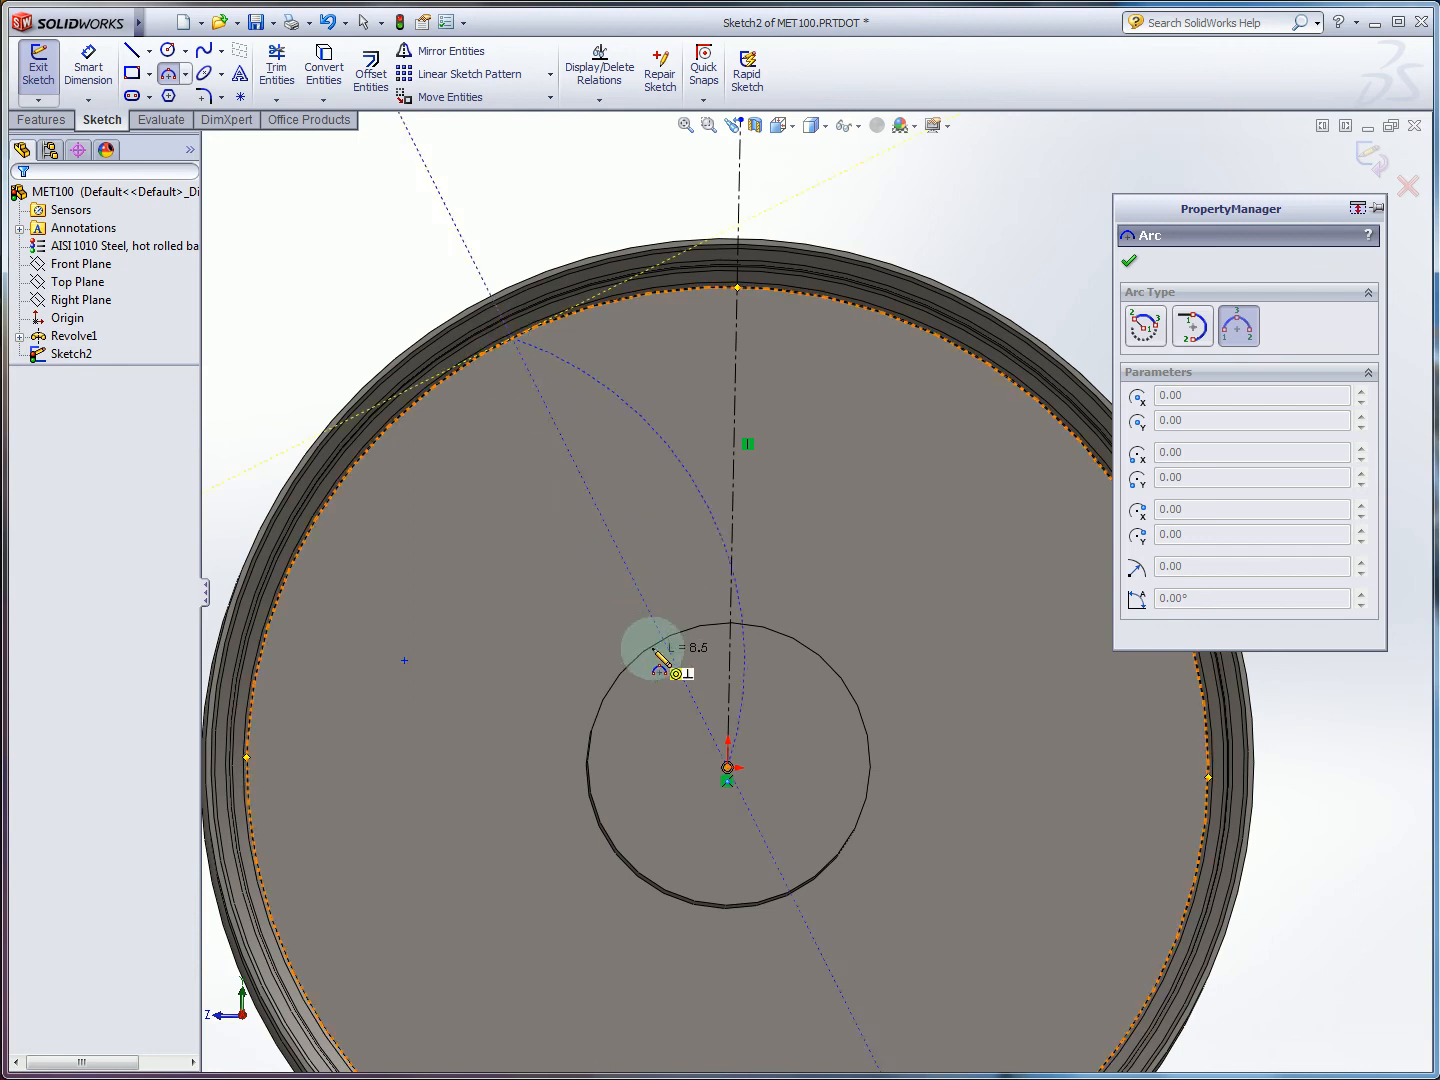
{"action": "mouse_move", "coordinate": [660, 648]}
{"action": "middle_mouse_down"}
{"action": "mouse_move", "coordinate": [686, 681]}
{"action": "mouse_move", "coordinate": [676, 665]}
{"action": "middle_mouse_up"}
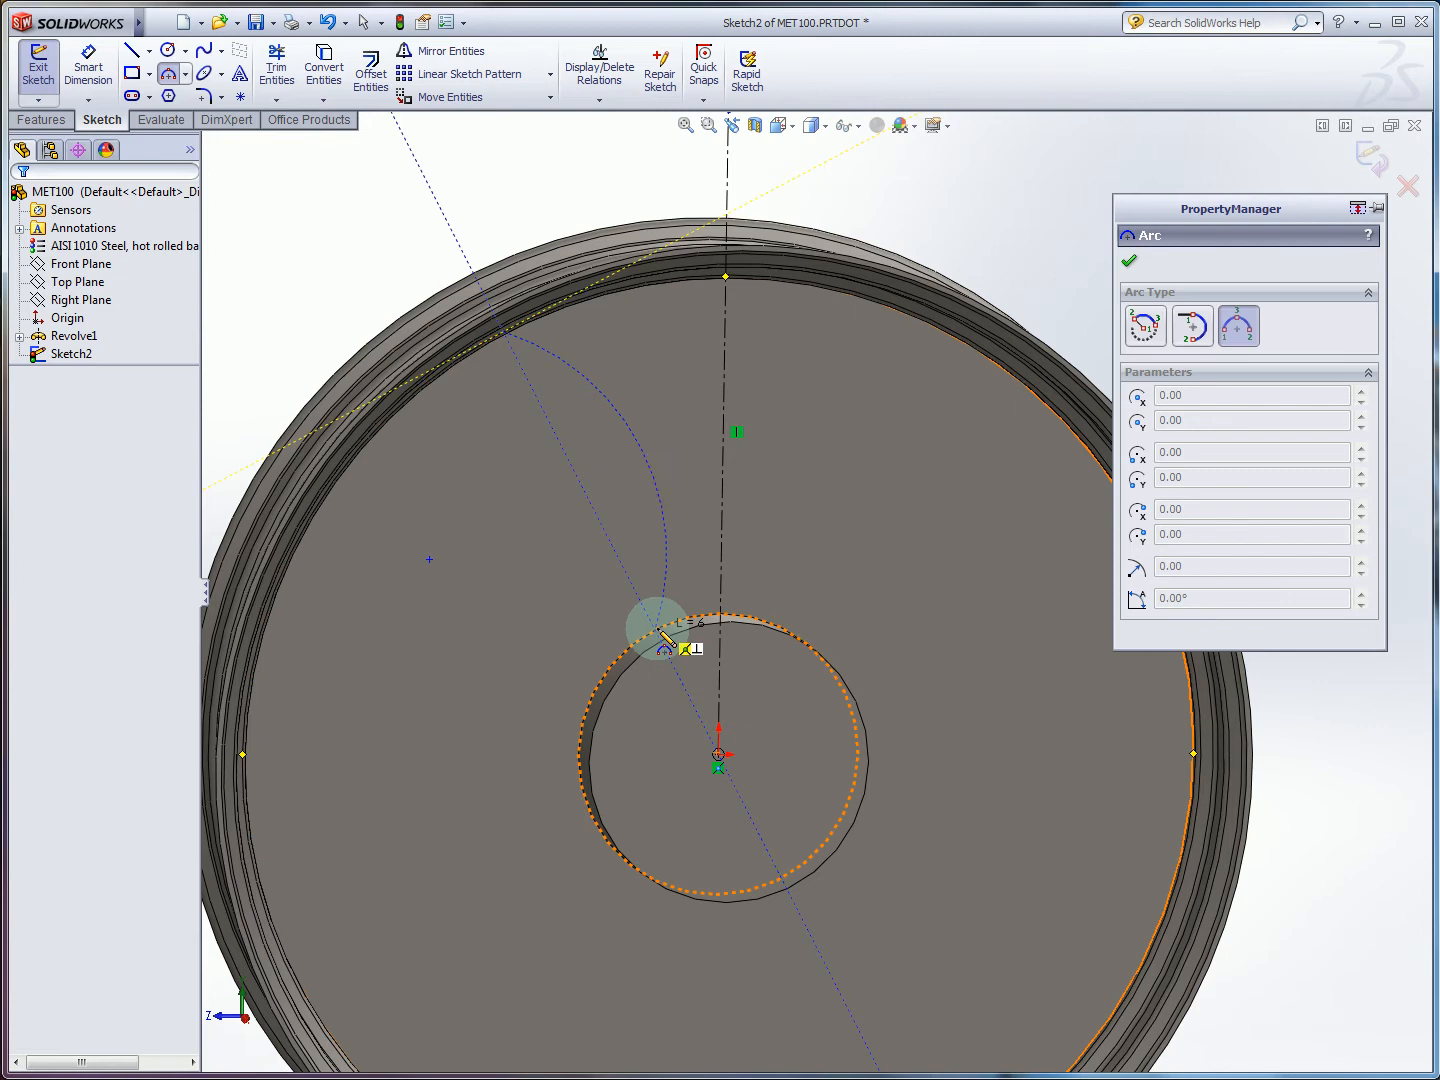
{"action": "left_click", "coordinate": [661, 634]}
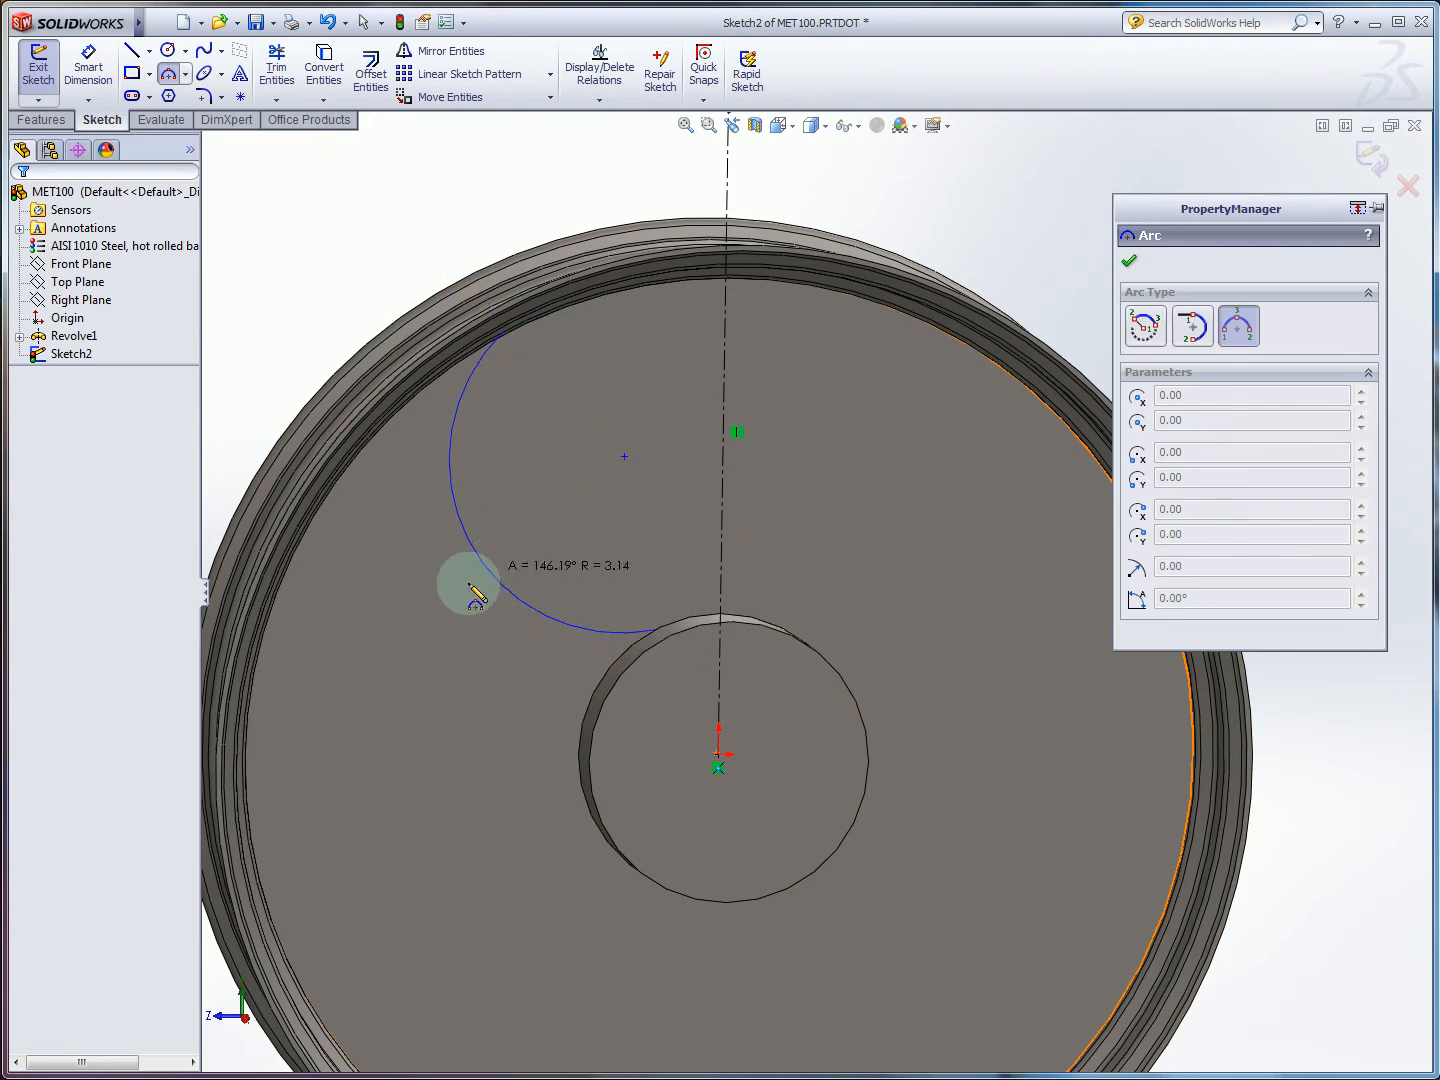
{"action": "left_click", "coordinate": [507, 581]}
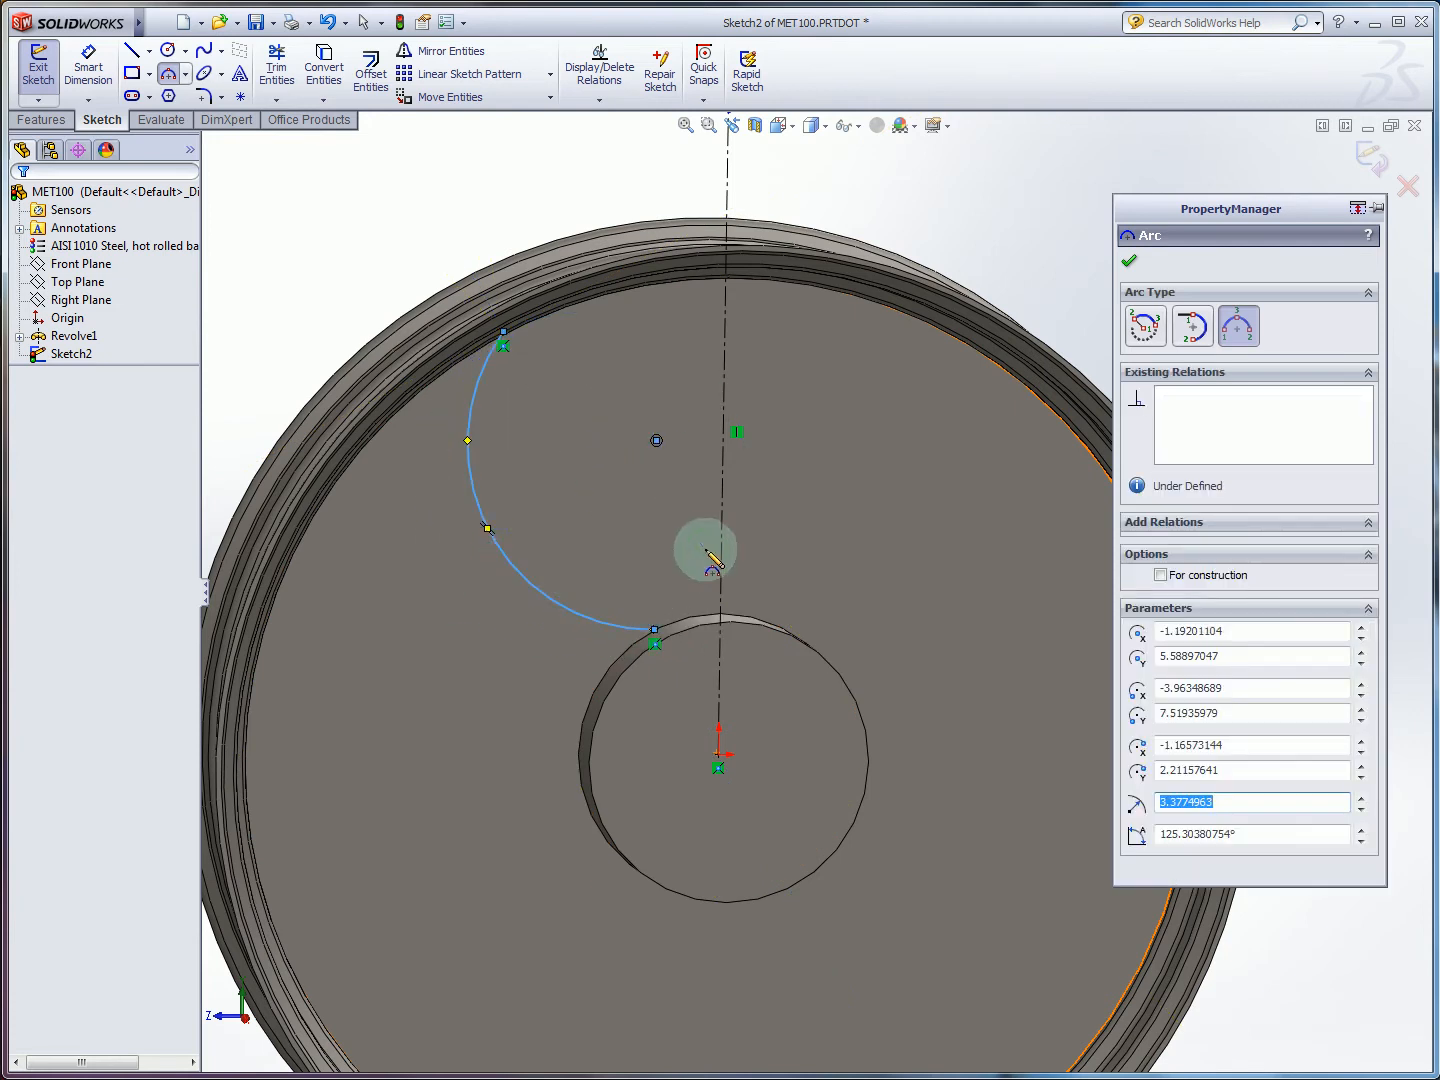
Sketch a three-point arc right of the centerline from the construction circle to the hub's topmost point, with a radius of about 3.53.
{"action": "left_click", "coordinate": [975, 364]}
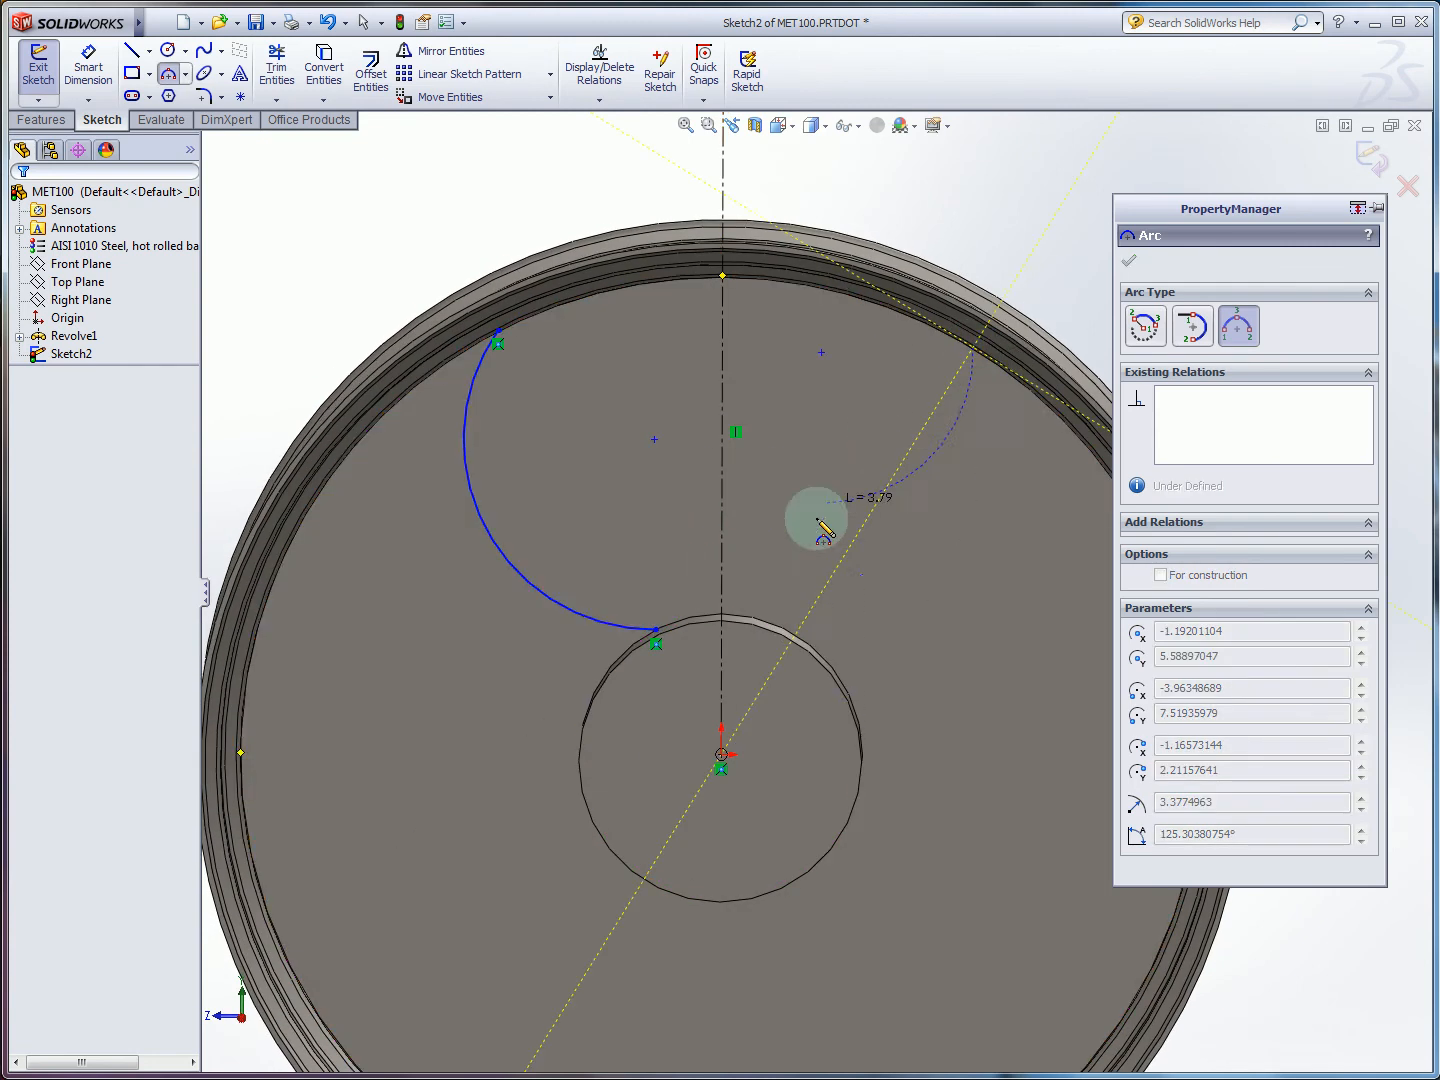
{"action": "left_click", "coordinate": [722, 614]}
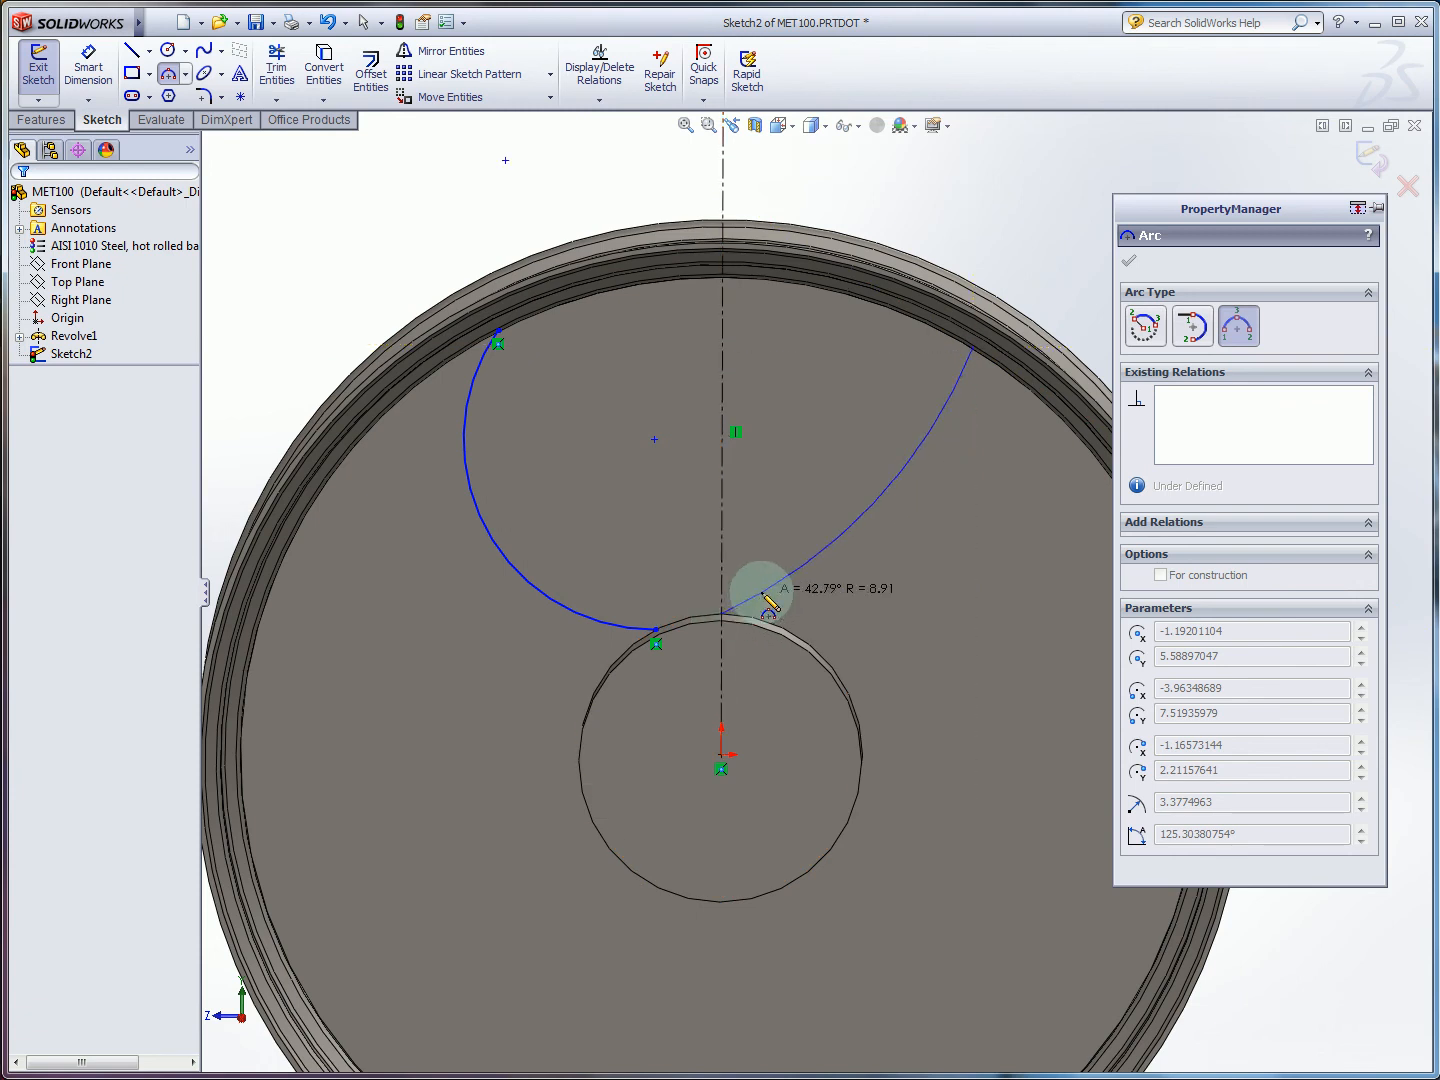
{"action": "left_click", "coordinate": [852, 606]}
{"action": "key", "text": "Escape"}
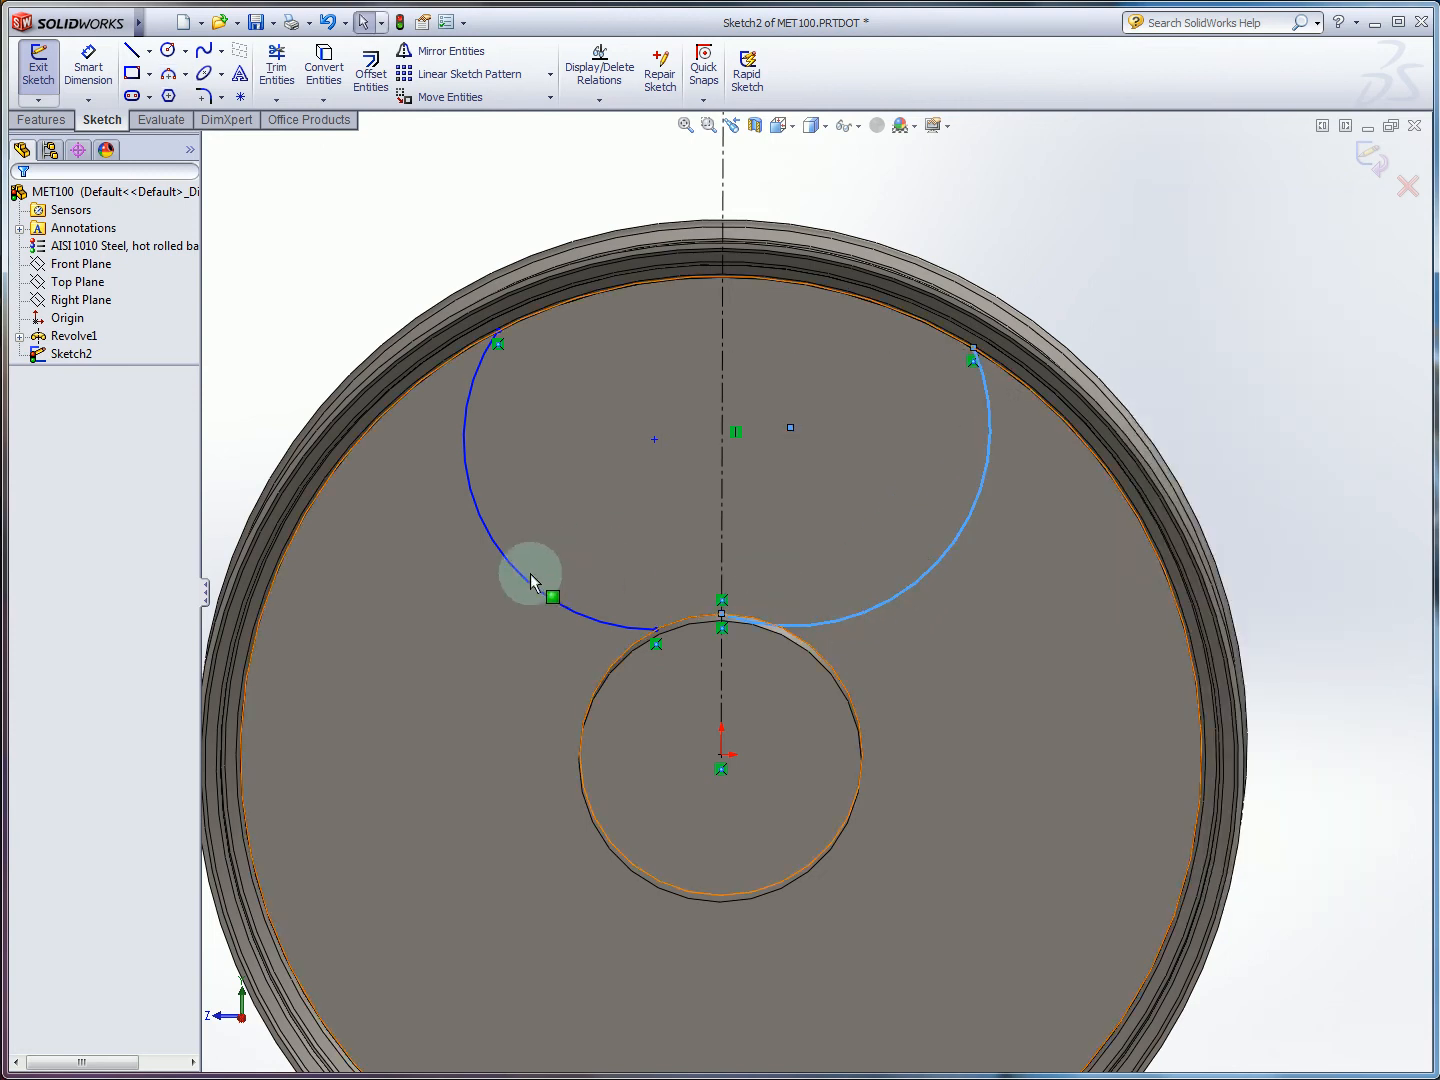
Delete the left arc and replace it with a mirrored copy of the right arc about the vertical centerline.
{"action": "left_click", "coordinate": [530, 573]}
{"action": "key", "text": "Delete"}
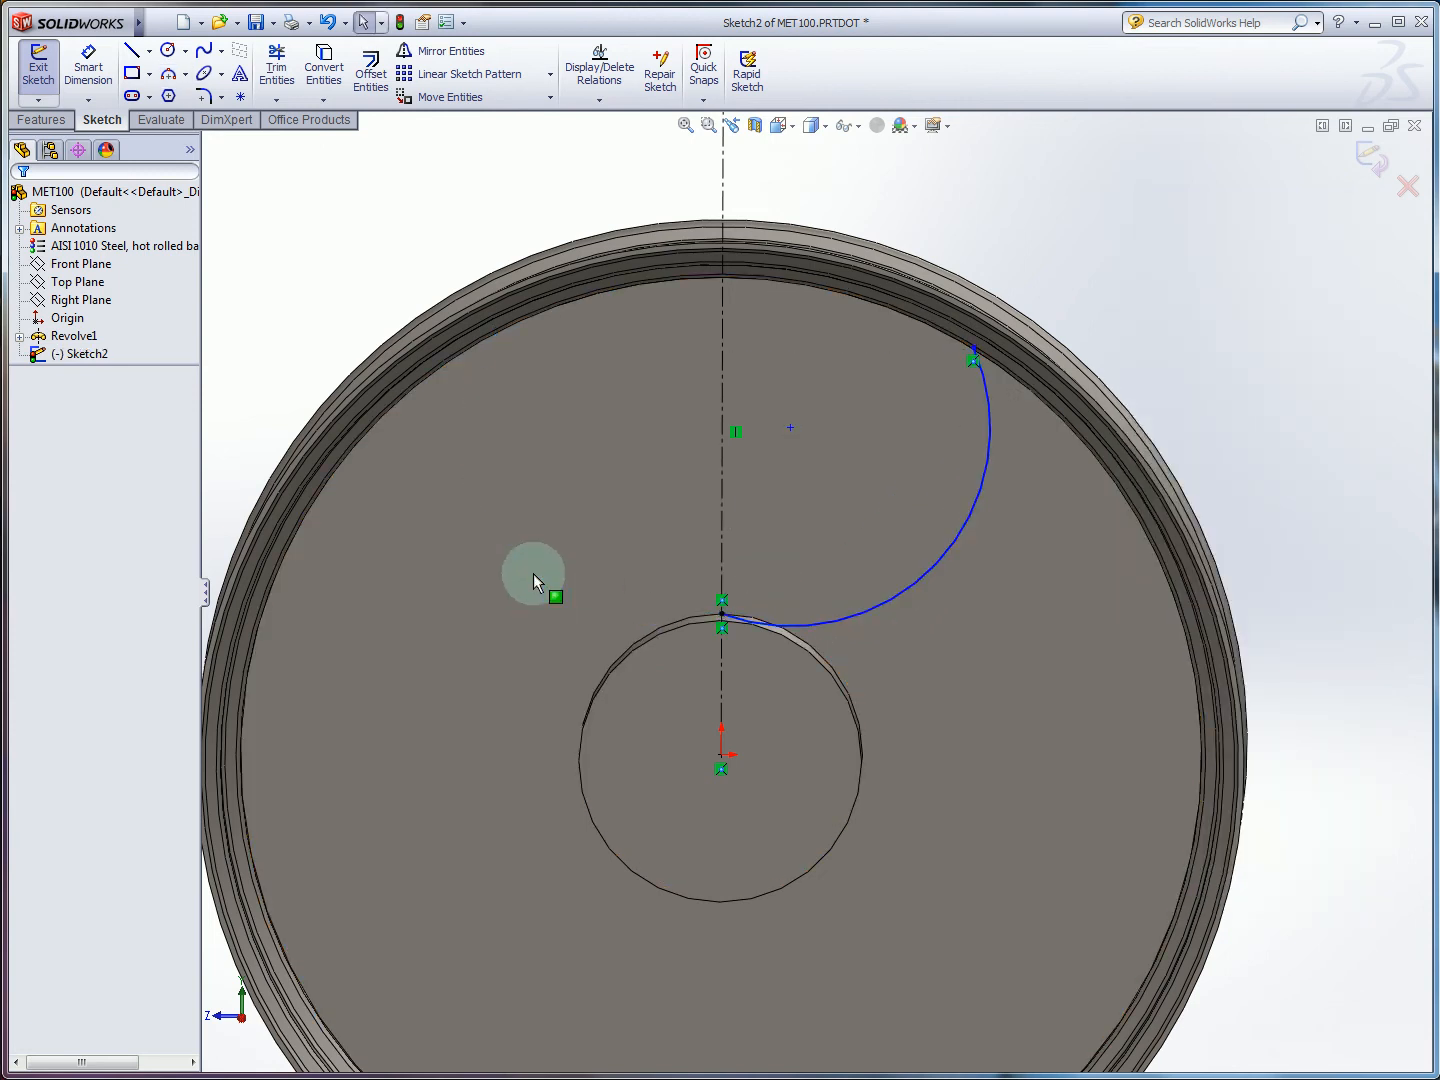
{"action": "left_click", "coordinate": [943, 548]}
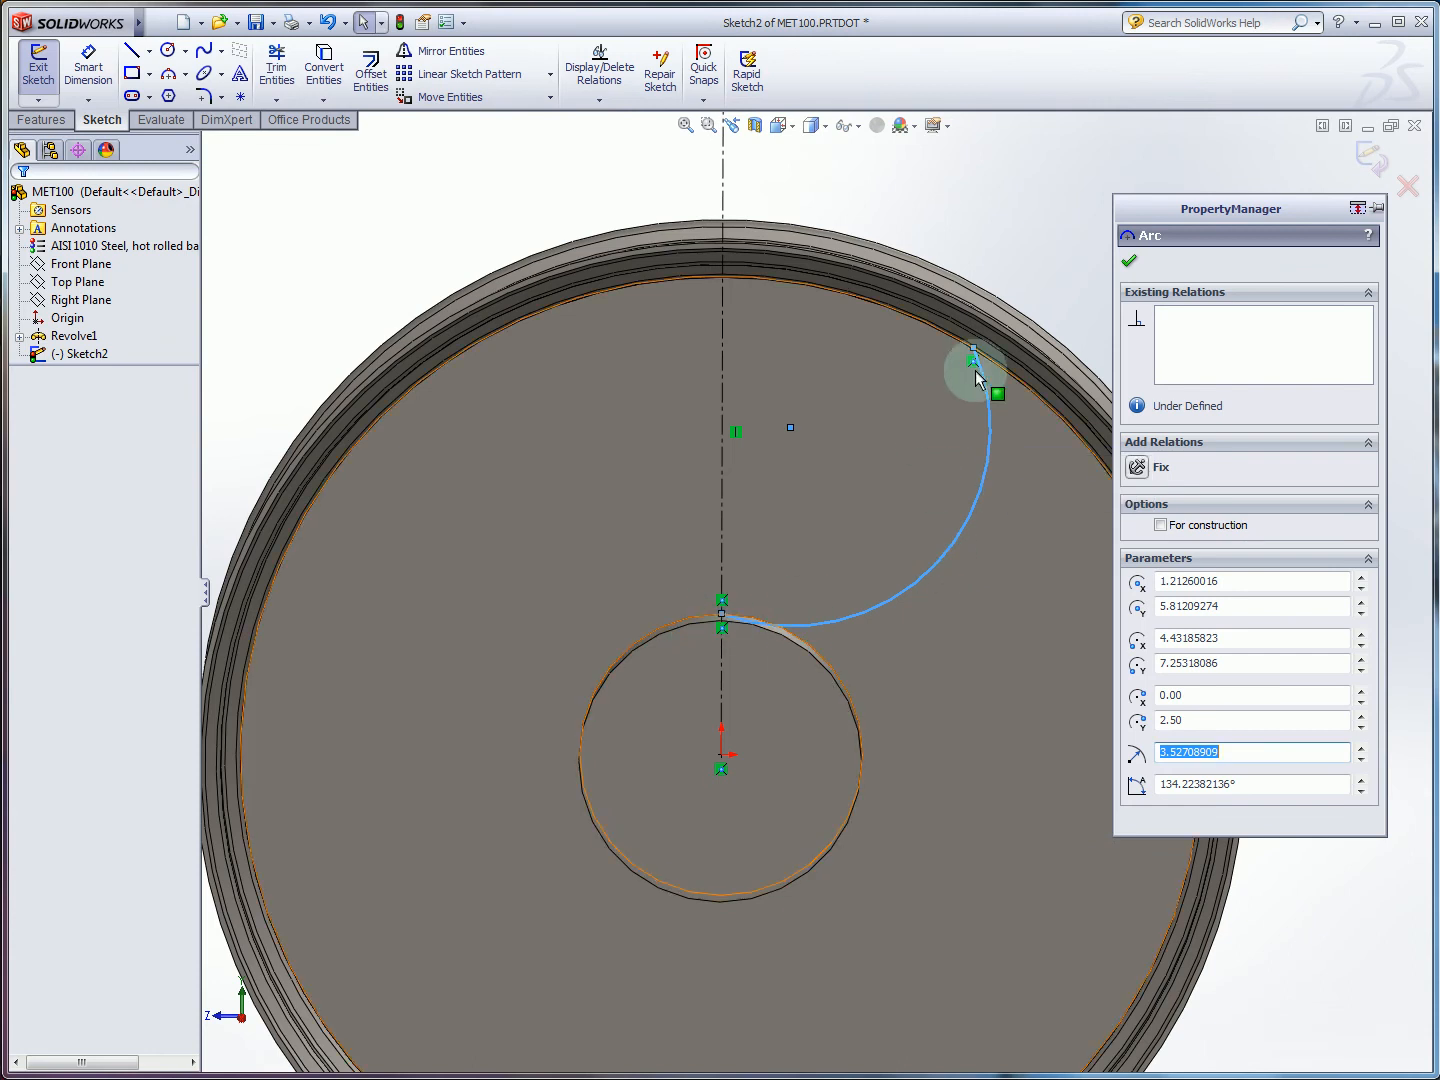
{"action": "left_click", "coordinate": [443, 51]}
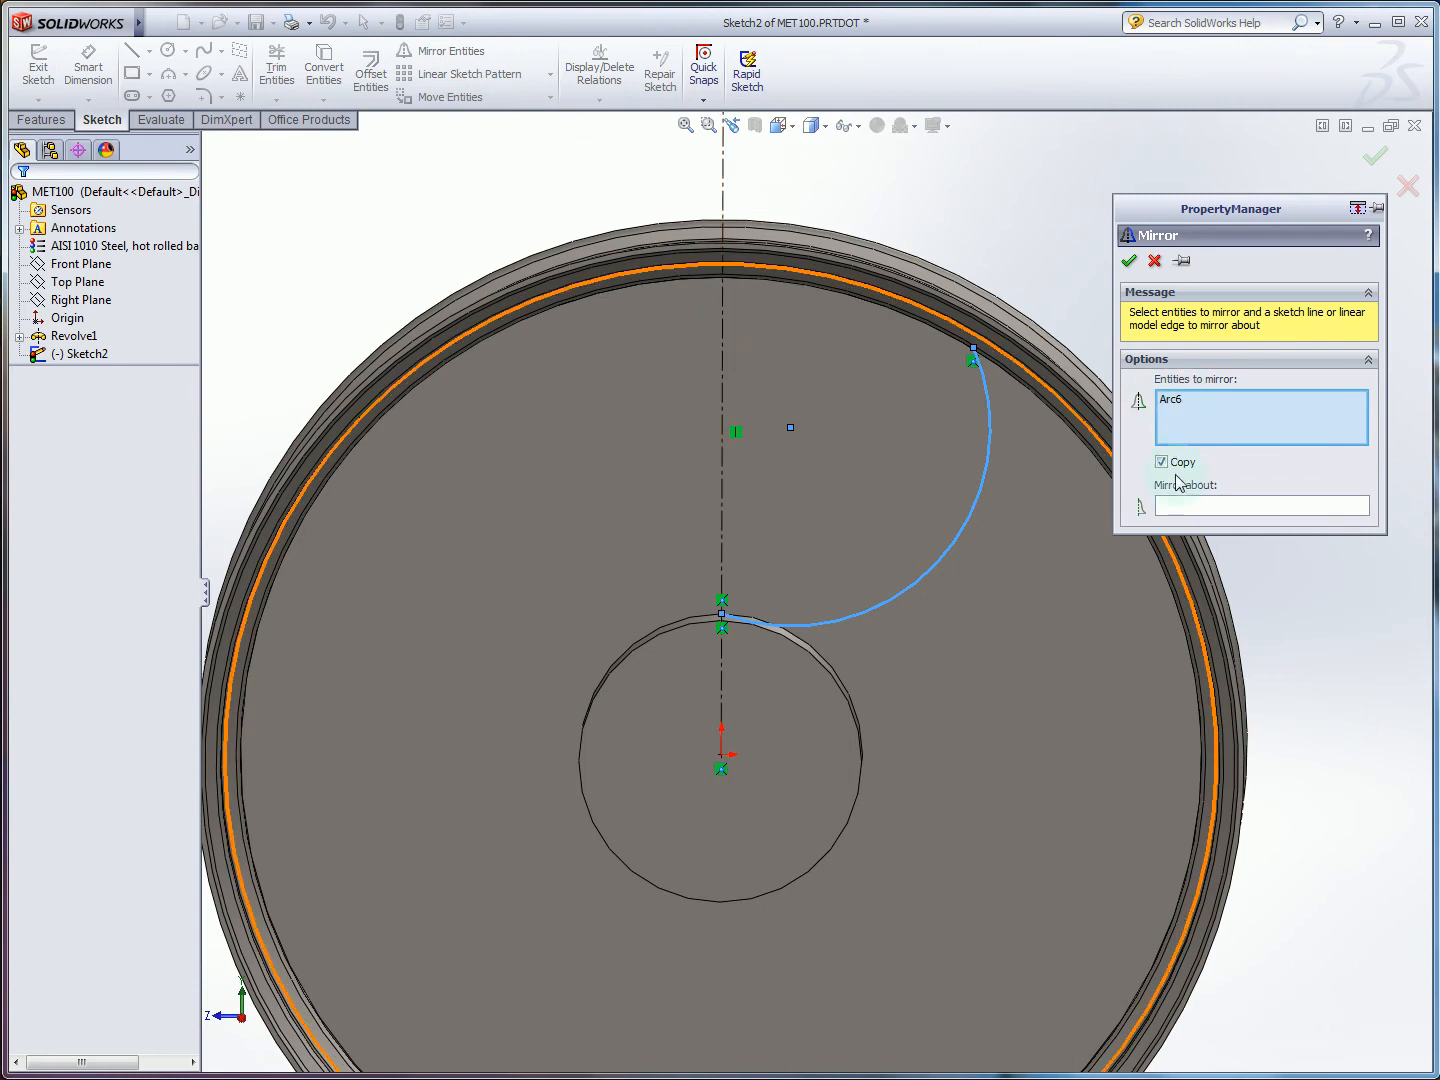
{"action": "left_click", "coordinate": [1191, 510]}
{"action": "left_click", "coordinate": [724, 401]}
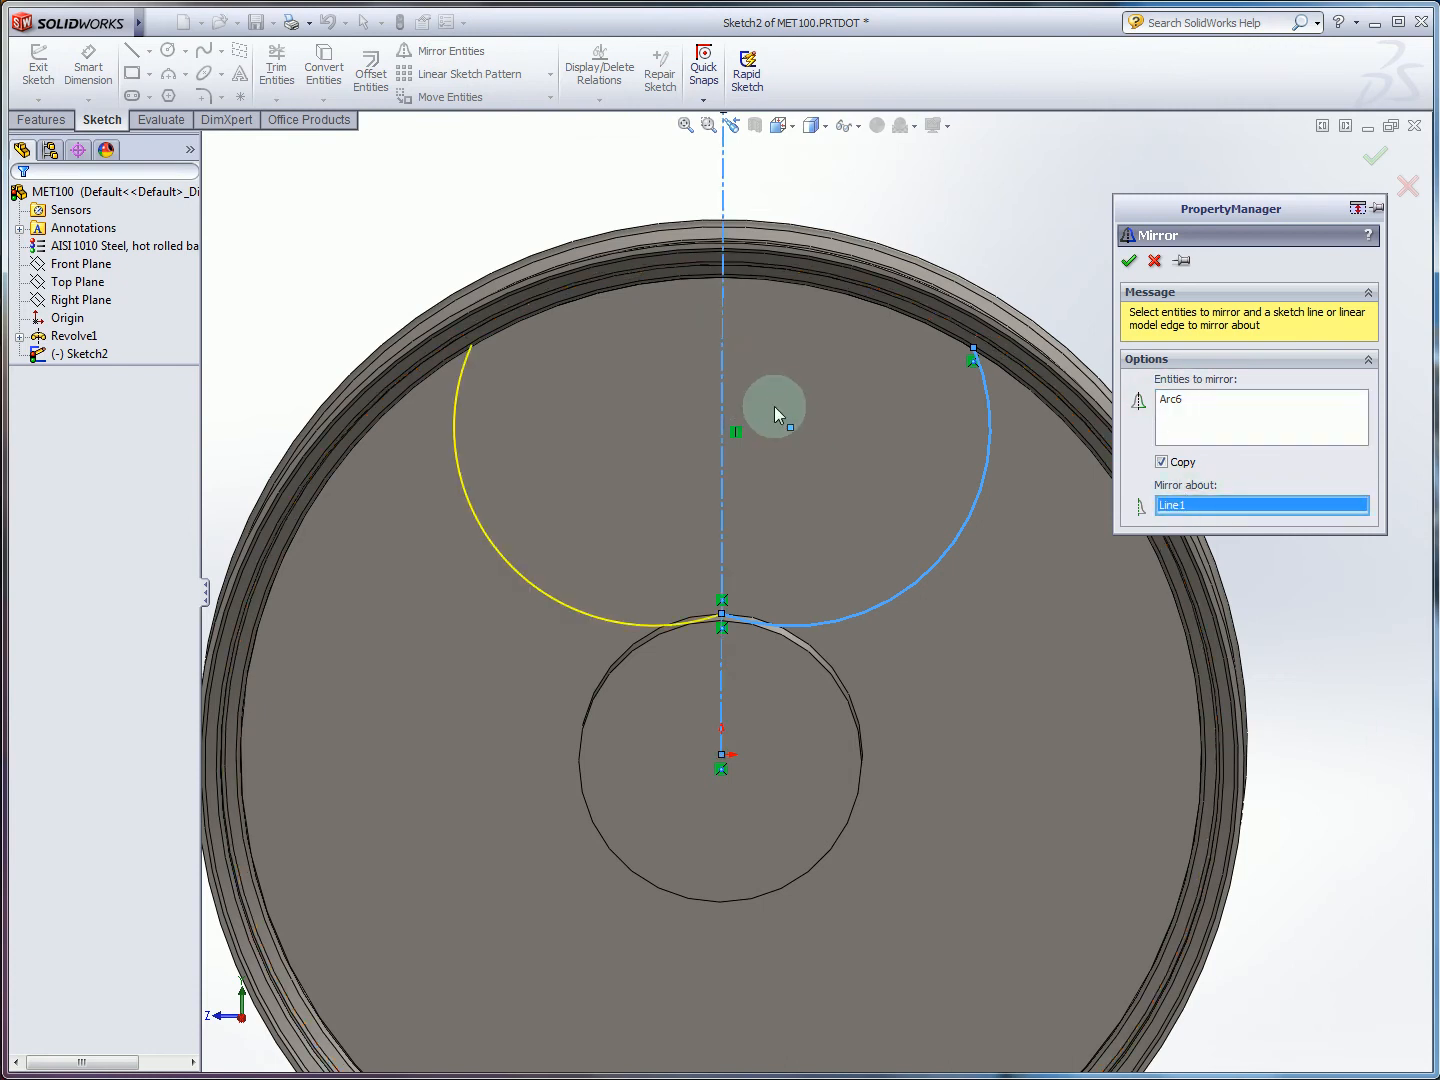
{"action": "left_click", "coordinate": [1130, 261]}
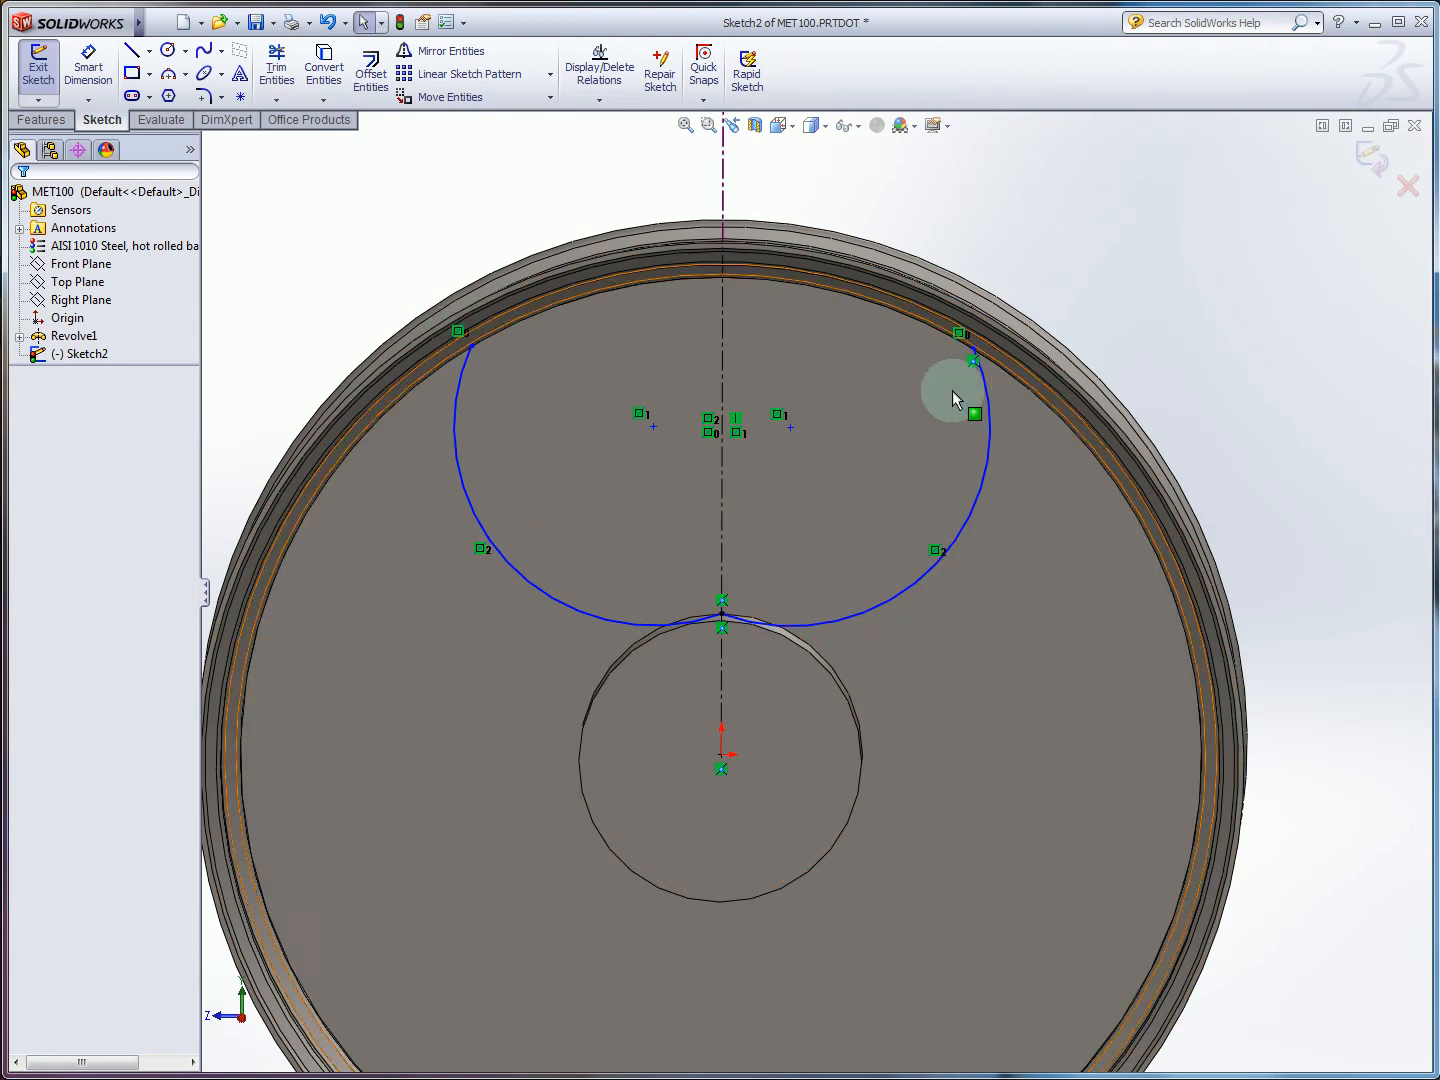
Reshape the symmetric arc pair by pulling the right arc slightly inward, and clear the selection.
{"action": "left_click_drag", "start_coordinate": [976, 485], "coordinate": [917, 462]}
{"action": "left_click", "coordinate": [855, 373]}
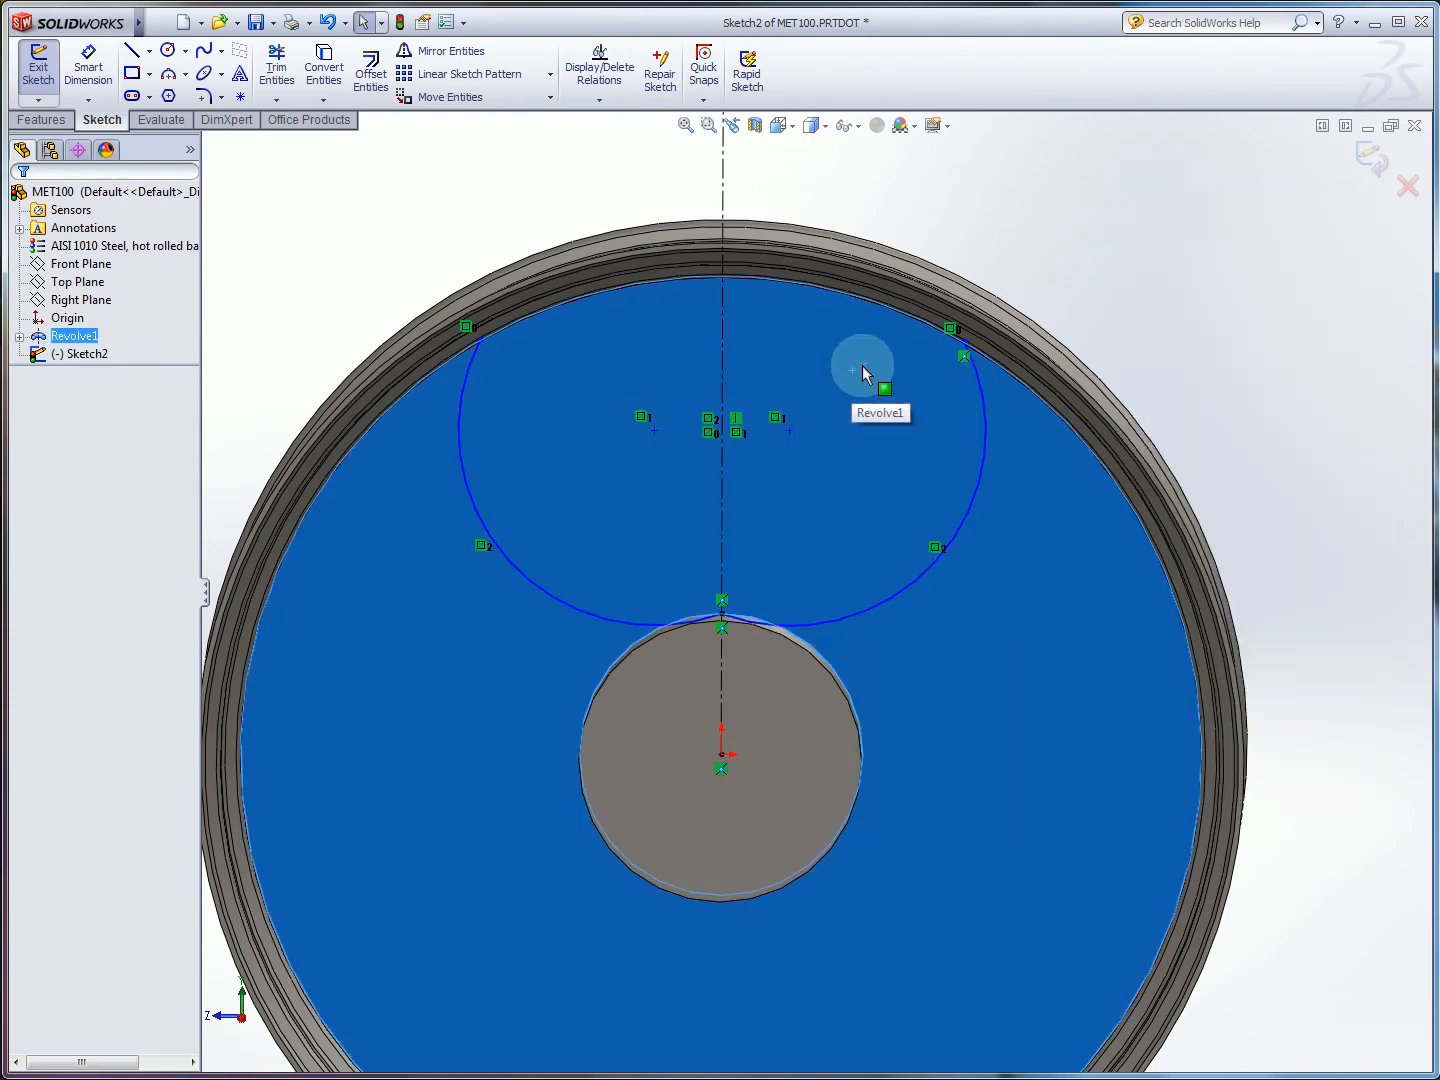
{"action": "left_click", "coordinate": [974, 215]}
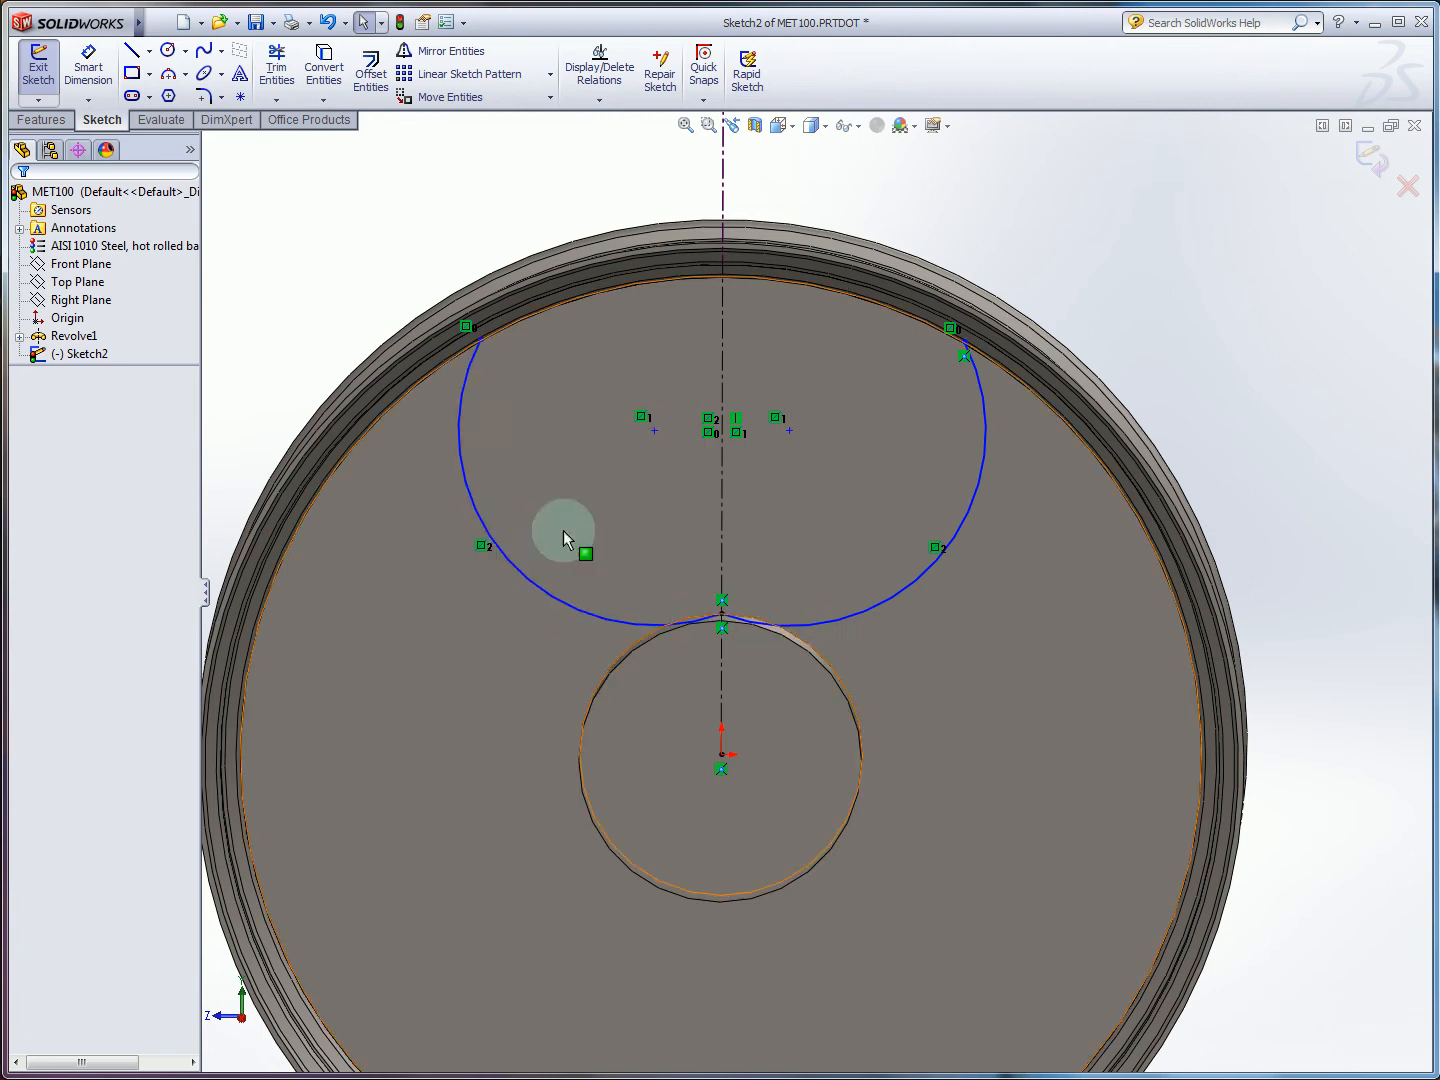
Close the profile with a three-point arc along the disc's outer edge, joining the upper endpoints of the two side arcs.
{"action": "left_click", "coordinate": [168, 75]}
{"action": "left_click", "coordinate": [481, 340]}
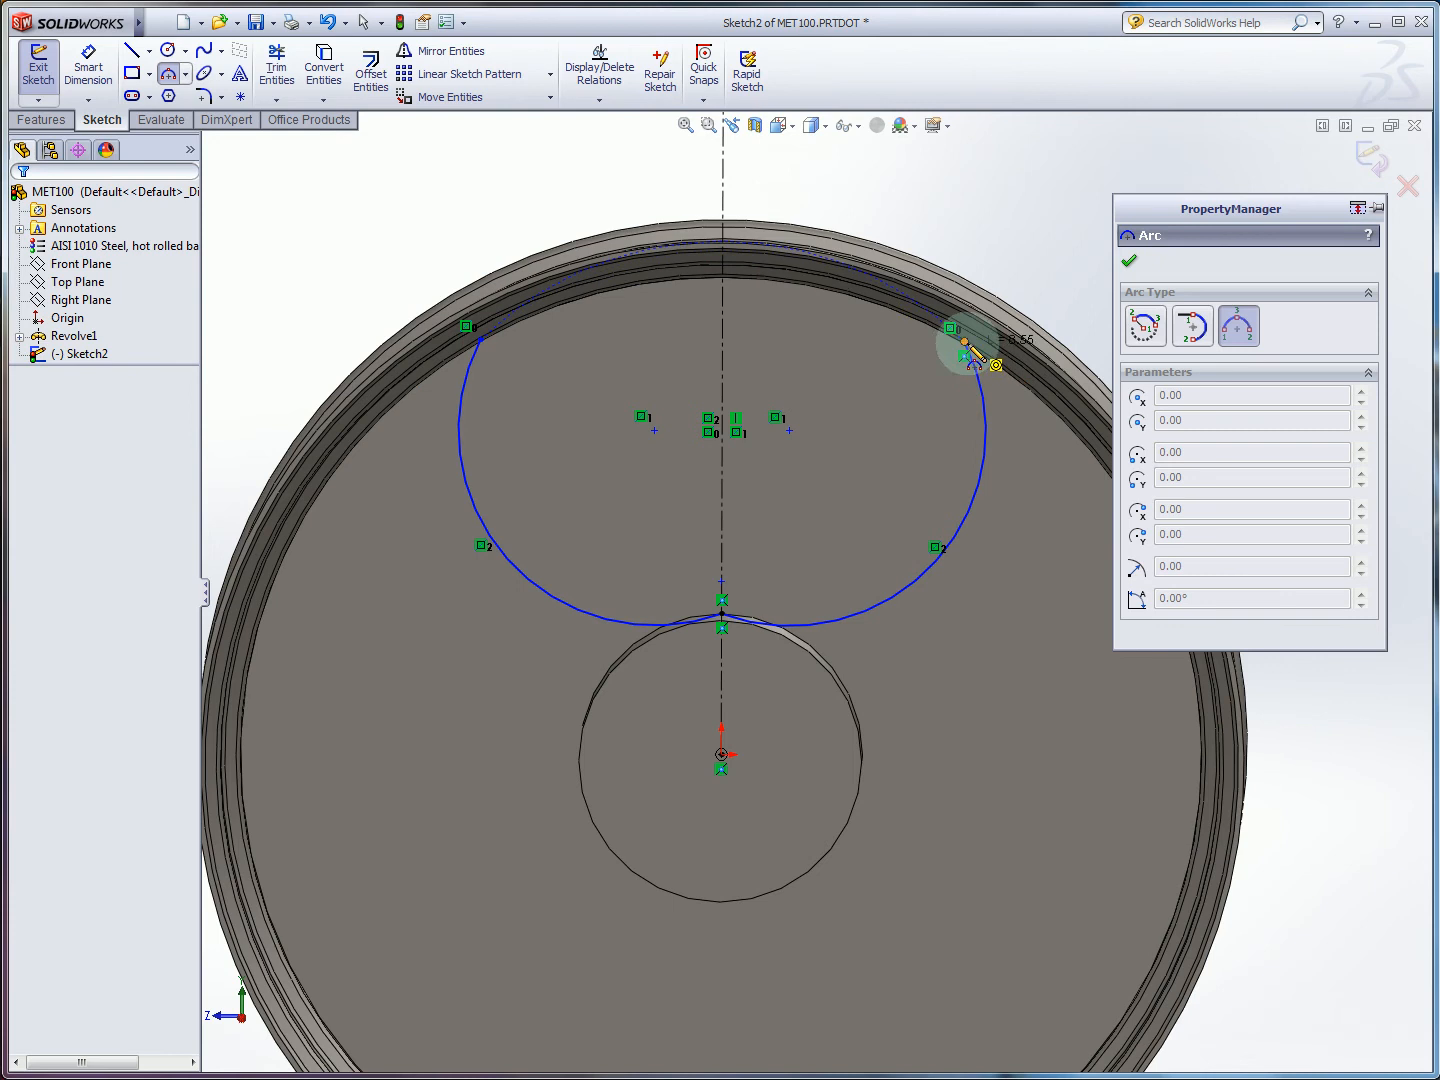
{"action": "left_click", "coordinate": [964, 355]}
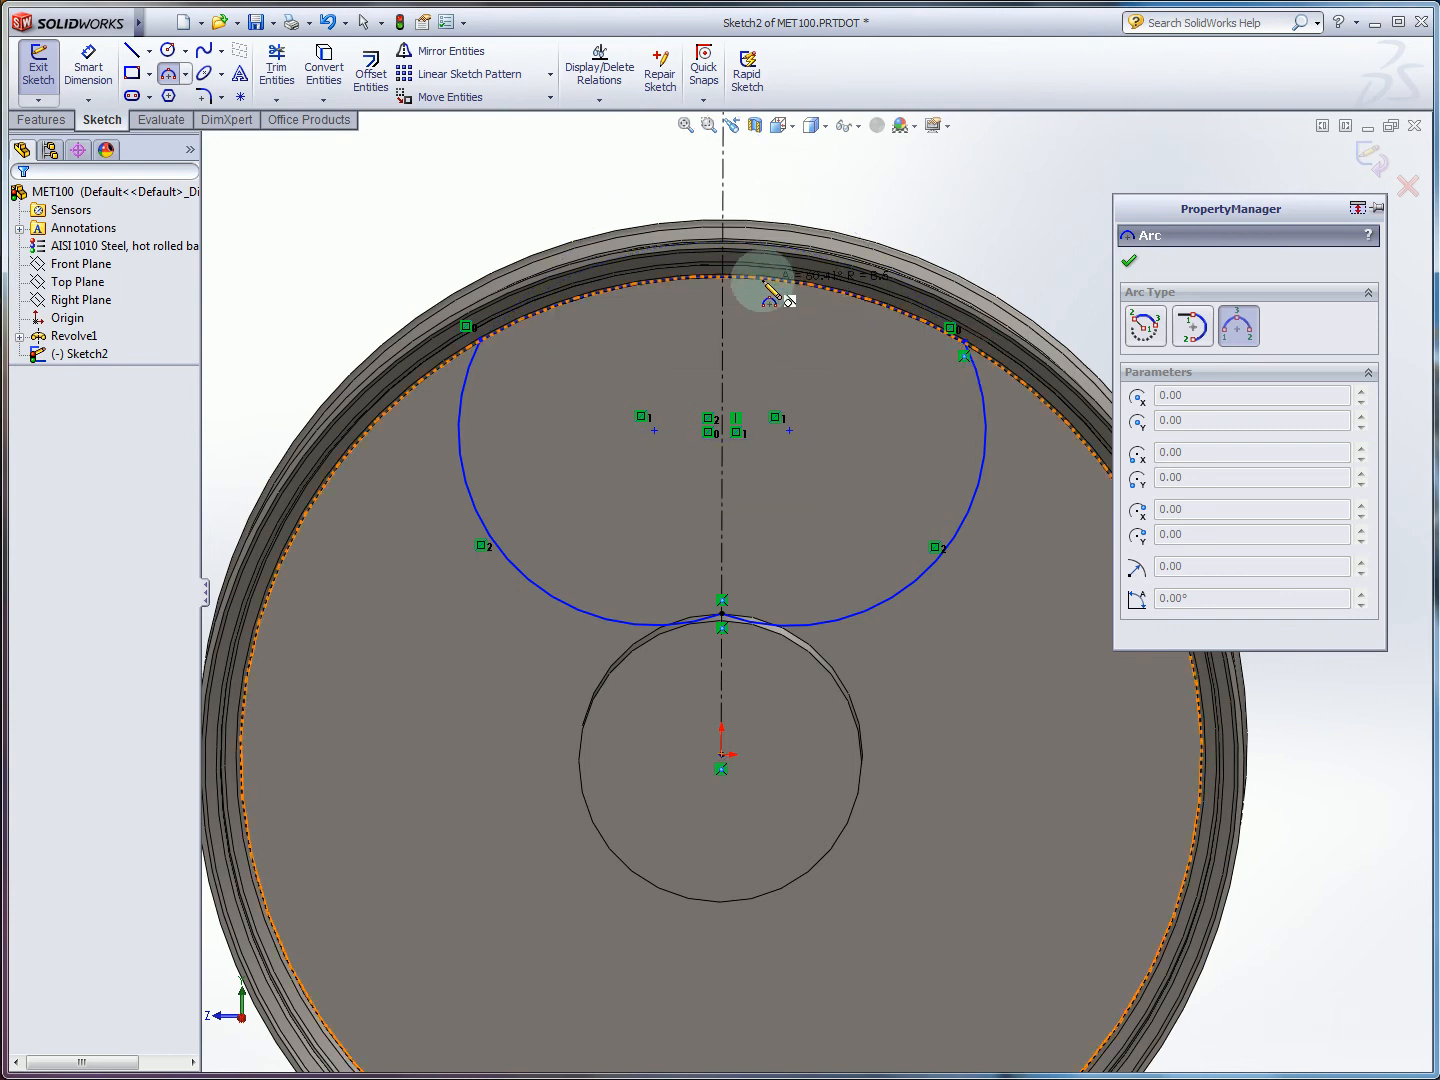
{"action": "left_click", "coordinate": [801, 293]}
{"action": "key", "text": "Escape"}
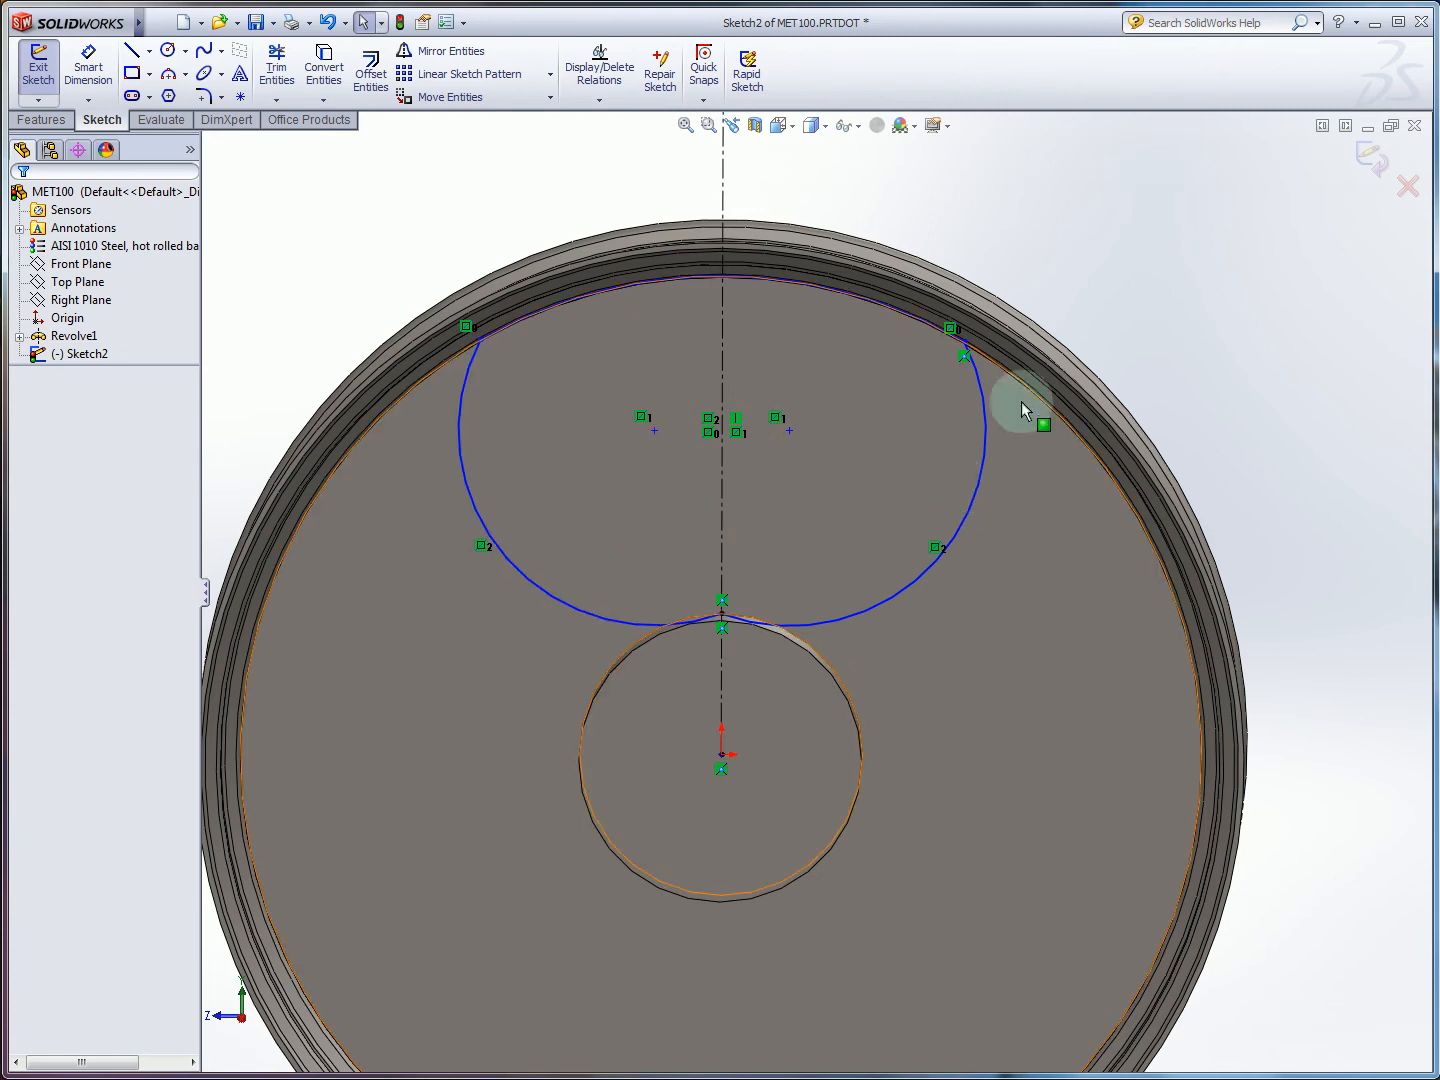
Dimension the right side arc's radius as 4.35 in, checking the value against the wheel drawing in the PowerPoint slide.
{"action": "left_click", "coordinate": [88, 69]}
{"action": "left_click", "coordinate": [970, 505]}
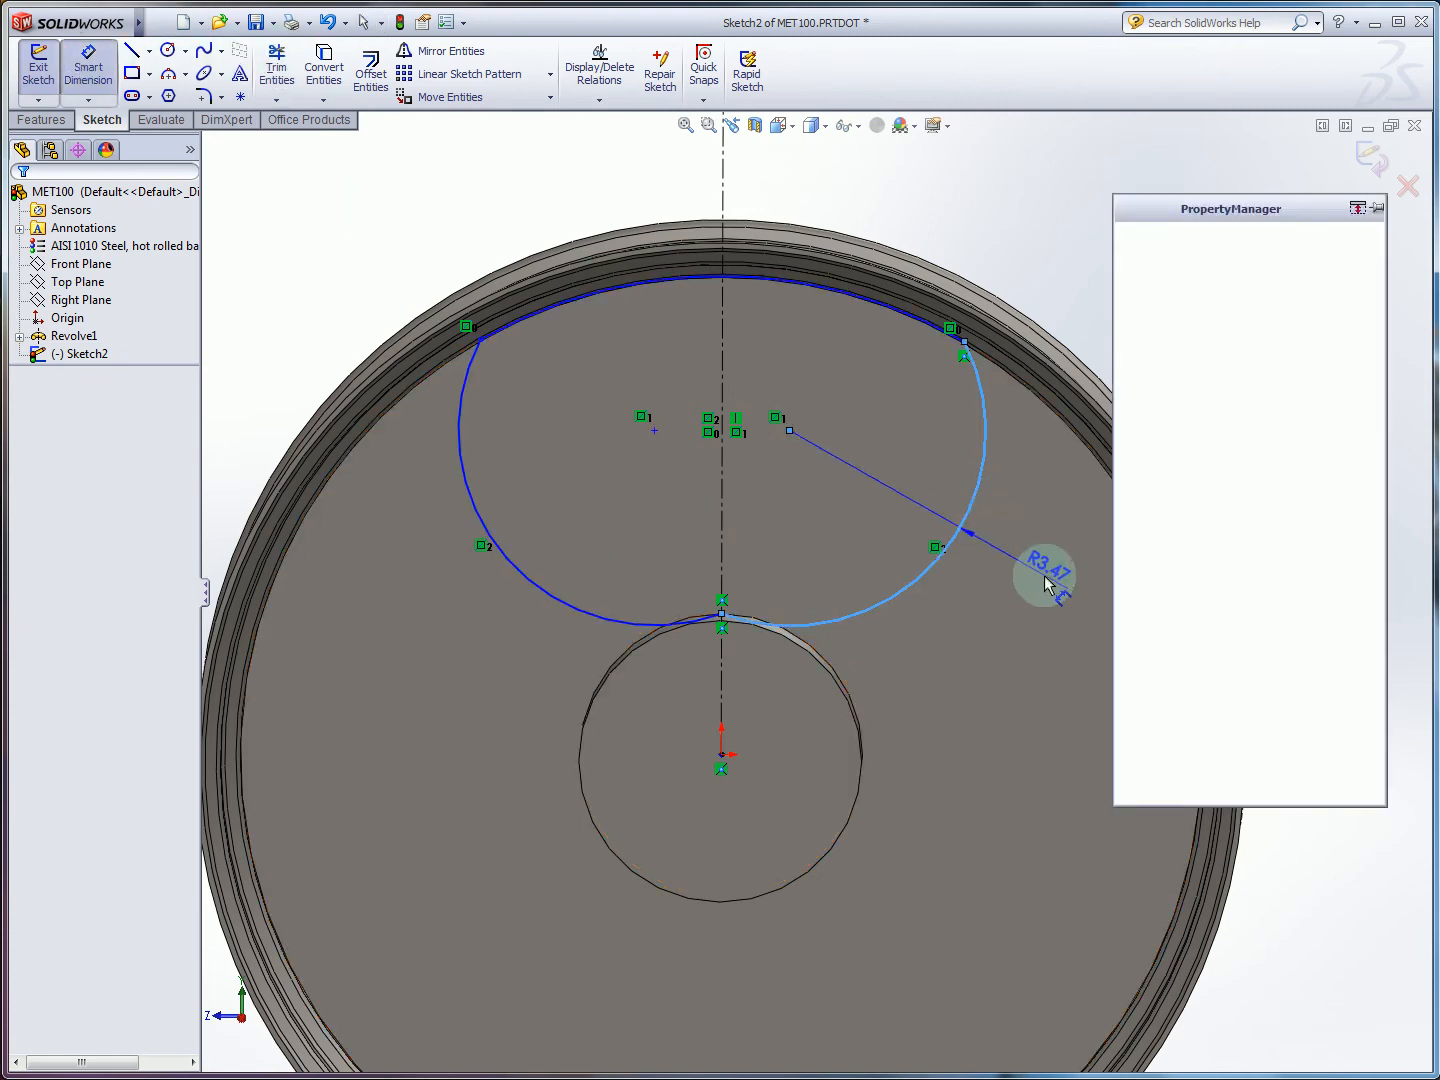
{"action": "left_click", "coordinate": [1048, 572]}
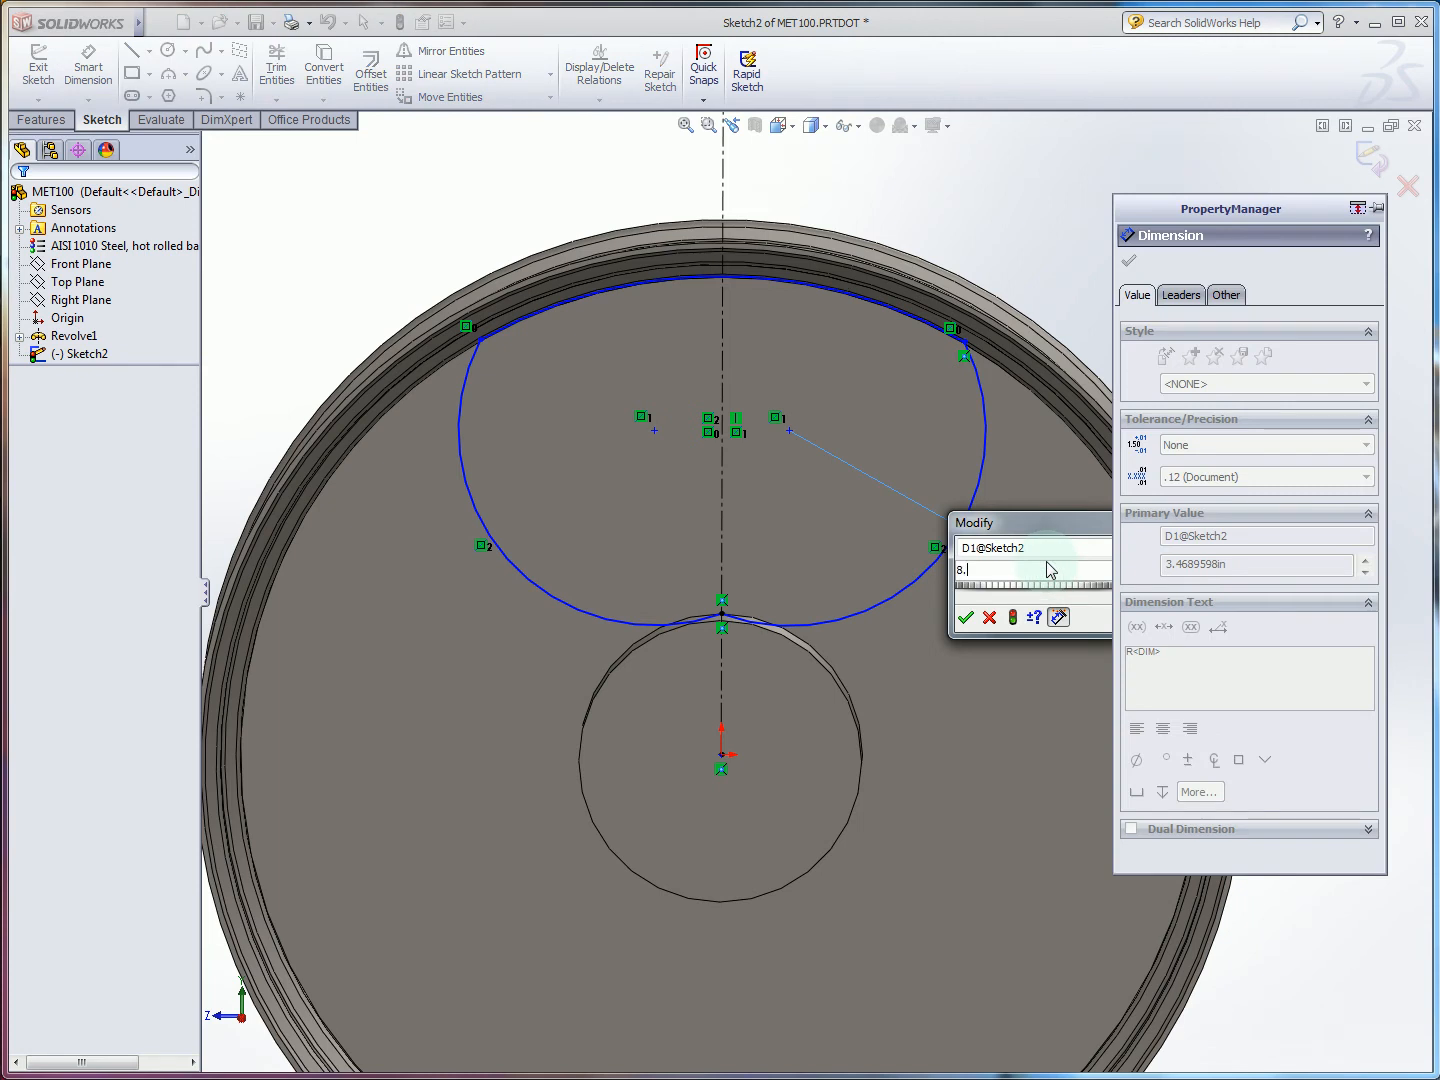
{"action": "key", "text": "alt+Tab"}
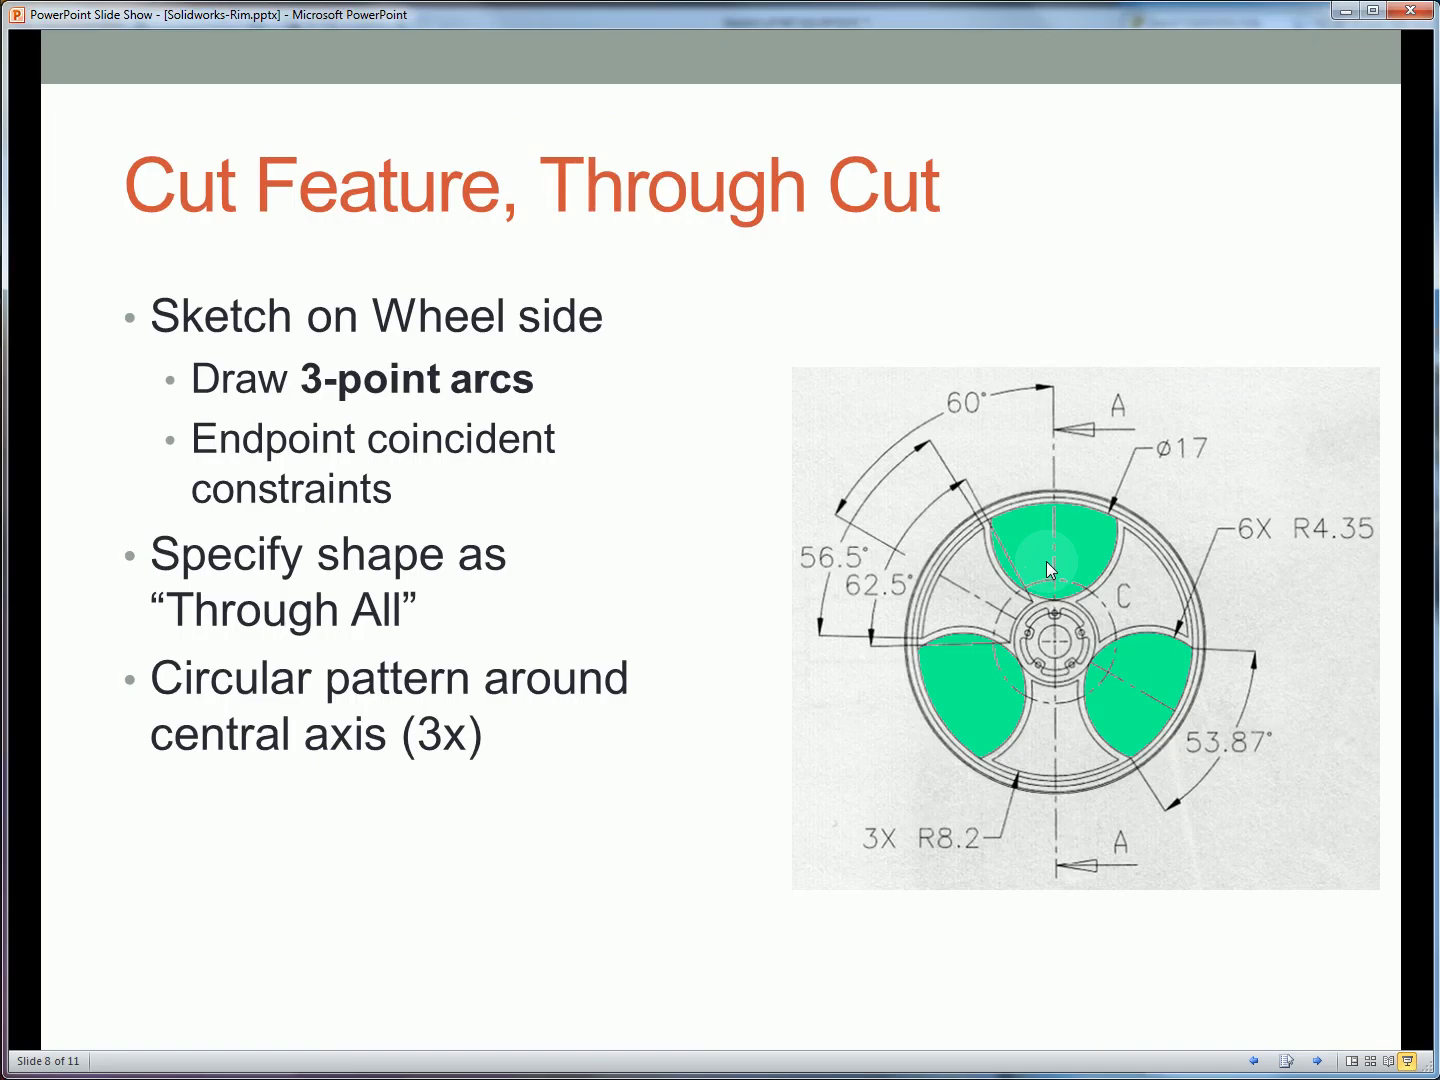
{"action": "key", "text": "alt+Tab"}
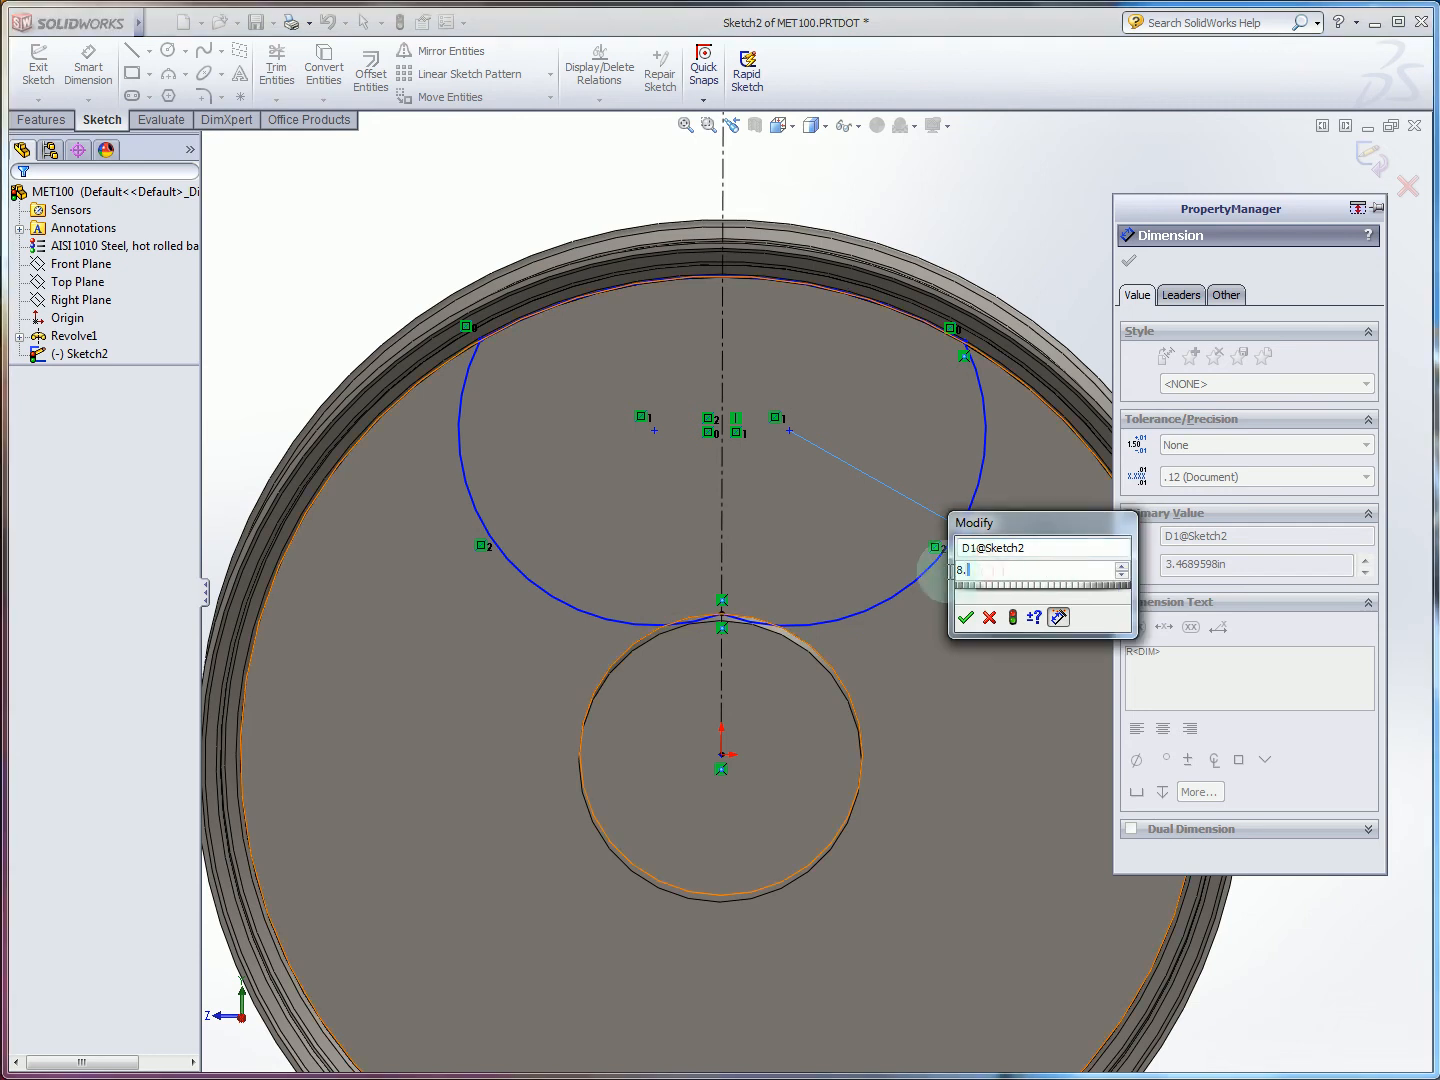
{"action": "type", "text": "35"}
{"action": "key", "text": "Return"}
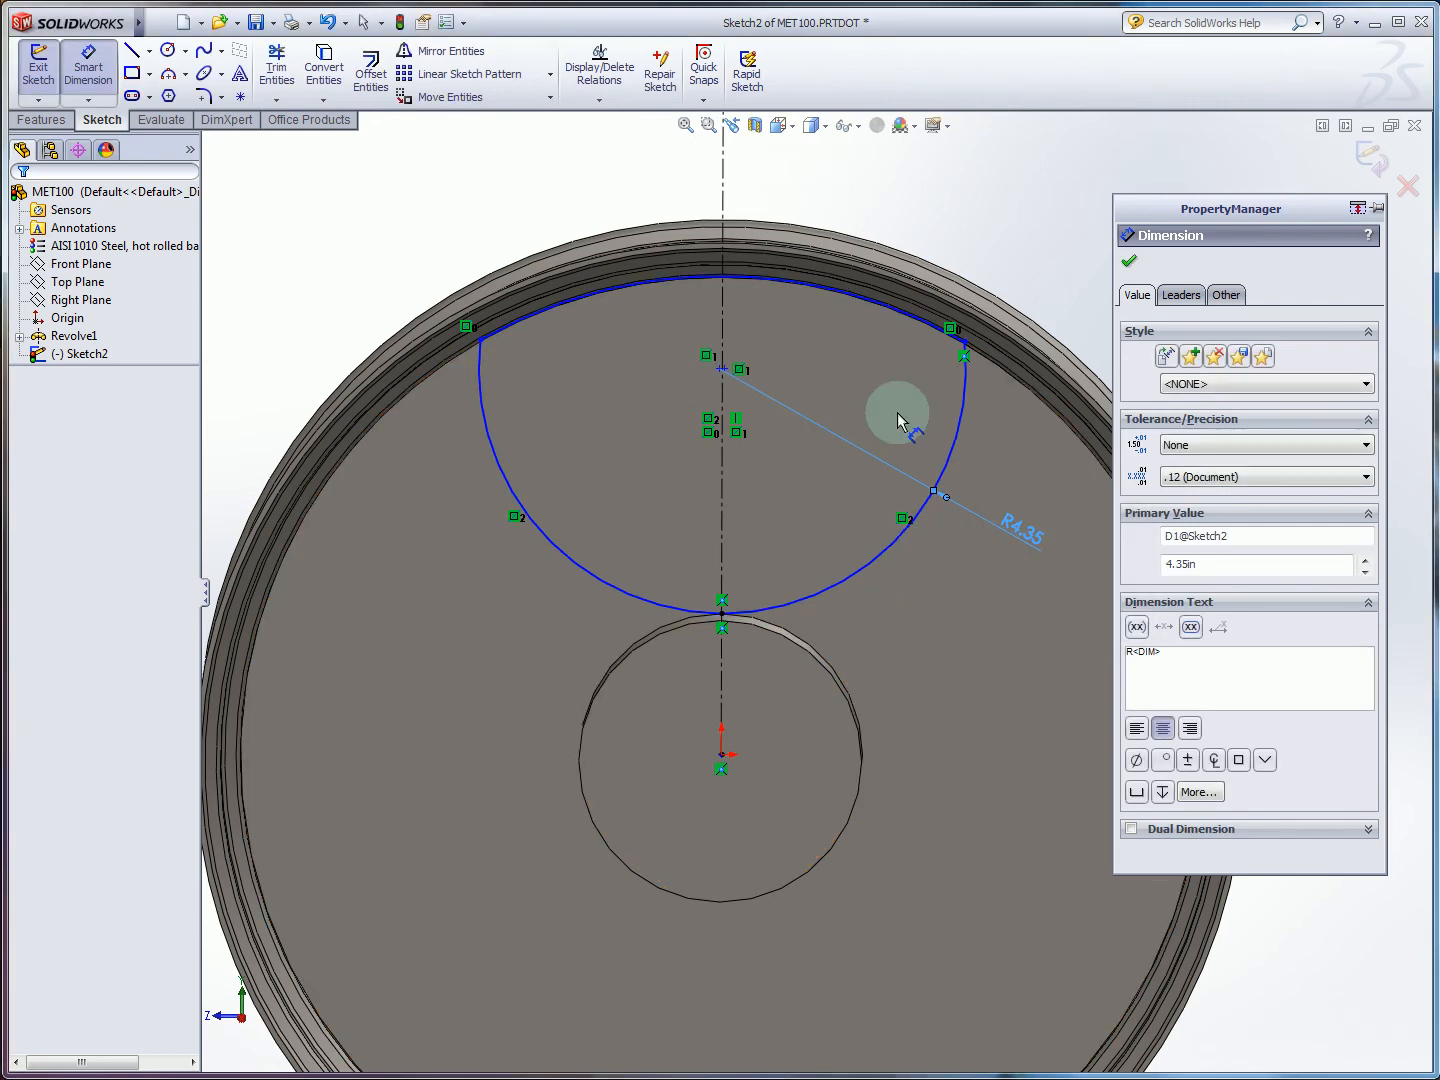
{"action": "left_click", "coordinate": [805, 487]}
{"action": "key", "text": "Escape"}
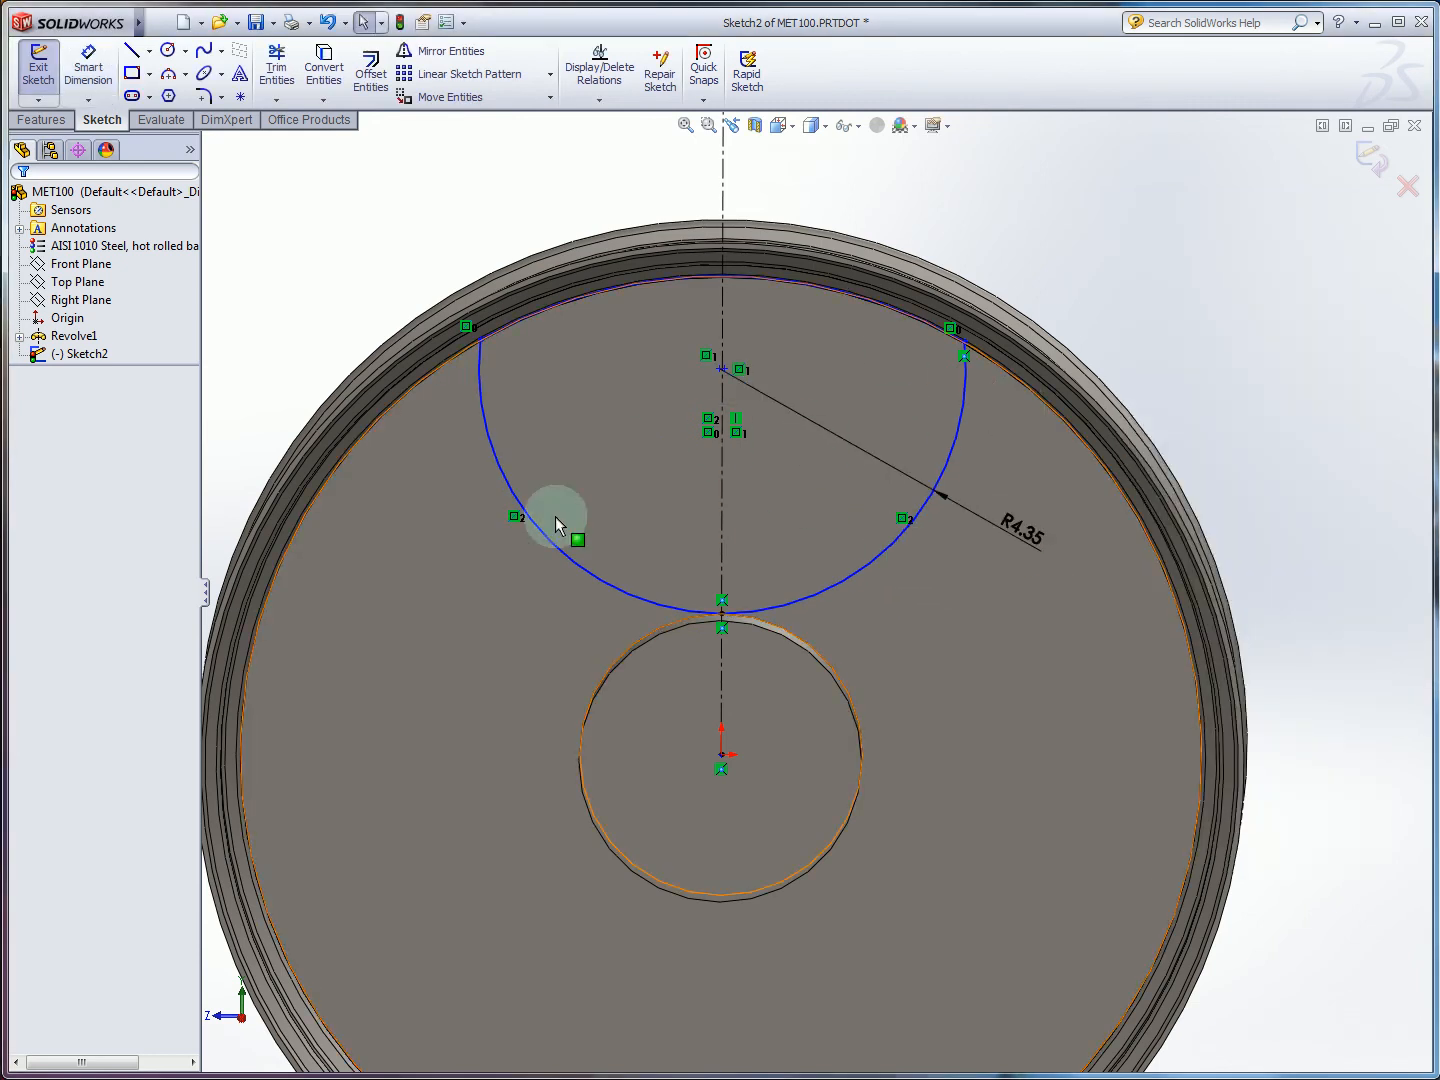
Add an angular dimension about the origin between the upper endpoints of the two side arcs, placed above the wheel.
{"action": "left_click", "coordinate": [88, 64]}
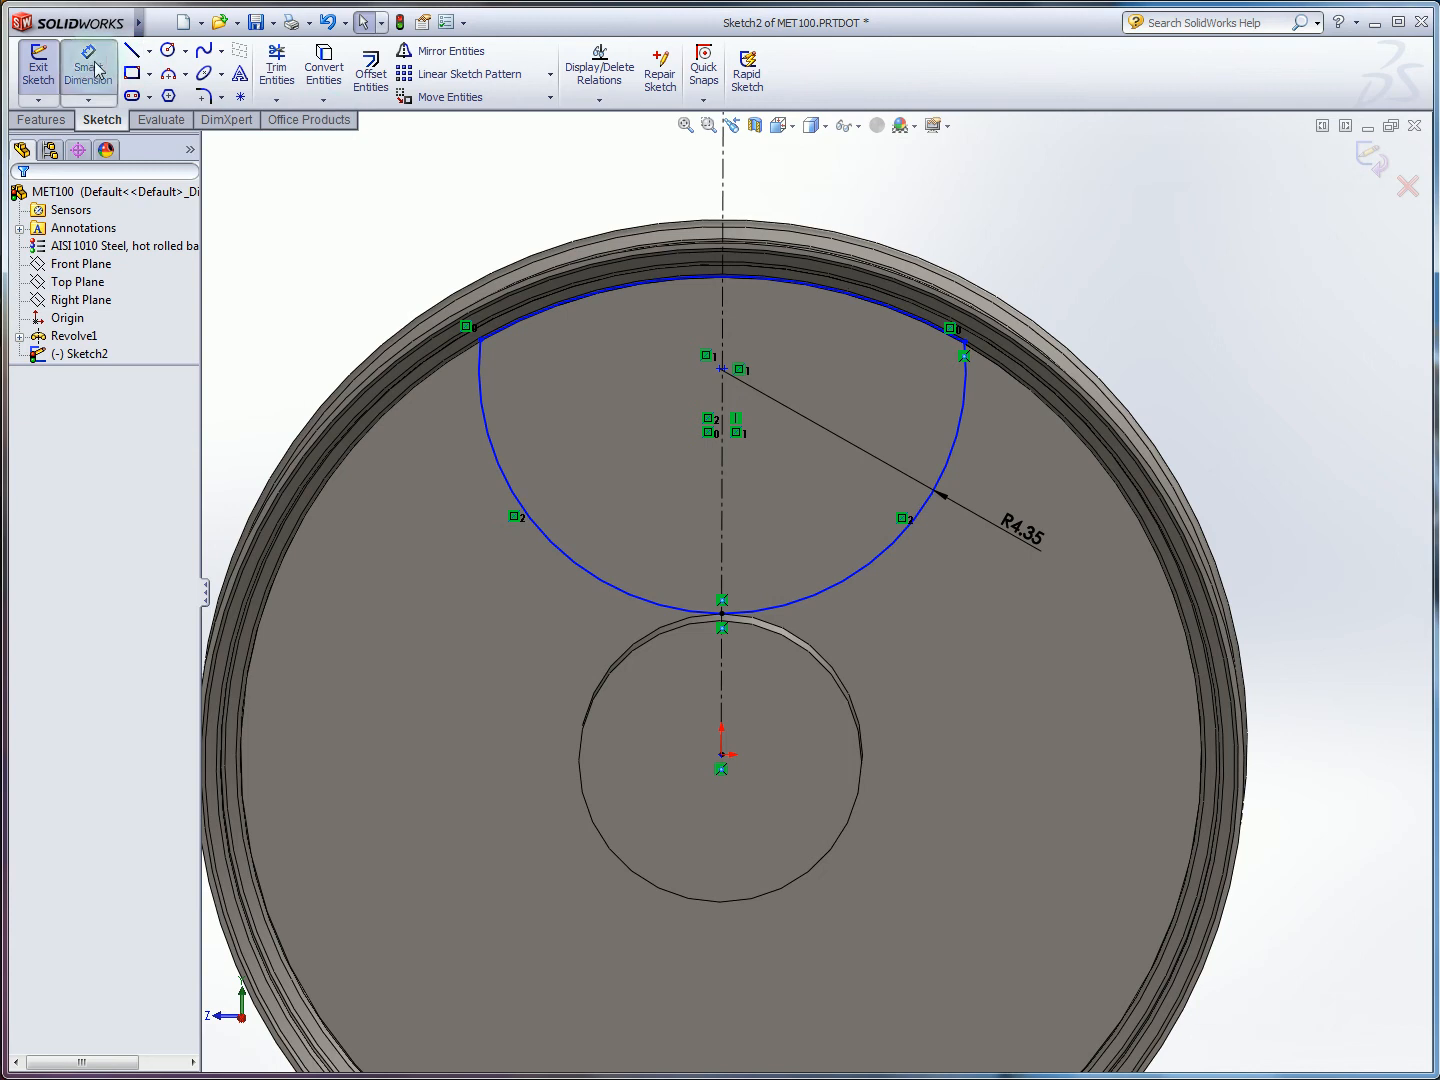
{"action": "left_click", "coordinate": [724, 760]}
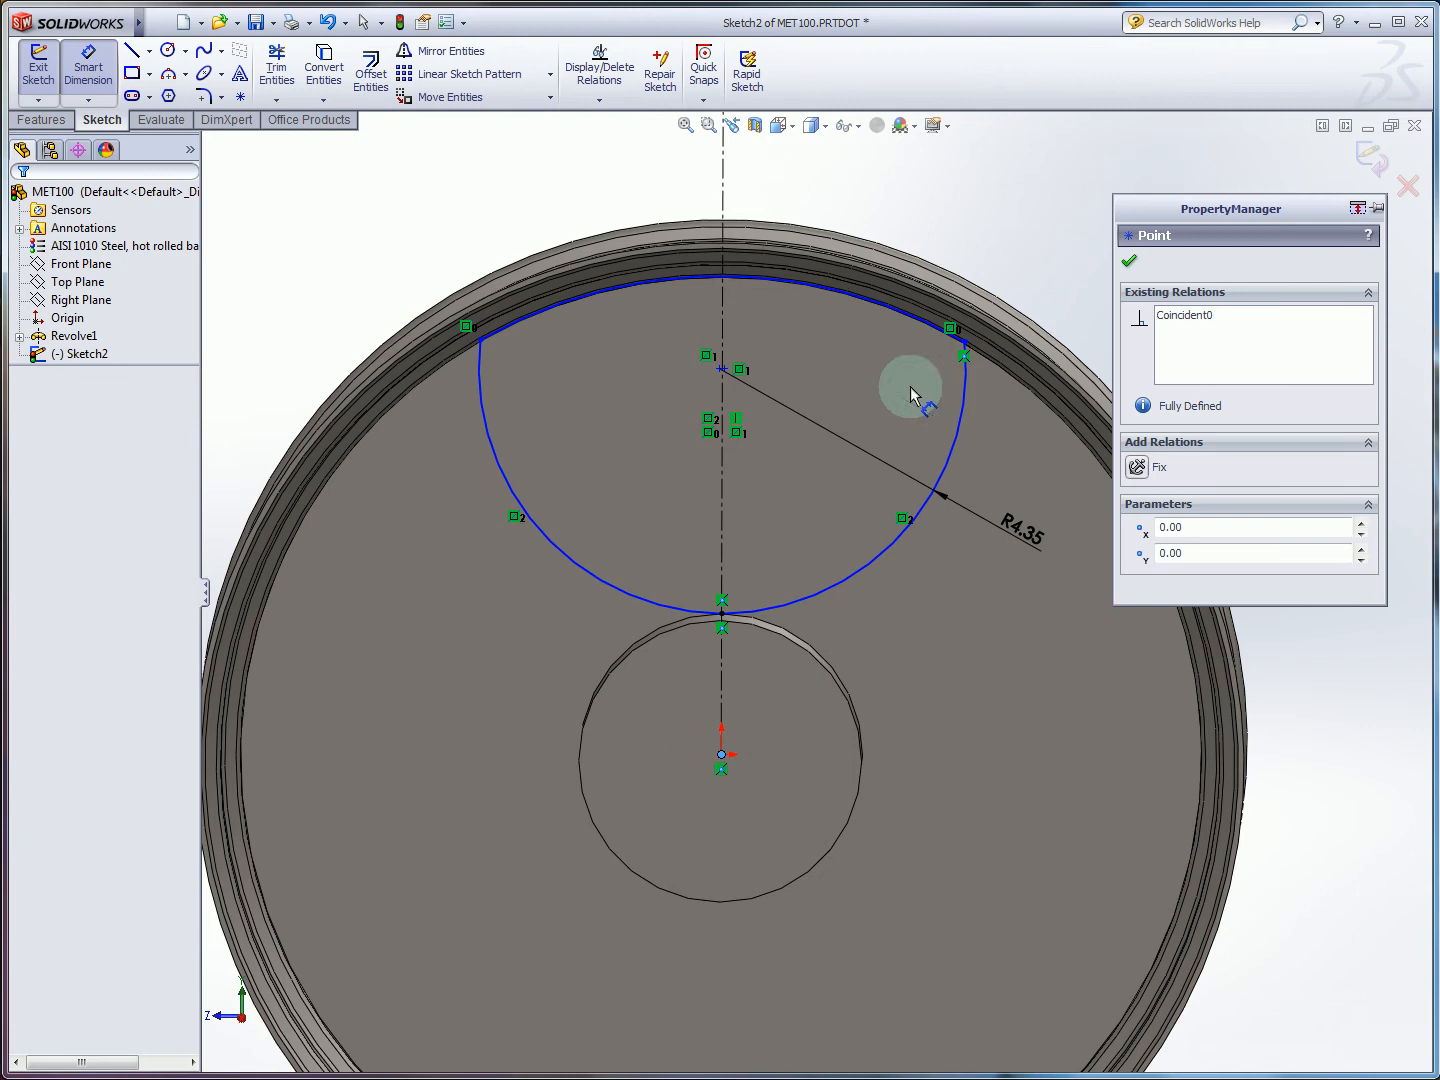
{"action": "left_click", "coordinate": [965, 342]}
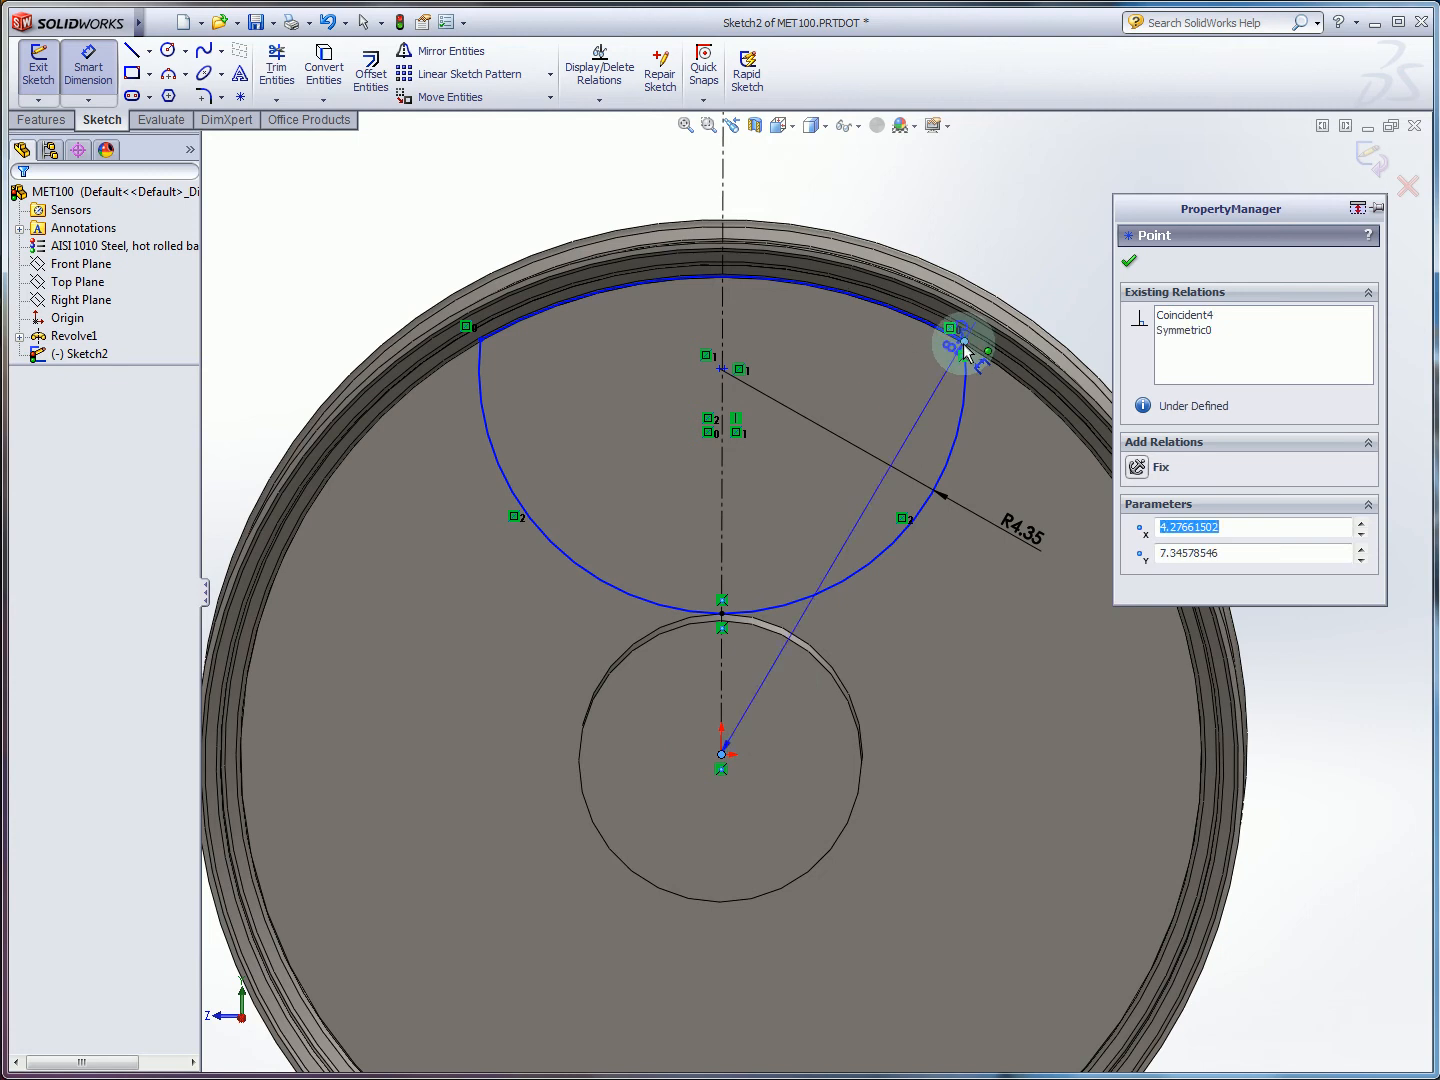
{"action": "left_click", "coordinate": [482, 345]}
{"action": "left_click", "coordinate": [628, 199]}
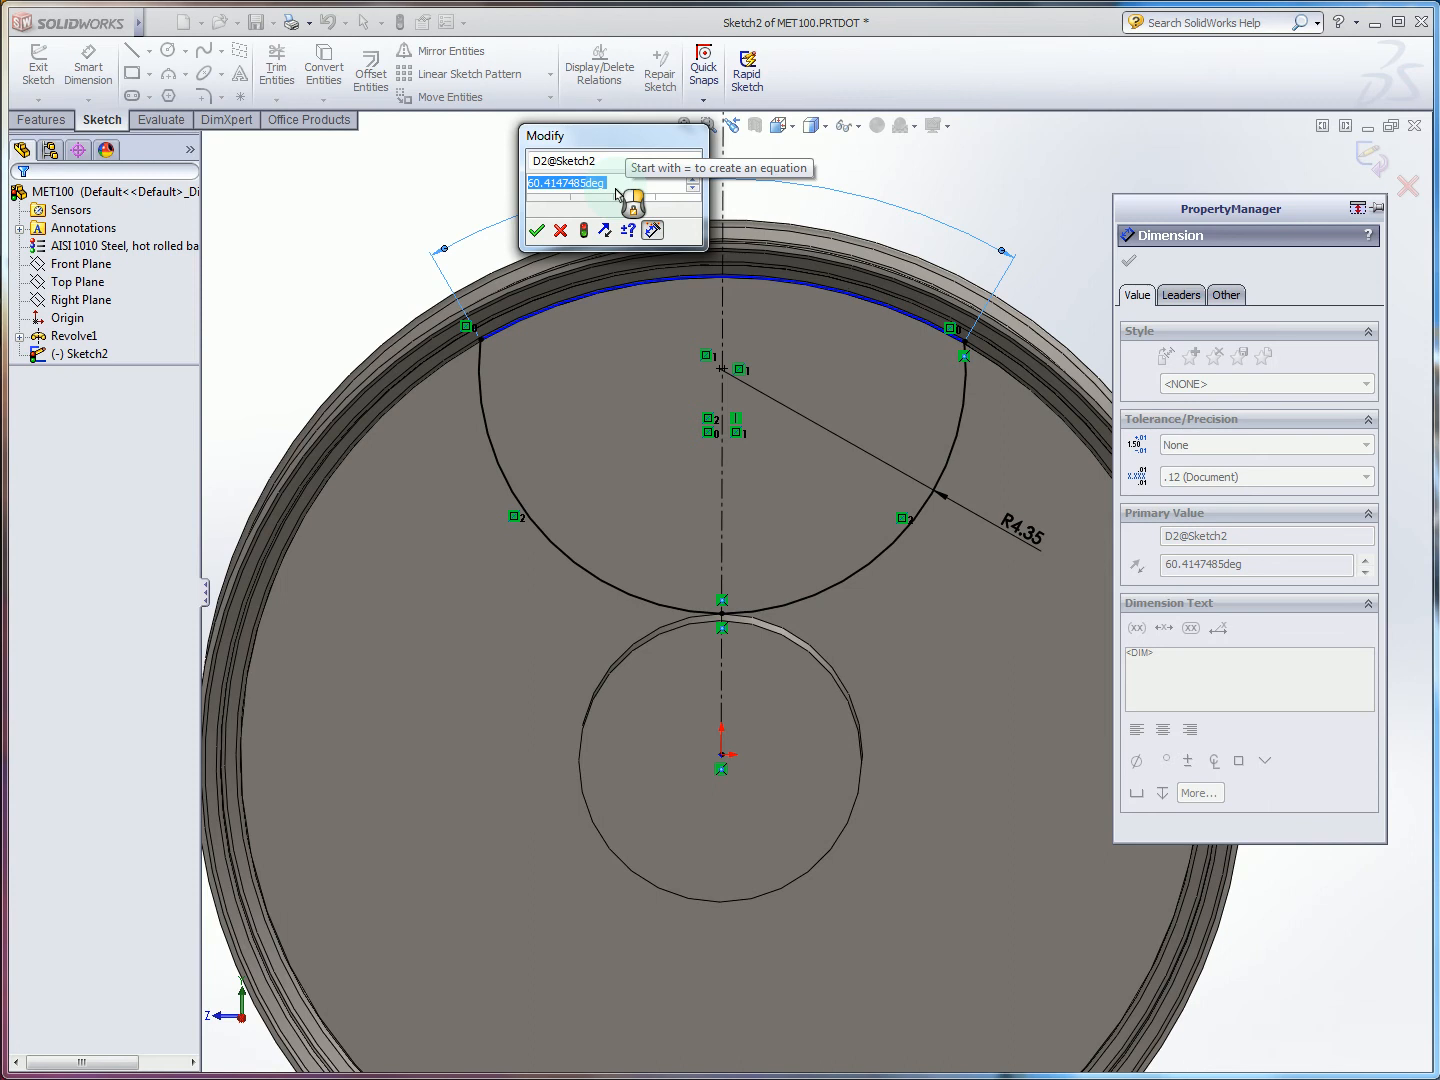
Check the cutout angle on the PowerPoint slide's wheel drawing and set the angular dimension to 53.87°.
{"action": "type", "text": "57"}
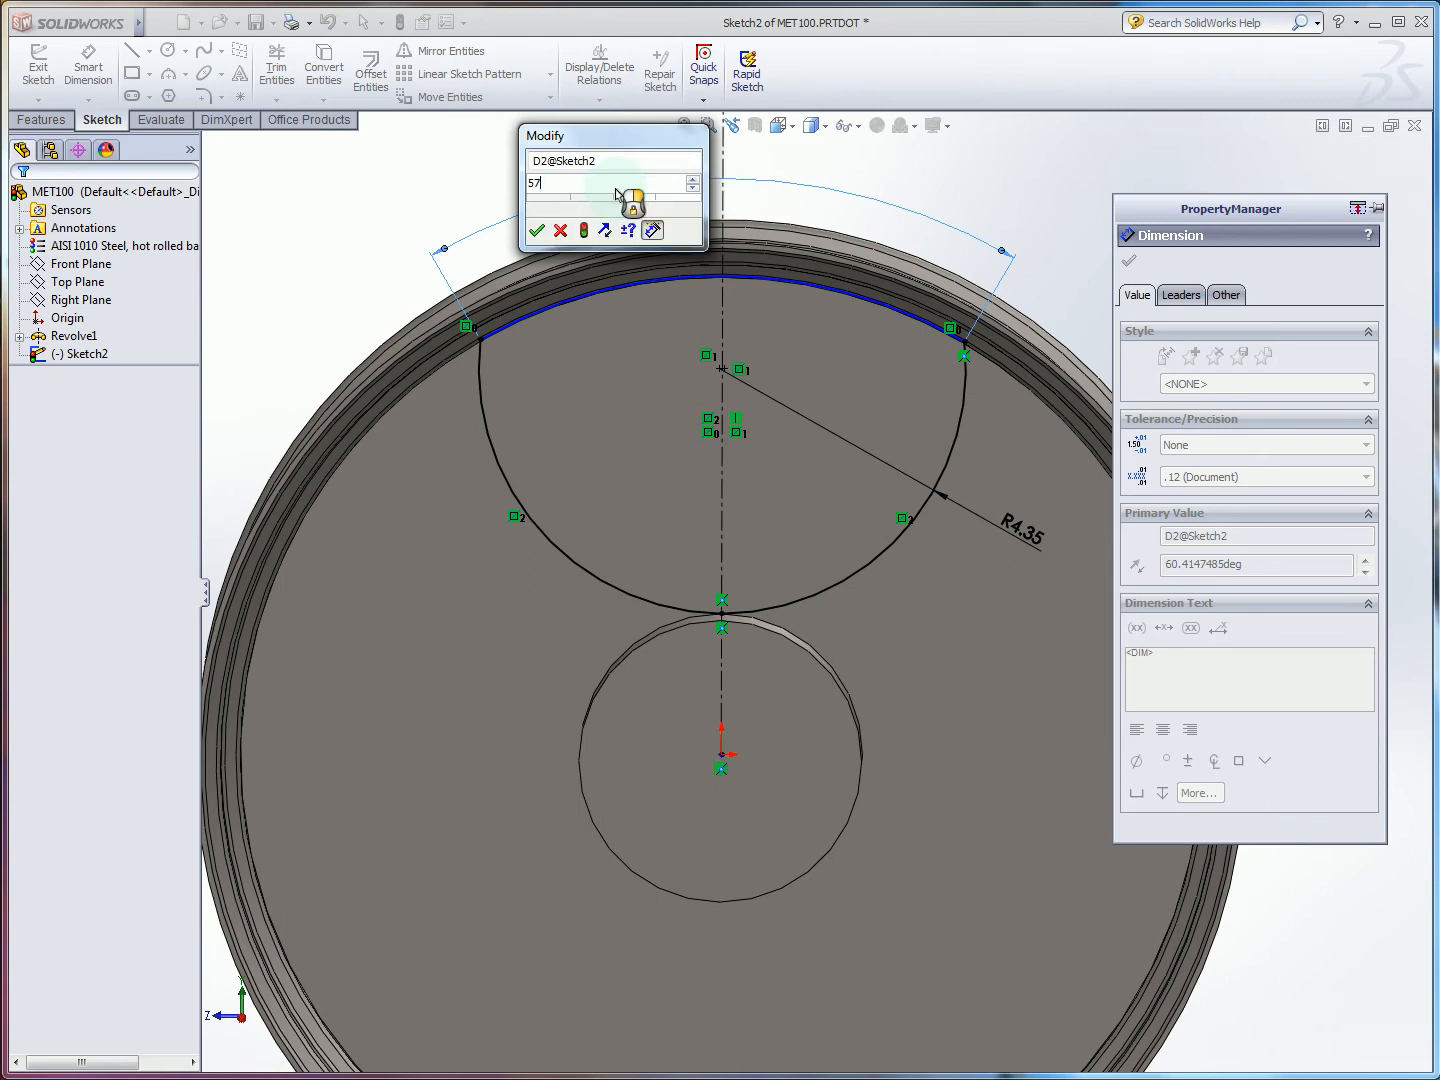
{"action": "key", "text": "alt+Tab"}
{"action": "key", "text": "alt+Tab"}
{"action": "key", "text": "alt+Tab"}
{"action": "key", "text": "alt+Tab"}
{"action": "key", "text": "alt+Tab"}
{"action": "key", "text": "alt+Tab"}
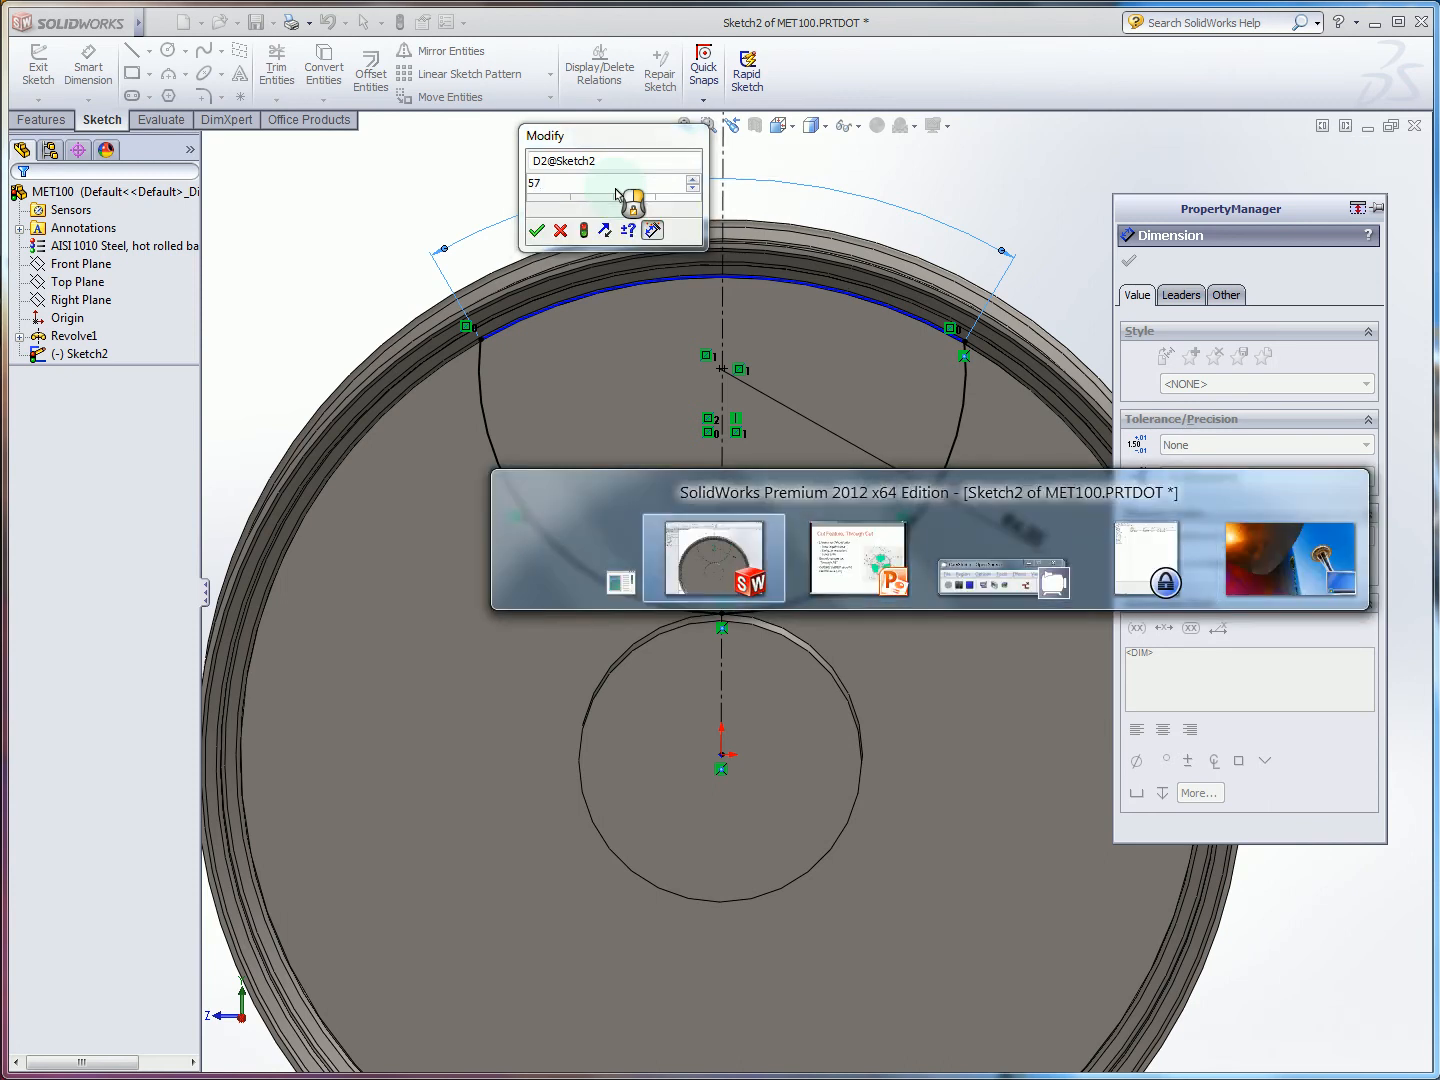
{"action": "key", "text": "alt+Tab"}
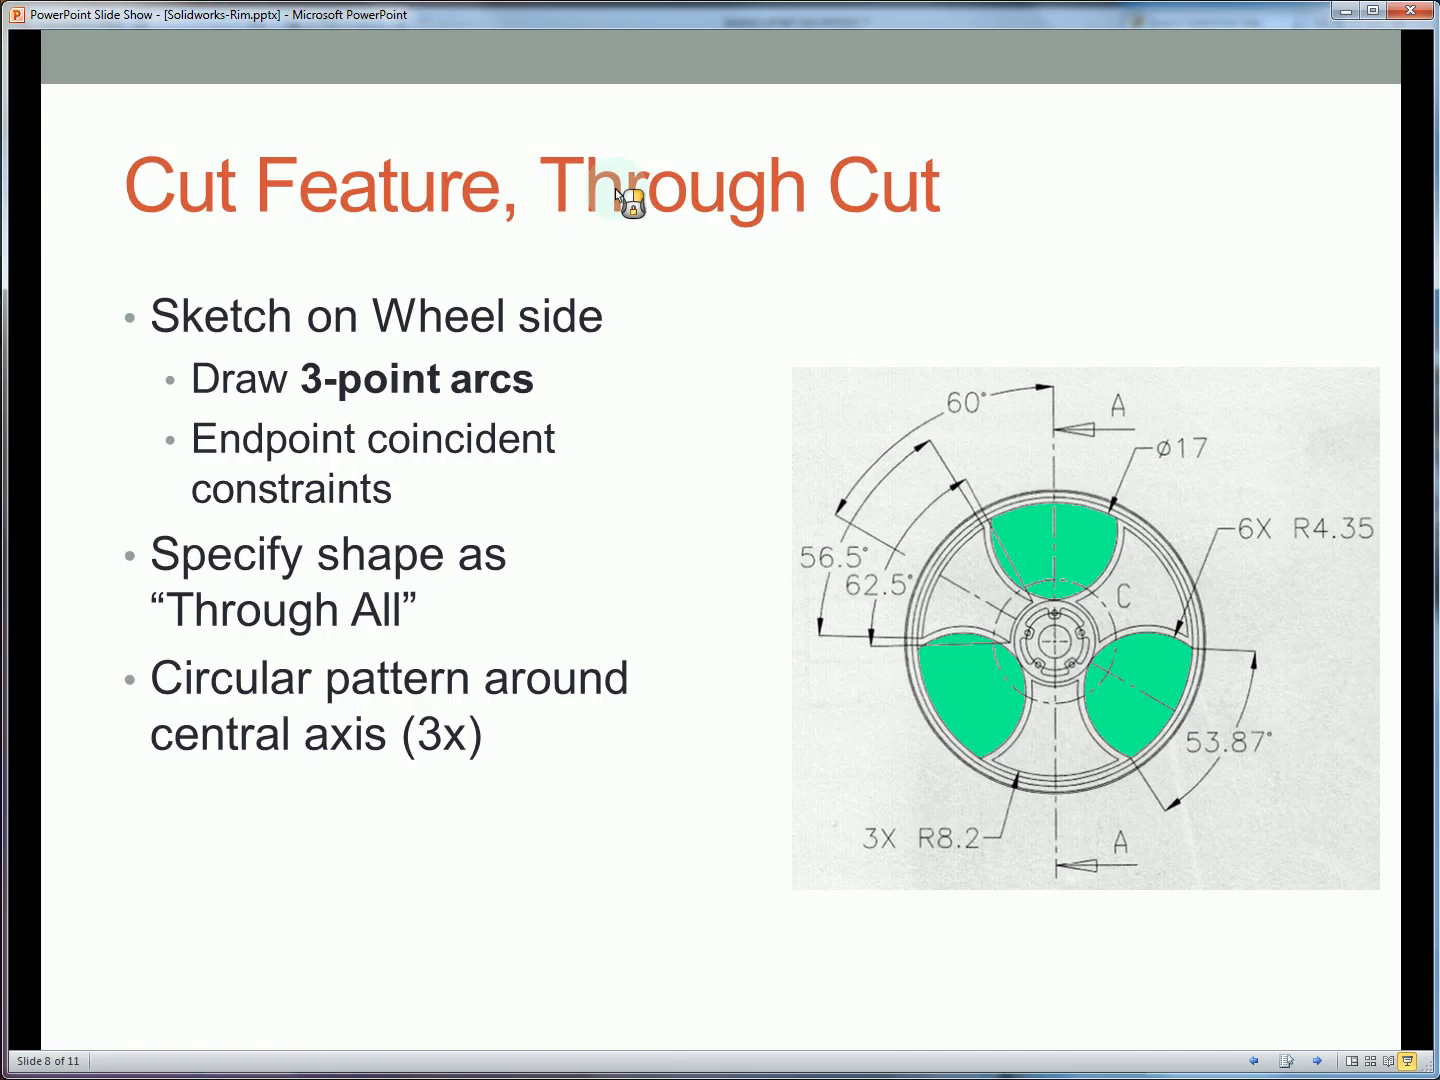
{"action": "key", "text": "alt+Tab"}
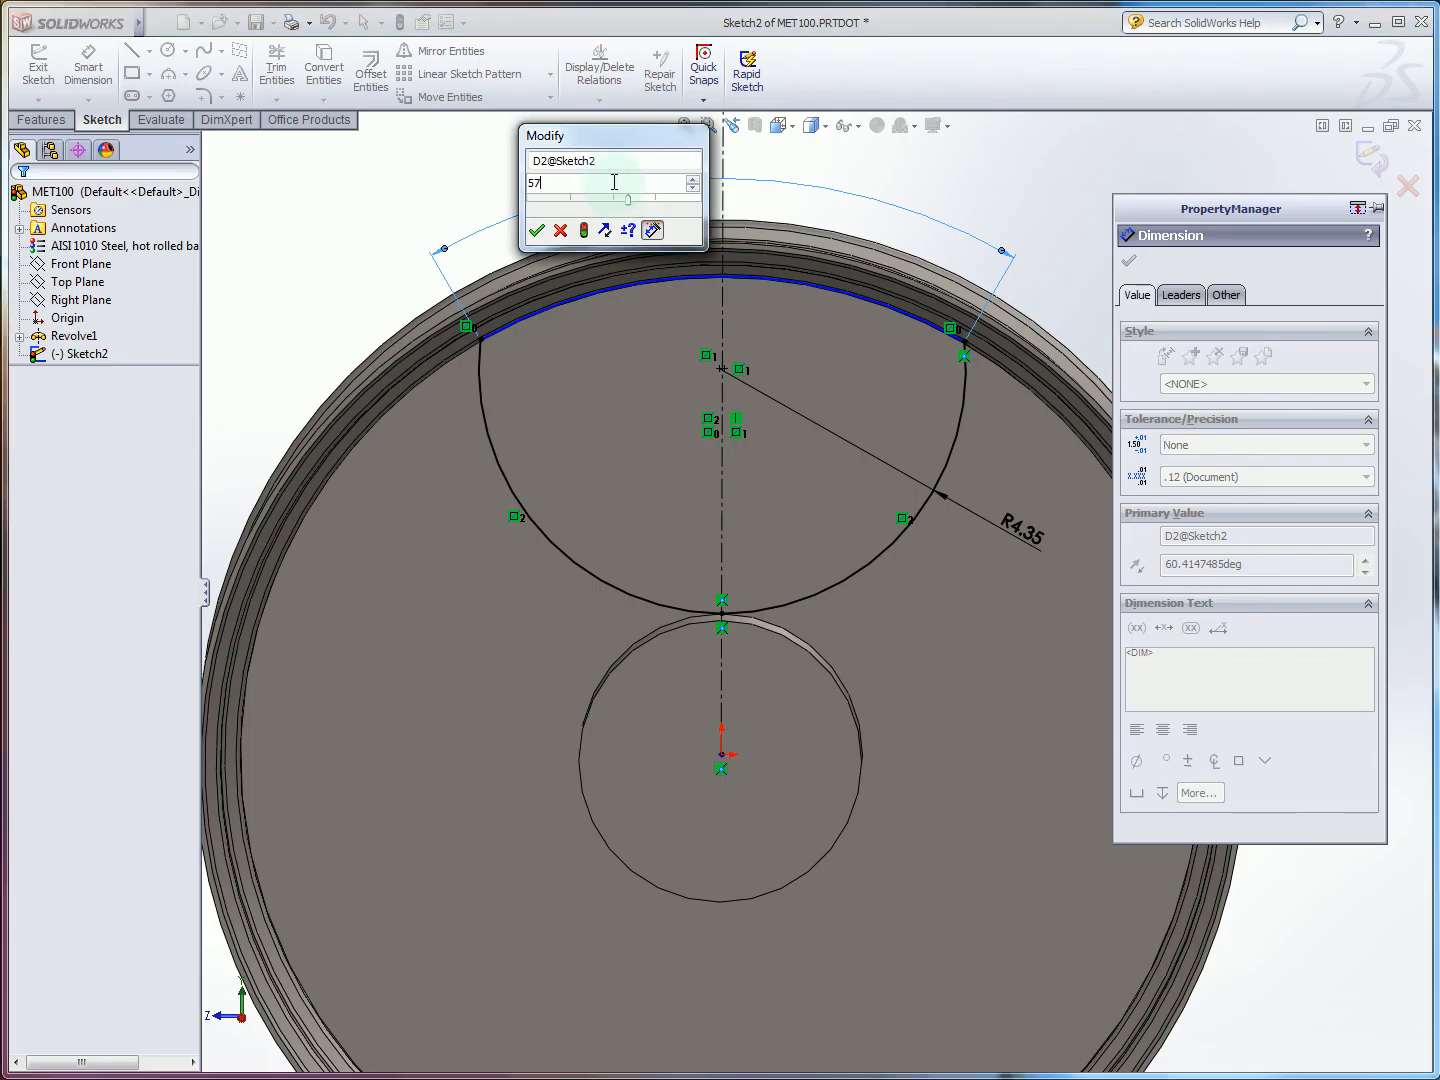
{"action": "key", "text": "BackSpace"}
{"action": "type", "text": "3.8"}
{"action": "key", "text": "Return"}
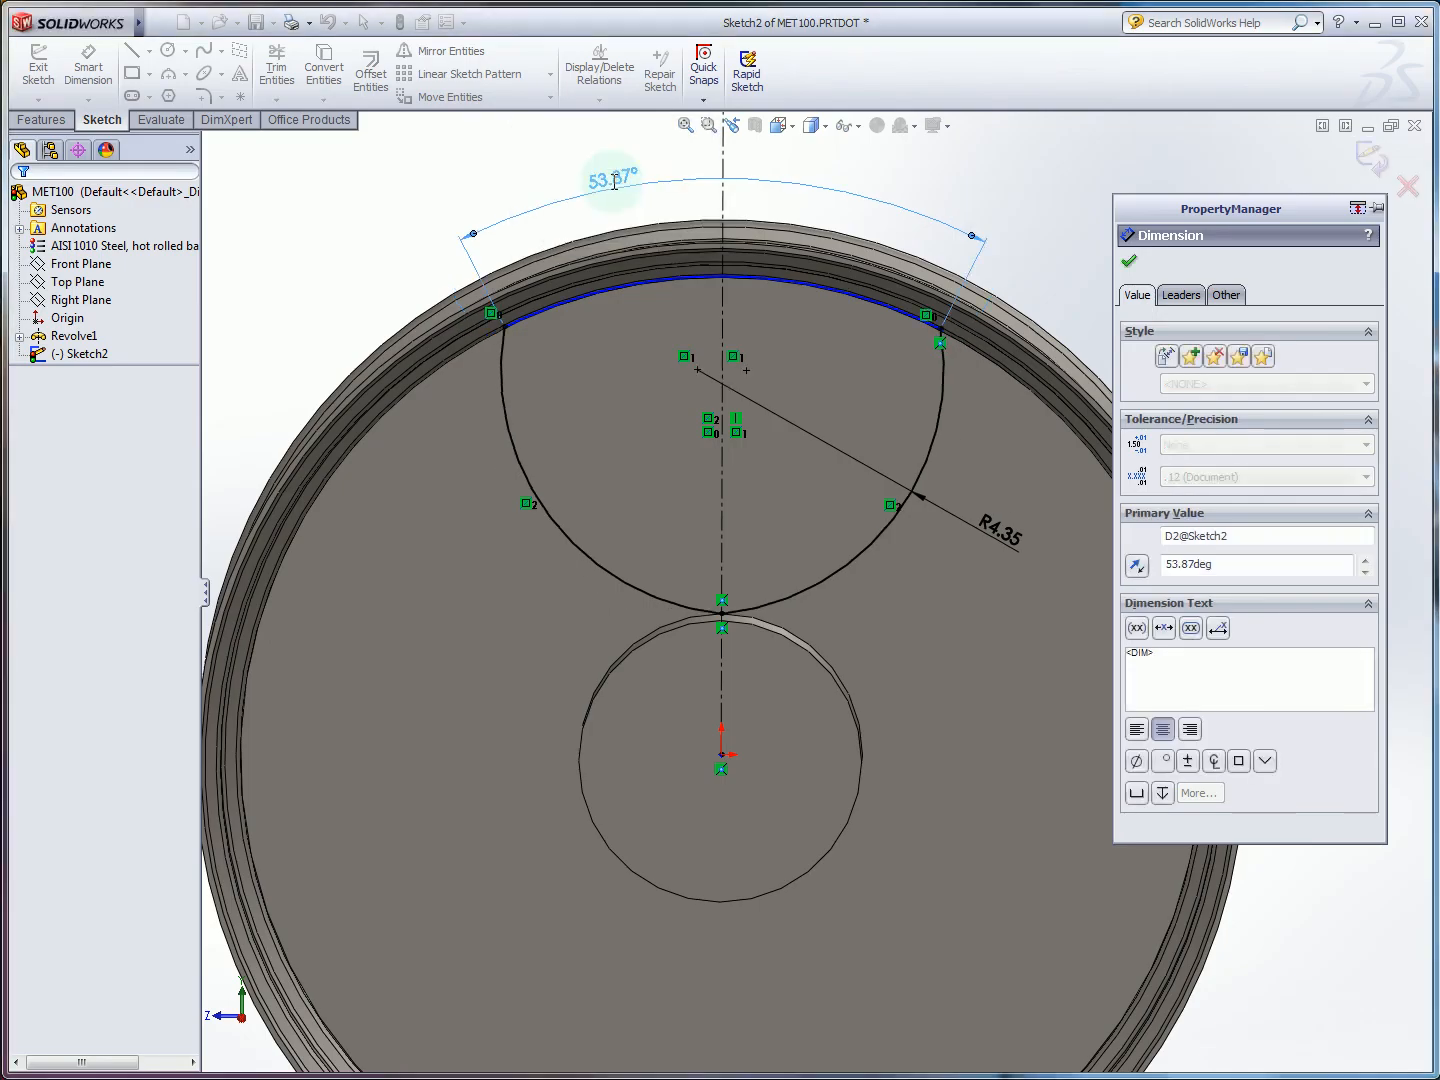
{"action": "left_click", "coordinate": [651, 316]}
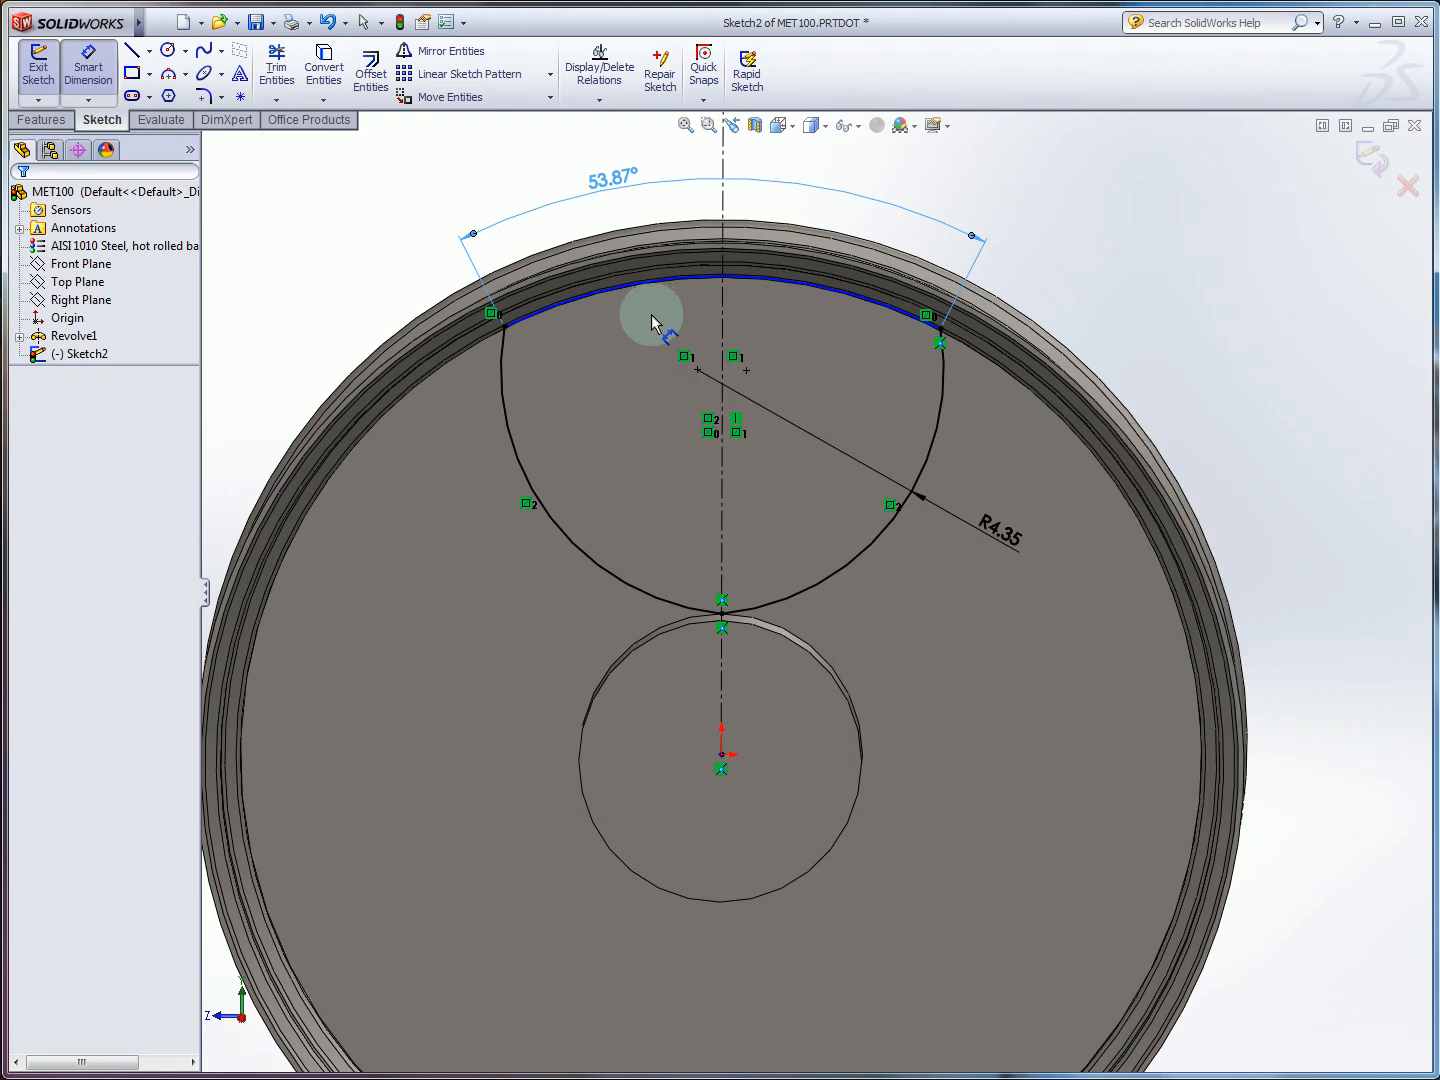
Make the profile's top arc concentric with the disc's outer circular edge.
{"action": "left_click", "coordinate": [713, 267]}
{"action": "left_click_drag", "start_coordinate": [713, 266], "coordinate": [715, 267]}
{"action": "left_click", "coordinate": [718, 284], "text": "ctrl"}
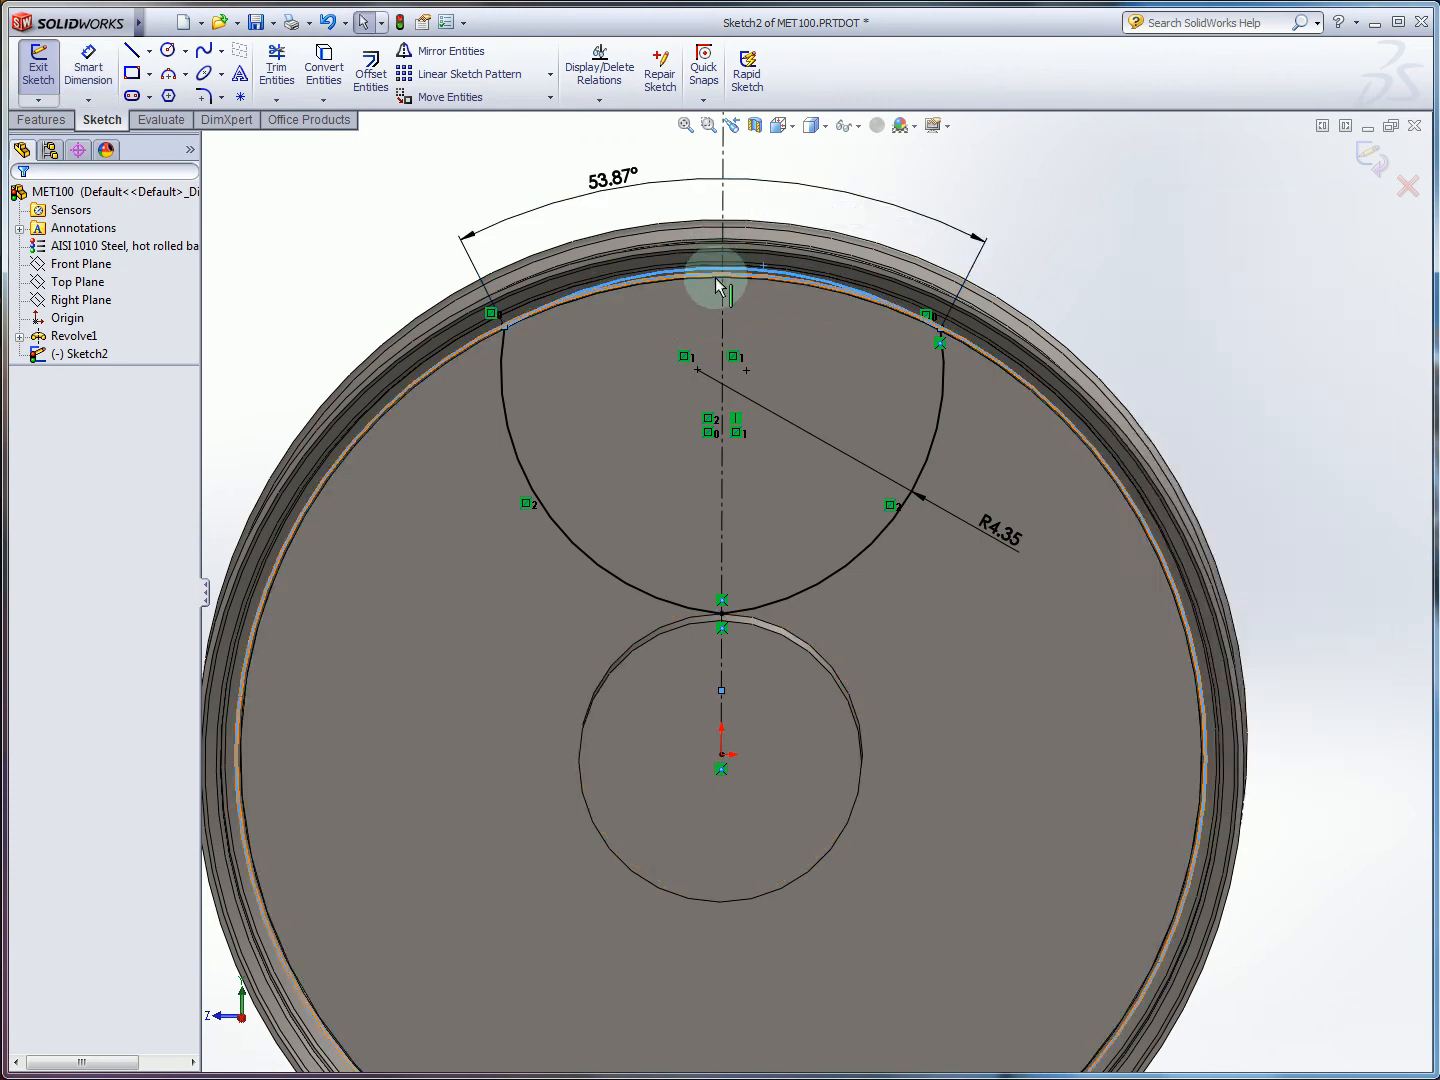
{"action": "left_click", "coordinate": [817, 199]}
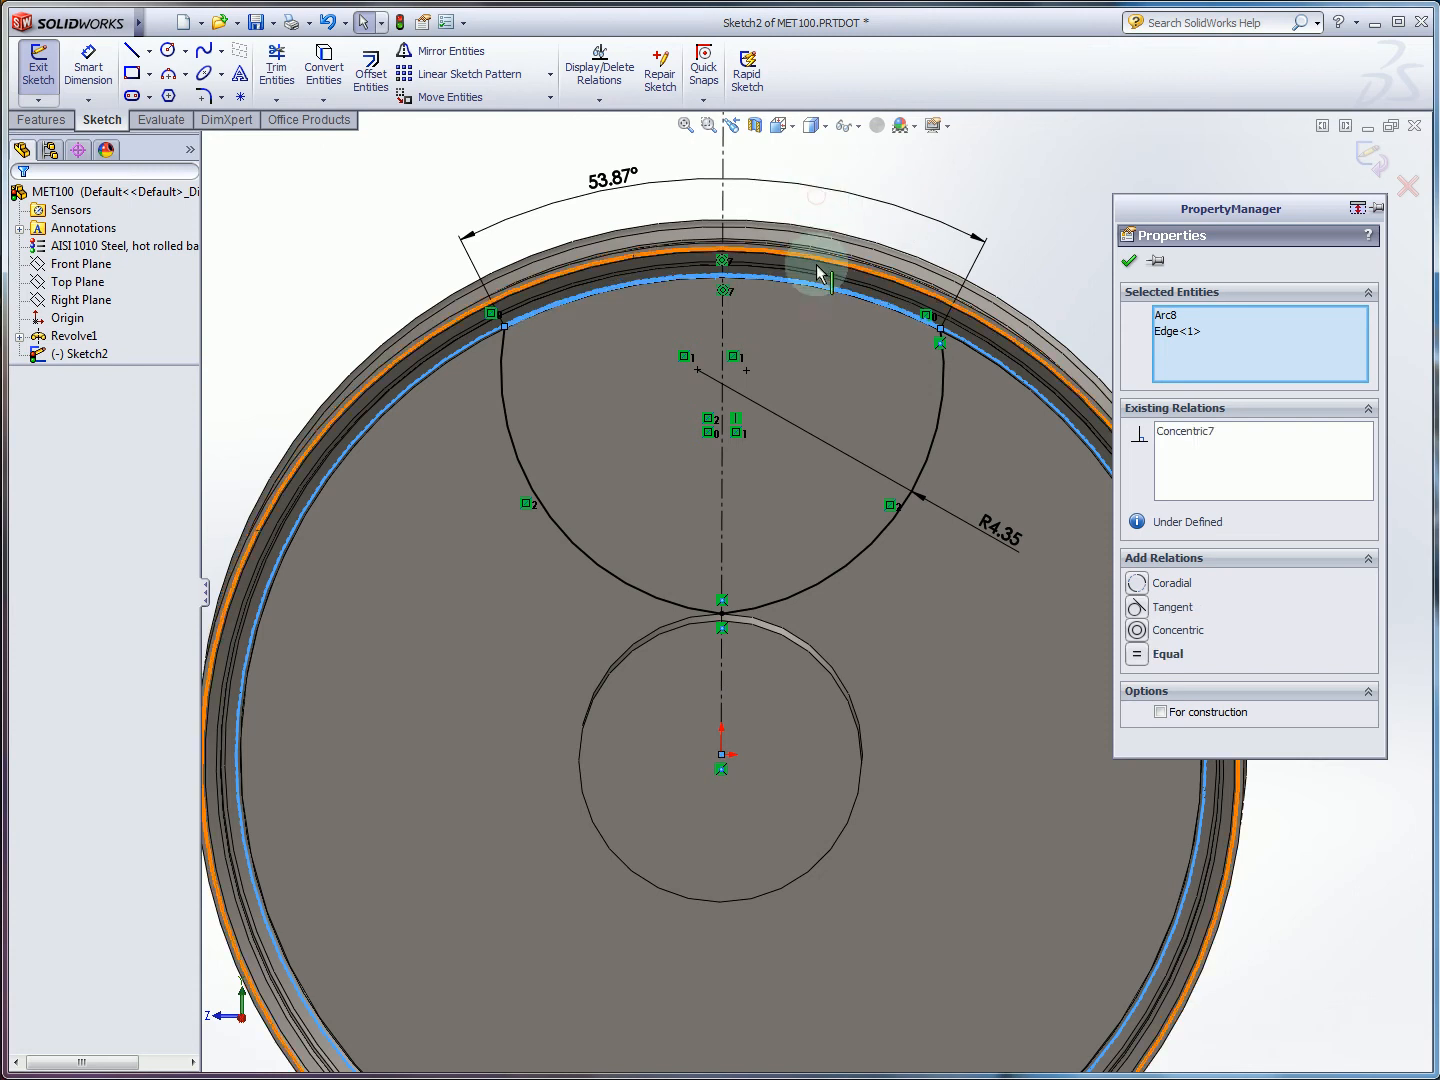
{"action": "key", "text": "Escape"}
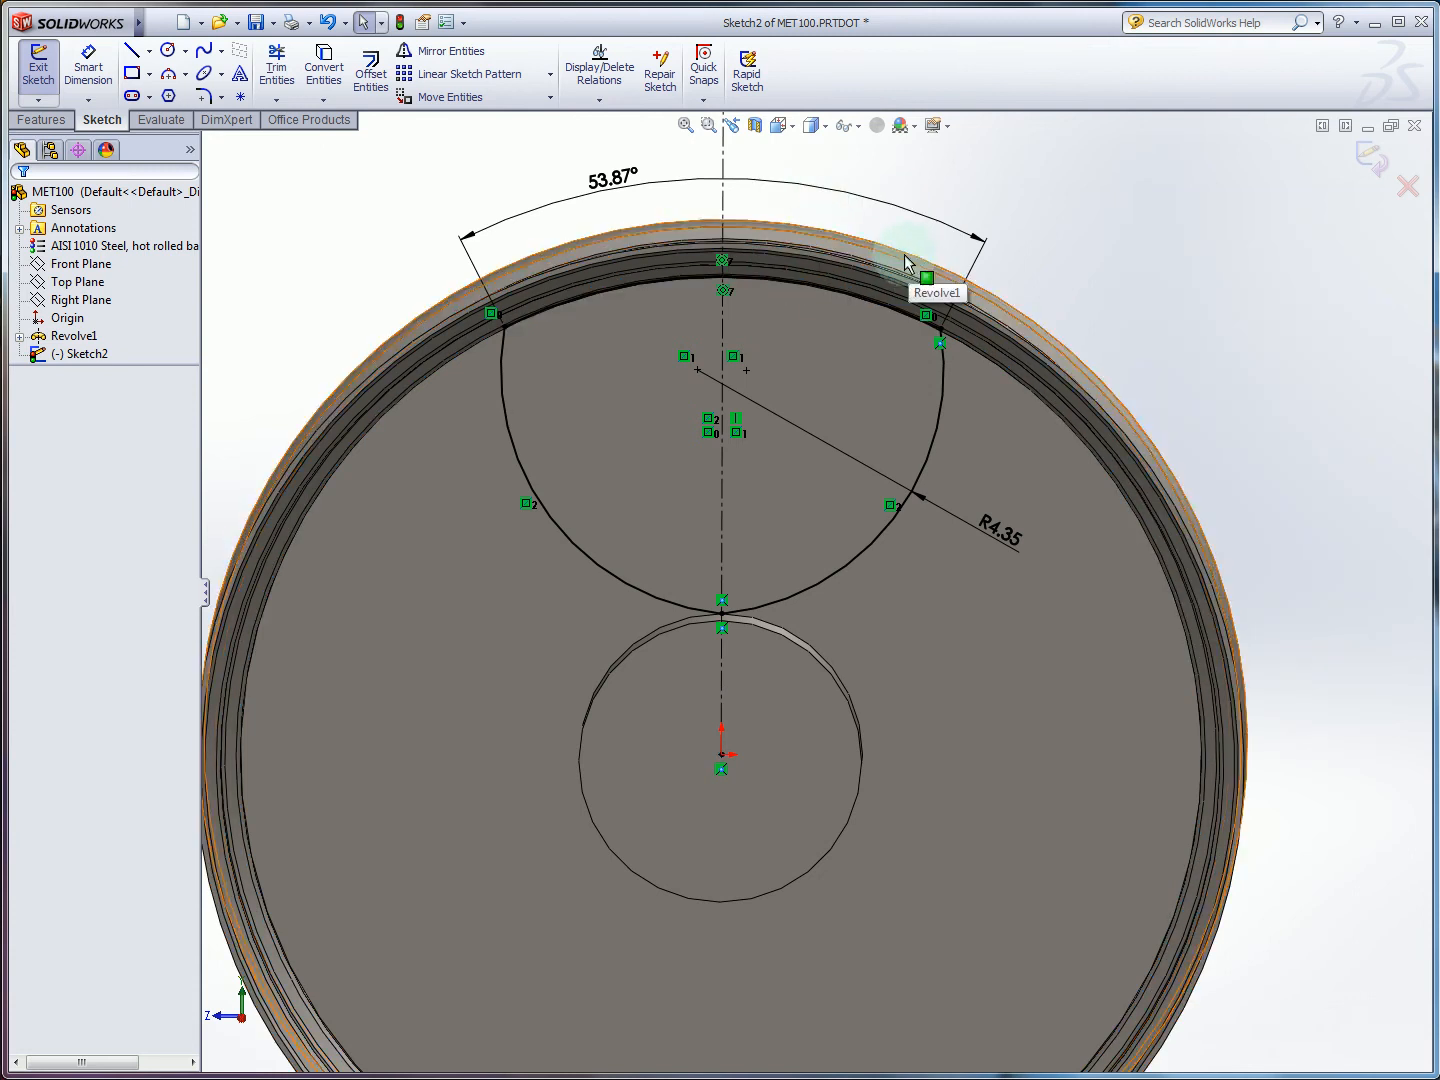
Finish the sketch and extrude-cut the closed profile through the wheel disc with the Through All end condition.
{"action": "mouse_move", "coordinate": [850, 363]}
{"action": "middle_mouse_down"}
{"action": "mouse_move", "coordinate": [852, 319]}
{"action": "mouse_move", "coordinate": [845, 361]}
{"action": "mouse_move", "coordinate": [856, 347]}
{"action": "middle_mouse_up"}
{"action": "left_click", "coordinate": [452, 452]}
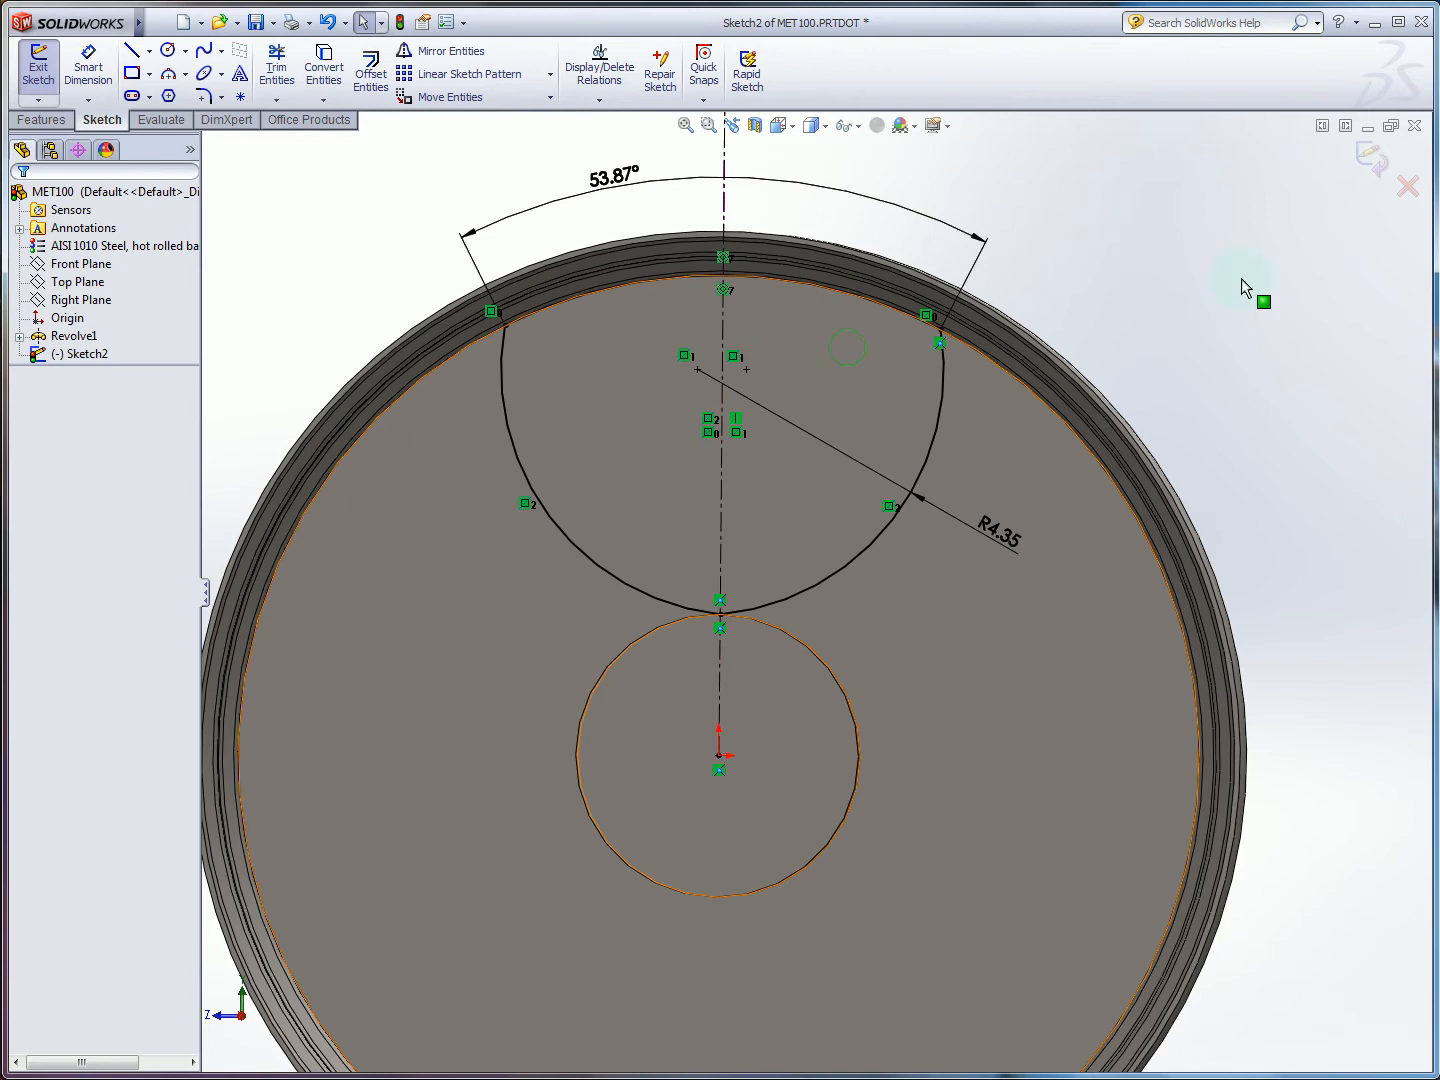
{"action": "left_click", "coordinate": [1363, 165]}
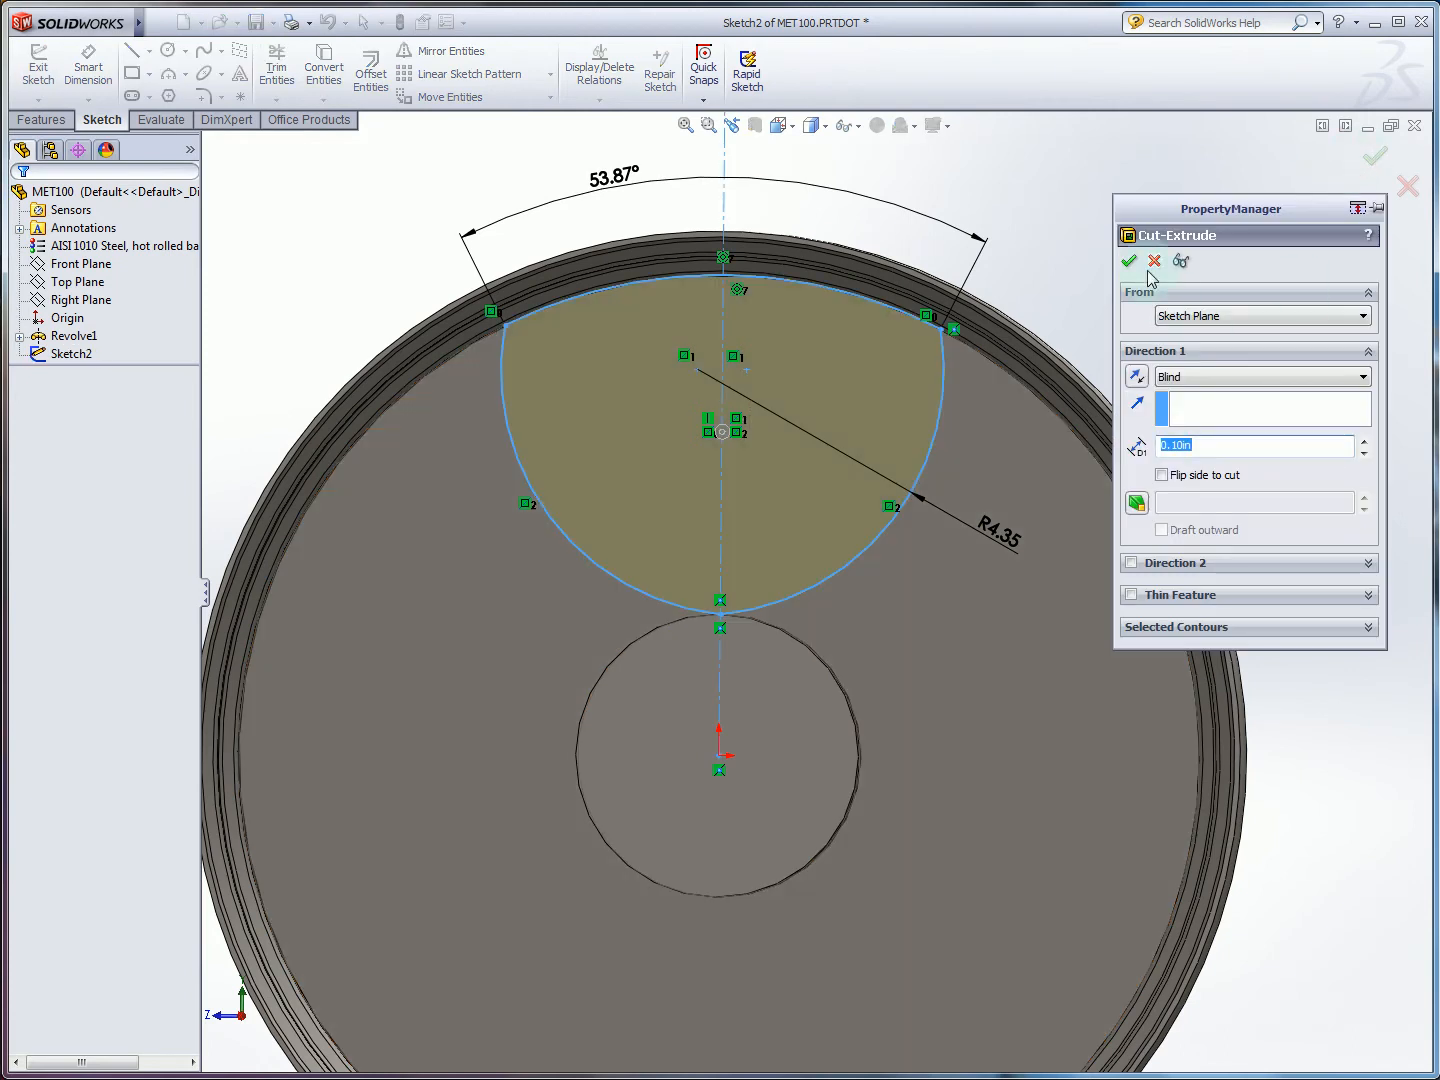
{"action": "middle_click_drag", "start_coordinate": [930, 415], "coordinate": [887, 419]}
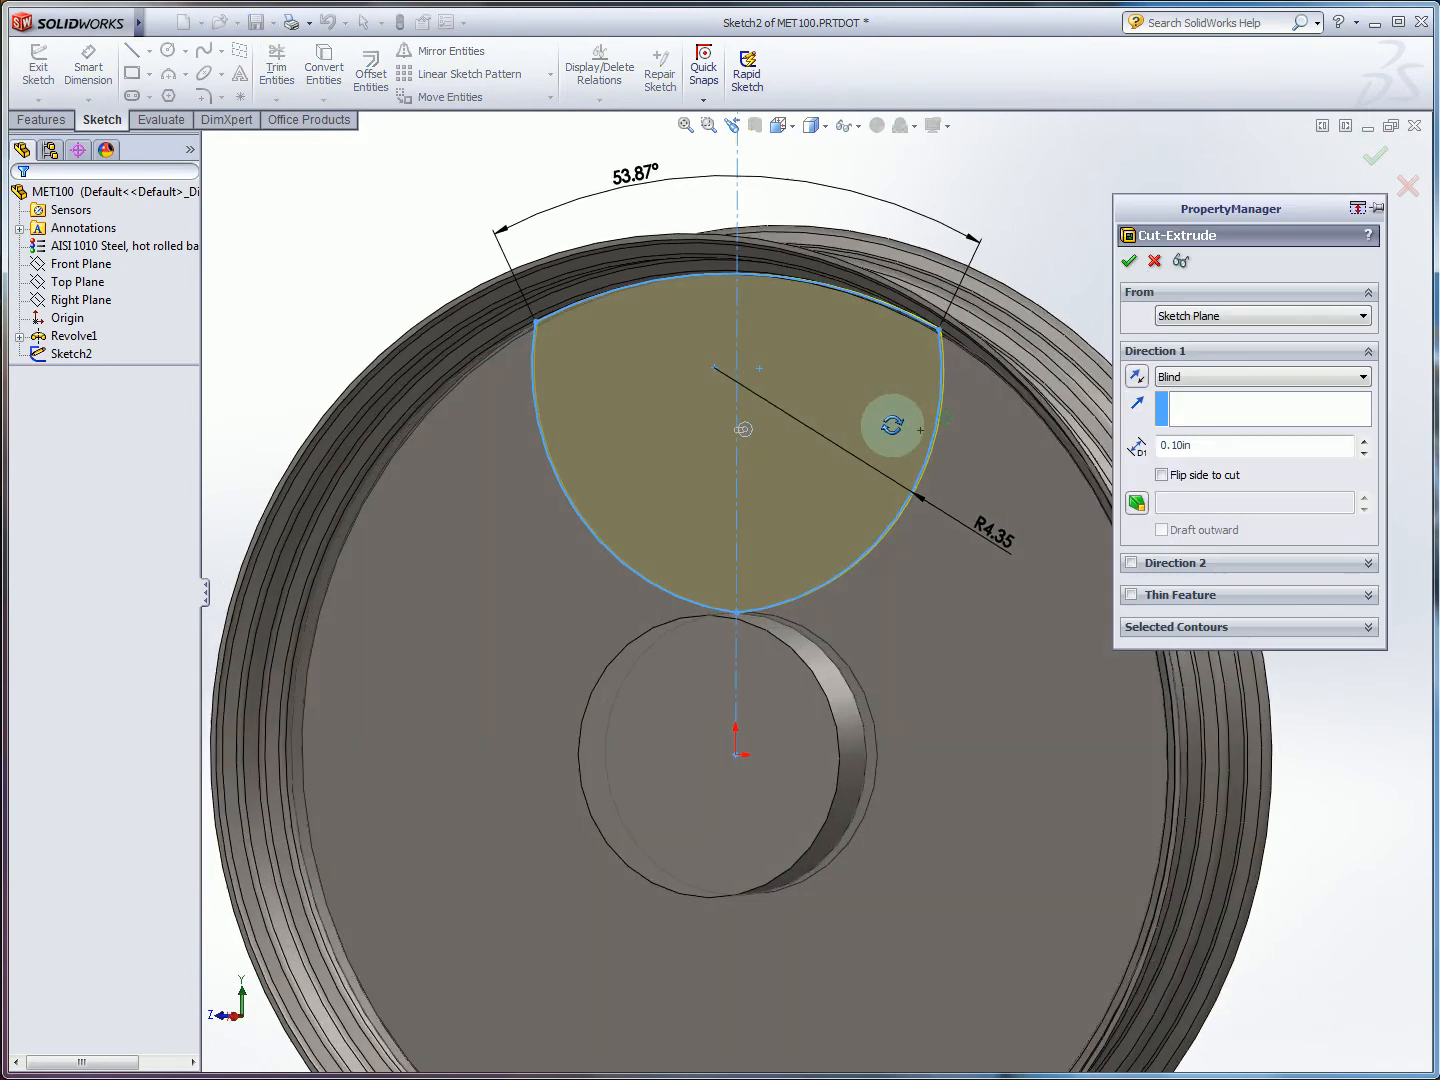
{"action": "left_click", "coordinate": [1222, 378]}
{"action": "left_click", "coordinate": [1191, 399]}
{"action": "middle_click_drag", "start_coordinate": [1021, 385], "coordinate": [923, 401]}
{"action": "middle_click_drag", "start_coordinate": [990, 407], "coordinate": [977, 404]}
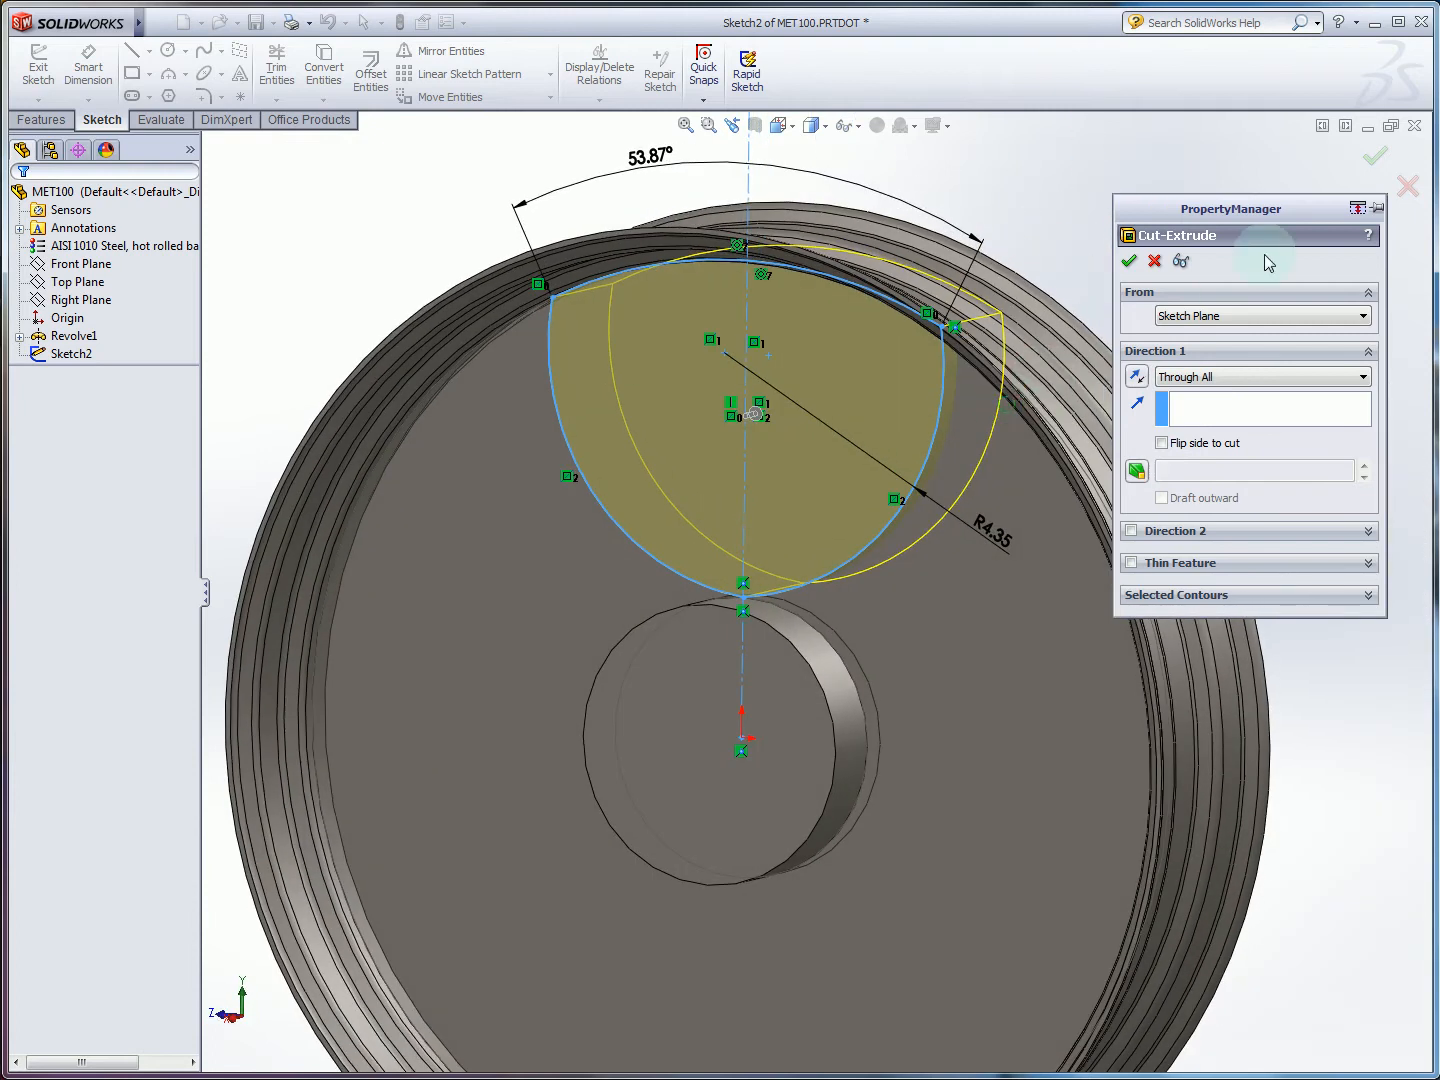
{"action": "key", "text": "Return"}
Start a circular pattern of the extruded cut, using the hub's front circular edge as the pattern axis.
{"action": "middle_click_drag", "start_coordinate": [1175, 420], "coordinate": [594, 406]}
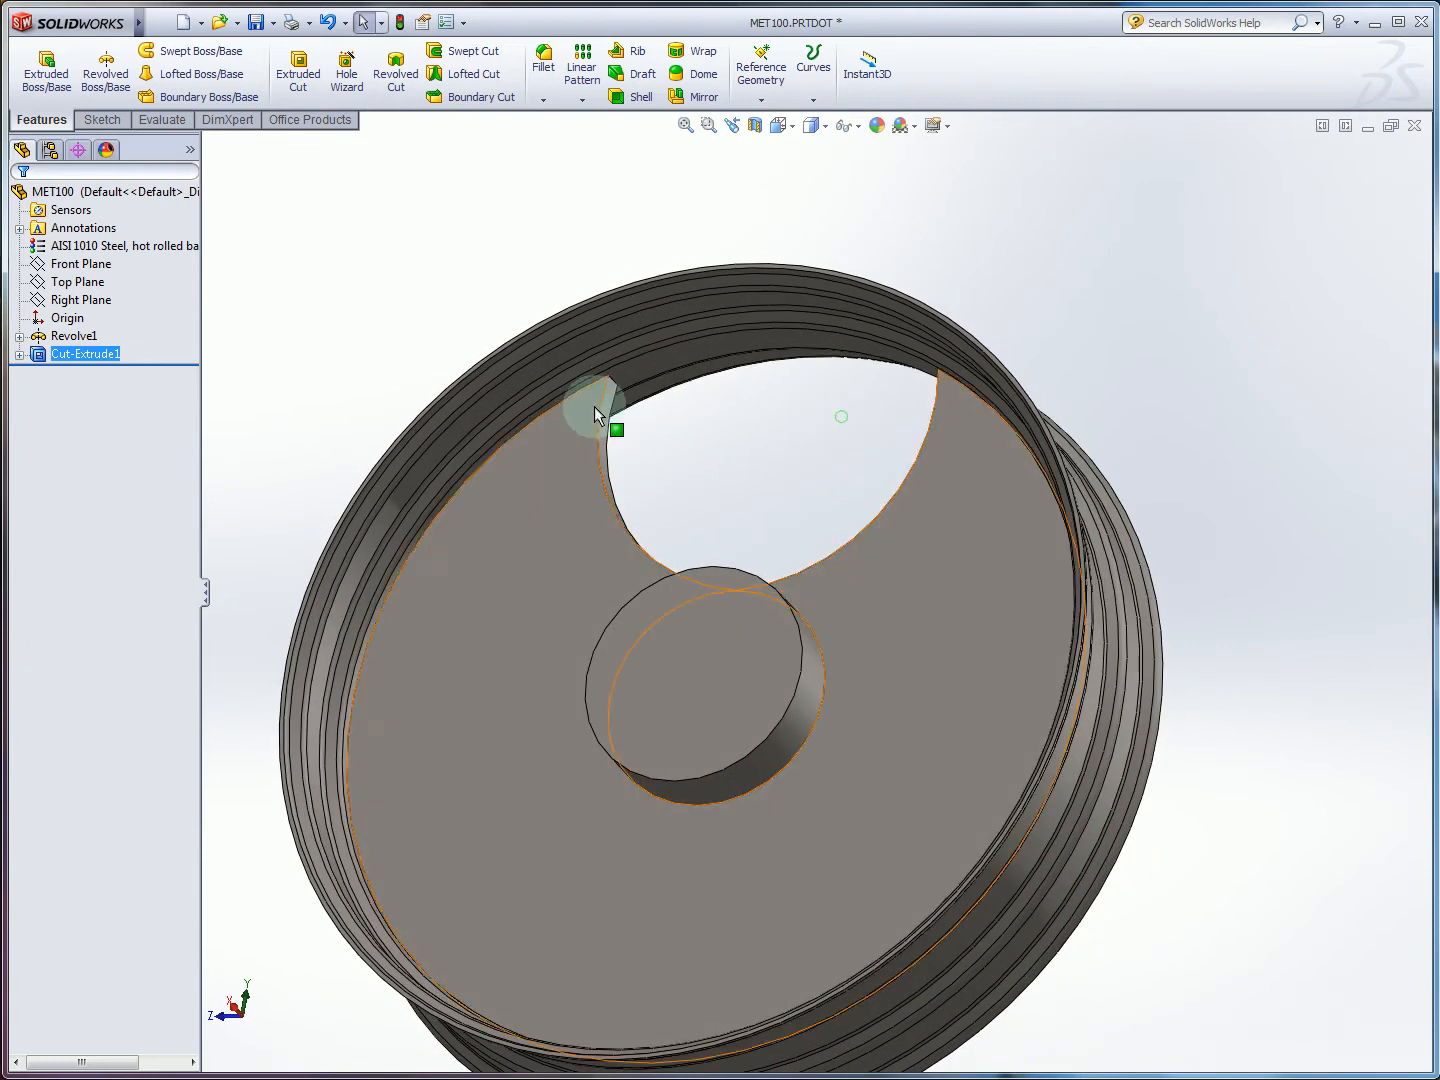
{"action": "scroll", "coordinate": [679, 399], "scroll_direction": "down", "scroll_amount": 3}
{"action": "scroll", "coordinate": [679, 398], "scroll_direction": "down", "scroll_amount": 3}
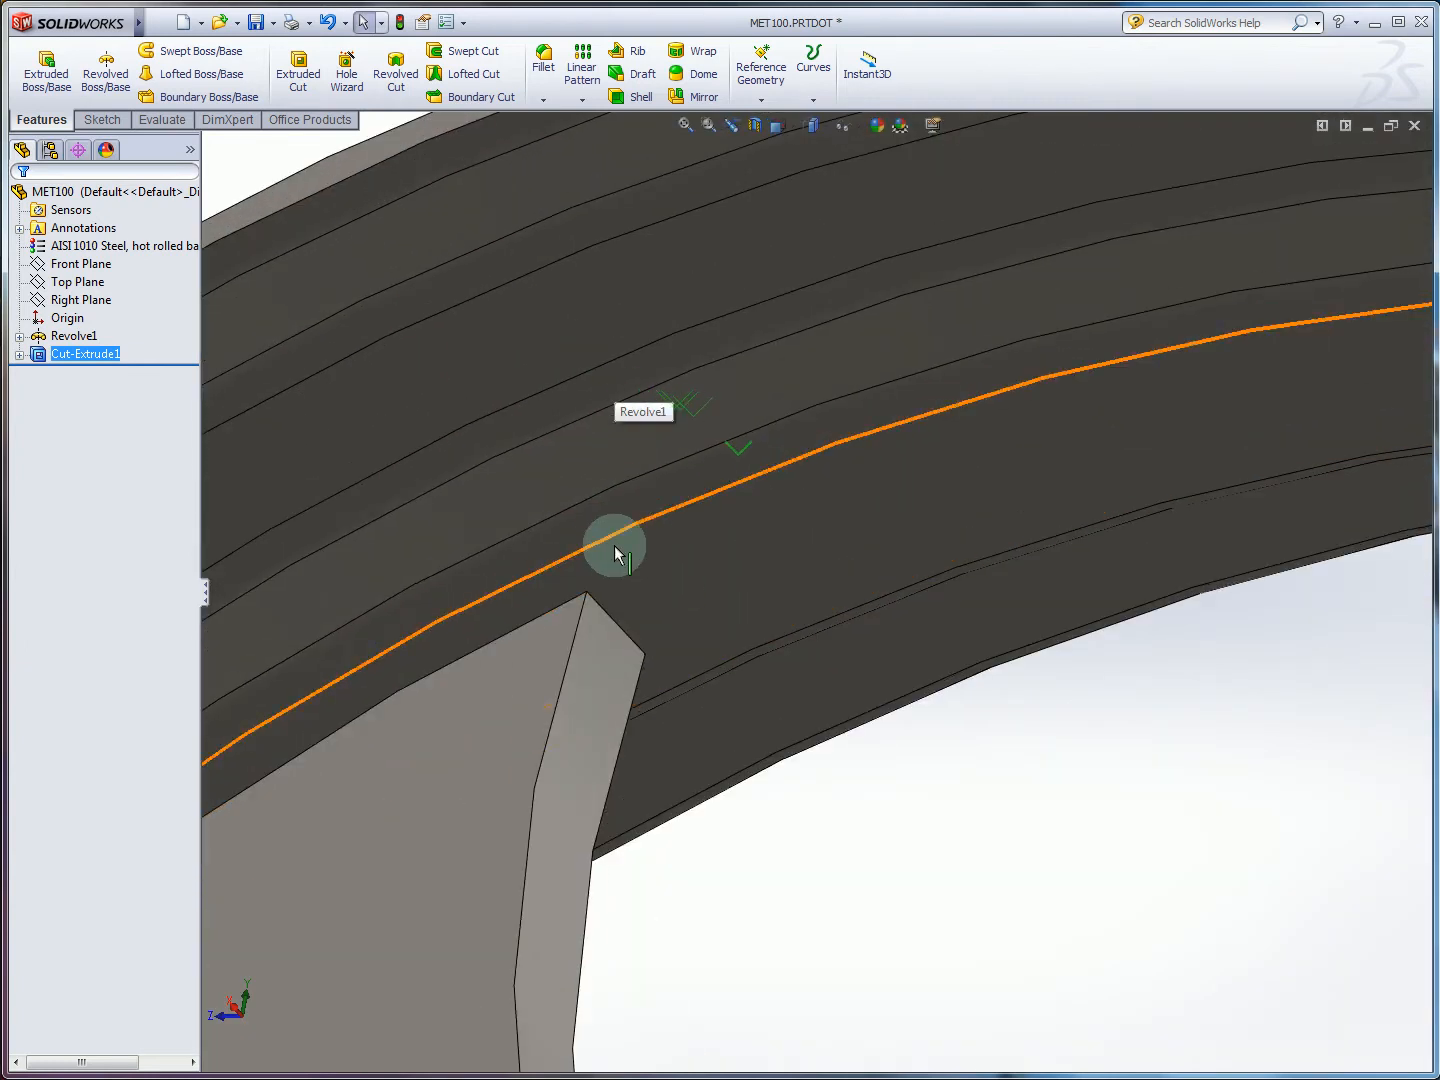
{"action": "scroll", "coordinate": [721, 602], "scroll_direction": "up", "scroll_amount": 10}
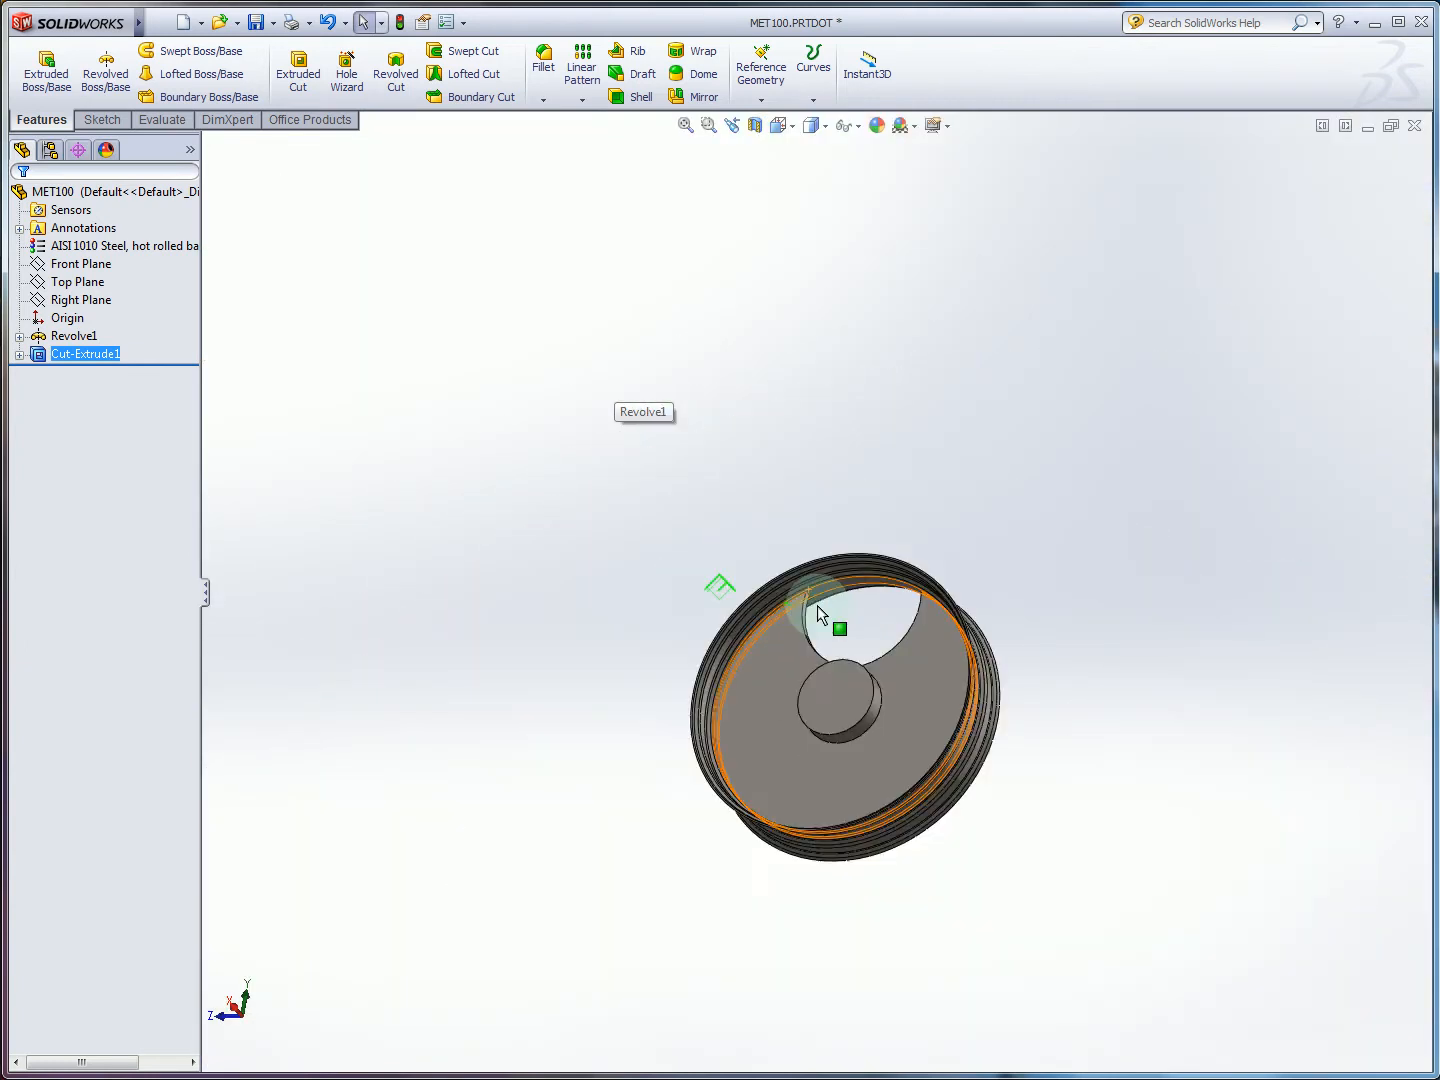
{"action": "middle_click_drag", "start_coordinate": [812, 597], "coordinate": [877, 680]}
{"action": "scroll", "coordinate": [878, 679], "scroll_direction": "down", "scroll_amount": 3}
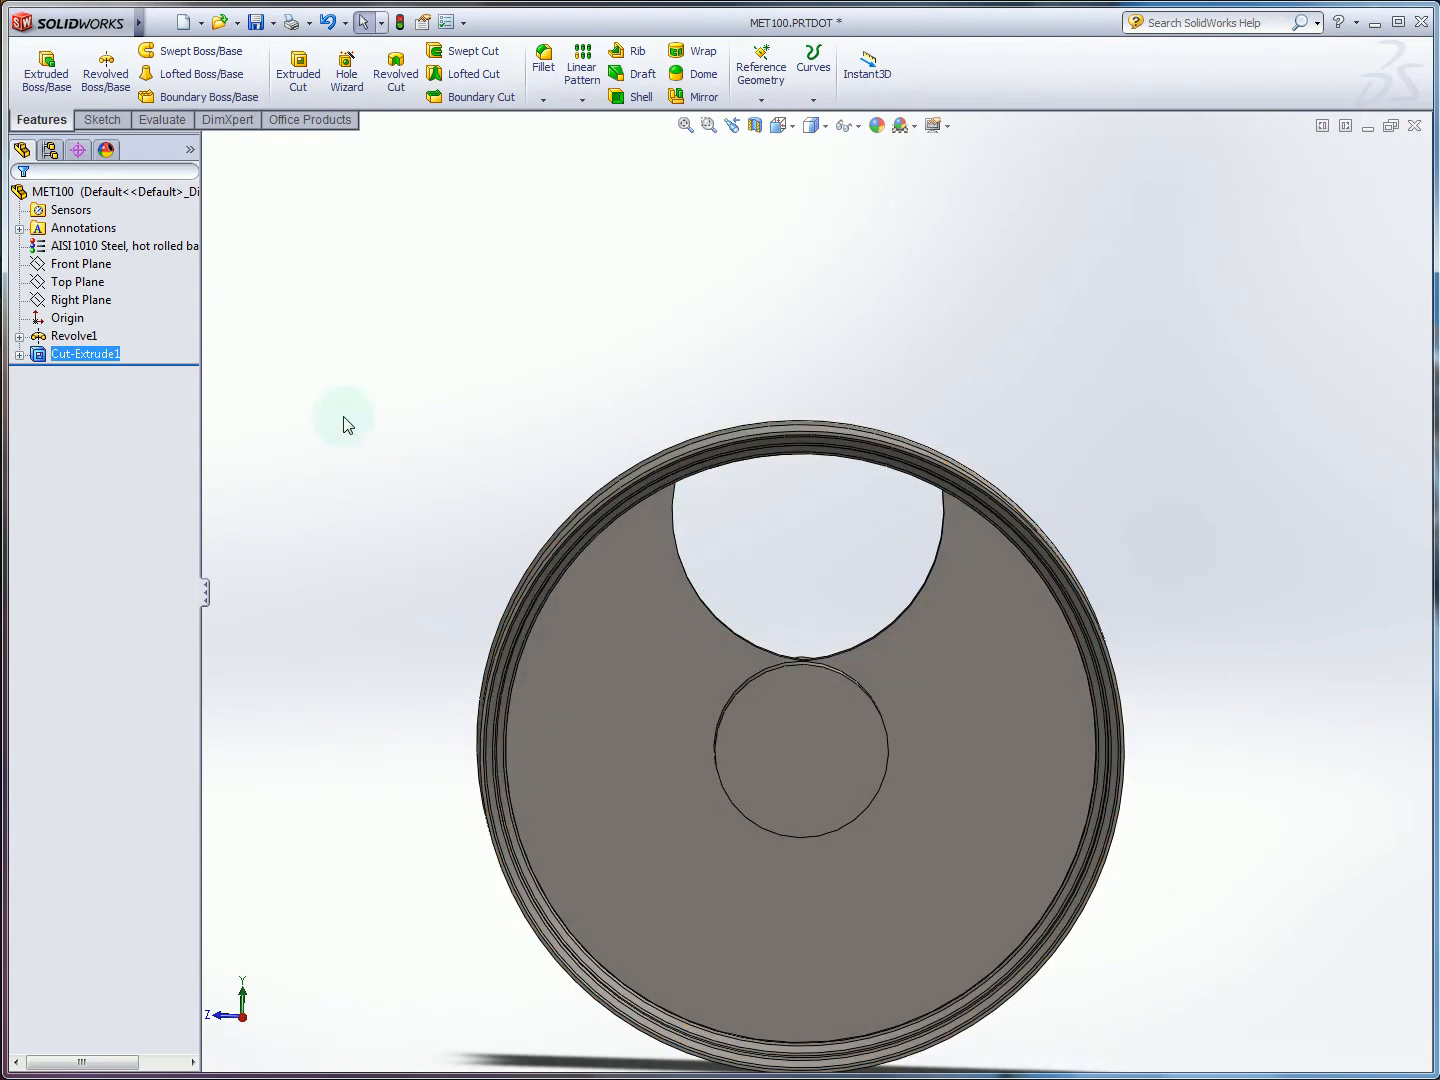
{"action": "left_click", "coordinate": [583, 68]}
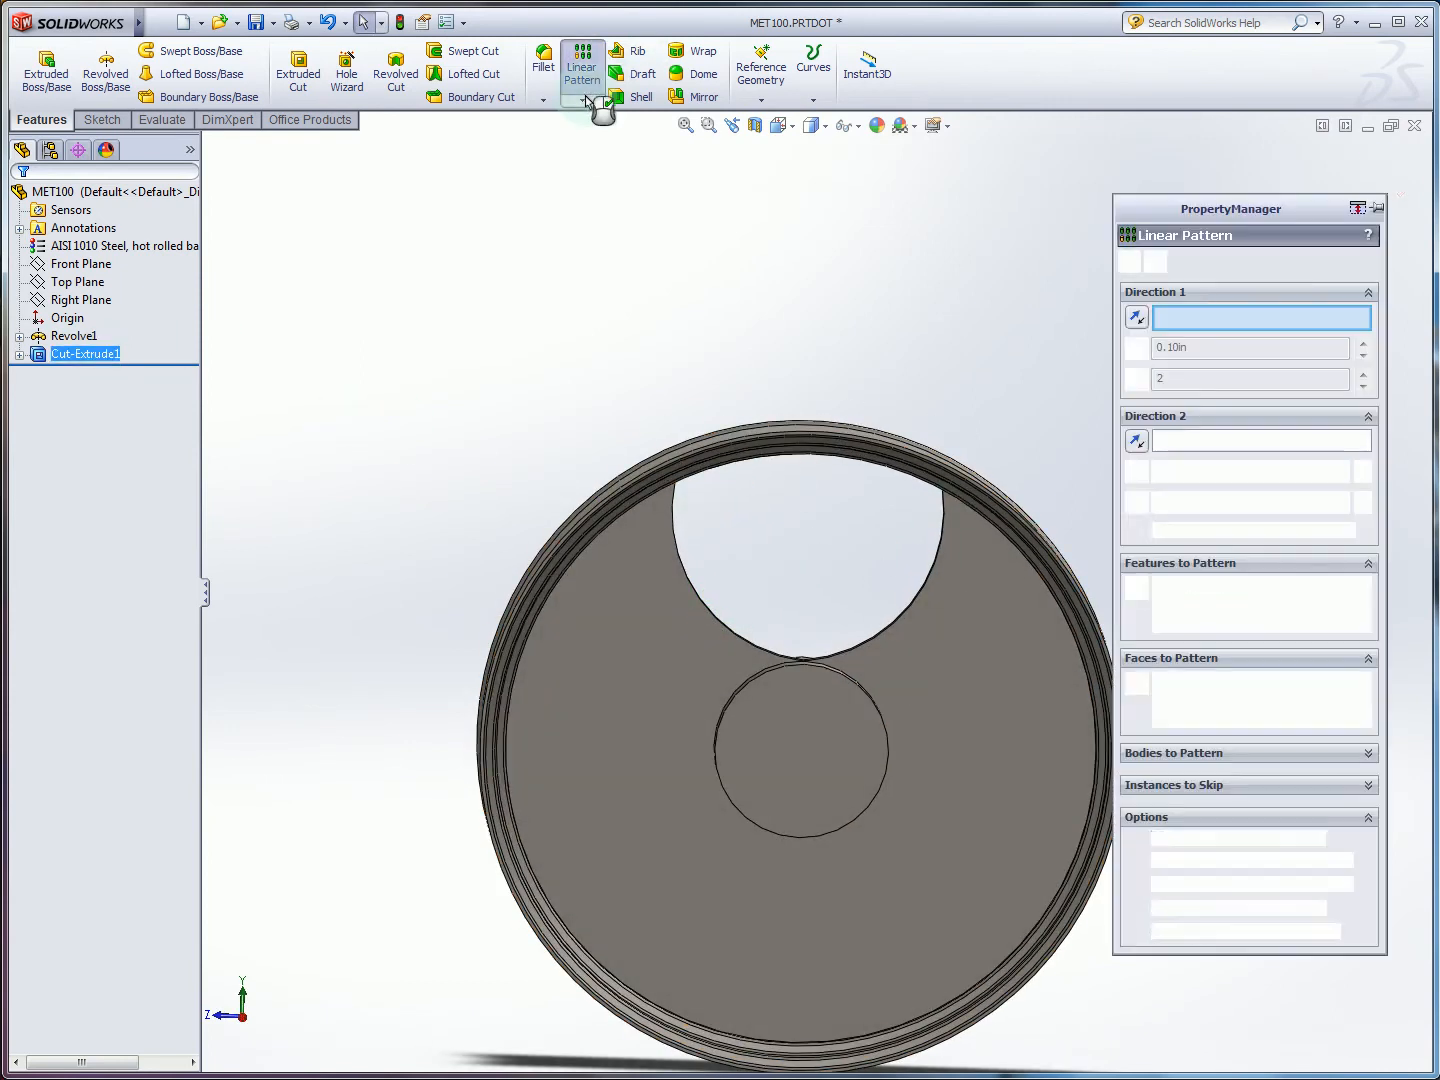
{"action": "left_click", "coordinate": [1156, 262]}
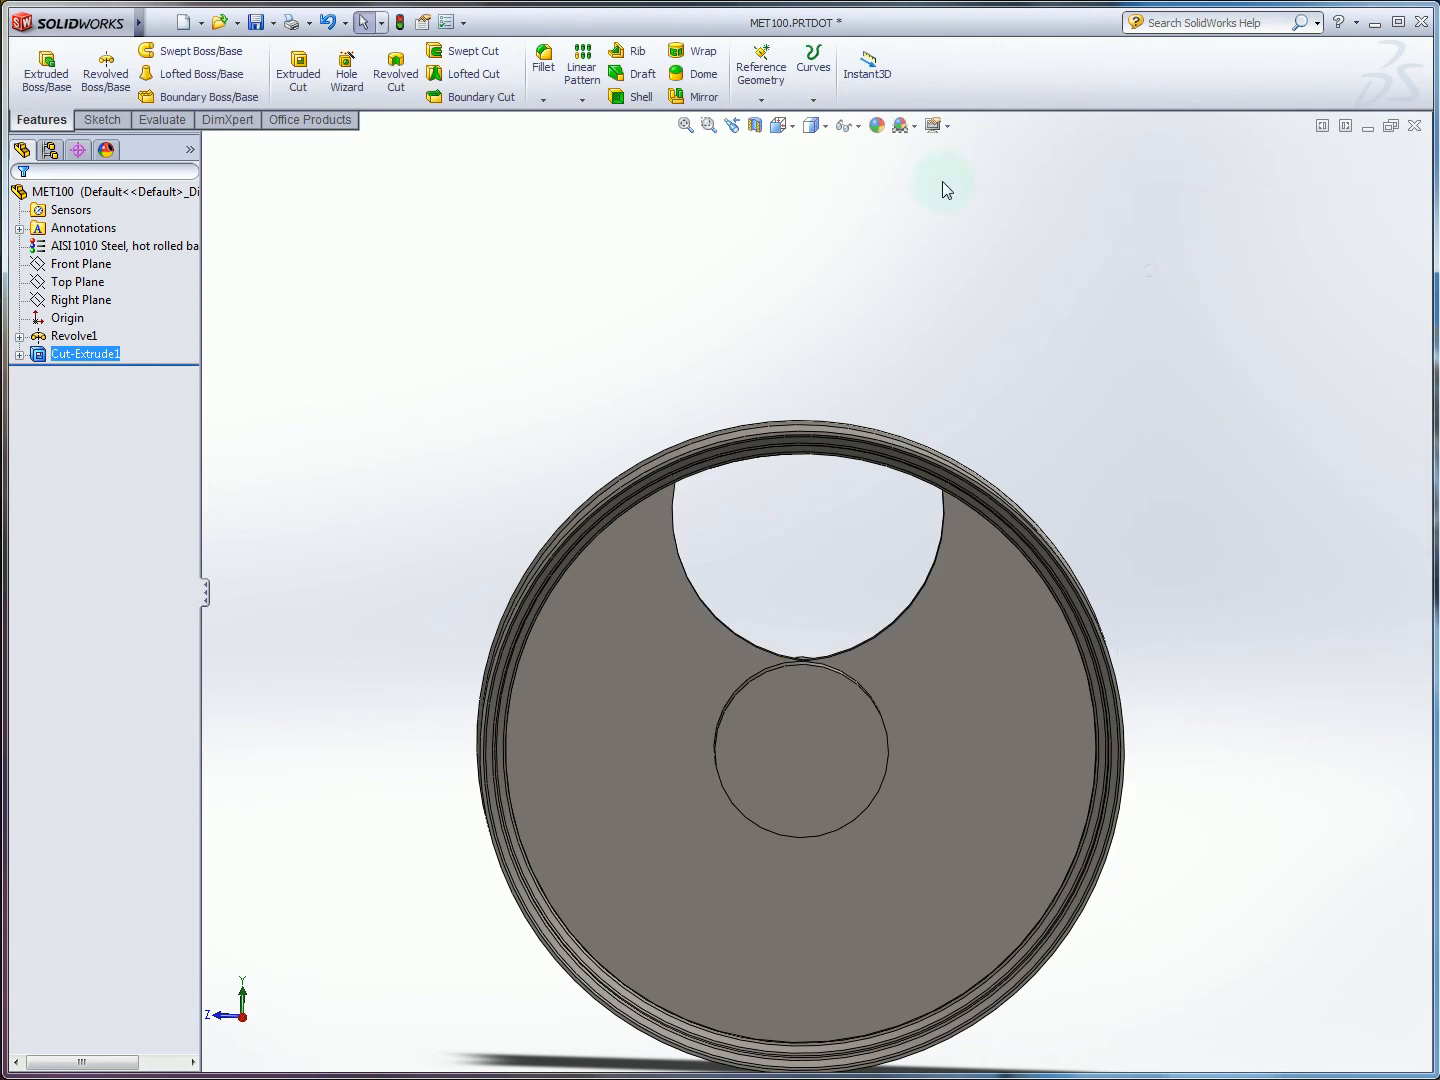
{"action": "left_click", "coordinate": [582, 102]}
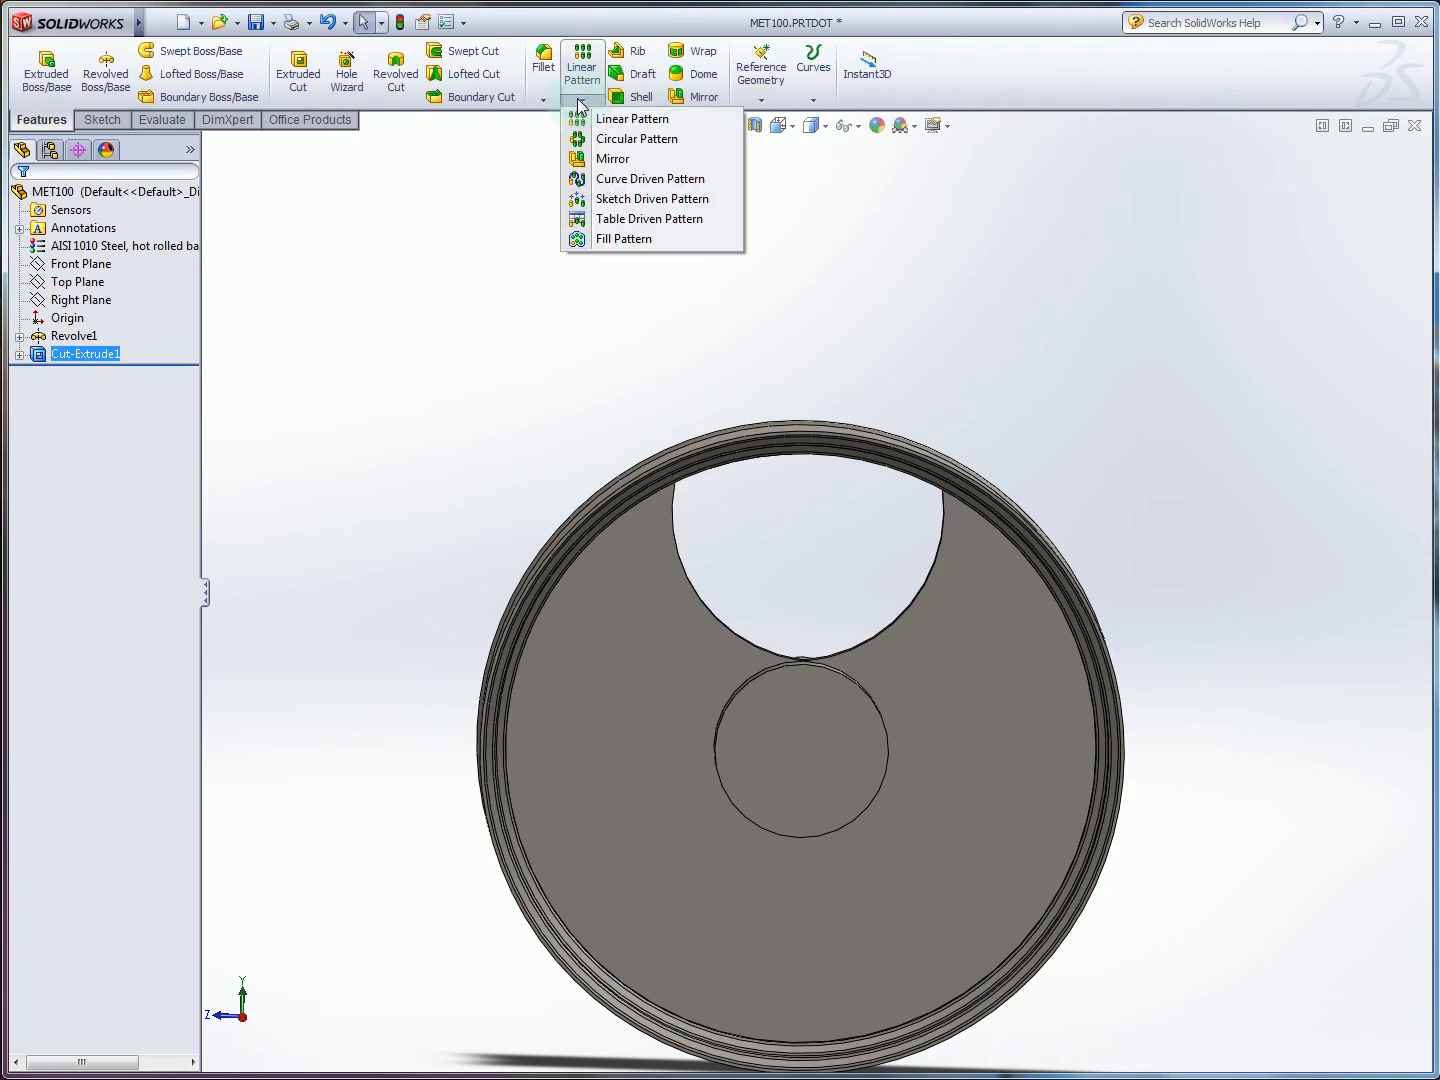
{"action": "left_click", "coordinate": [637, 140]}
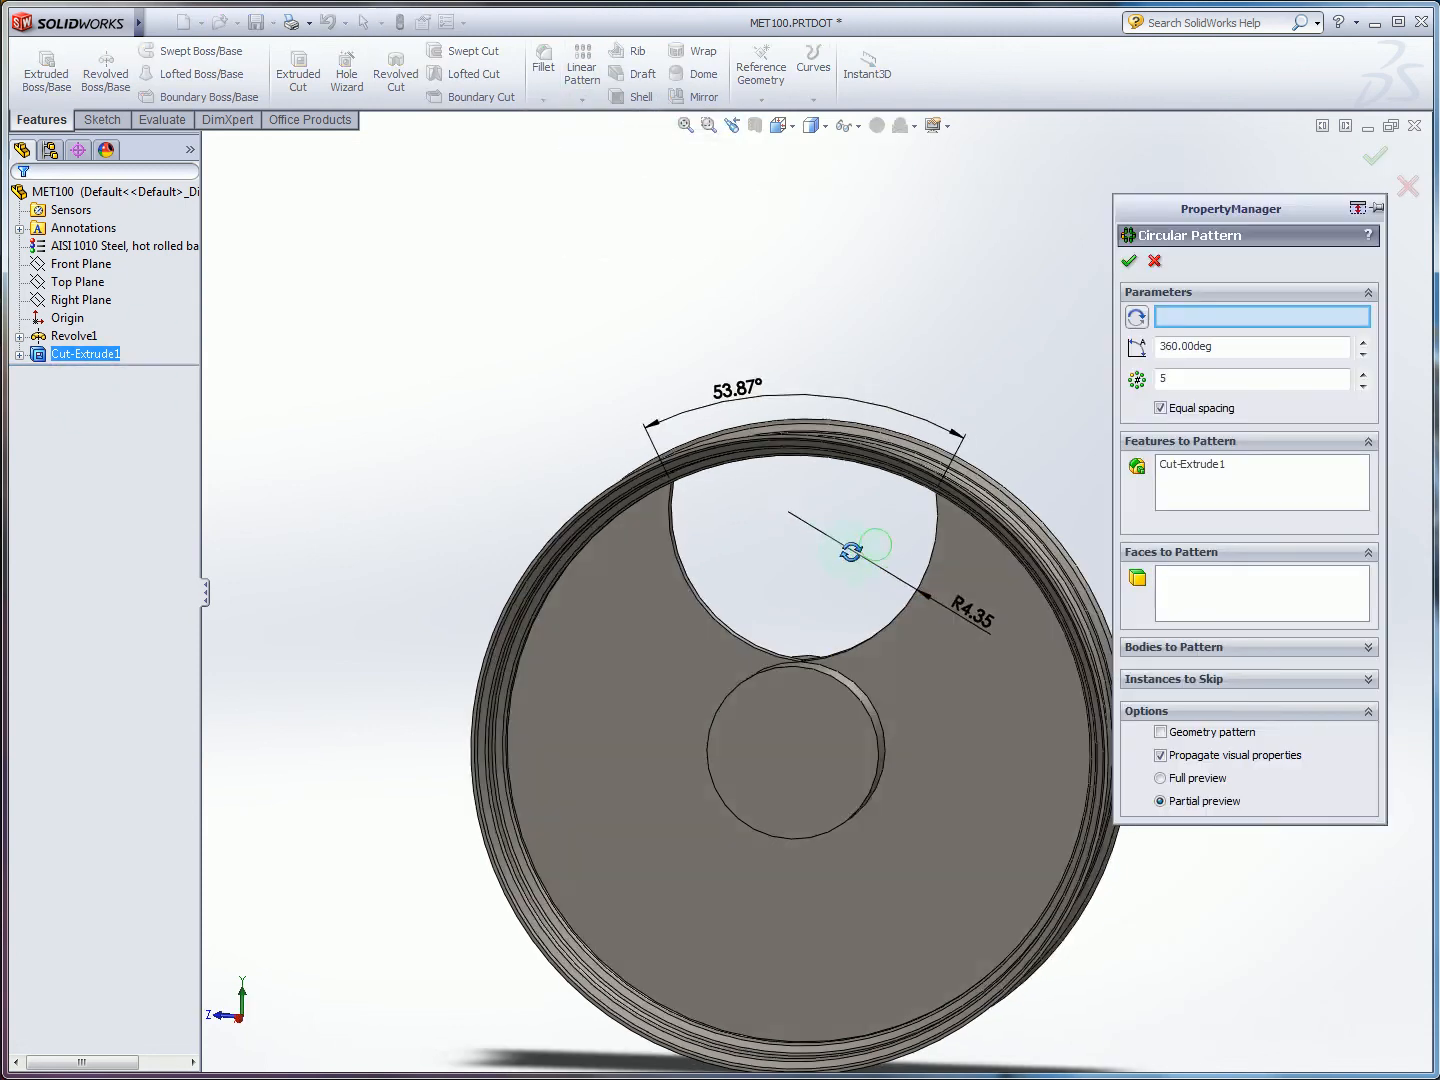
{"action": "mouse_move", "coordinate": [886, 523]}
{"action": "middle_mouse_down"}
{"action": "mouse_move", "coordinate": [851, 533]}
{"action": "mouse_move", "coordinate": [871, 516]}
{"action": "middle_mouse_up"}
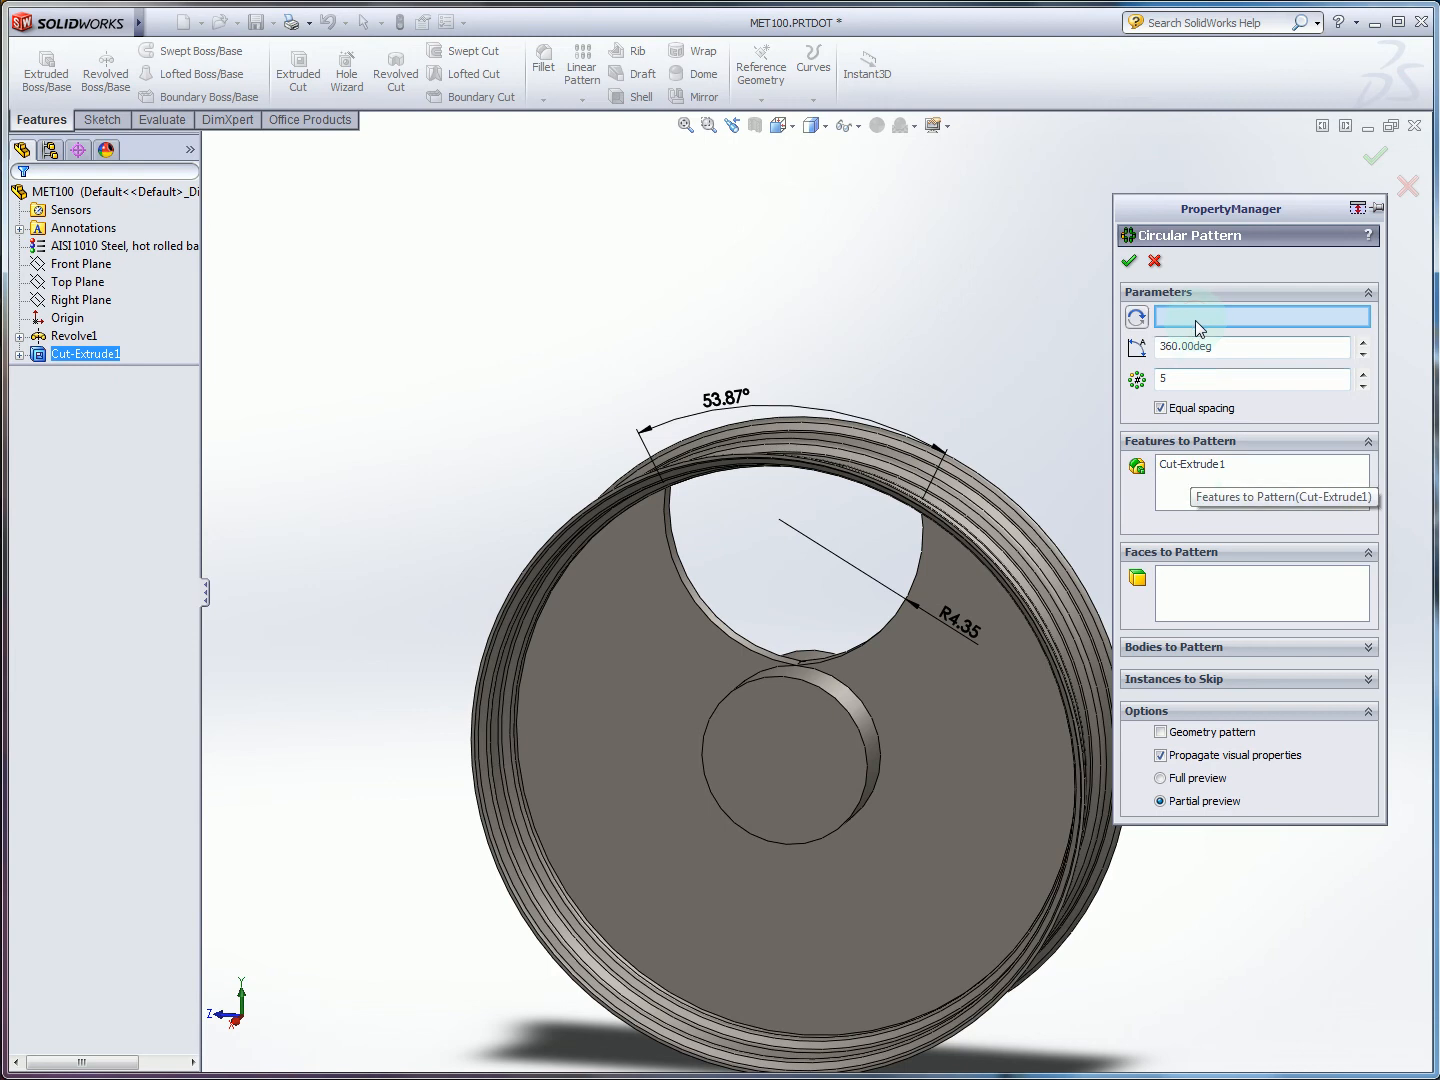
{"action": "left_click", "coordinate": [848, 715]}
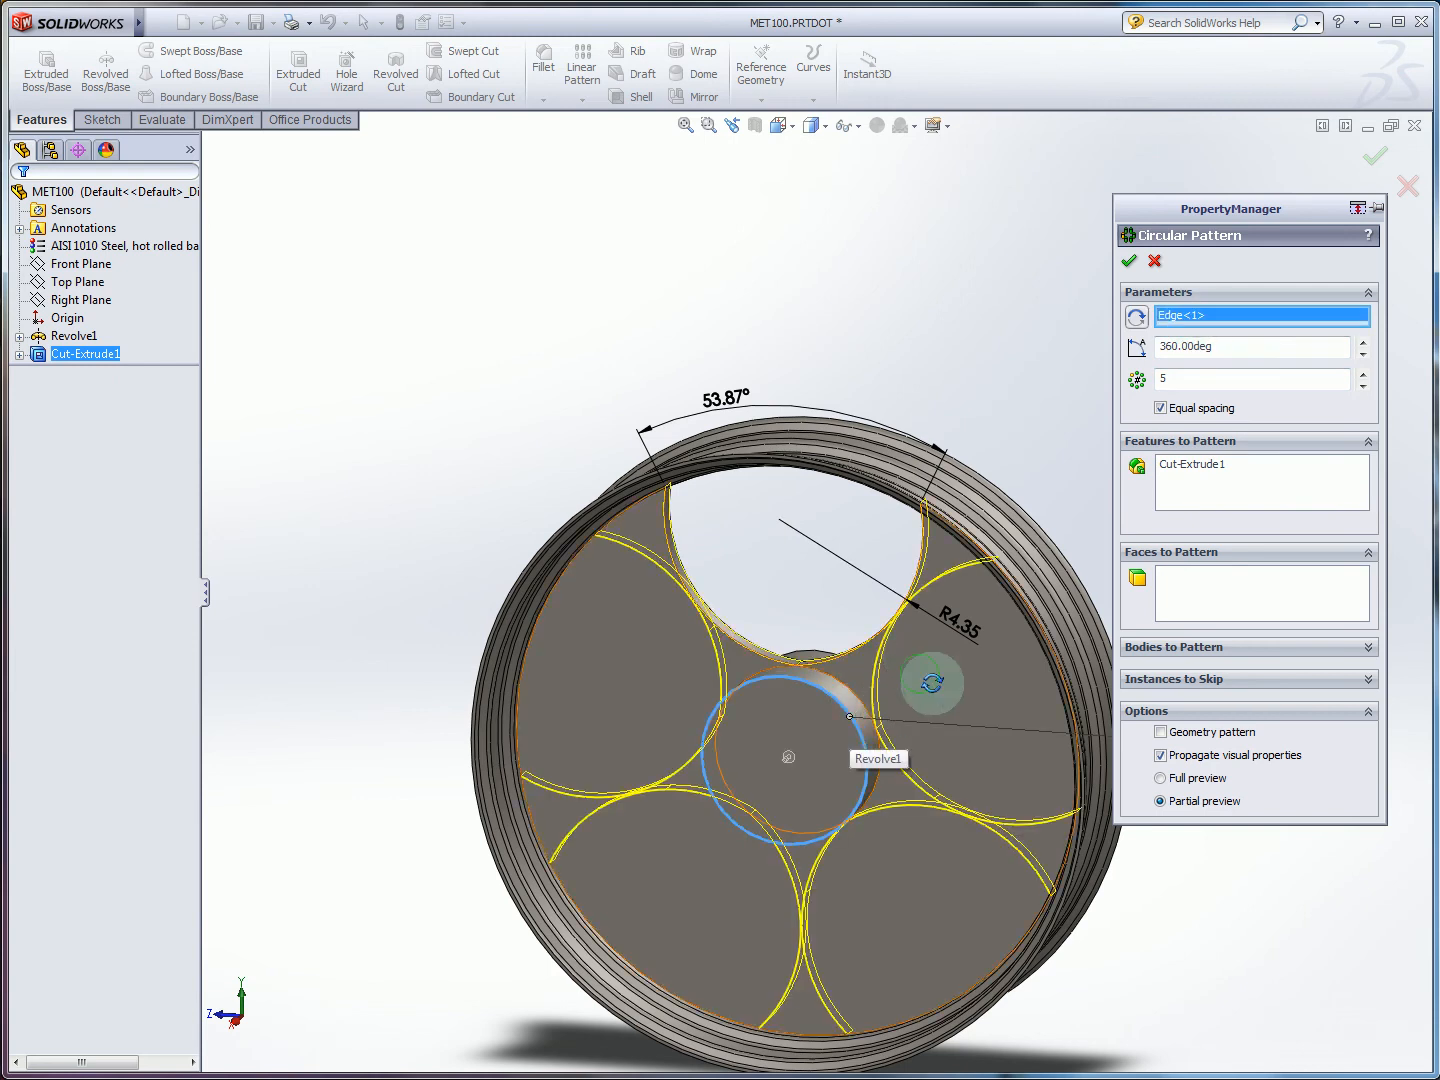
Set the circular pattern to 3 instances and create it.
{"action": "middle_click_drag", "start_coordinate": [932, 683], "coordinate": [820, 855]}
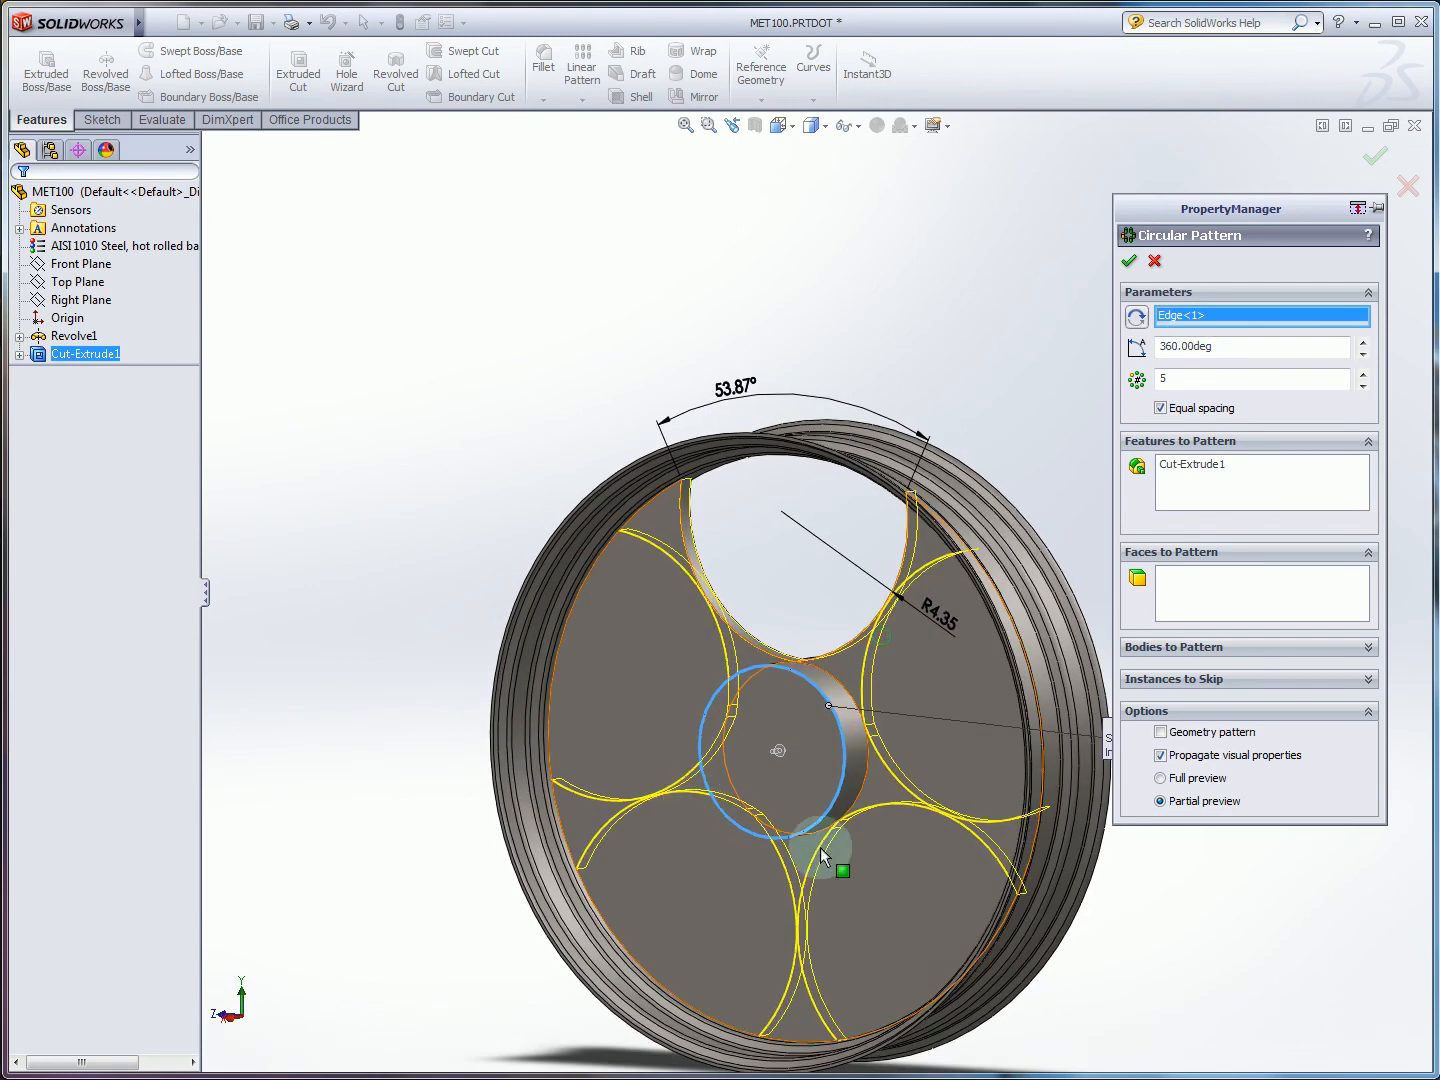
{"action": "scroll", "coordinate": [738, 893], "scroll_direction": "up", "scroll_amount": 3}
{"action": "scroll", "coordinate": [784, 894], "scroll_direction": "down", "scroll_amount": 2}
{"action": "scroll", "coordinate": [905, 479], "scroll_direction": "down", "scroll_amount": 1}
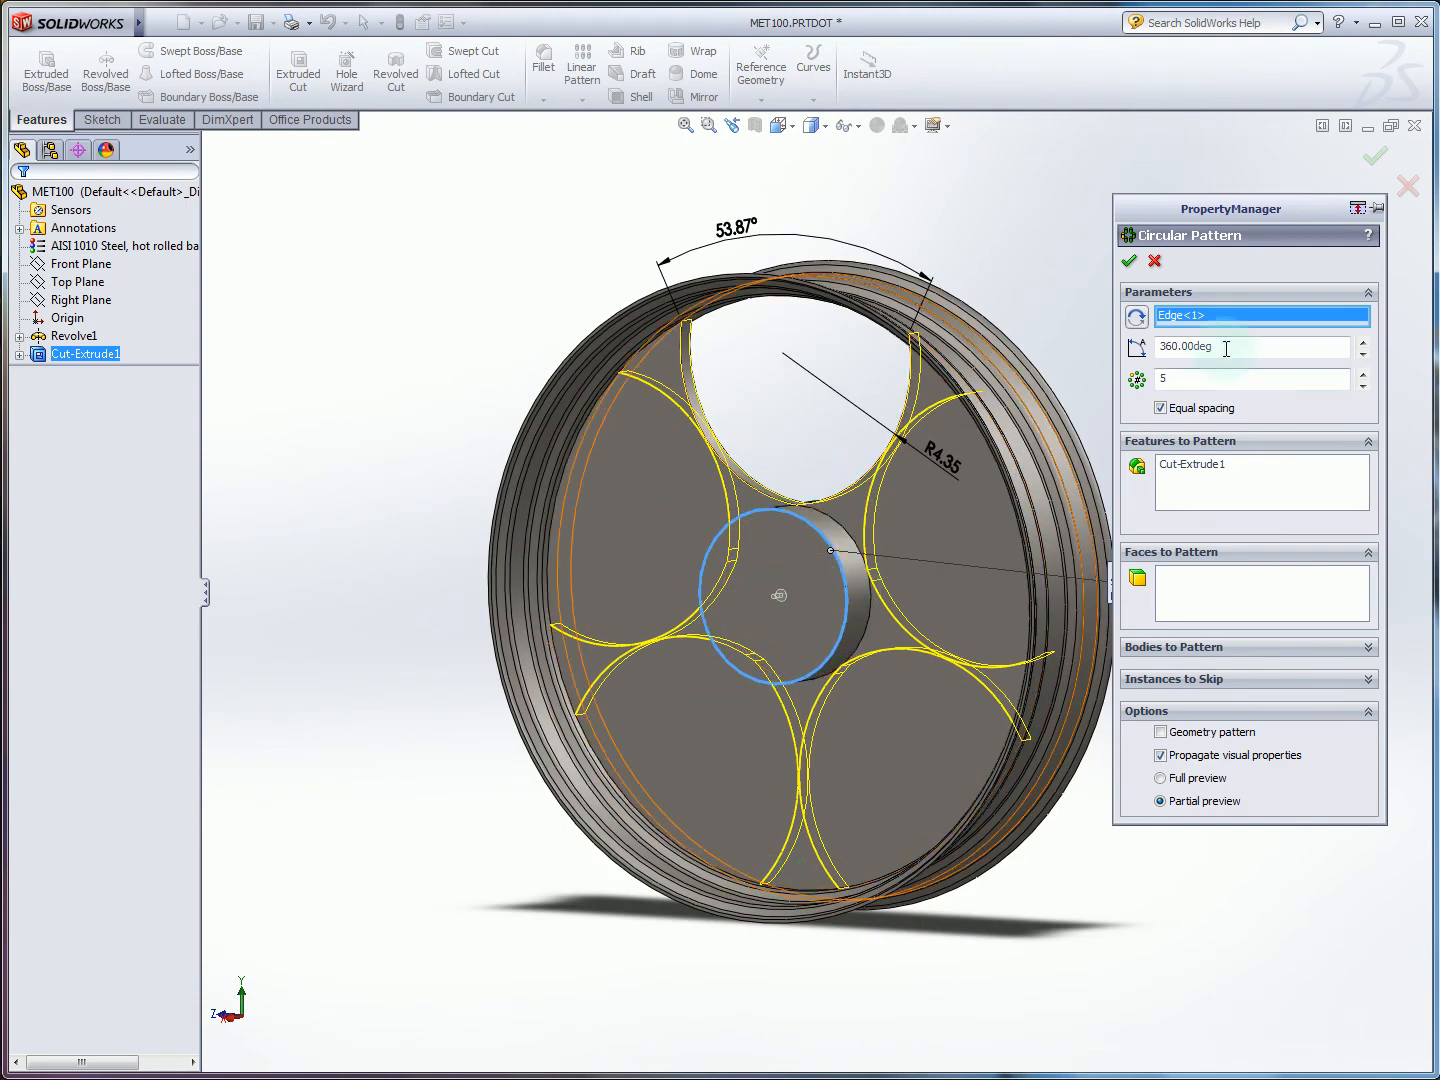
{"action": "left_click_drag", "start_coordinate": [1205, 376], "coordinate": [1102, 369]}
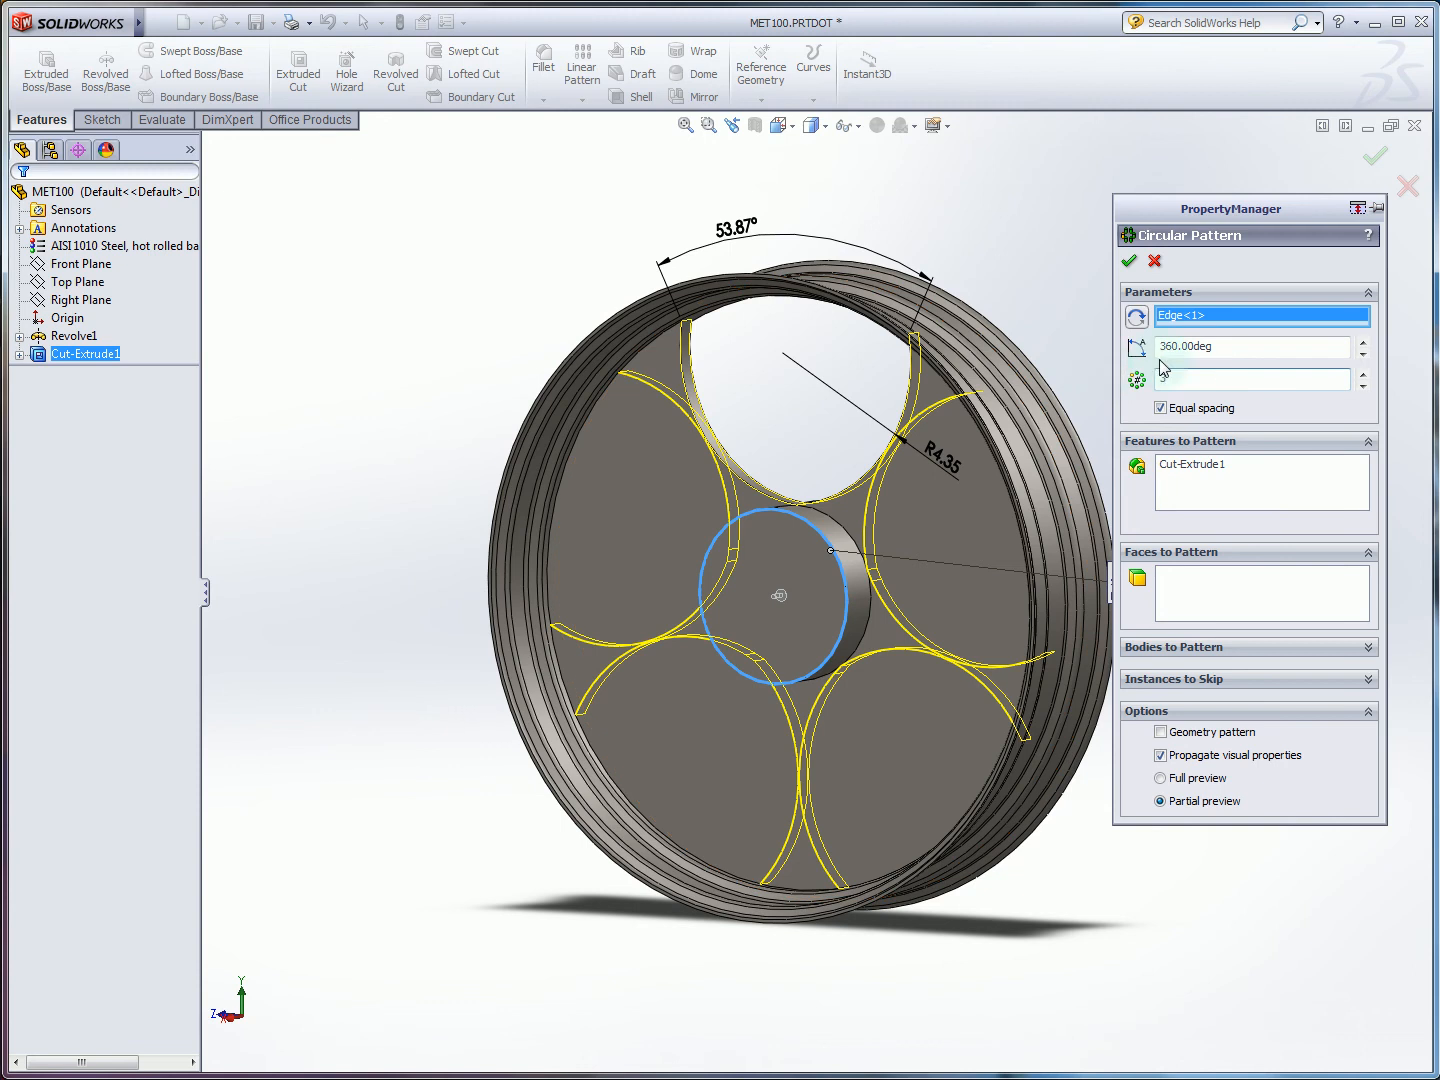
{"action": "left_click", "coordinate": [1135, 263]}
{"action": "middle_click_drag", "start_coordinate": [1135, 266], "coordinate": [932, 460]}
Switch to the PowerPoint slide show, read the "Wheel Cuts" slide's instructions and drawing, and return to SolidWorks.
{"action": "key", "text": "alt+Tab"}
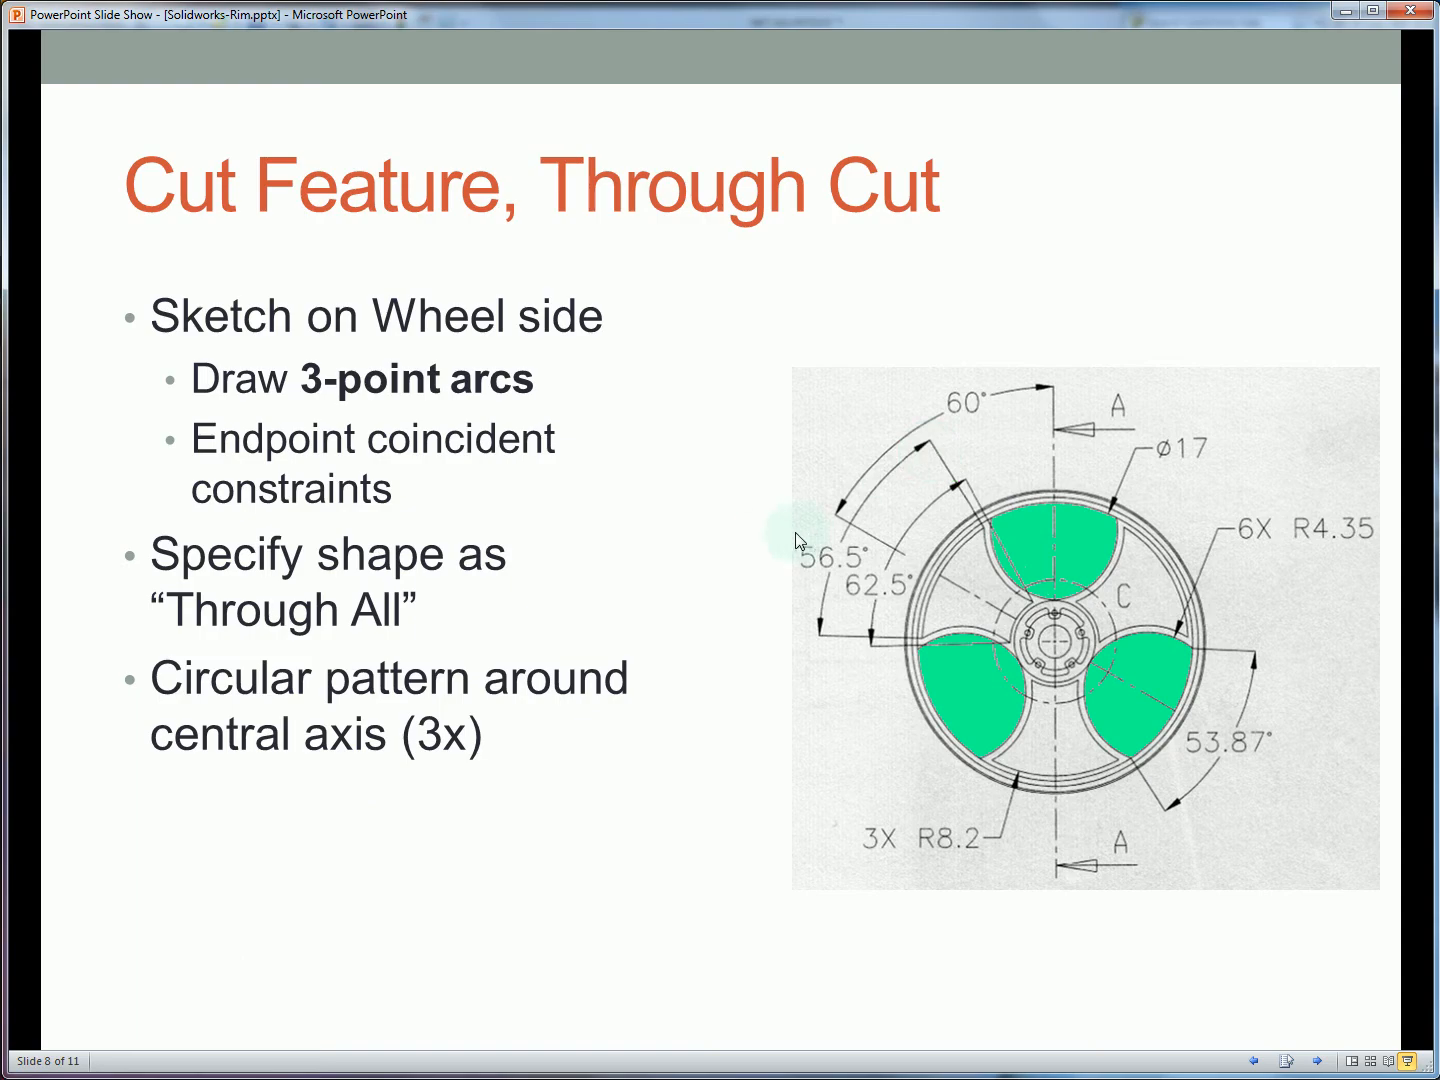
{"action": "left_click", "coordinate": [795, 532]}
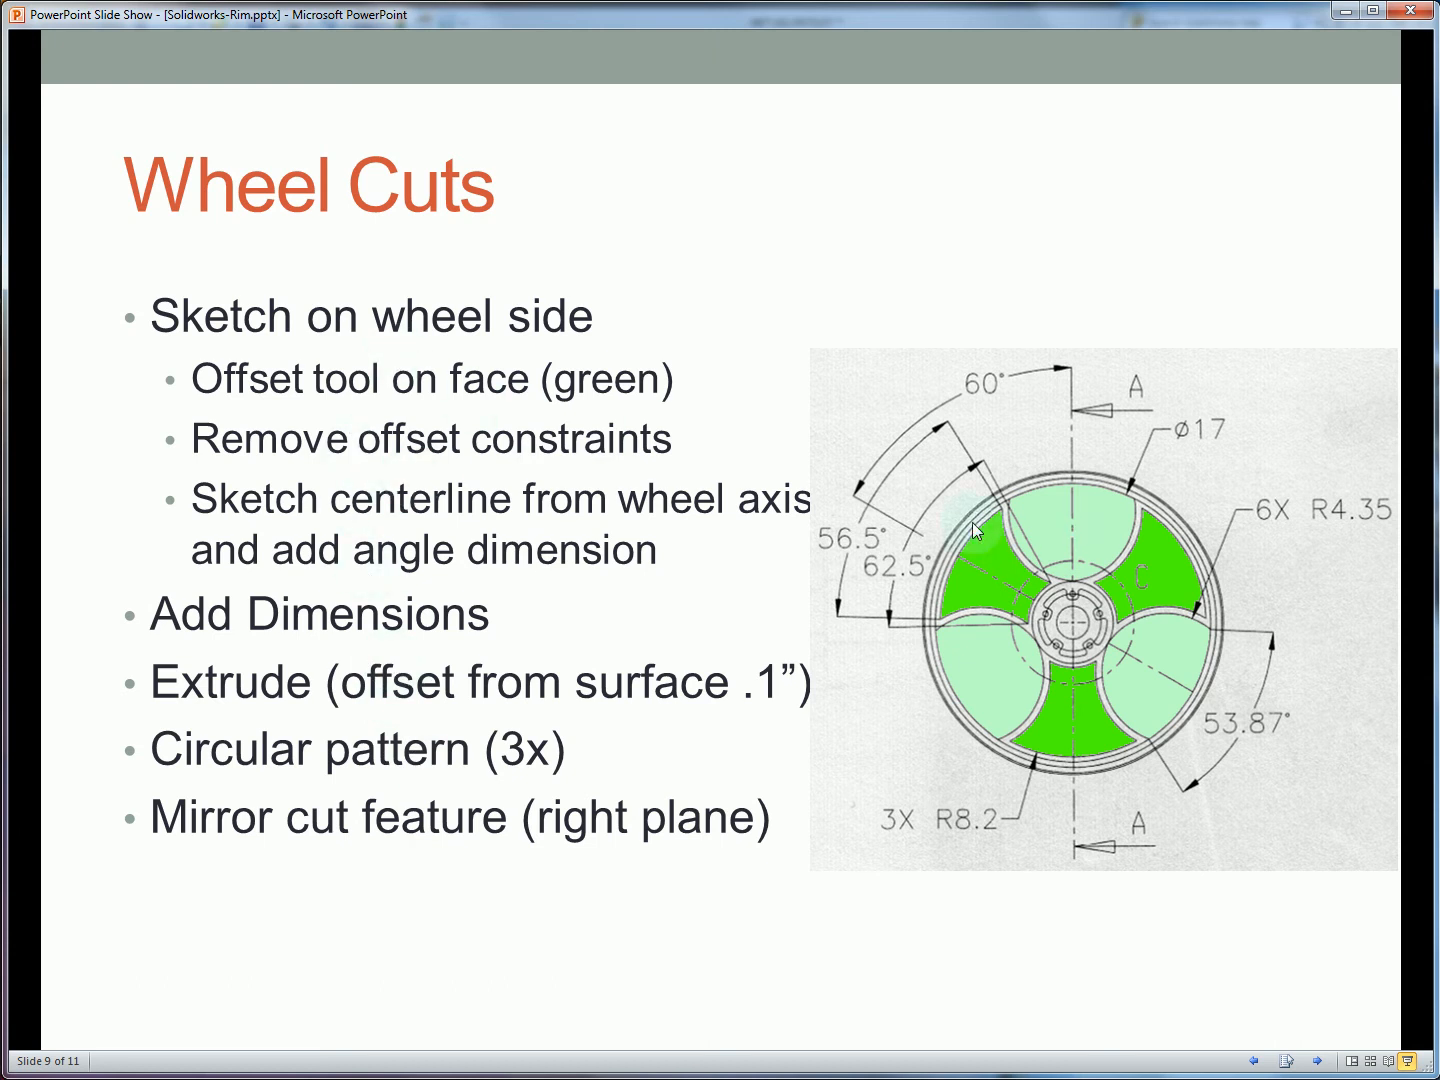
{"action": "key", "text": "alt+Tab"}
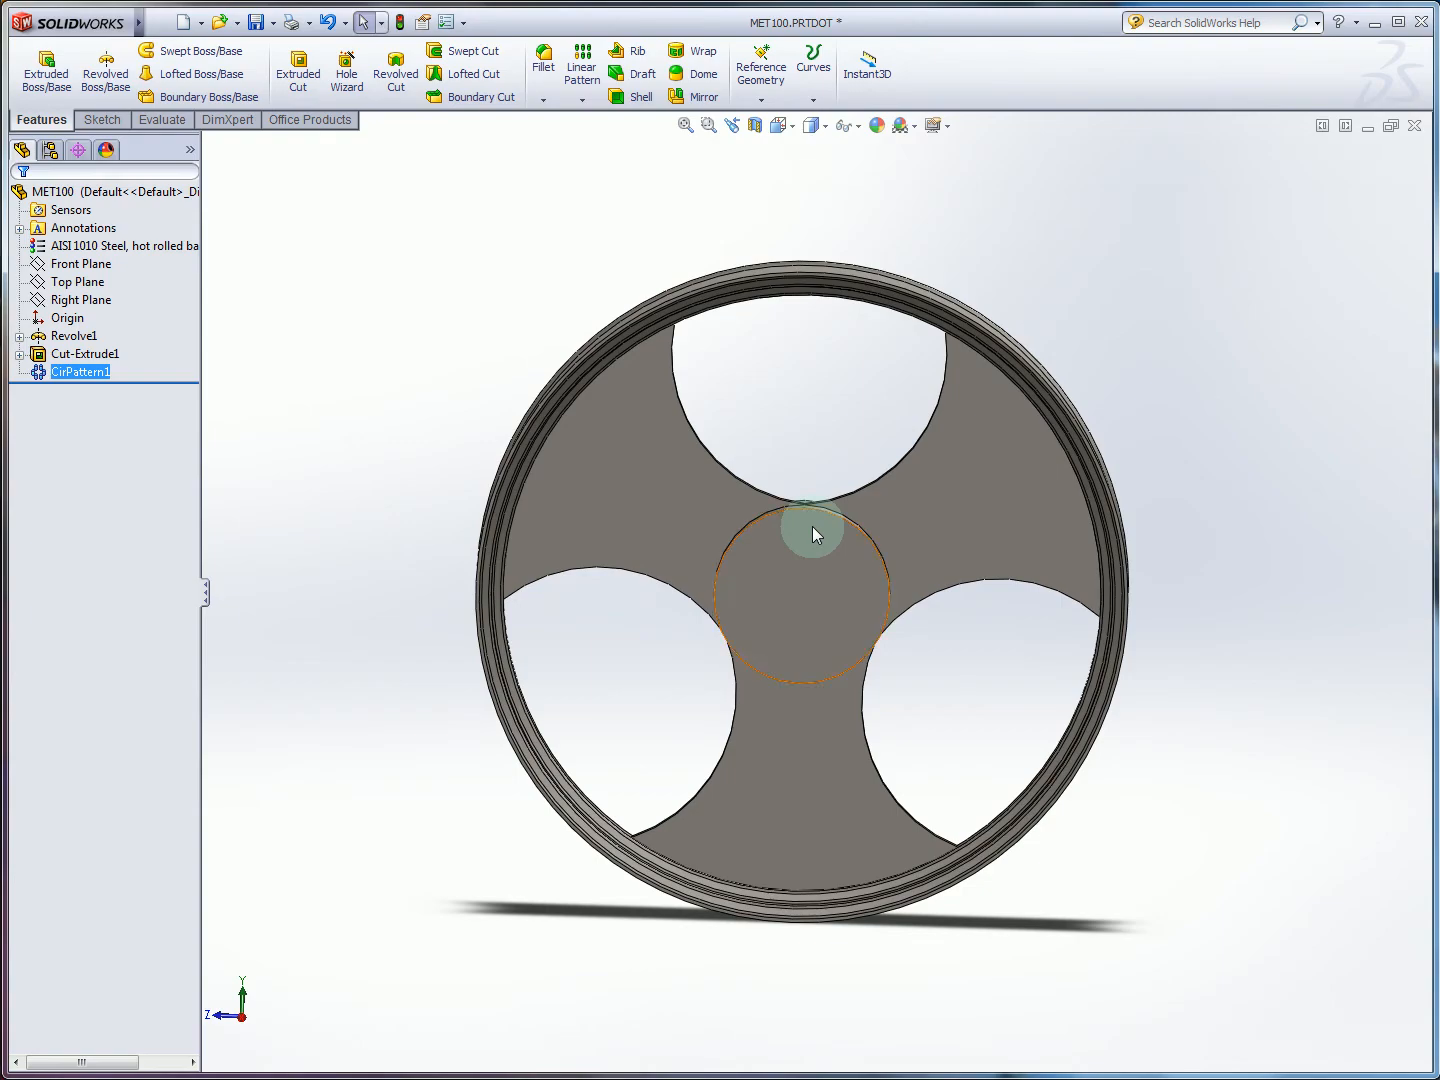
Start an extruded cut with a new sketch on the upper-left spoke's flat disc face.
{"action": "scroll", "coordinate": [644, 499], "scroll_direction": "down", "scroll_amount": 6}
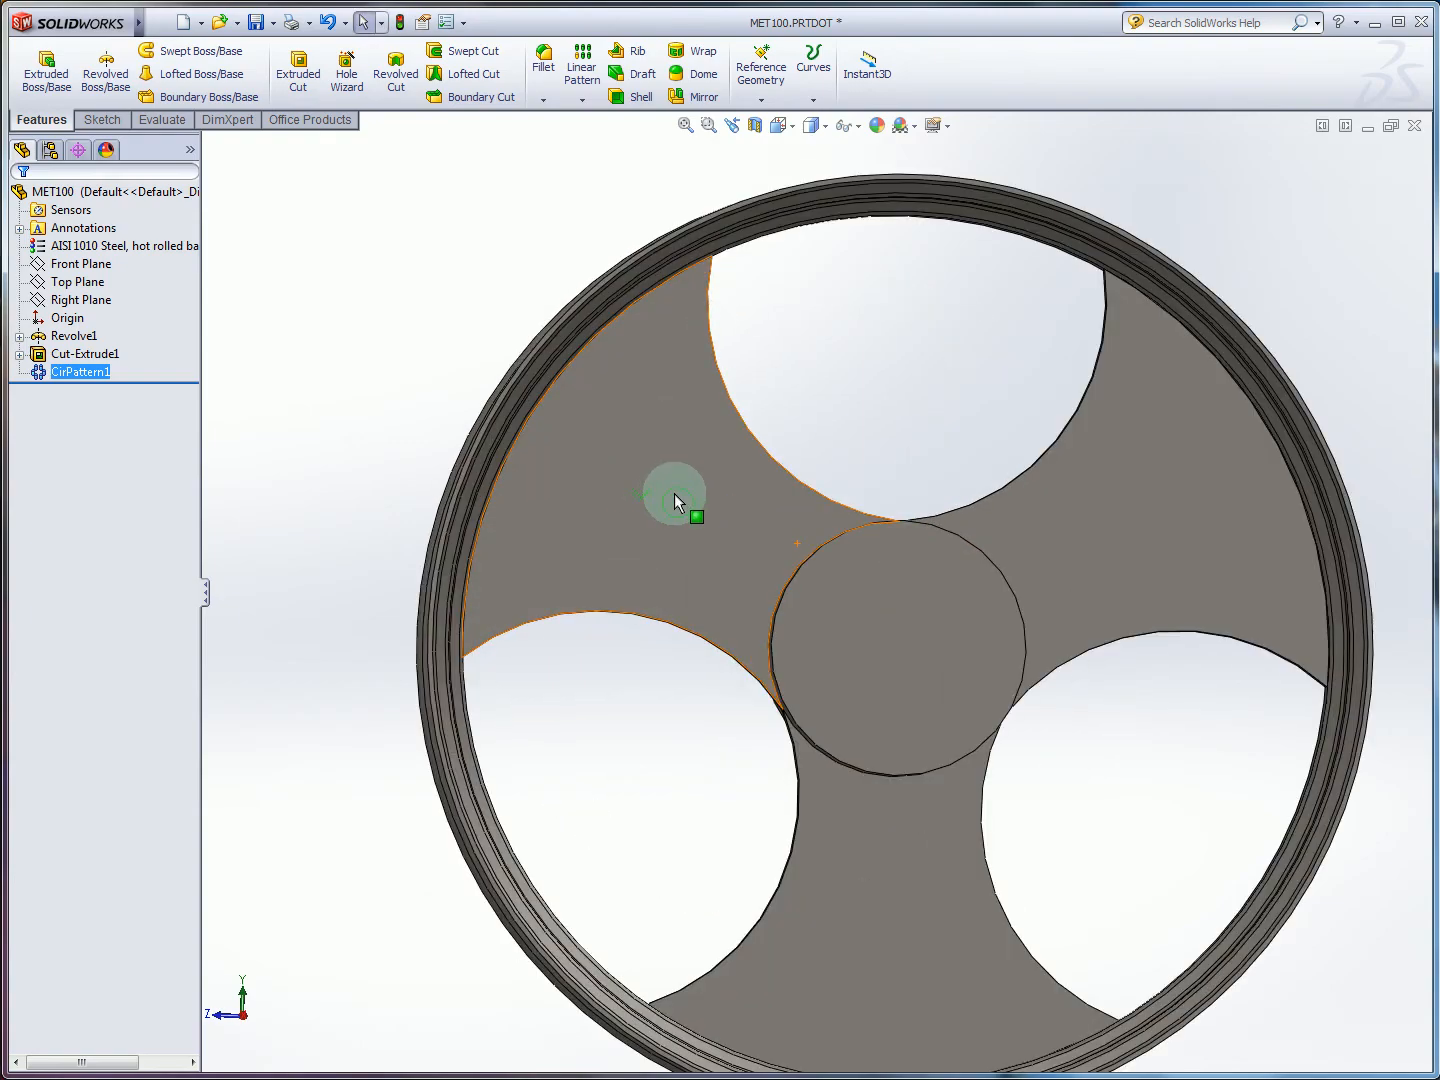
{"action": "scroll", "coordinate": [702, 473], "scroll_direction": "up", "scroll_amount": 6}
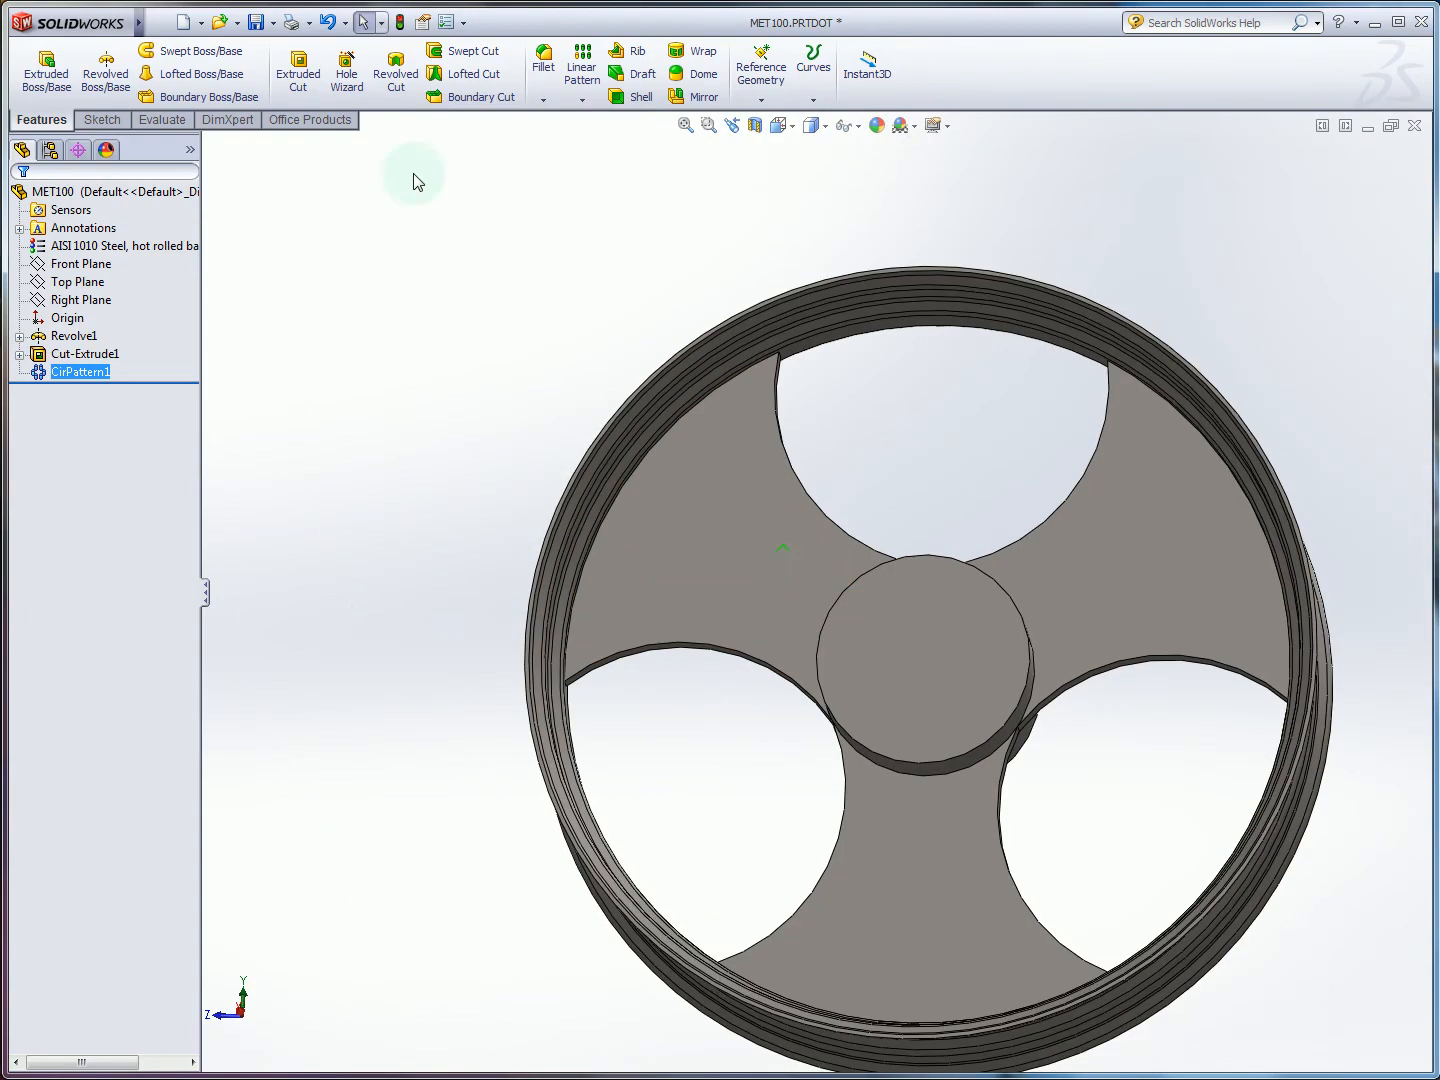
{"action": "left_click", "coordinate": [298, 73]}
{"action": "left_click", "coordinate": [745, 526]}
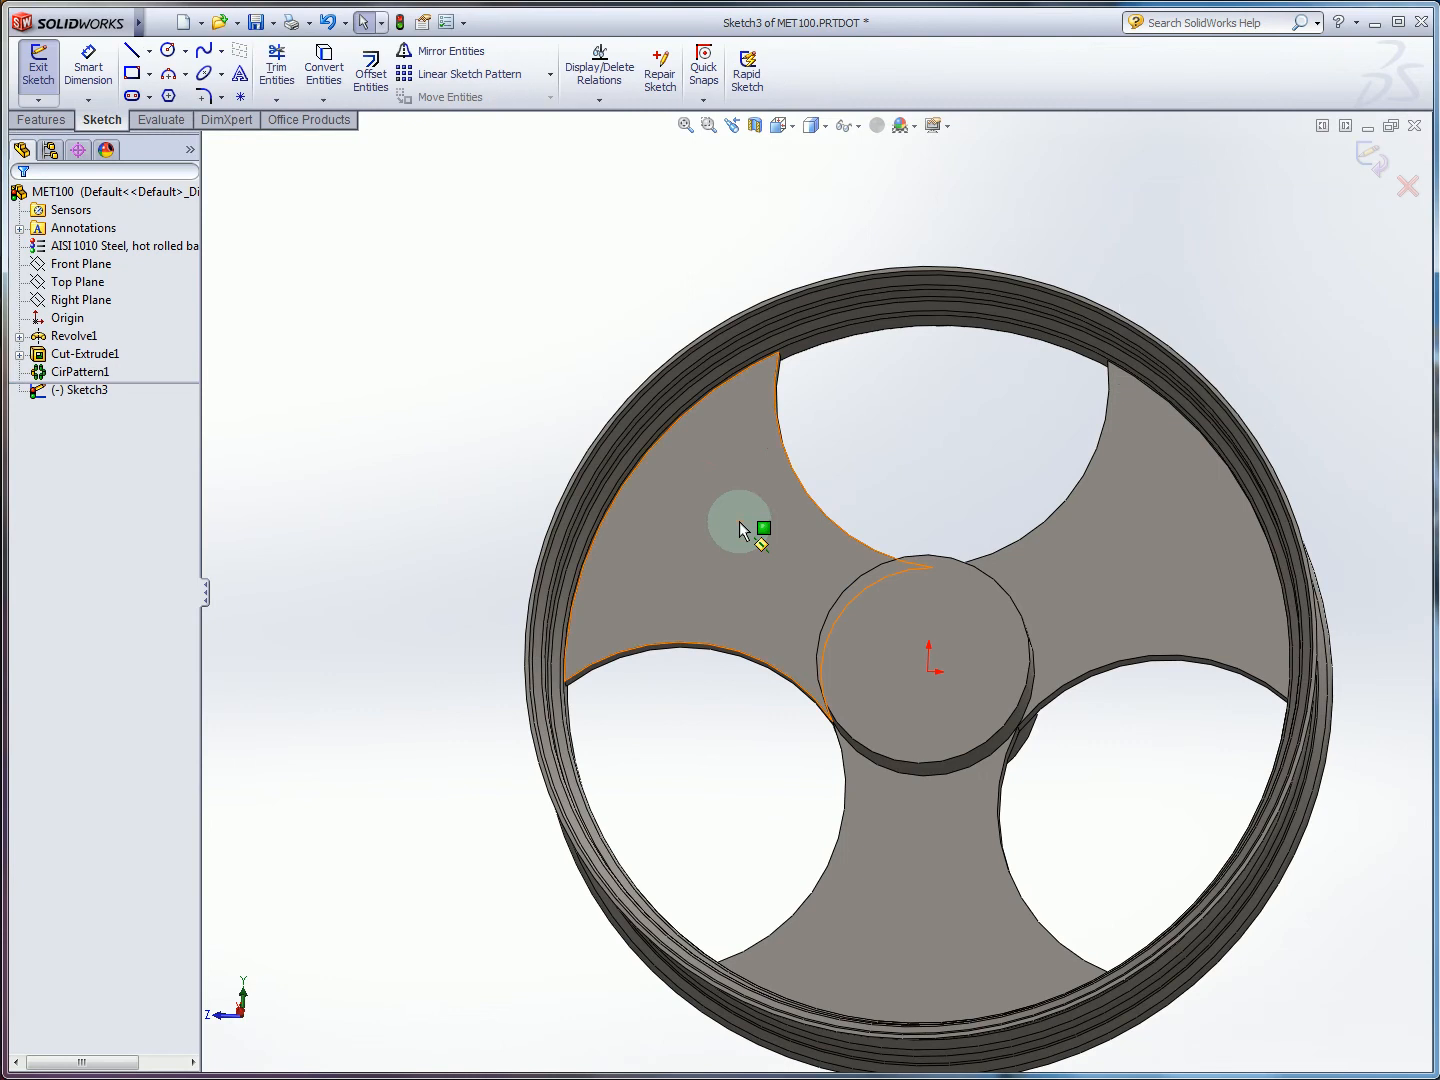
Sketch a vertical centerline about 6.5 in long from the origin up into the top opening.
{"action": "scroll", "coordinate": [769, 556], "scroll_direction": "down", "scroll_amount": 2}
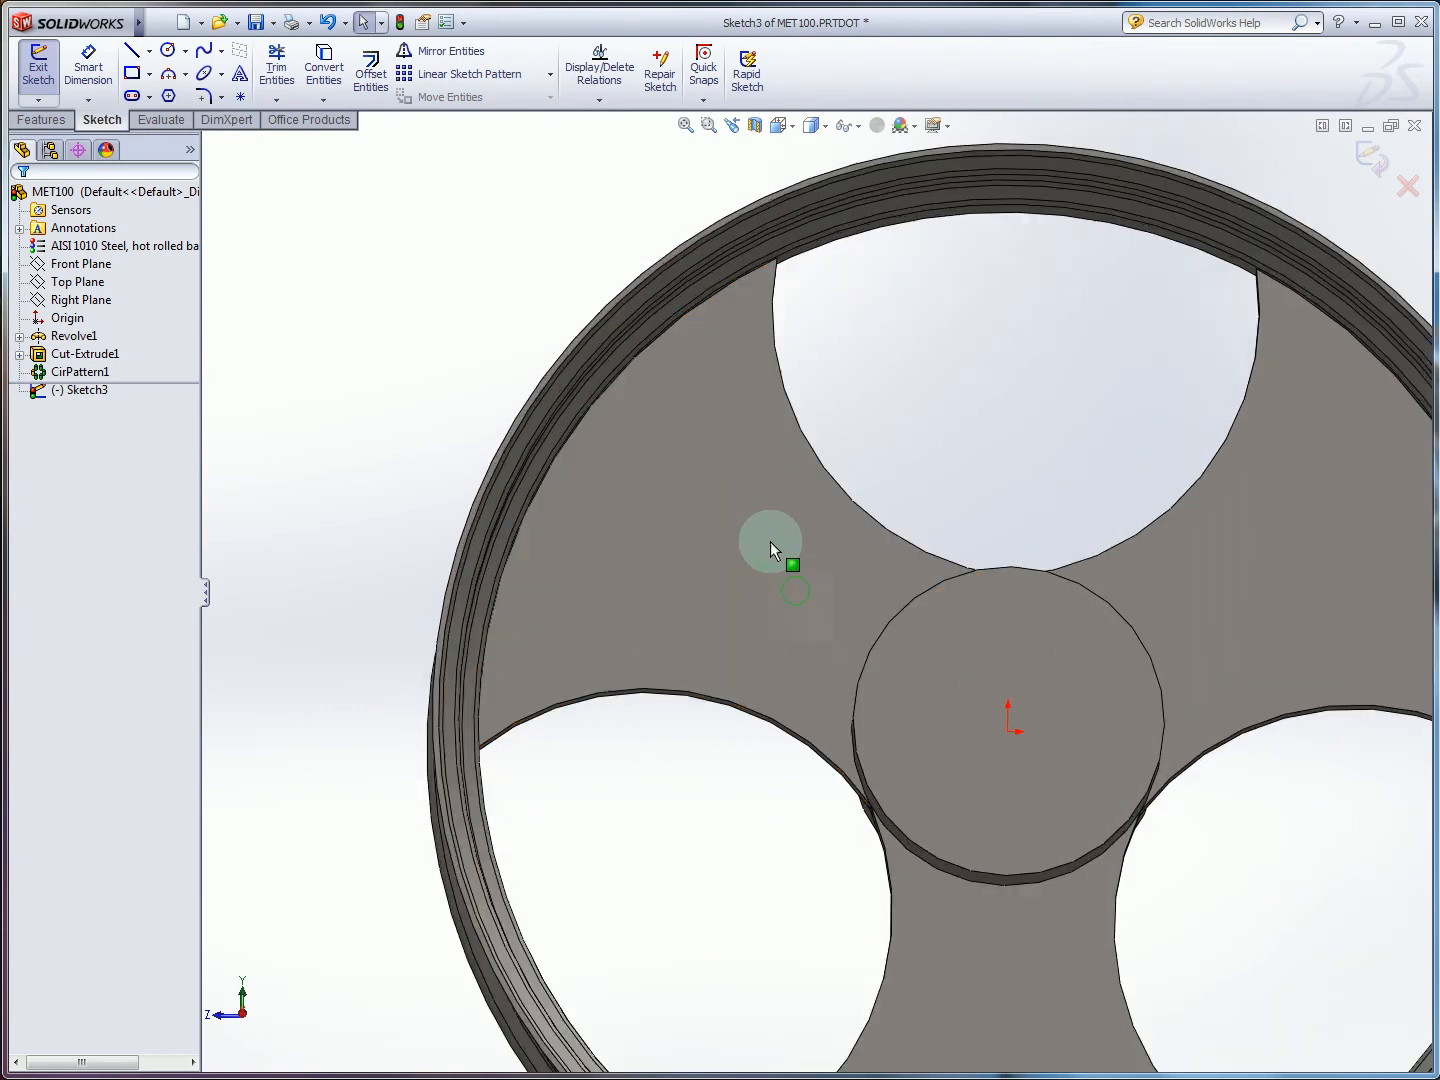
{"action": "left_click", "coordinate": [149, 49]}
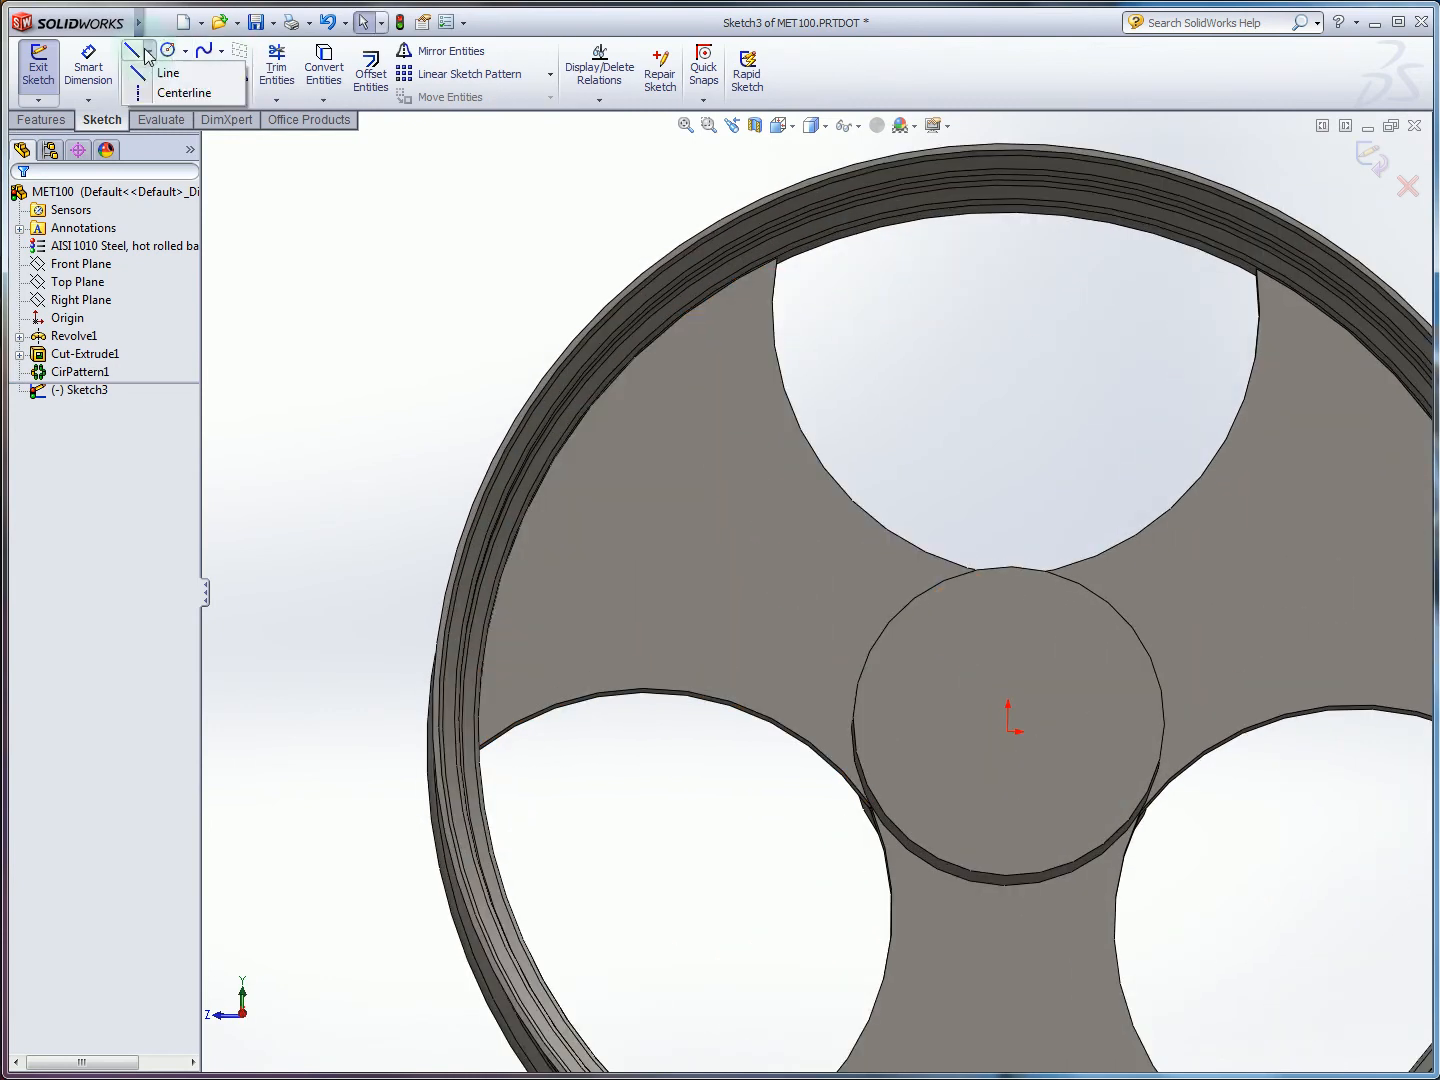
{"action": "left_click", "coordinate": [178, 88]}
{"action": "left_click", "coordinate": [1013, 748]}
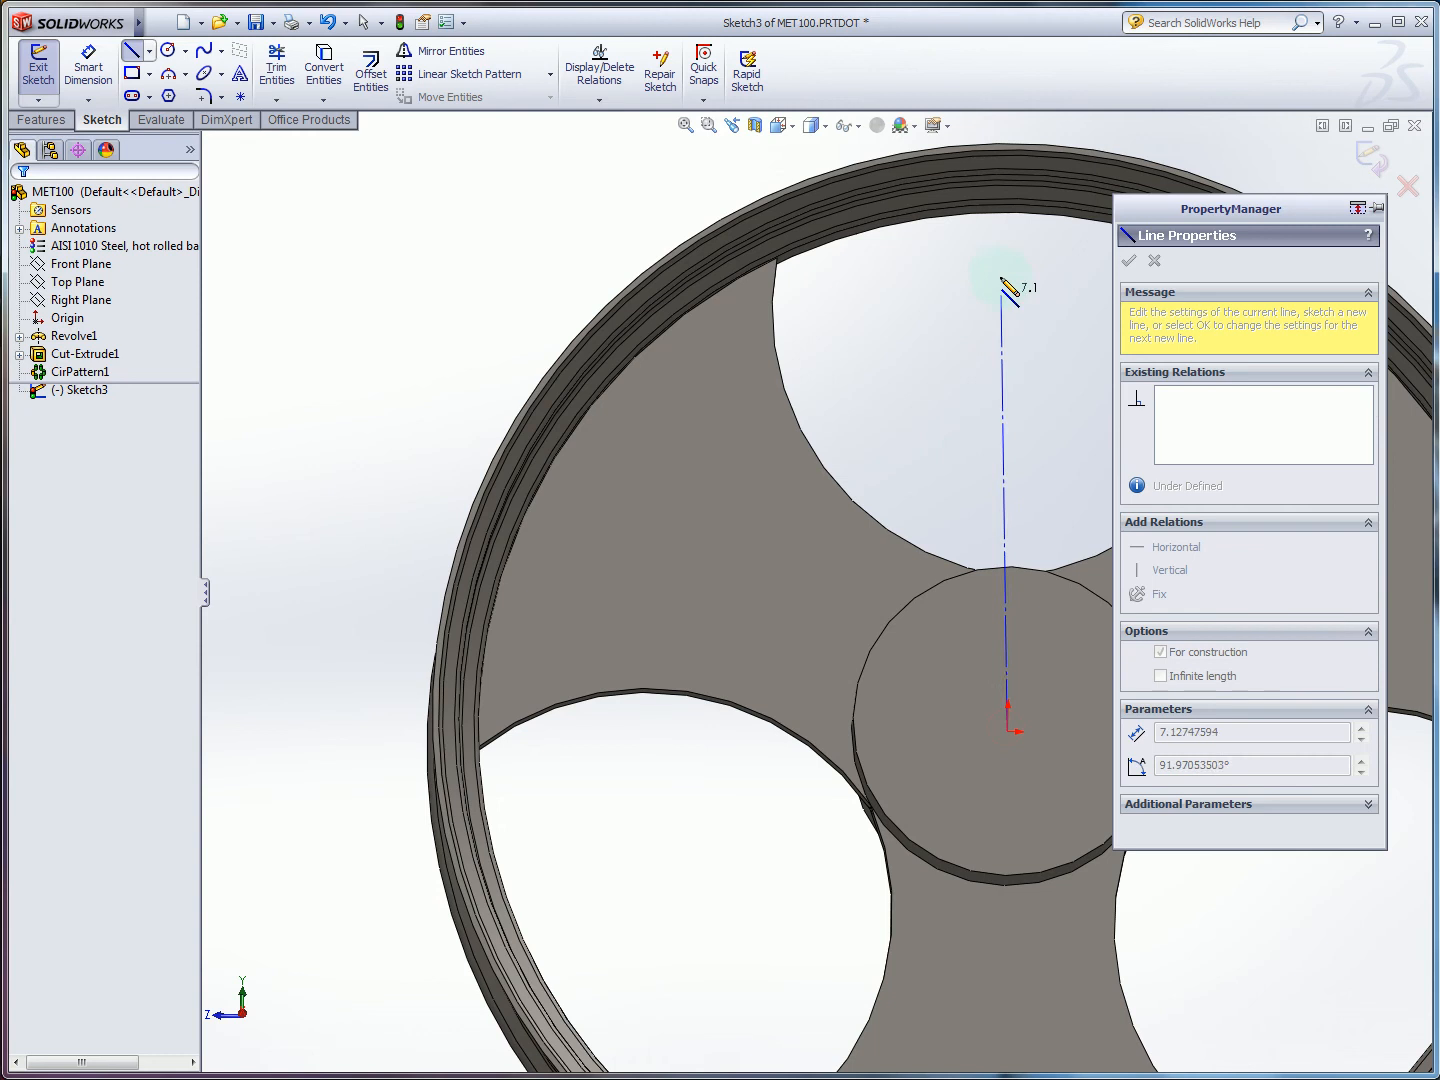
{"action": "left_click", "coordinate": [1016, 330]}
{"action": "key", "text": "Escape"}
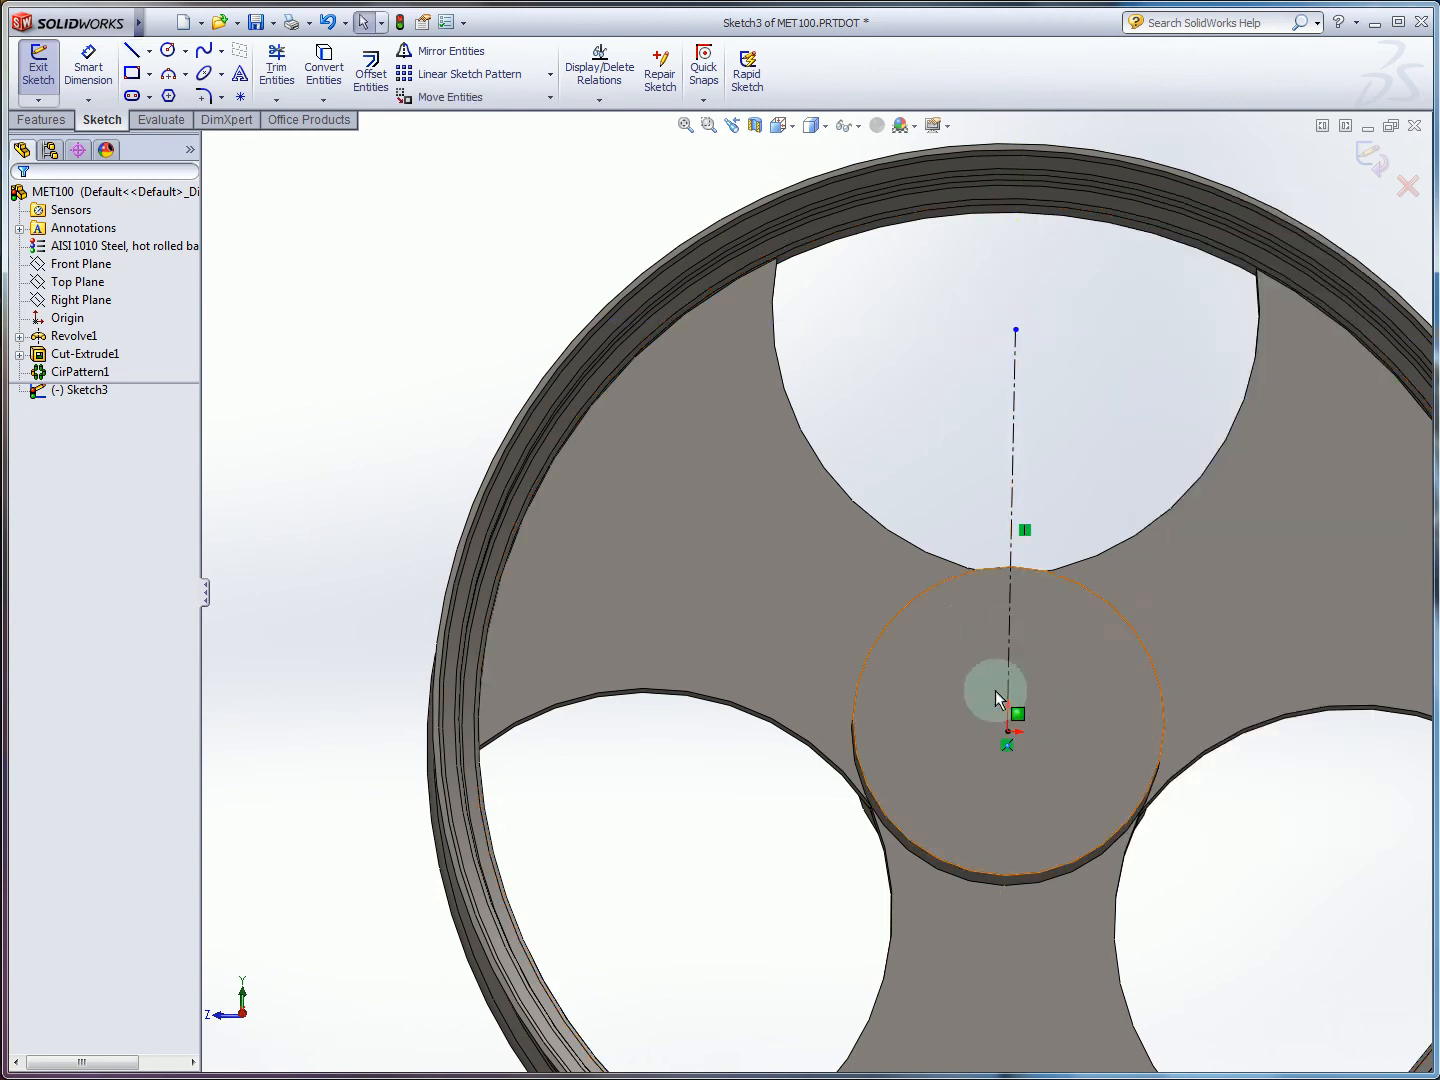
Sketch a second centerline from the origin across the upper-left spoke to beyond the rim, about 59° from the vertical centerline.
{"action": "left_click", "coordinate": [148, 49]}
{"action": "left_click", "coordinate": [165, 100]}
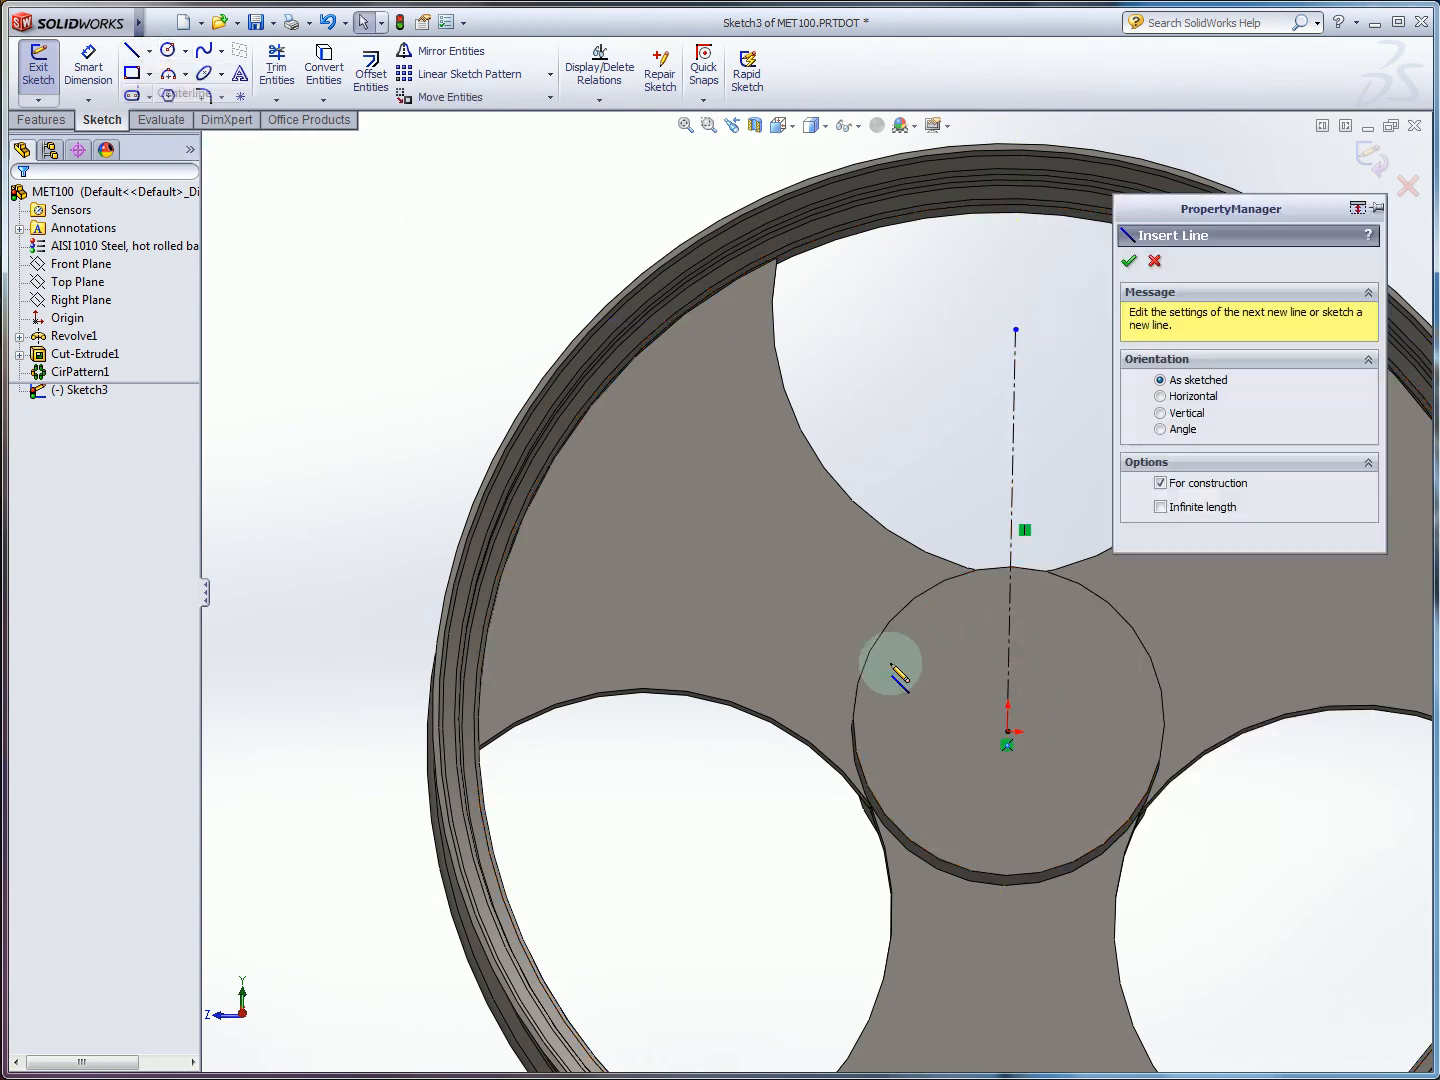
{"action": "left_click", "coordinate": [1007, 733]}
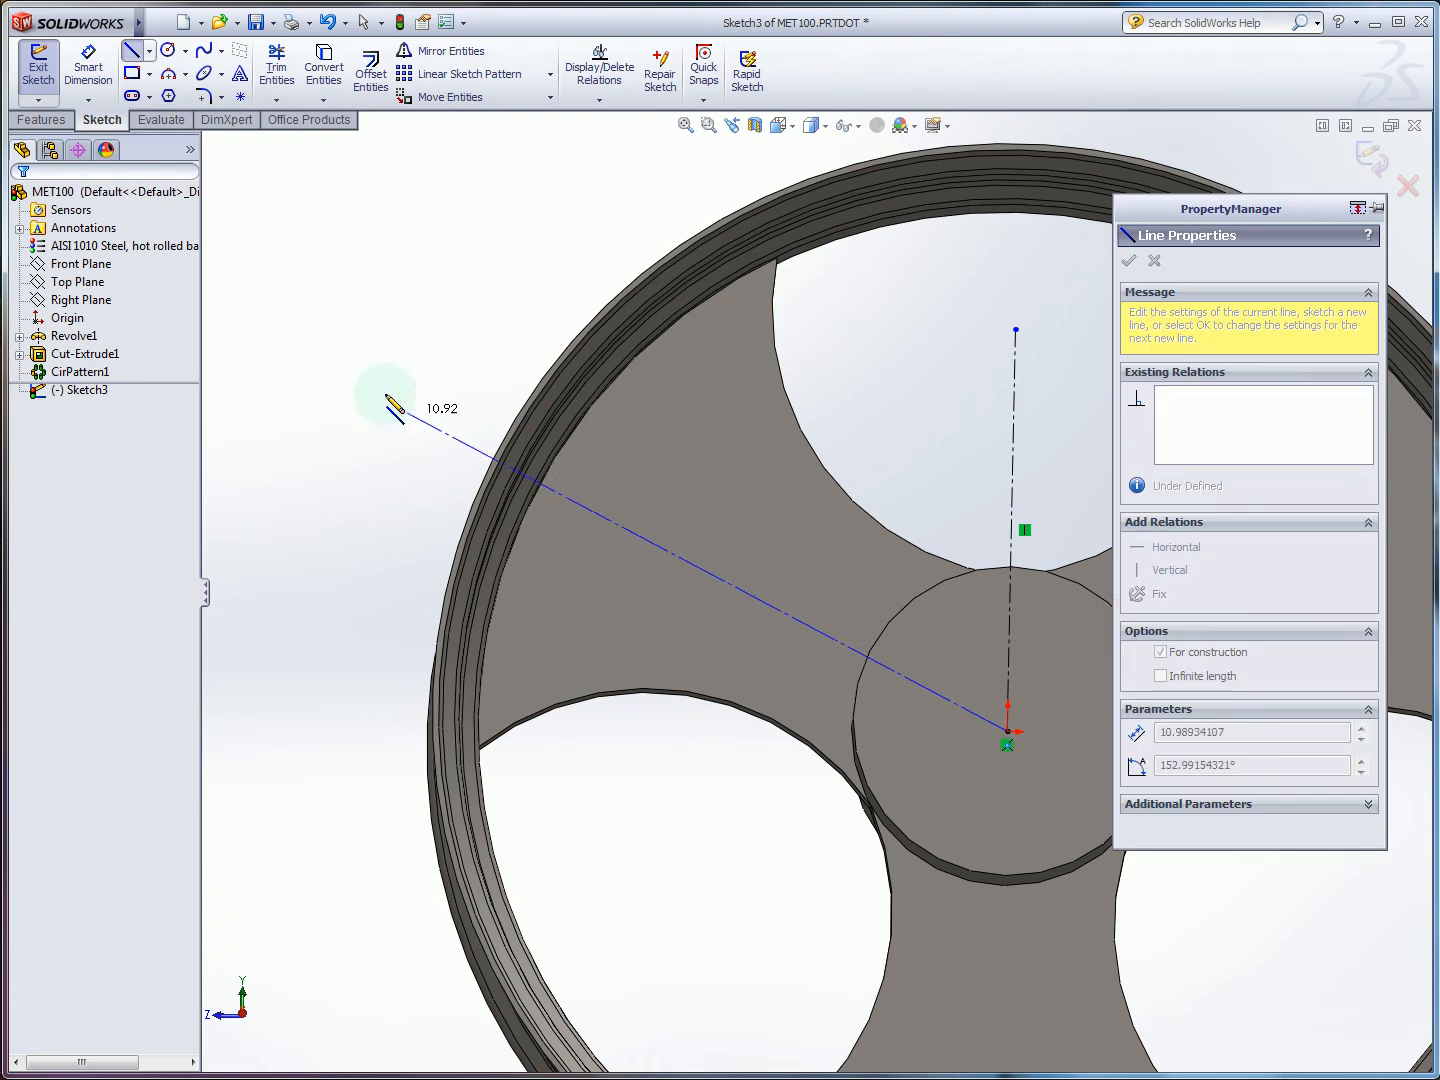
{"action": "left_click", "coordinate": [339, 314]}
{"action": "key", "text": "Escape"}
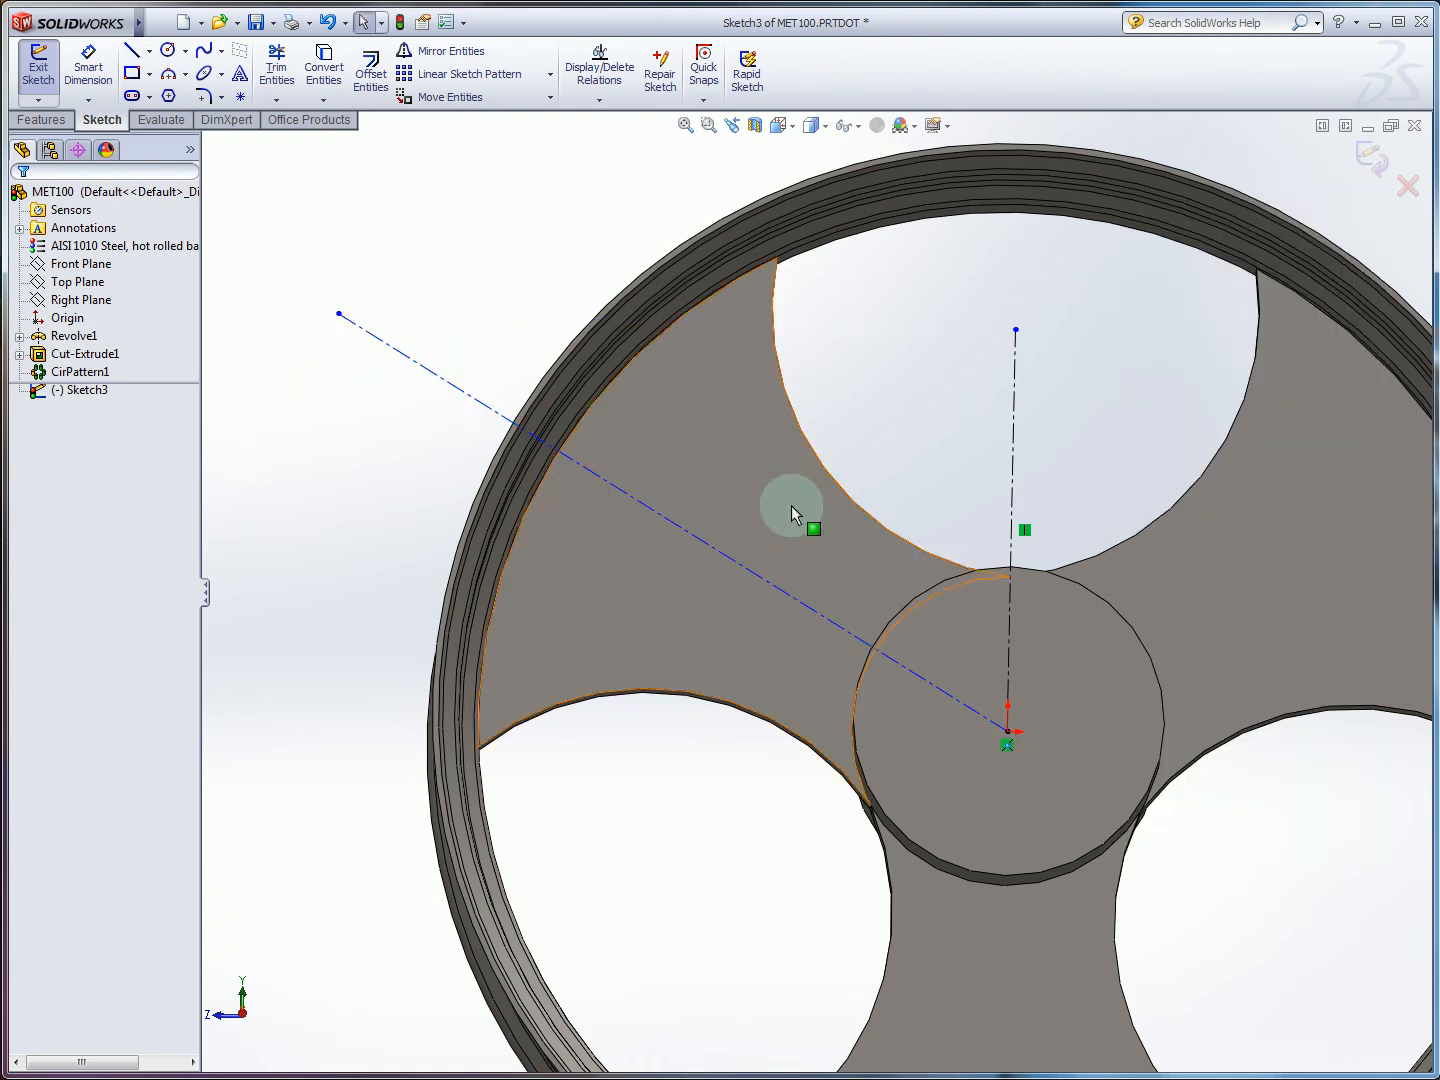
{"action": "left_click", "coordinate": [87, 68]}
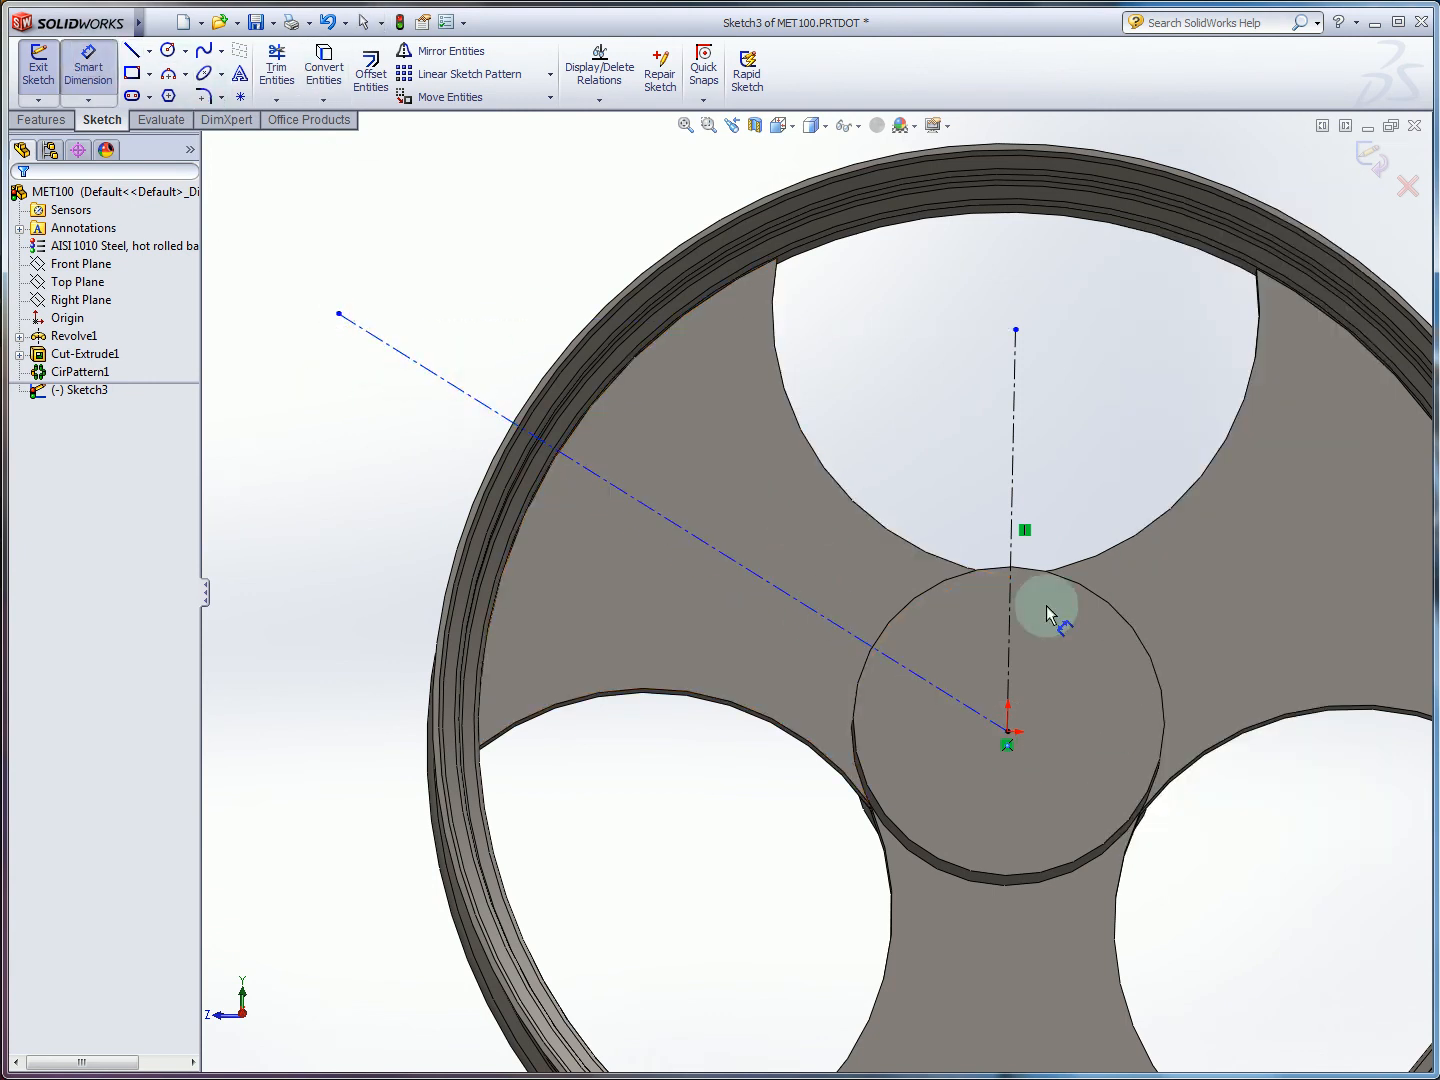
{"action": "left_click", "coordinate": [1011, 600]}
{"action": "left_click", "coordinate": [840, 552]}
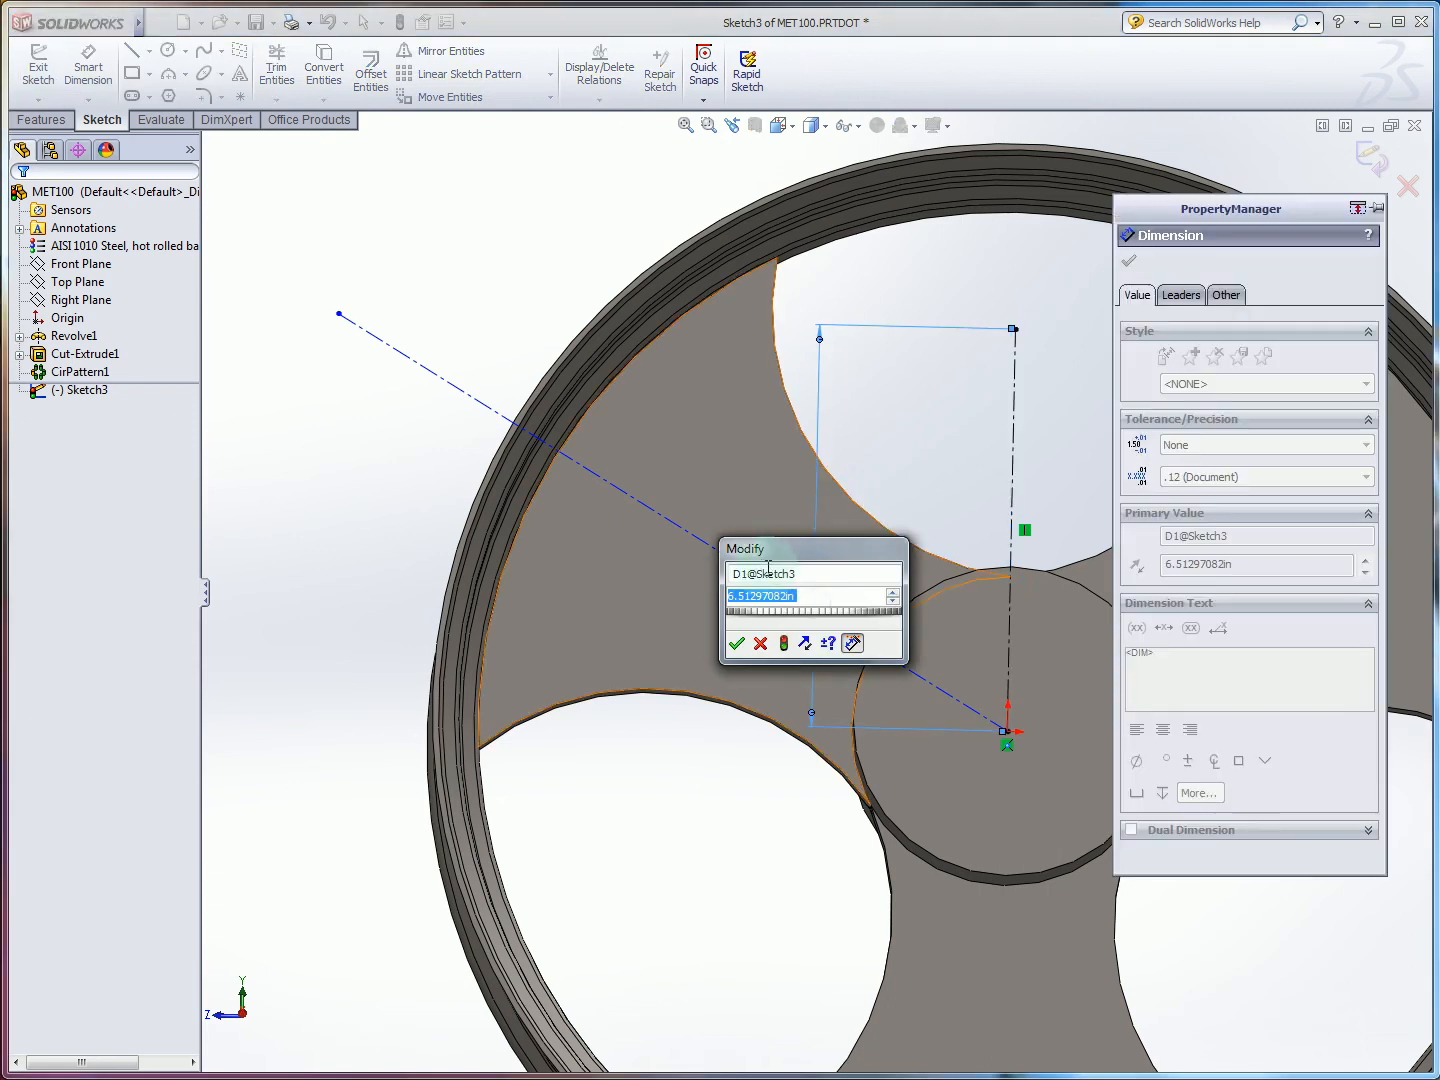
{"action": "left_click_drag", "start_coordinate": [790, 555], "coordinate": [898, 517]}
{"action": "key", "text": "Return"}
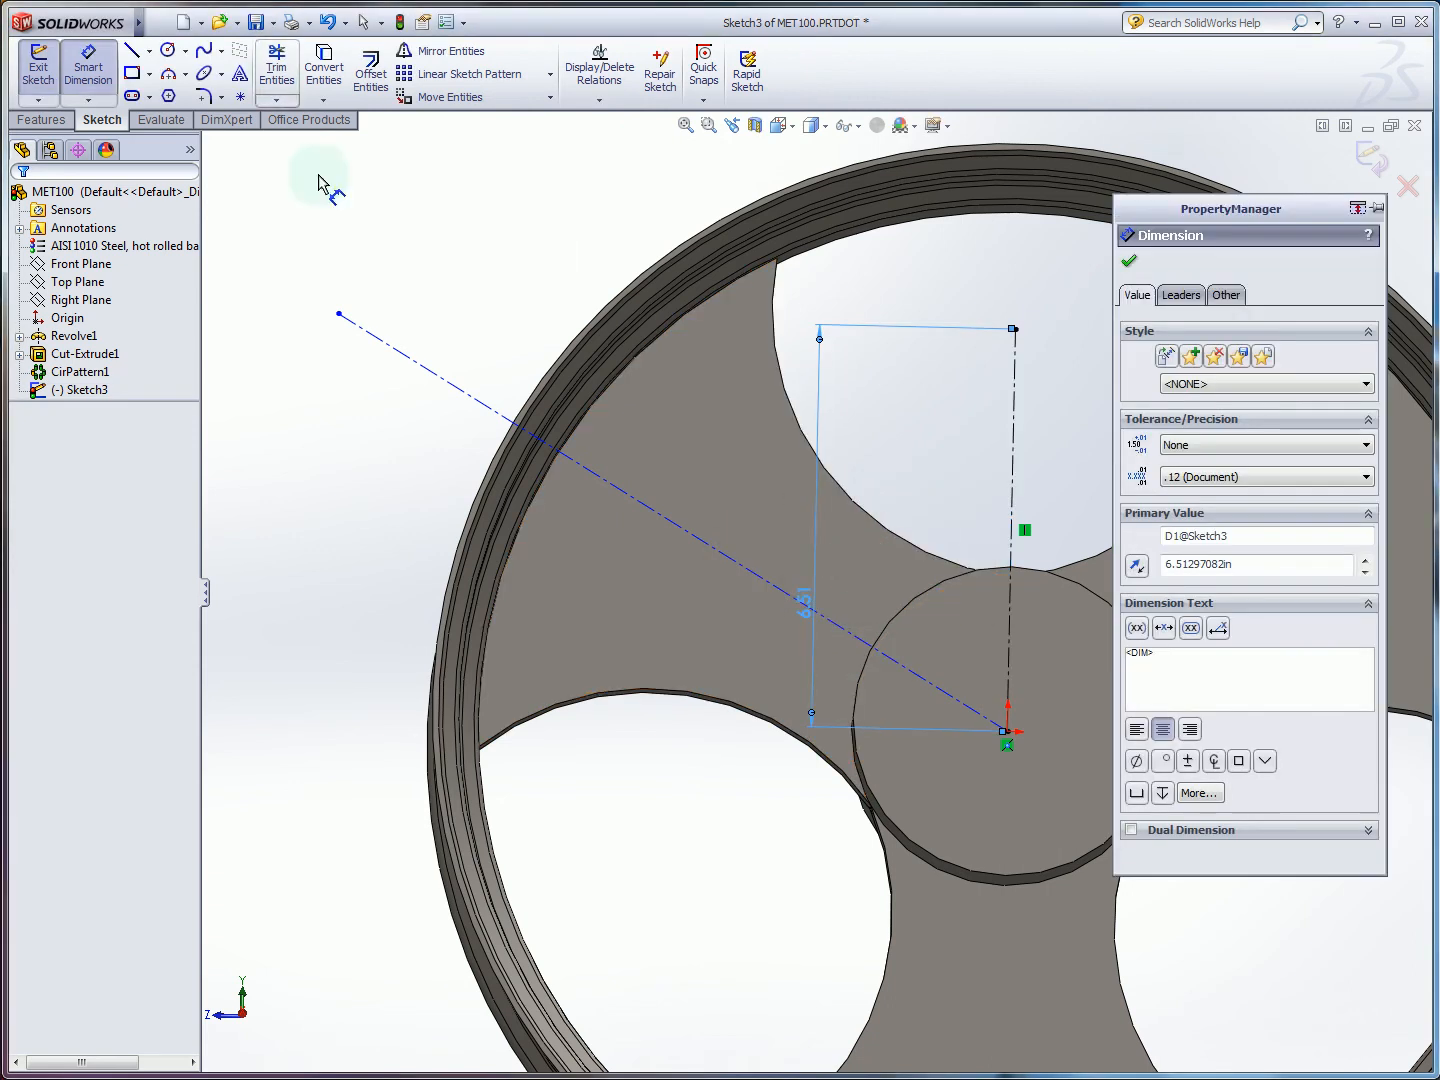
{"action": "key", "text": "Delete"}
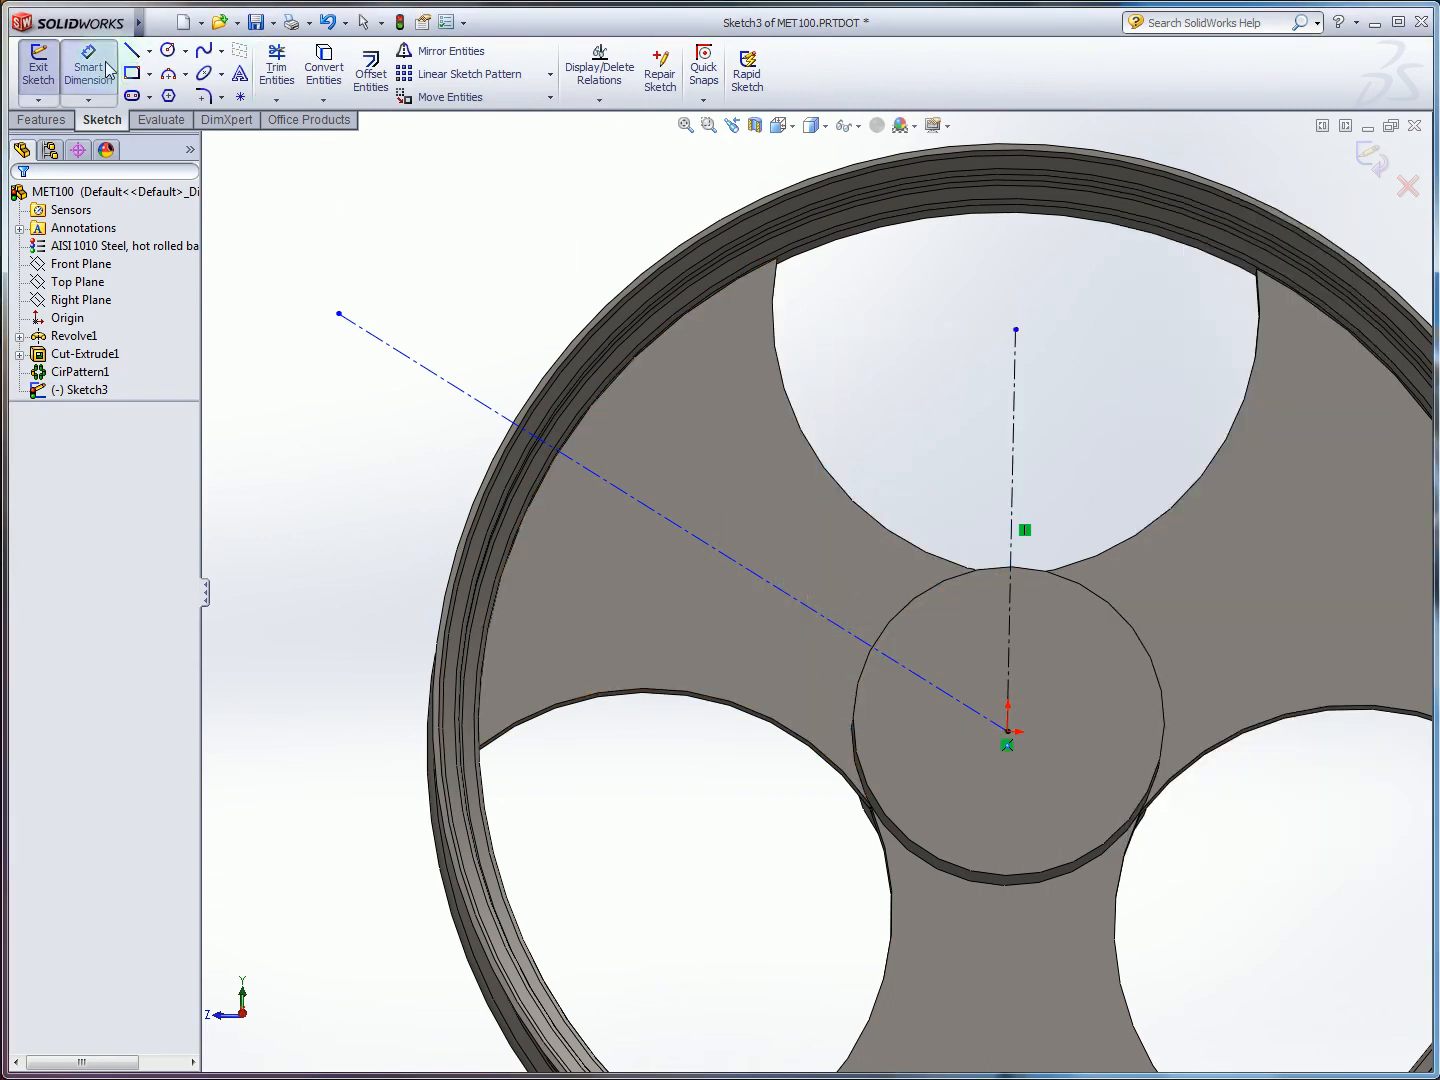
Dimension the angle between the vertical and slanted centerlines as 60°.
{"action": "left_click", "coordinate": [1012, 481]}
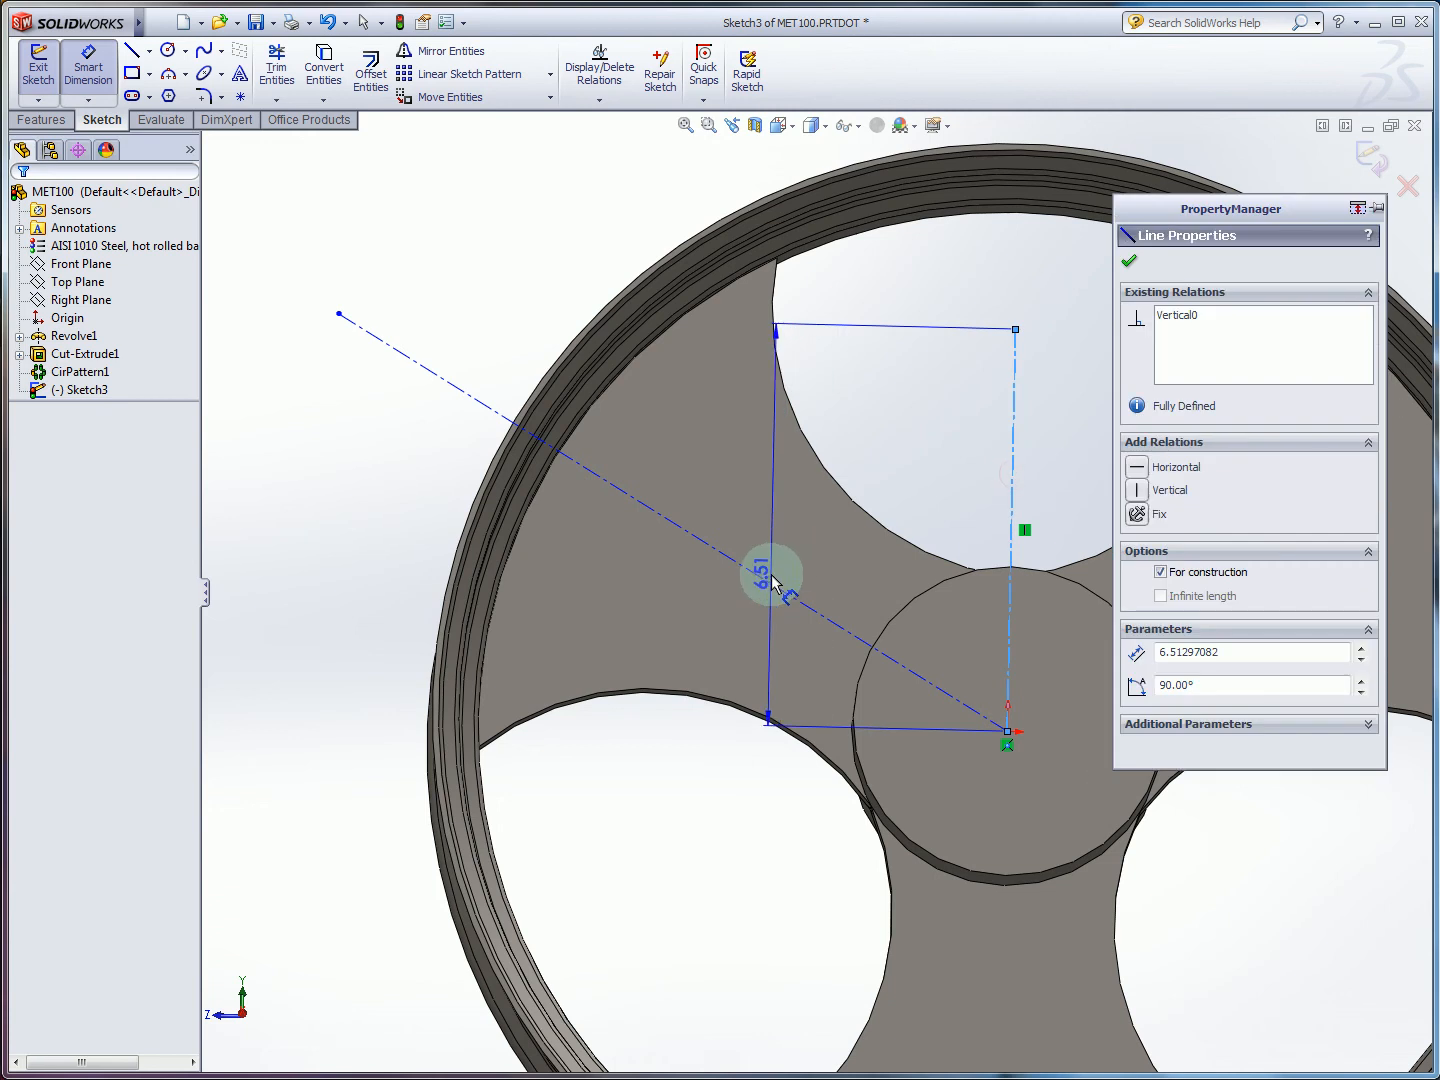
{"action": "left_click", "coordinate": [778, 588]}
{"action": "left_click", "coordinate": [832, 494]}
{"action": "type", "text": "60"}
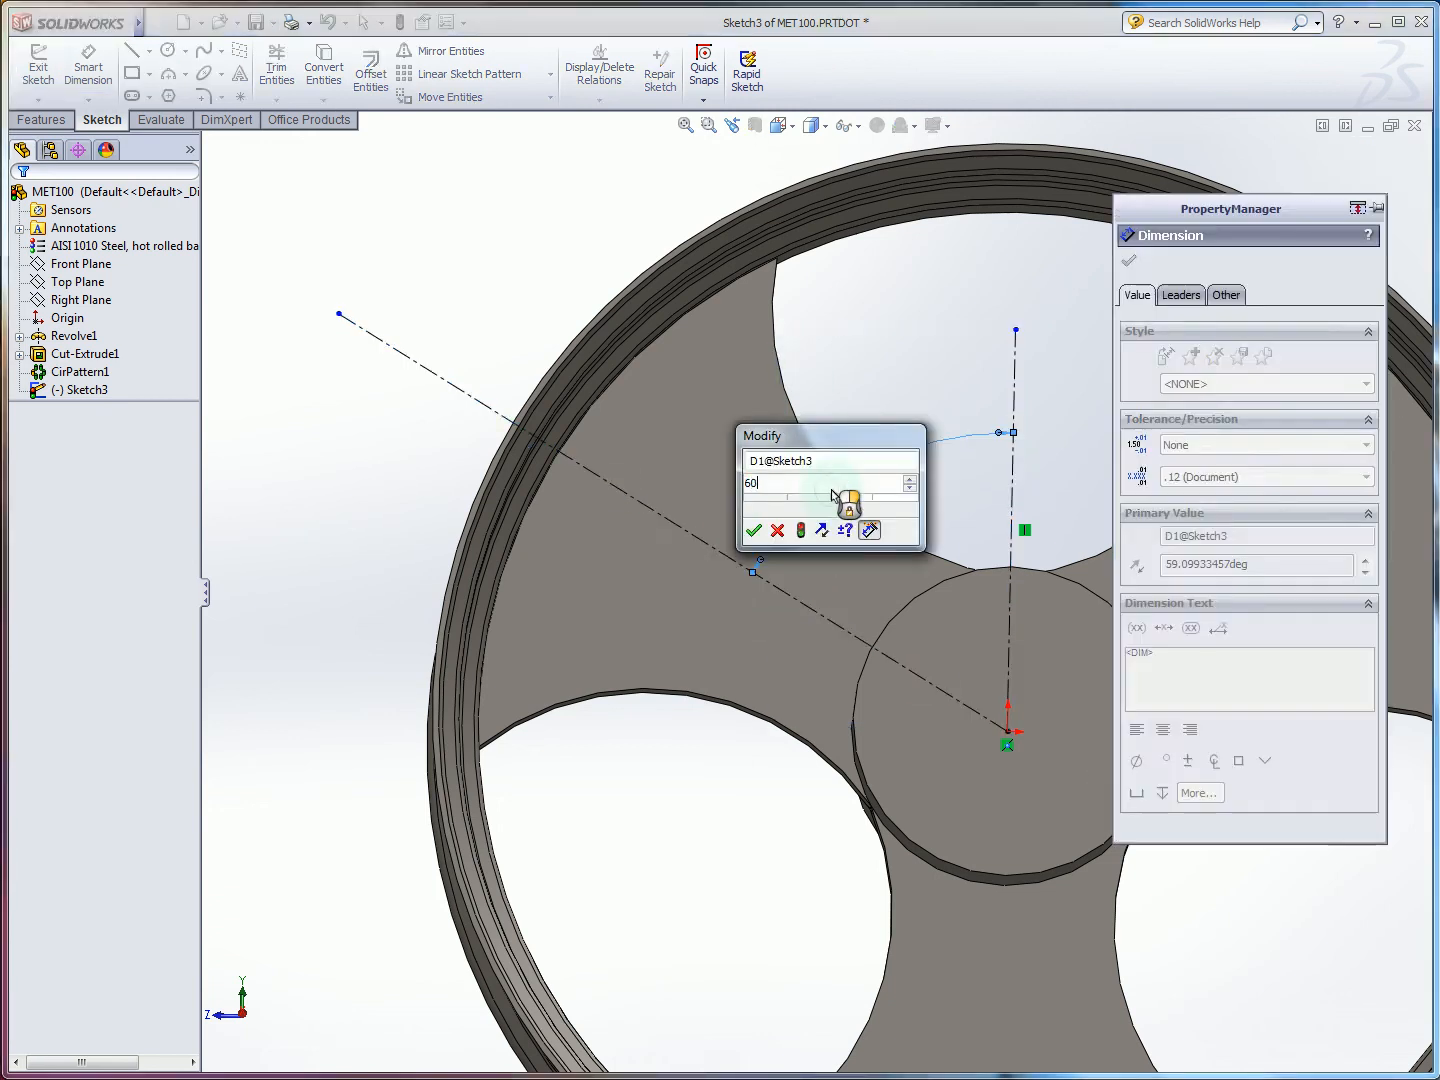
{"action": "key", "text": "Return"}
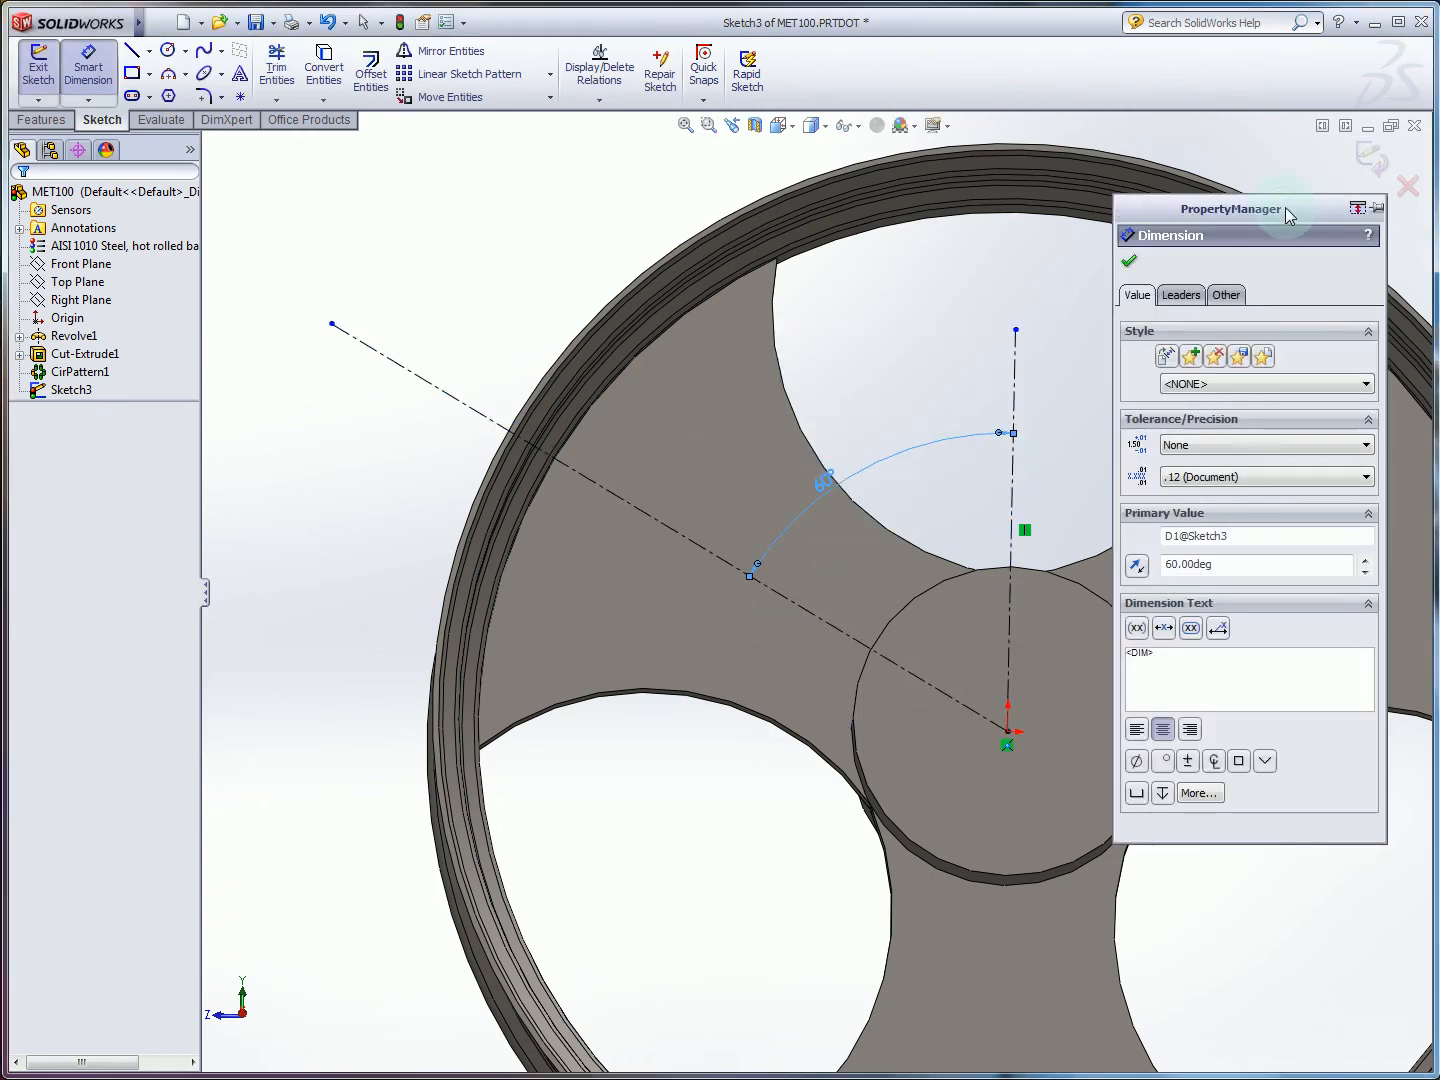
{"action": "left_click_drag", "start_coordinate": [1290, 215], "coordinate": [1342, 257]}
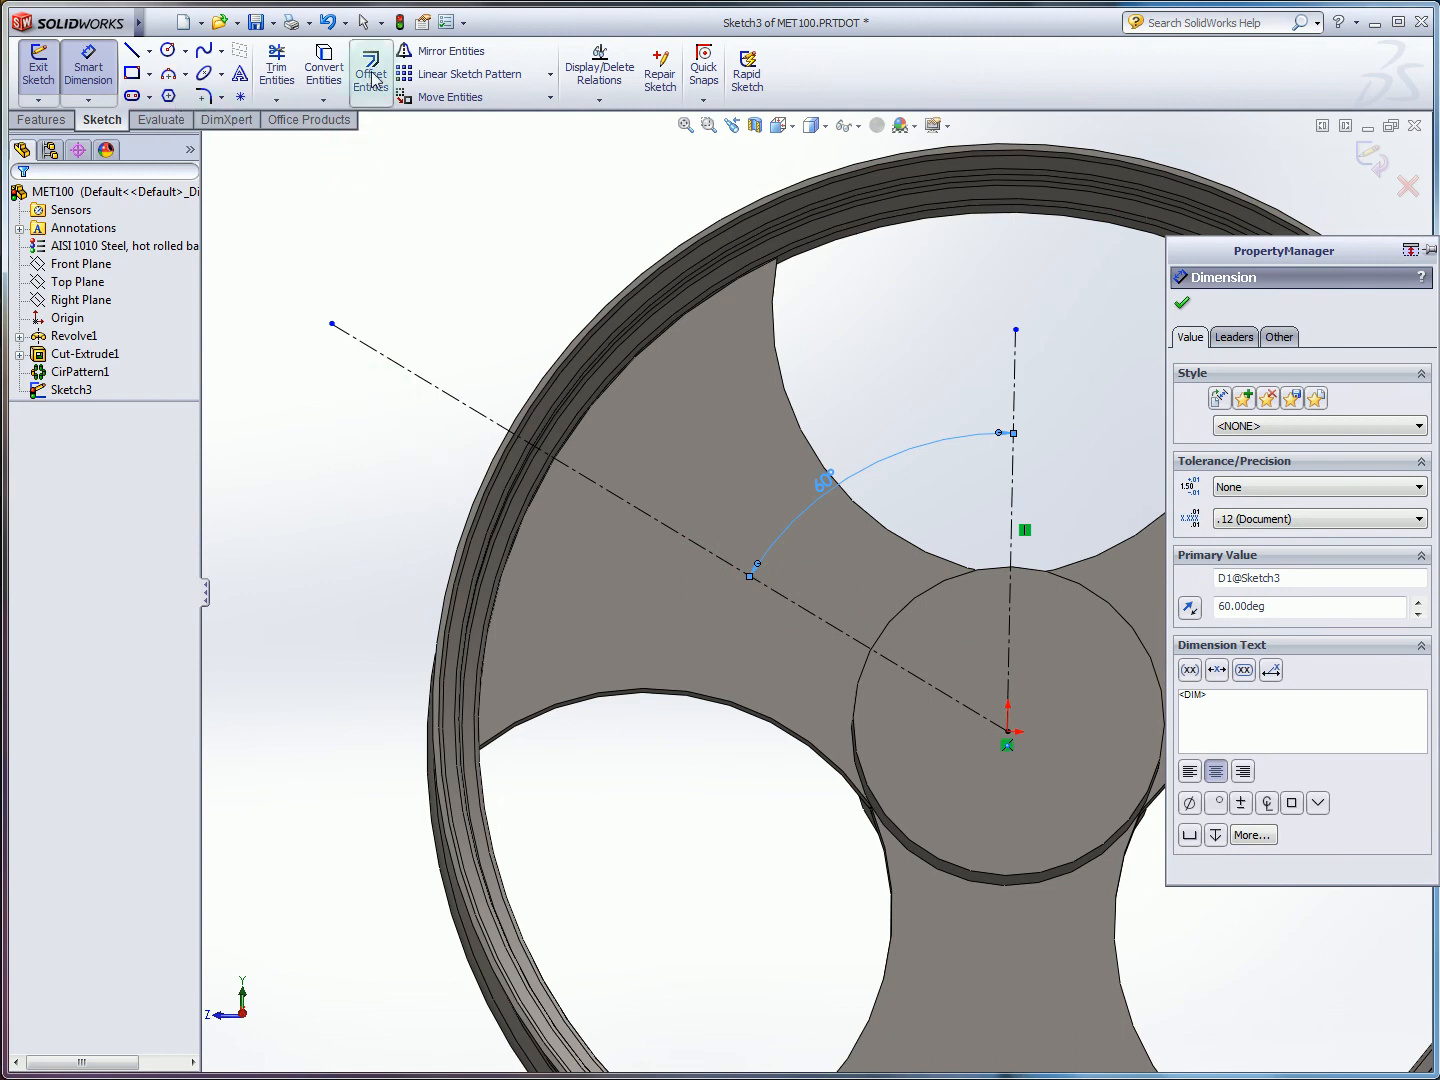
{"action": "key", "text": "Escape"}
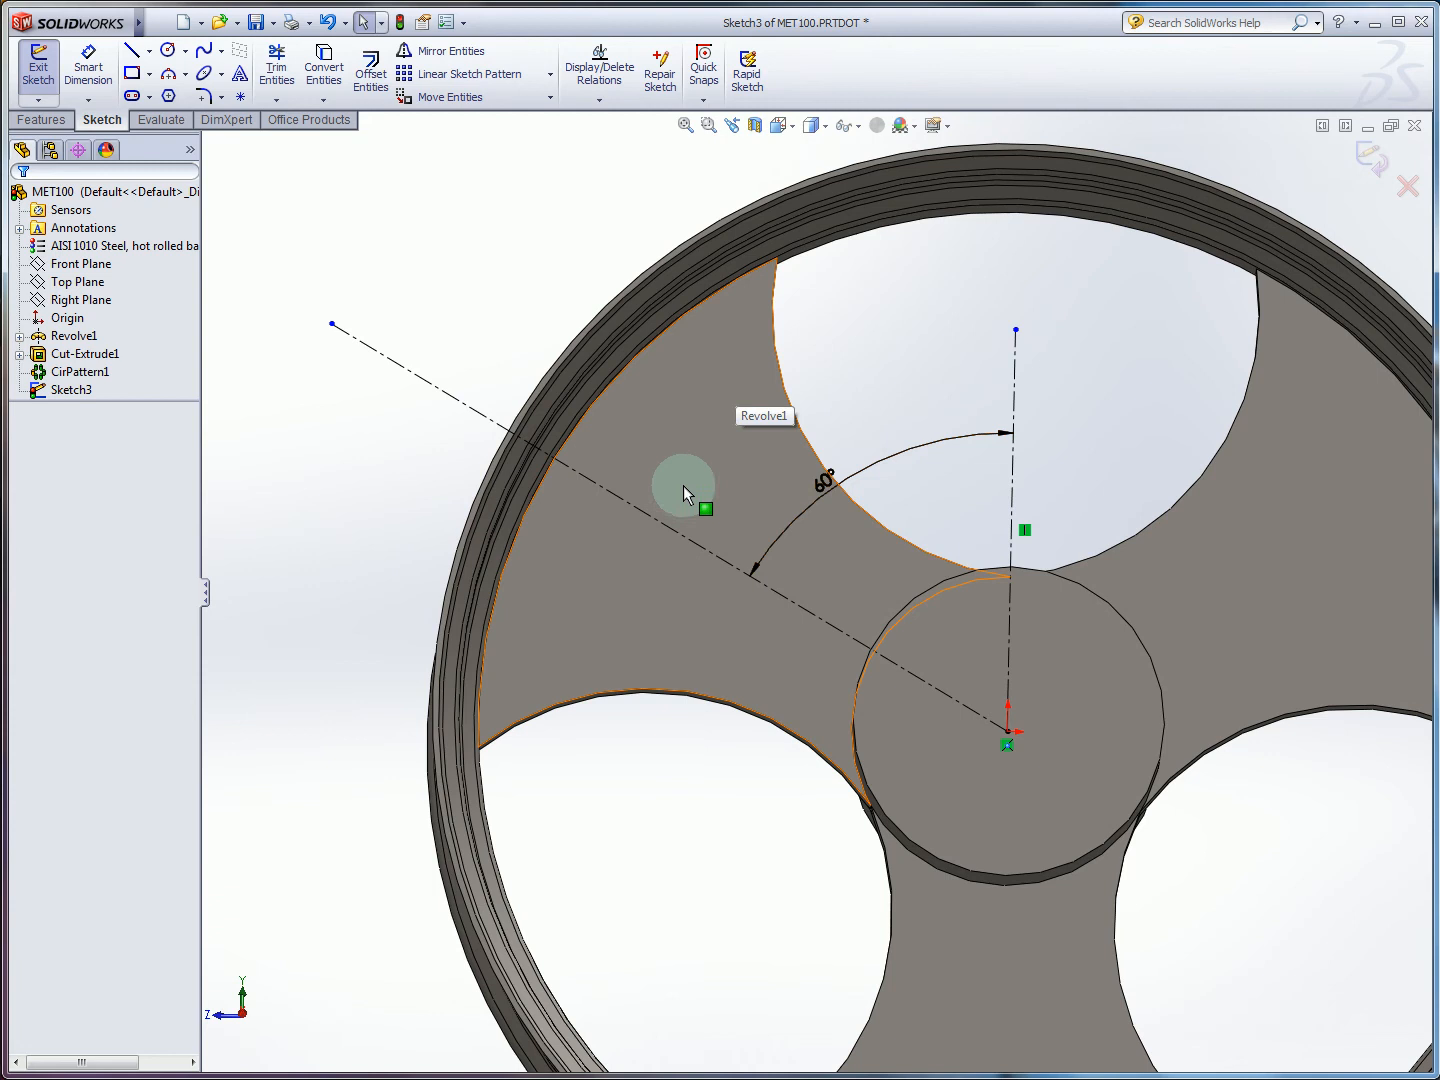
Offset the boundary of the upper-left spoke face inward by 0.10 in.
{"action": "mouse_move", "coordinate": [683, 486]}
{"action": "middle_mouse_down"}
{"action": "mouse_move", "coordinate": [692, 511]}
{"action": "mouse_move", "coordinate": [689, 488]}
{"action": "middle_mouse_up"}
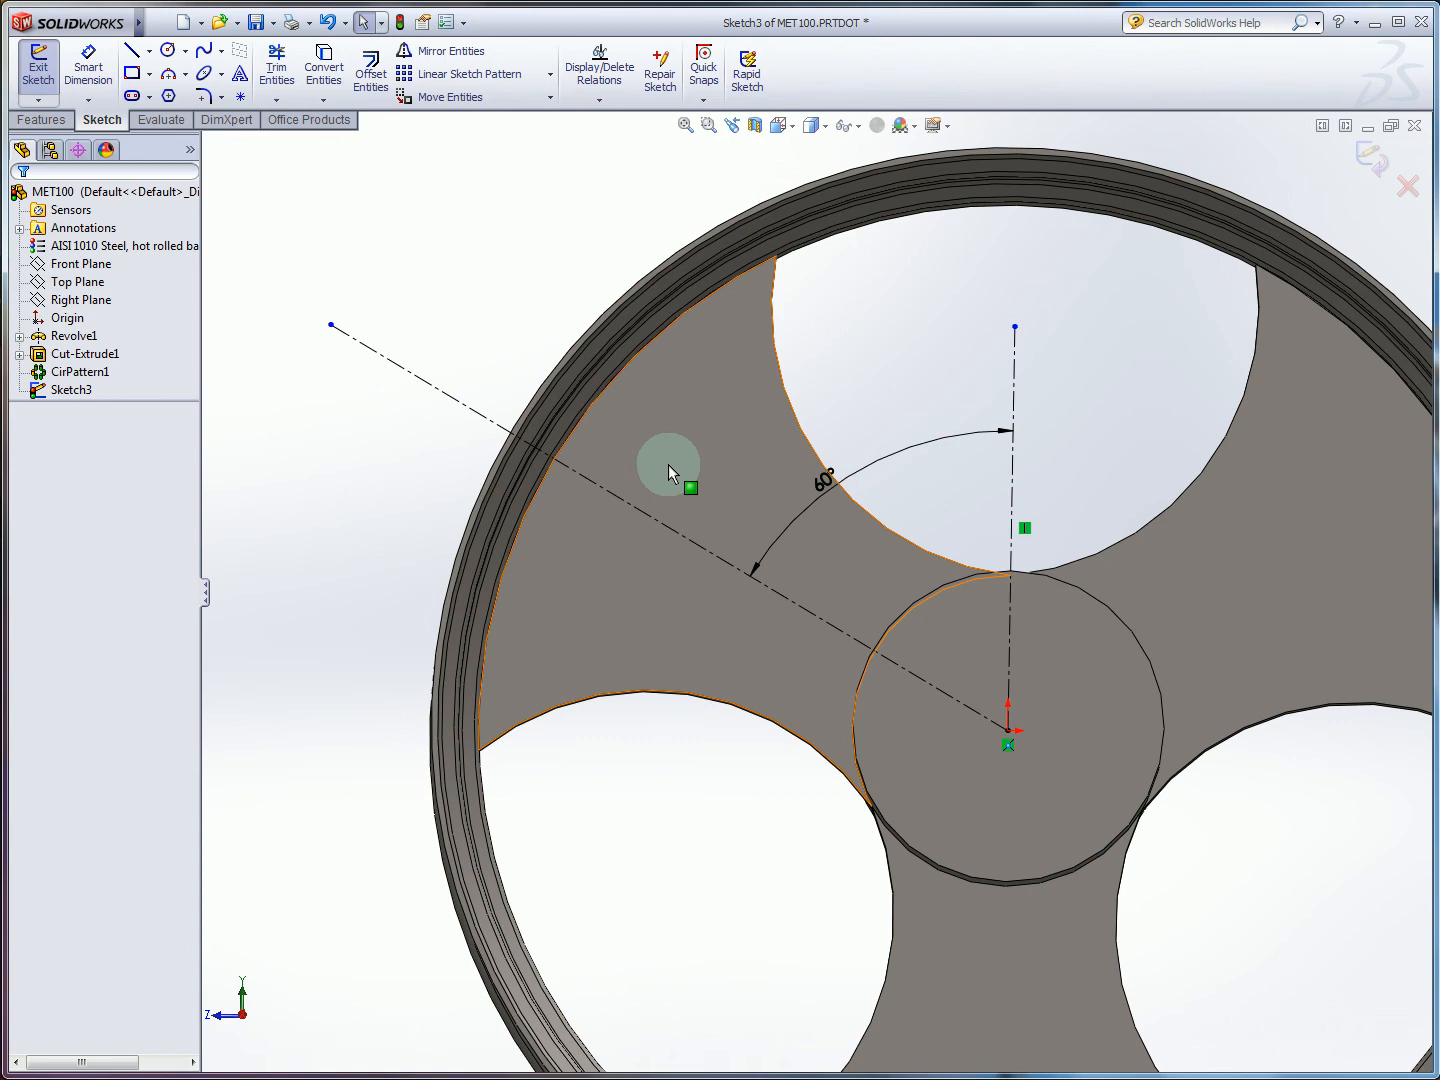
{"action": "left_click", "coordinate": [671, 470]}
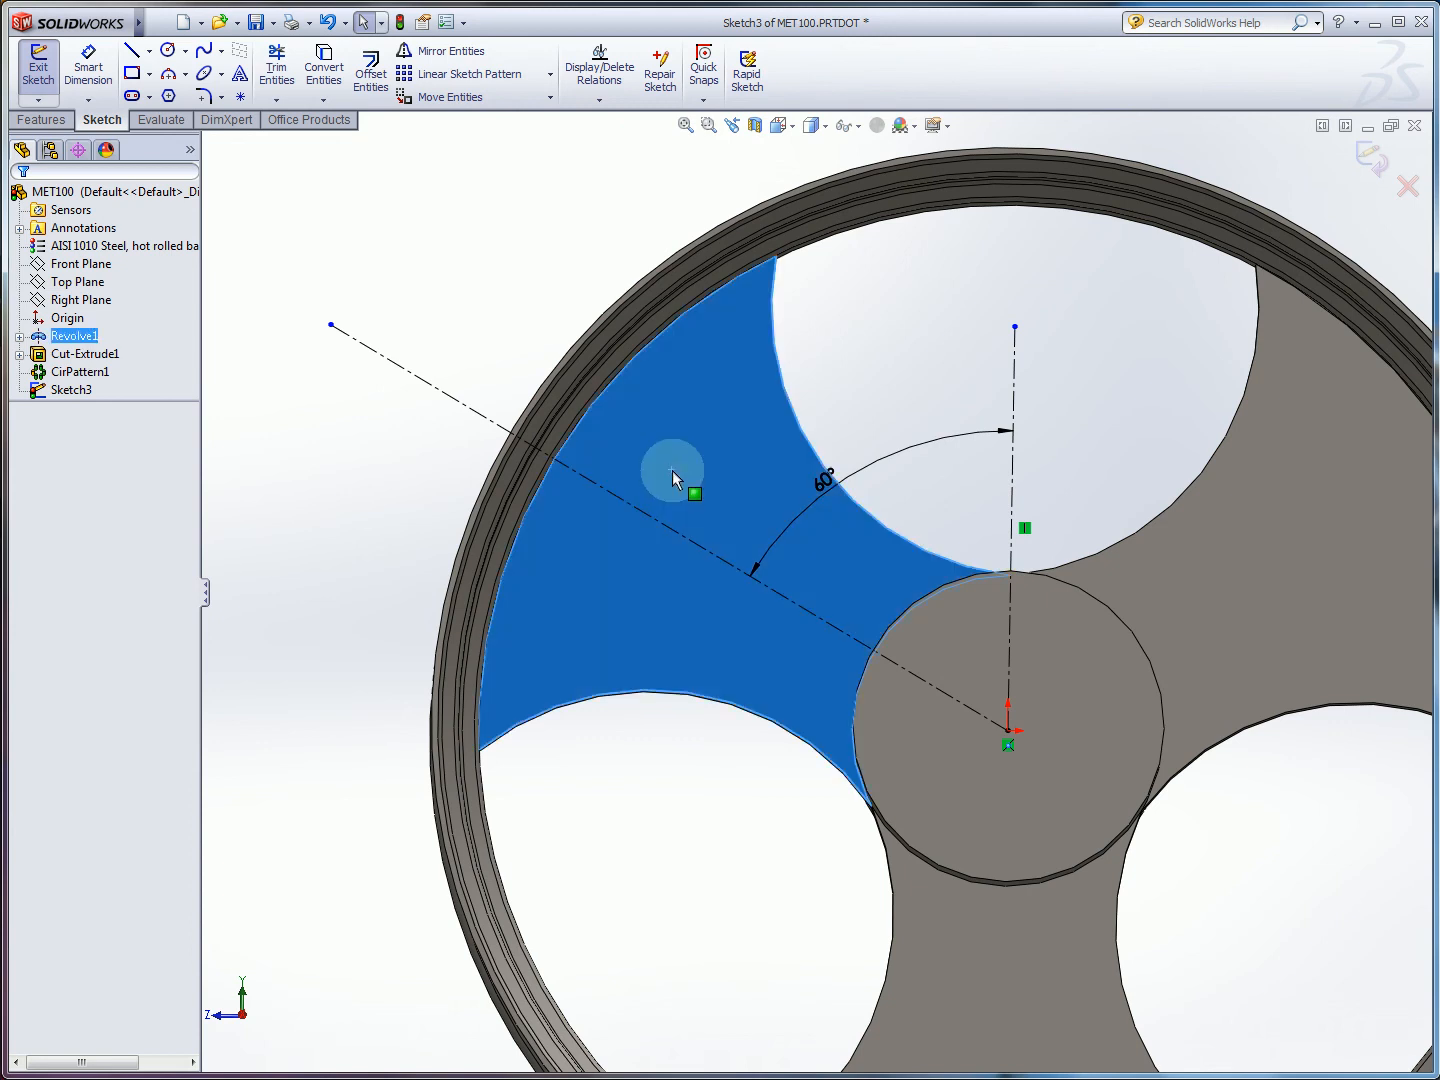
{"action": "left_click", "coordinate": [371, 72]}
{"action": "left_click_drag", "start_coordinate": [1222, 260], "coordinate": [267, 325]}
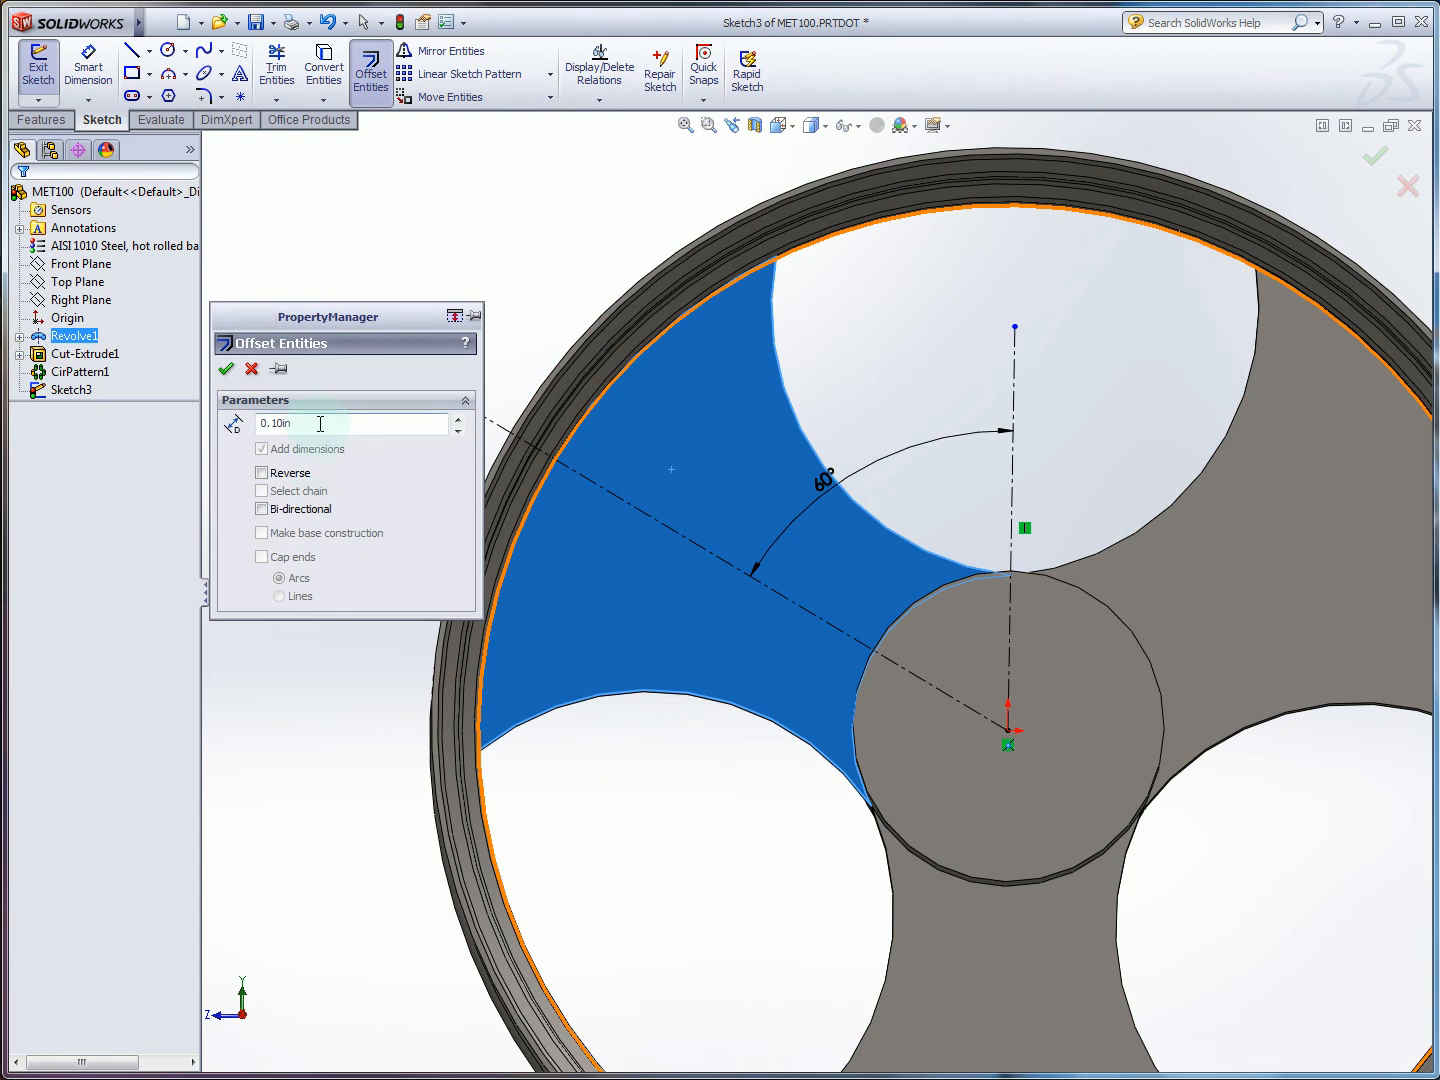
{"action": "left_click_drag", "start_coordinate": [319, 424], "coordinate": [255, 436]}
{"action": "left_click", "coordinate": [263, 473]}
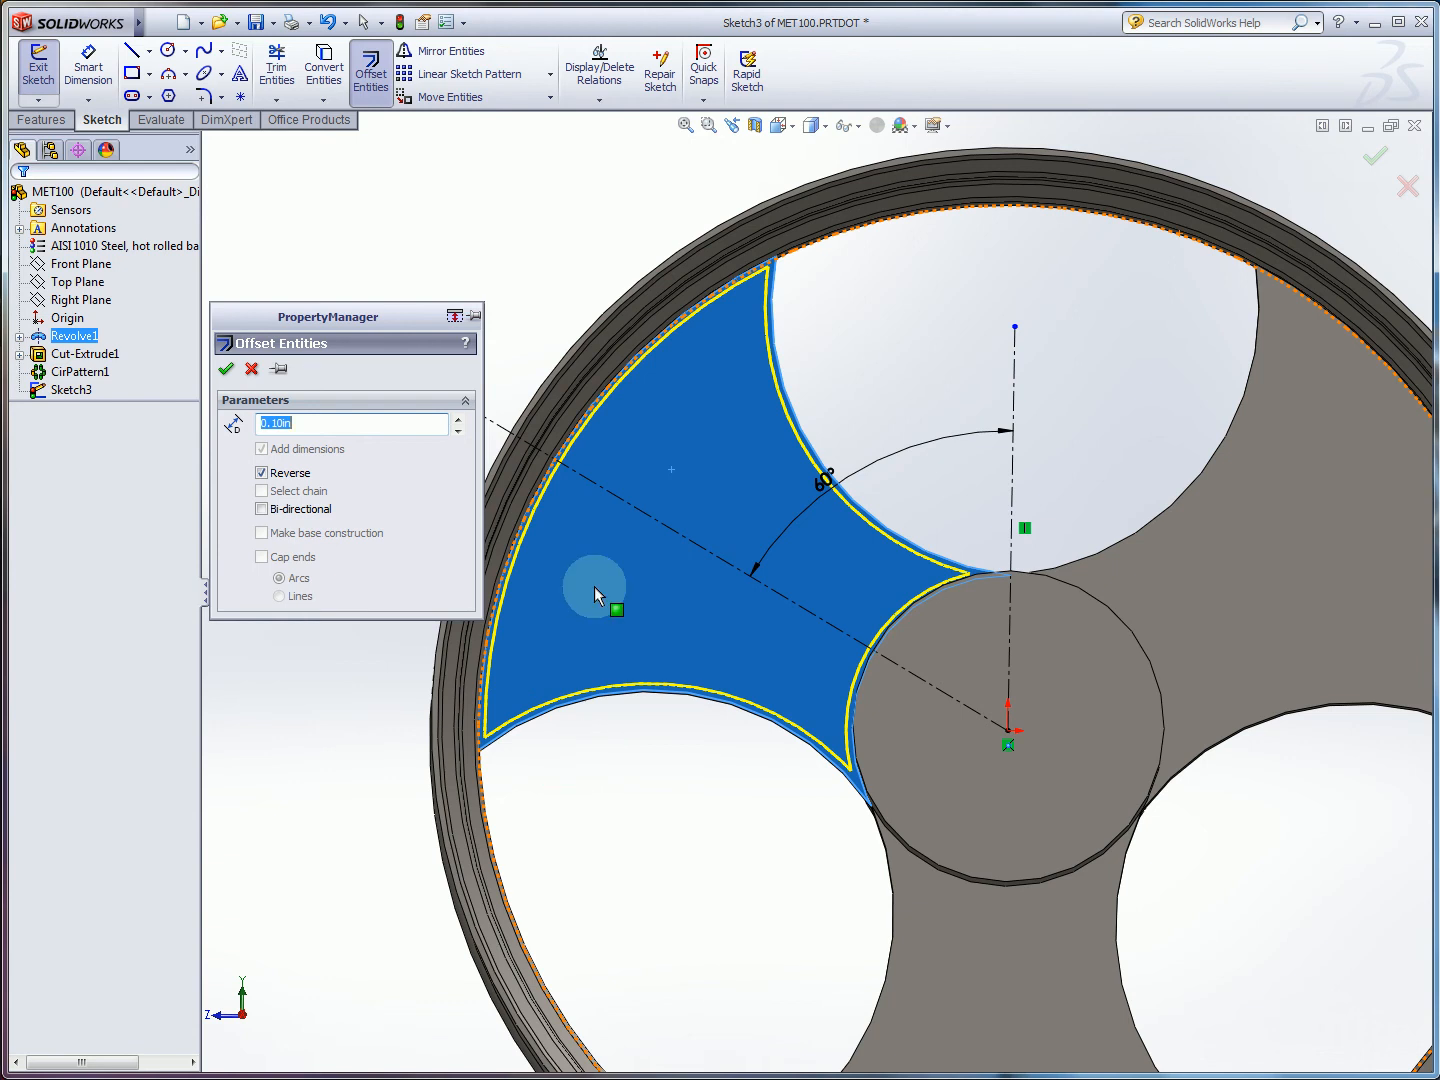
{"action": "left_click", "coordinate": [224, 369]}
Delete the 0.10 in offset dimension together with the offset relations on the pocket outline.
{"action": "middle_click_drag", "start_coordinate": [582, 546], "coordinate": [612, 531]}
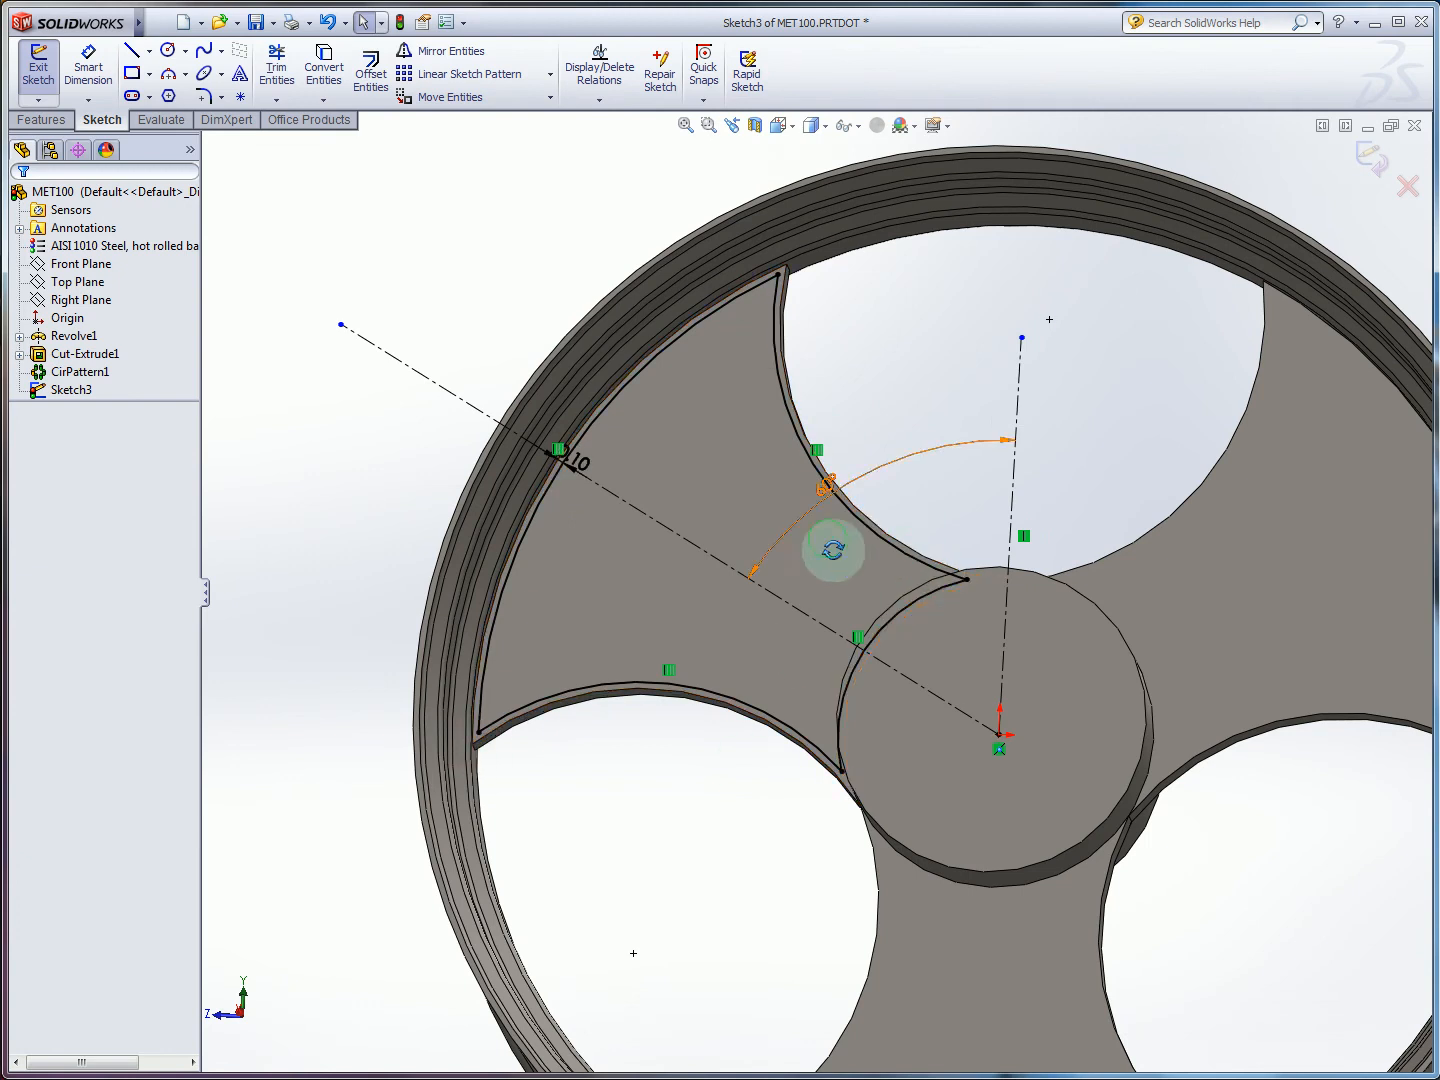
{"action": "middle_click_drag", "start_coordinate": [833, 549], "coordinate": [815, 588]}
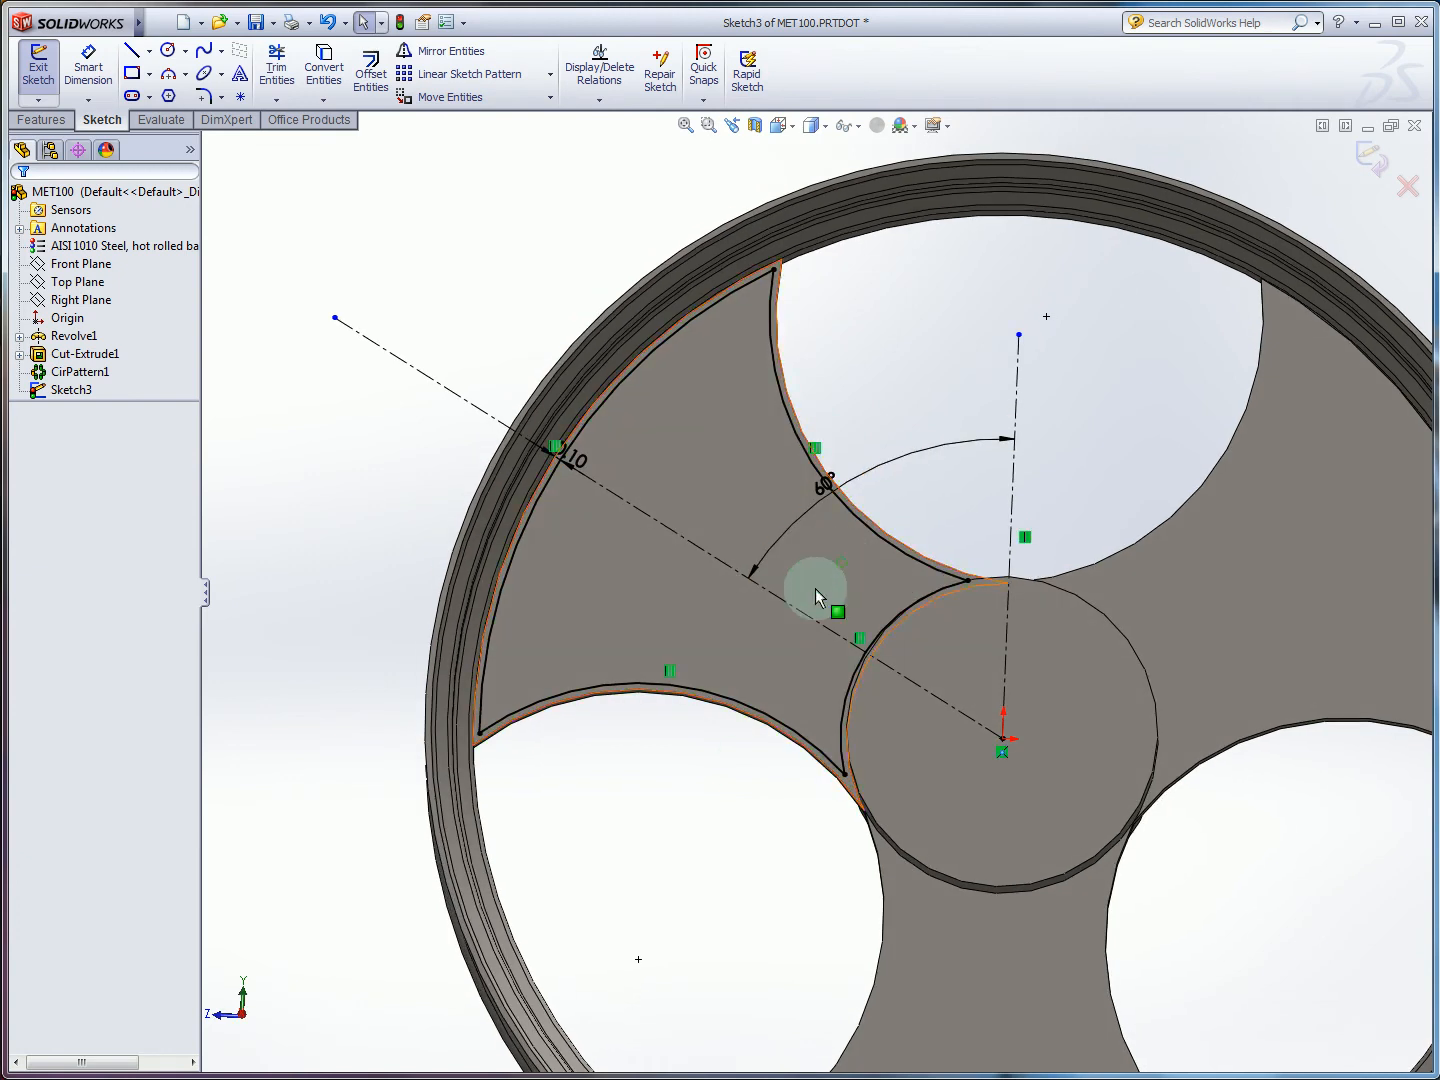
{"action": "left_click", "coordinate": [581, 465]}
{"action": "key", "text": "Delete"}
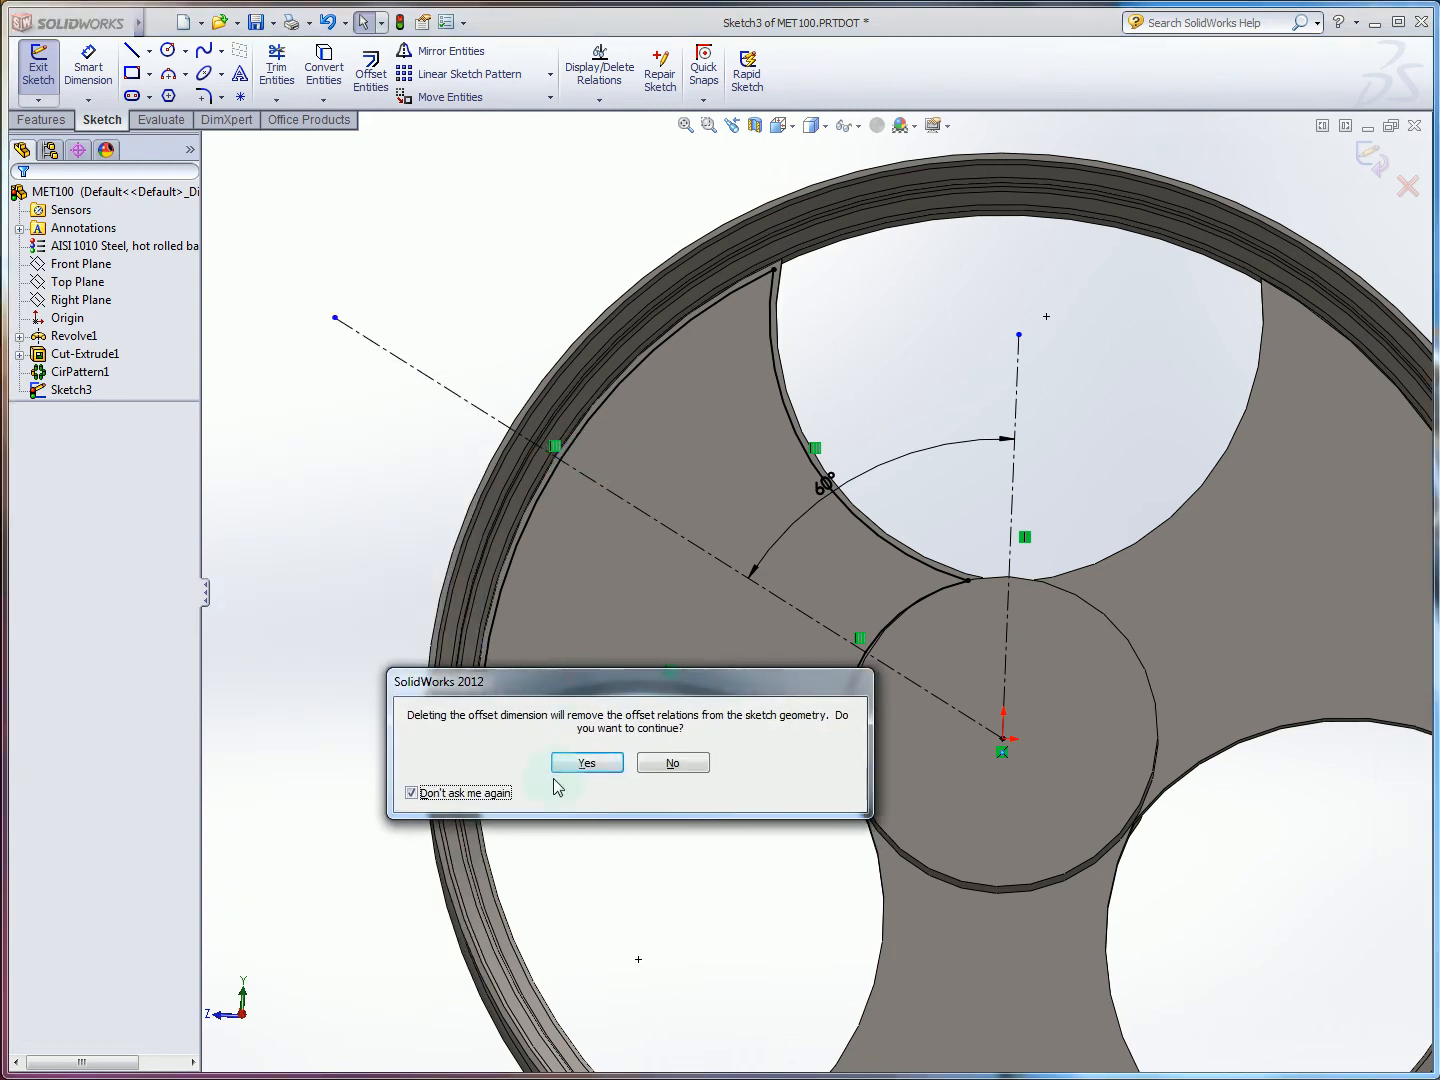
{"action": "left_click", "coordinate": [580, 766]}
Add an angular dimension about the origin between the pocket outline's two inner corners at the hub.
{"action": "scroll", "coordinate": [691, 611], "scroll_direction": "down", "scroll_amount": 2}
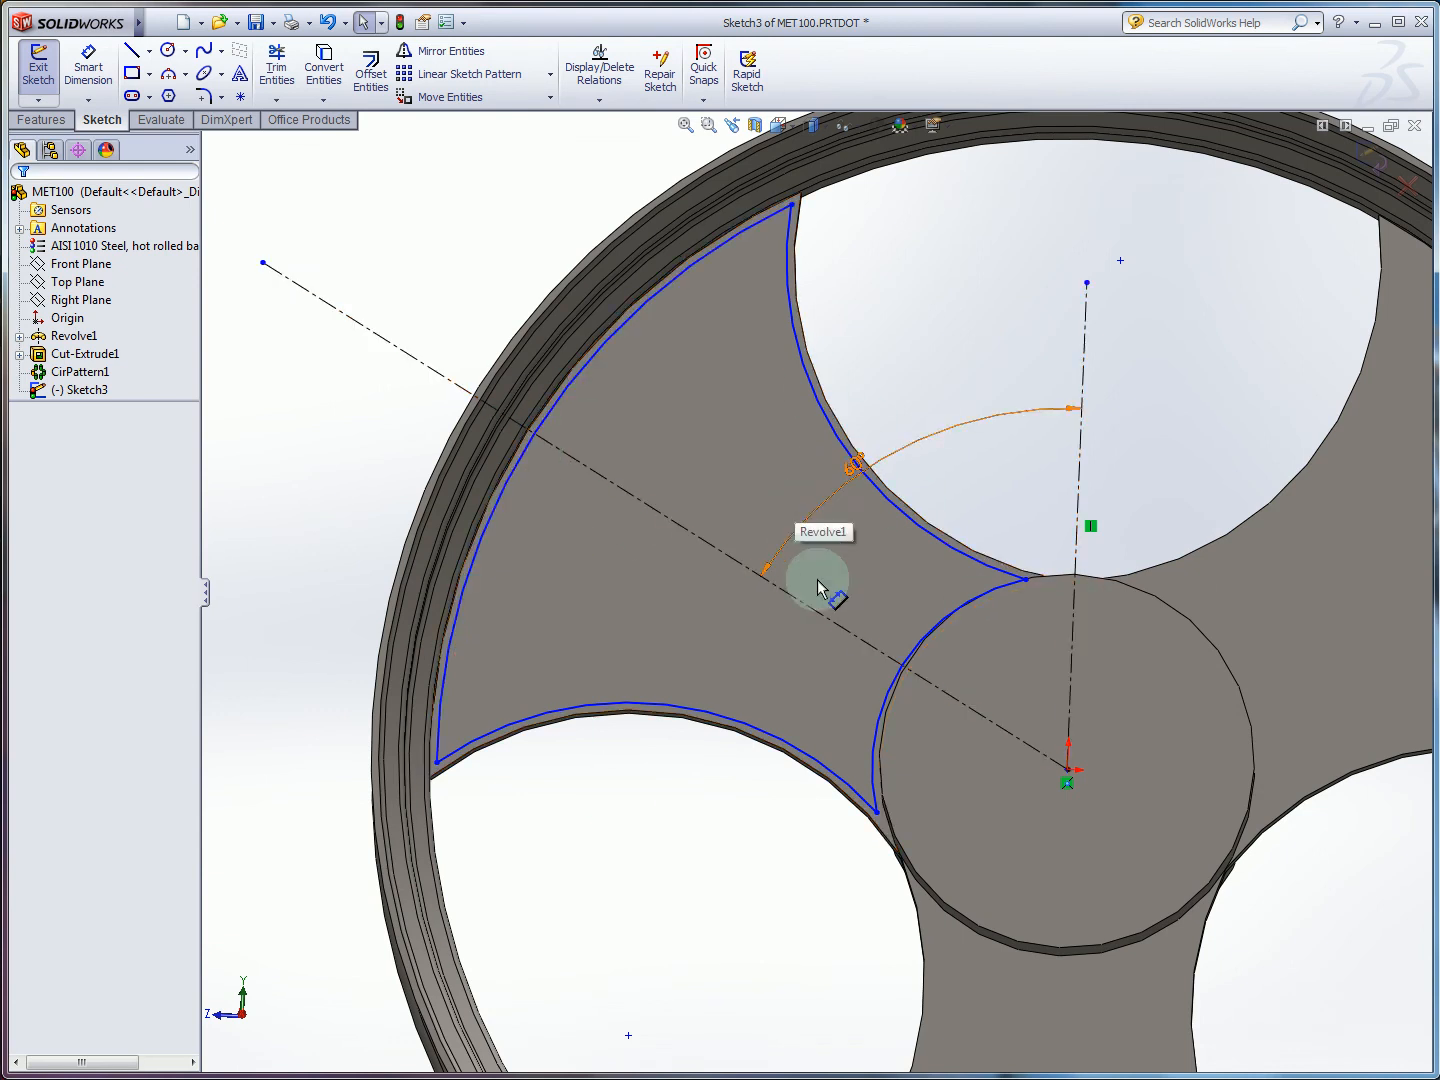
{"action": "mouse_move", "coordinate": [829, 580]}
{"action": "middle_mouse_down"}
{"action": "mouse_move", "coordinate": [829, 598]}
{"action": "mouse_move", "coordinate": [803, 581]}
{"action": "middle_mouse_up"}
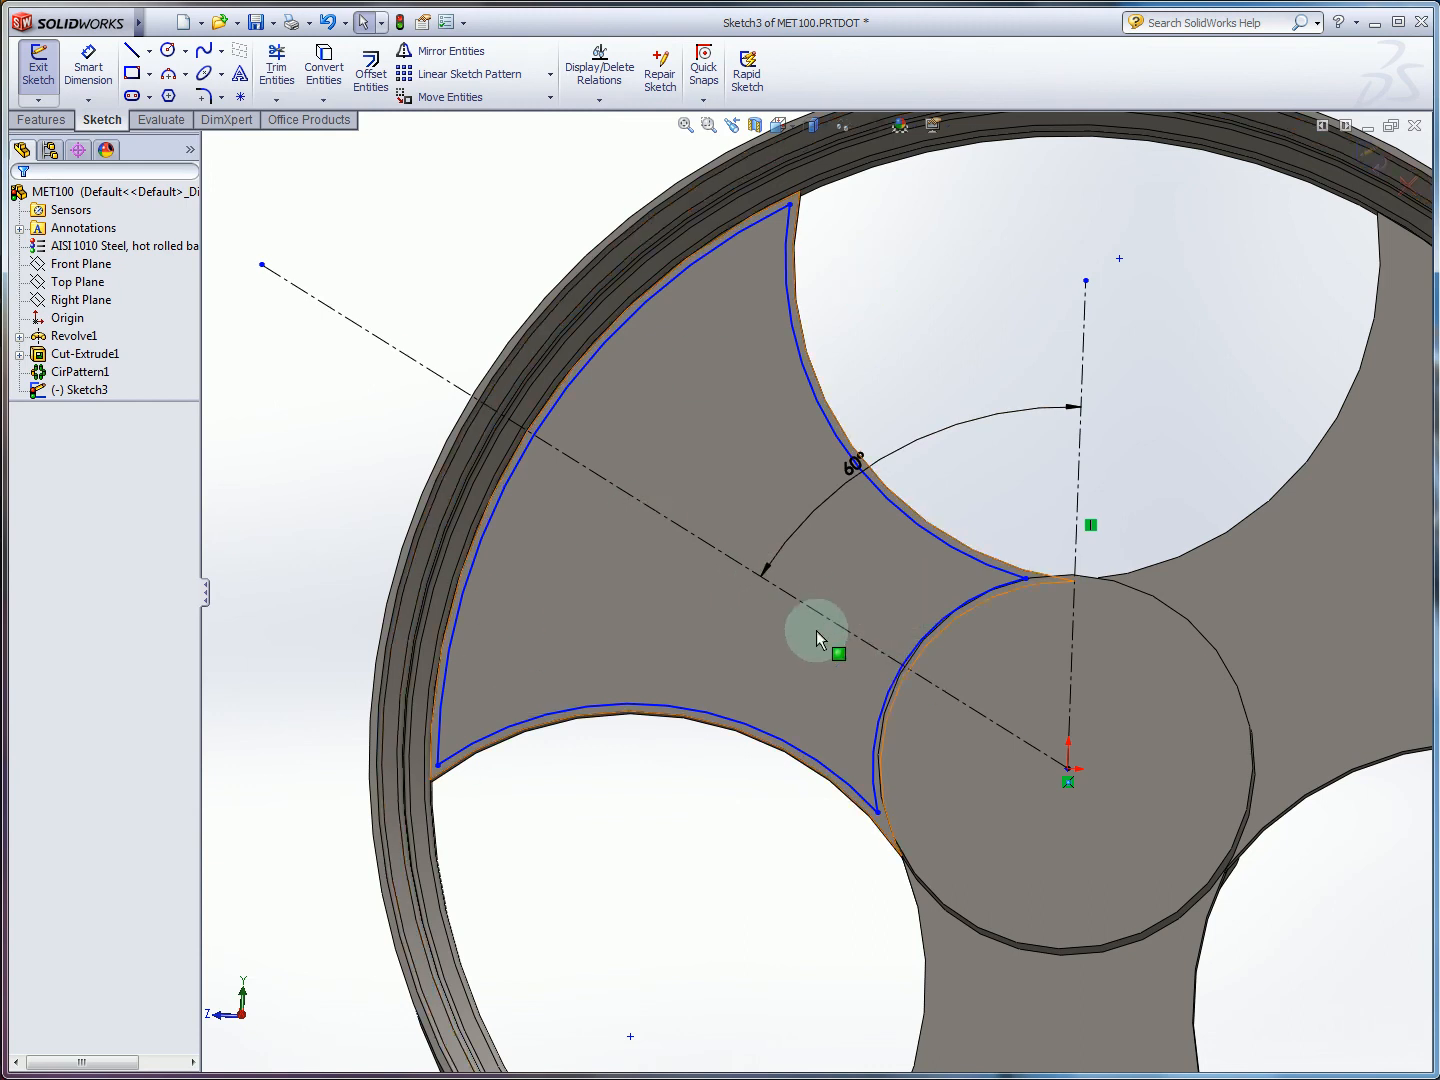
{"action": "left_click", "coordinate": [787, 597]}
{"action": "key", "text": "alt+Tab"}
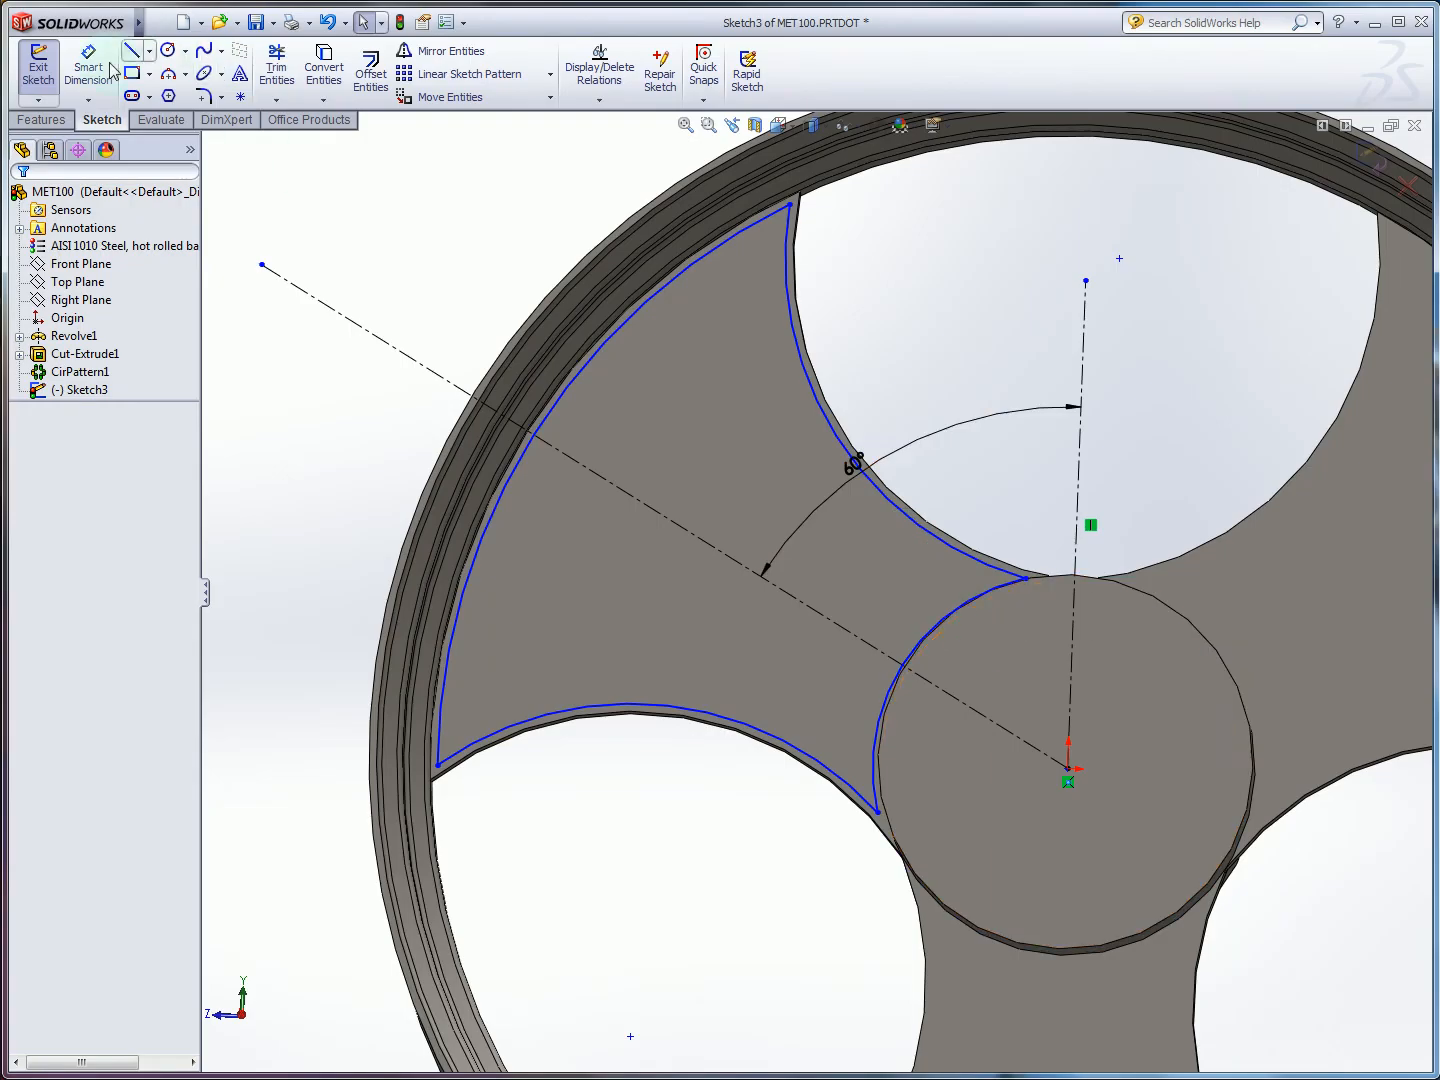
{"action": "left_click", "coordinate": [113, 70]}
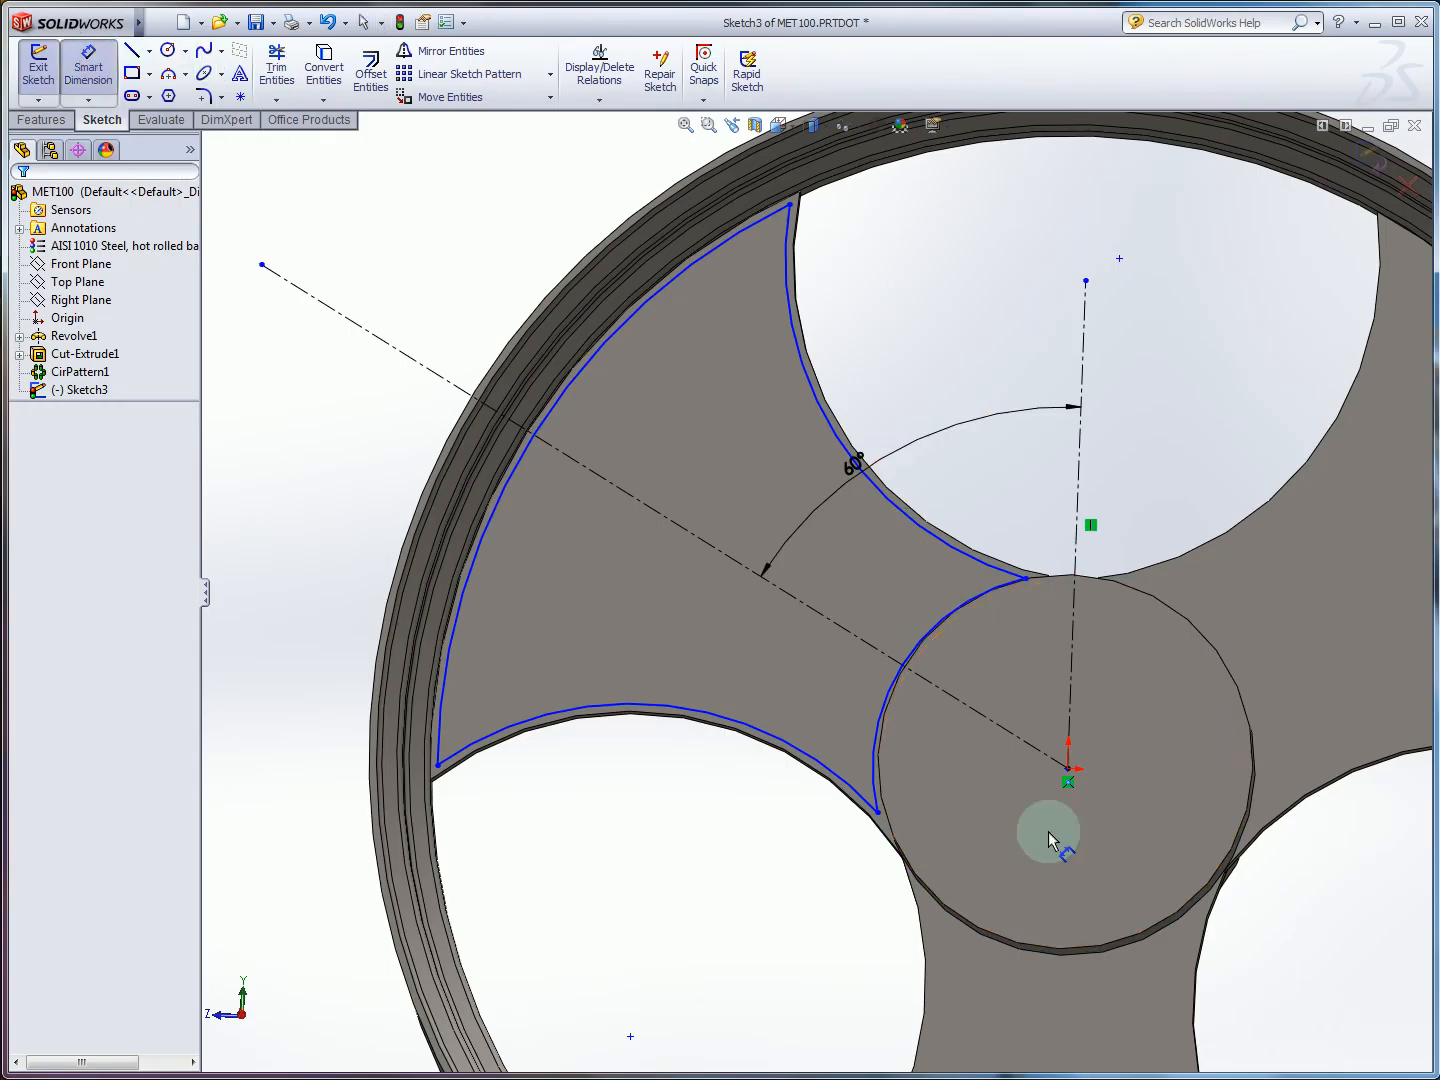
{"action": "left_click", "coordinate": [1068, 772]}
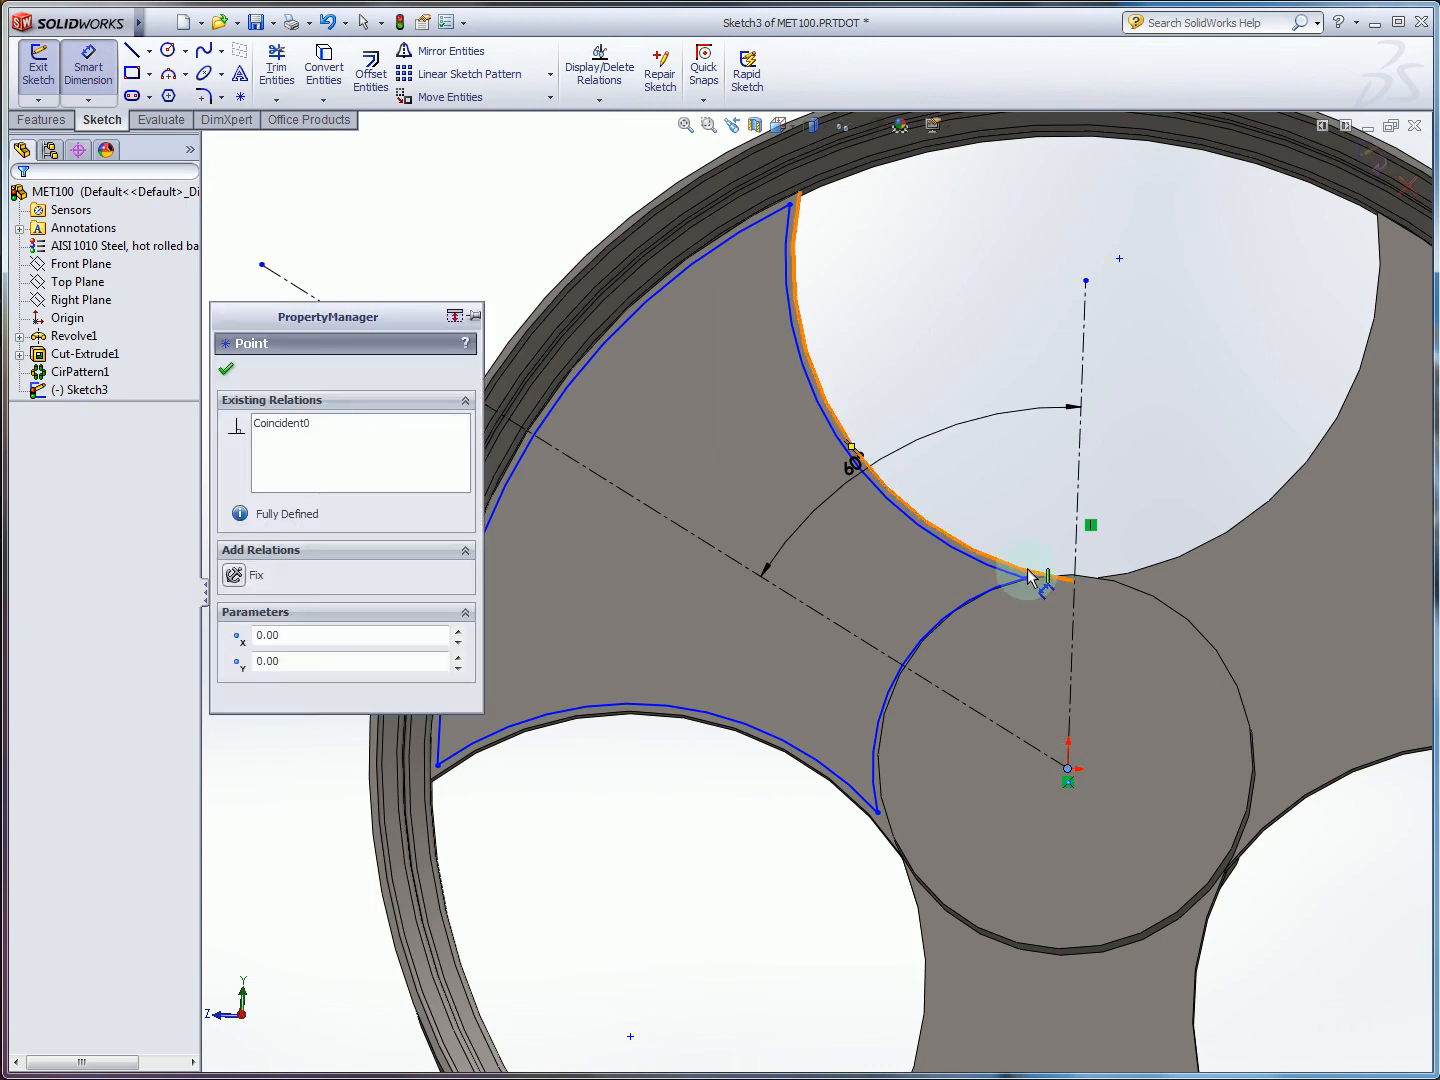
{"action": "left_click", "coordinate": [1025, 583]}
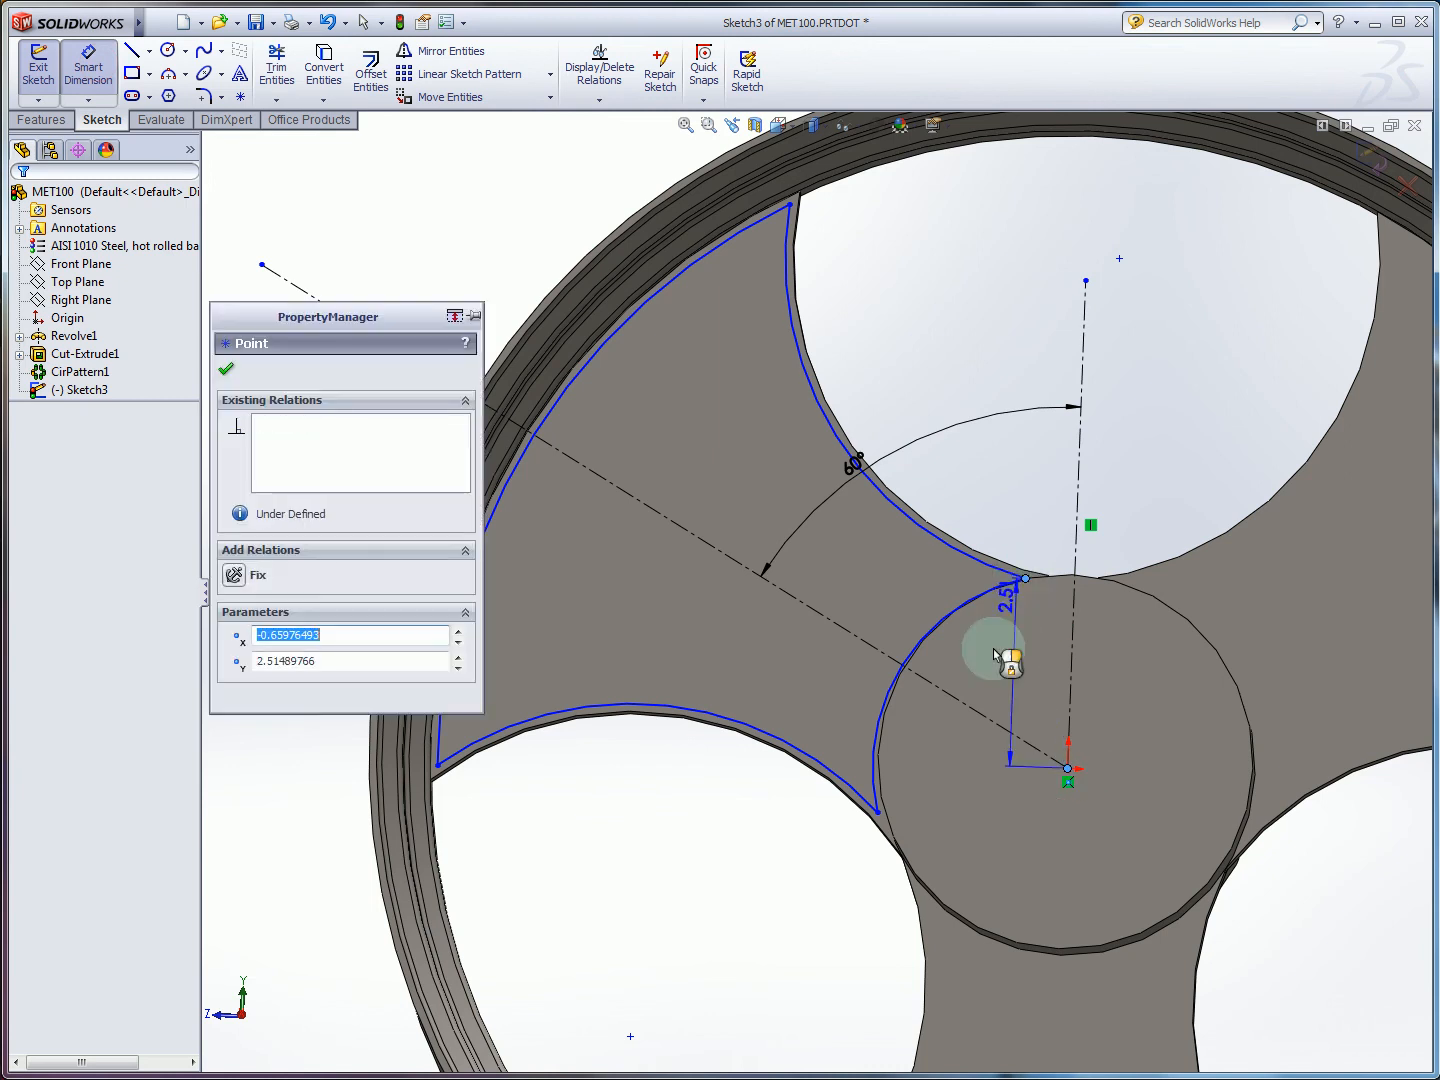
{"action": "left_click", "coordinate": [878, 812]}
{"action": "left_click", "coordinate": [845, 648]}
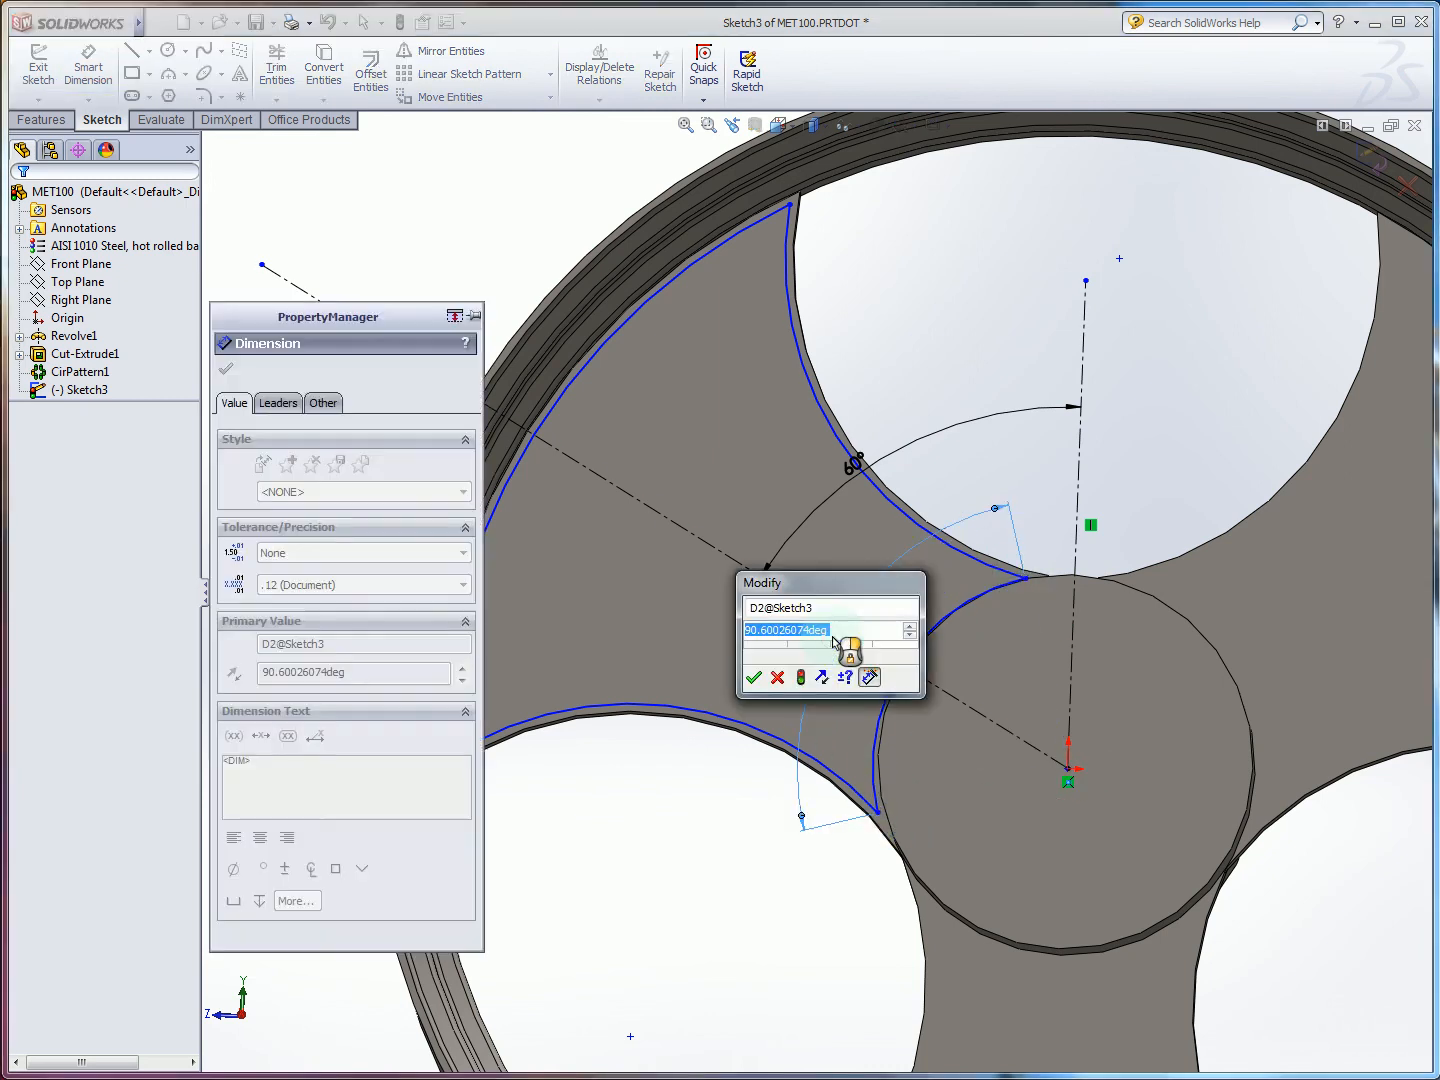
Consult the Wheel Cuts slide in PowerPoint and set the angle between the inner corners to 62.5°.
{"action": "key", "text": "alt+Tab"}
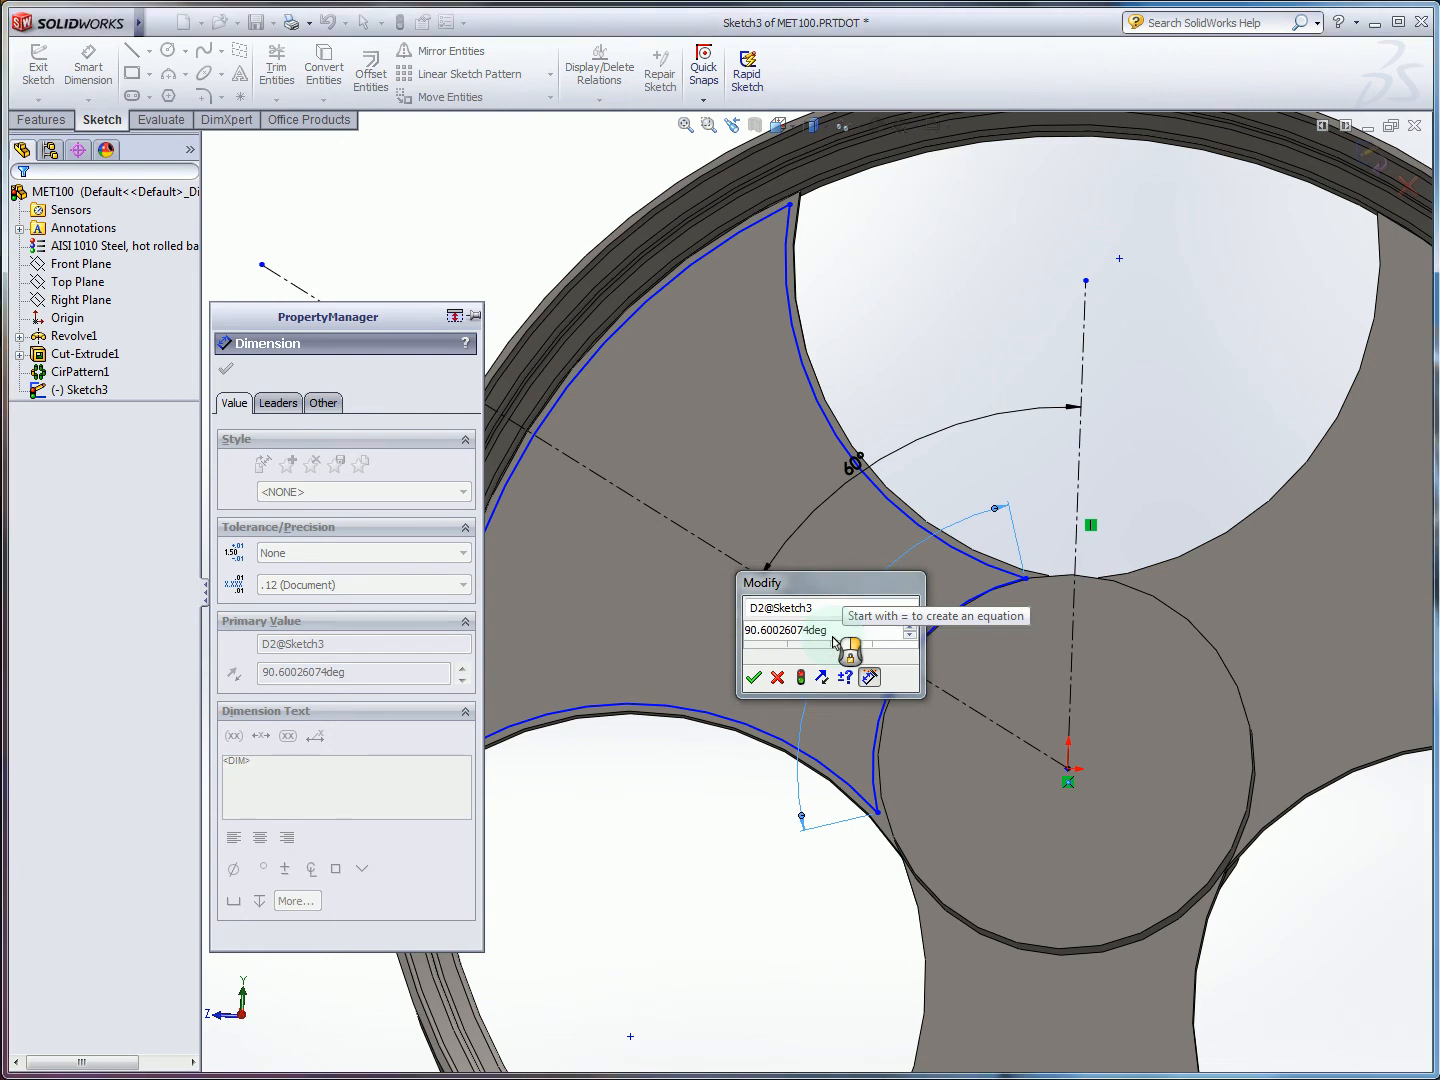
{"action": "key", "text": "alt+Tab"}
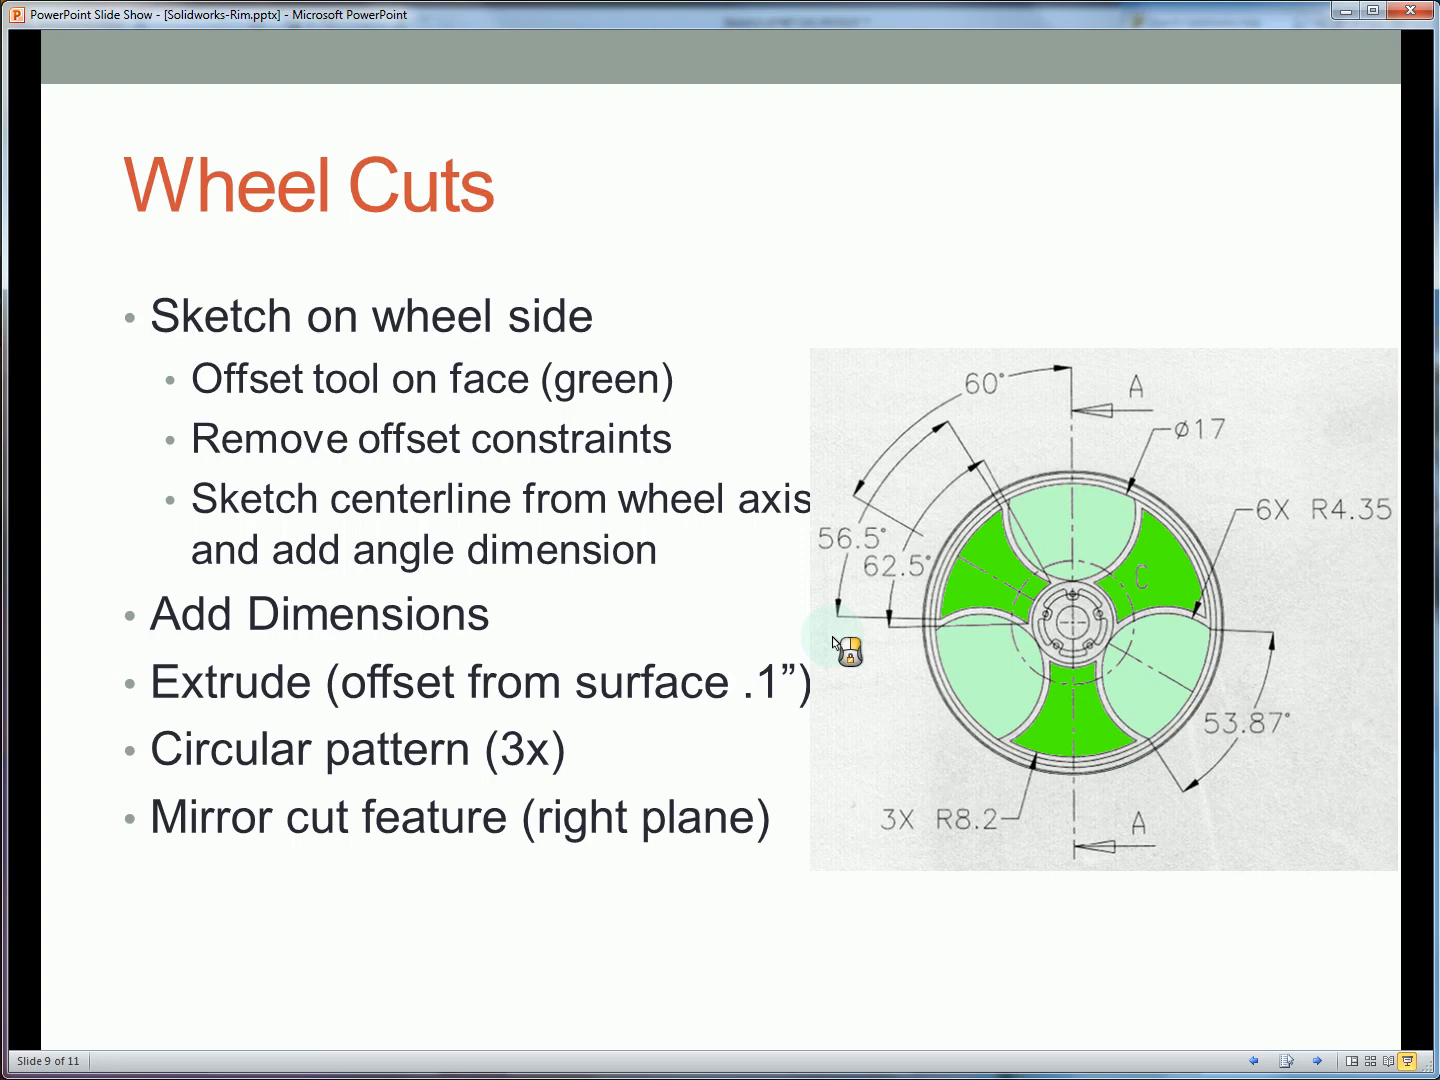
{"action": "key", "text": "alt+Tab"}
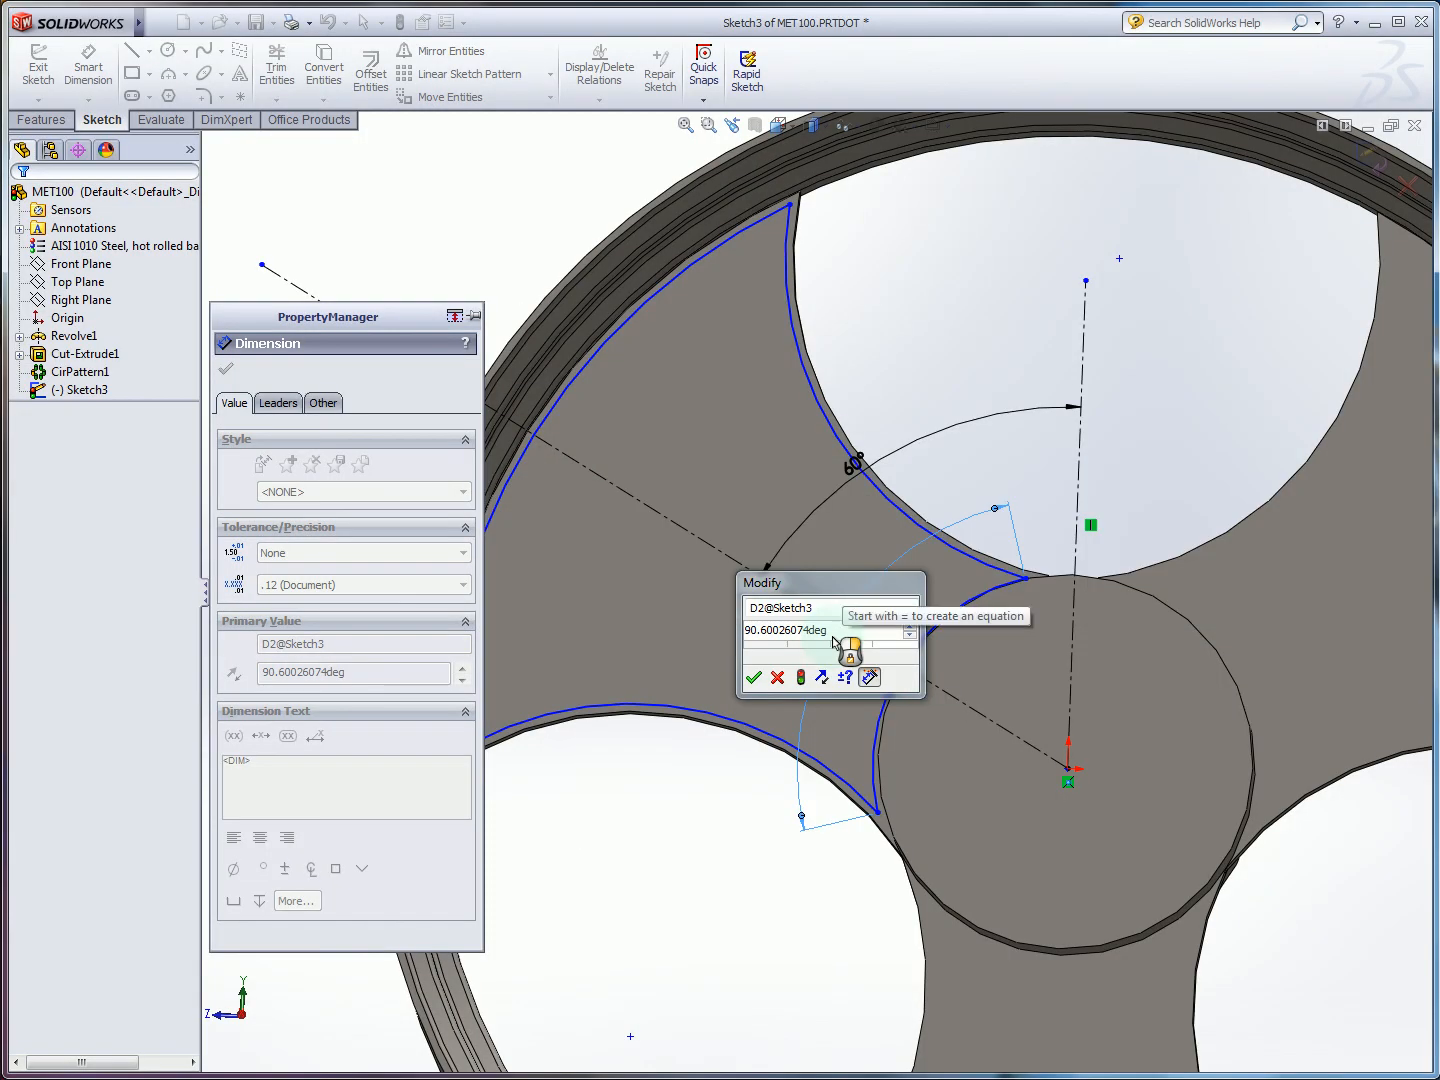
{"action": "double_click", "coordinate": [781, 633]}
{"action": "type", "text": "82"}
{"action": "key", "text": "Return"}
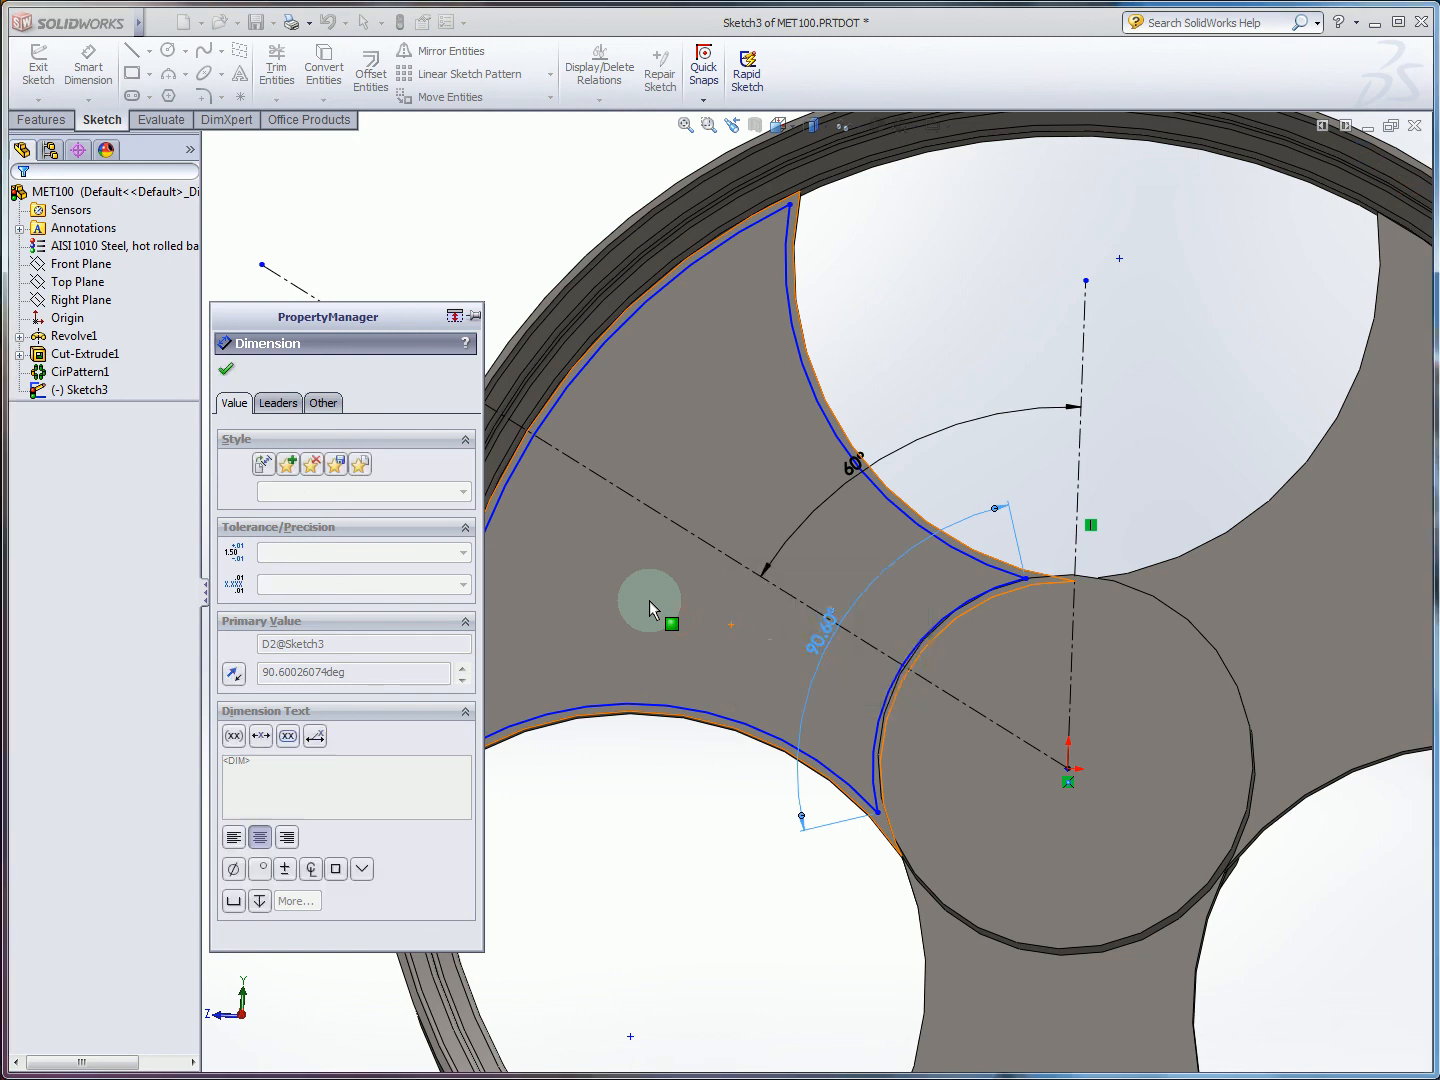
Add an angular dimension about the origin between the pocket outline's two outer corners at the rim.
{"action": "scroll", "coordinate": [814, 598], "scroll_direction": "up", "scroll_amount": 1}
{"action": "scroll", "coordinate": [831, 609], "scroll_direction": "down", "scroll_amount": 1}
{"action": "scroll", "coordinate": [855, 592], "scroll_direction": "up", "scroll_amount": 1}
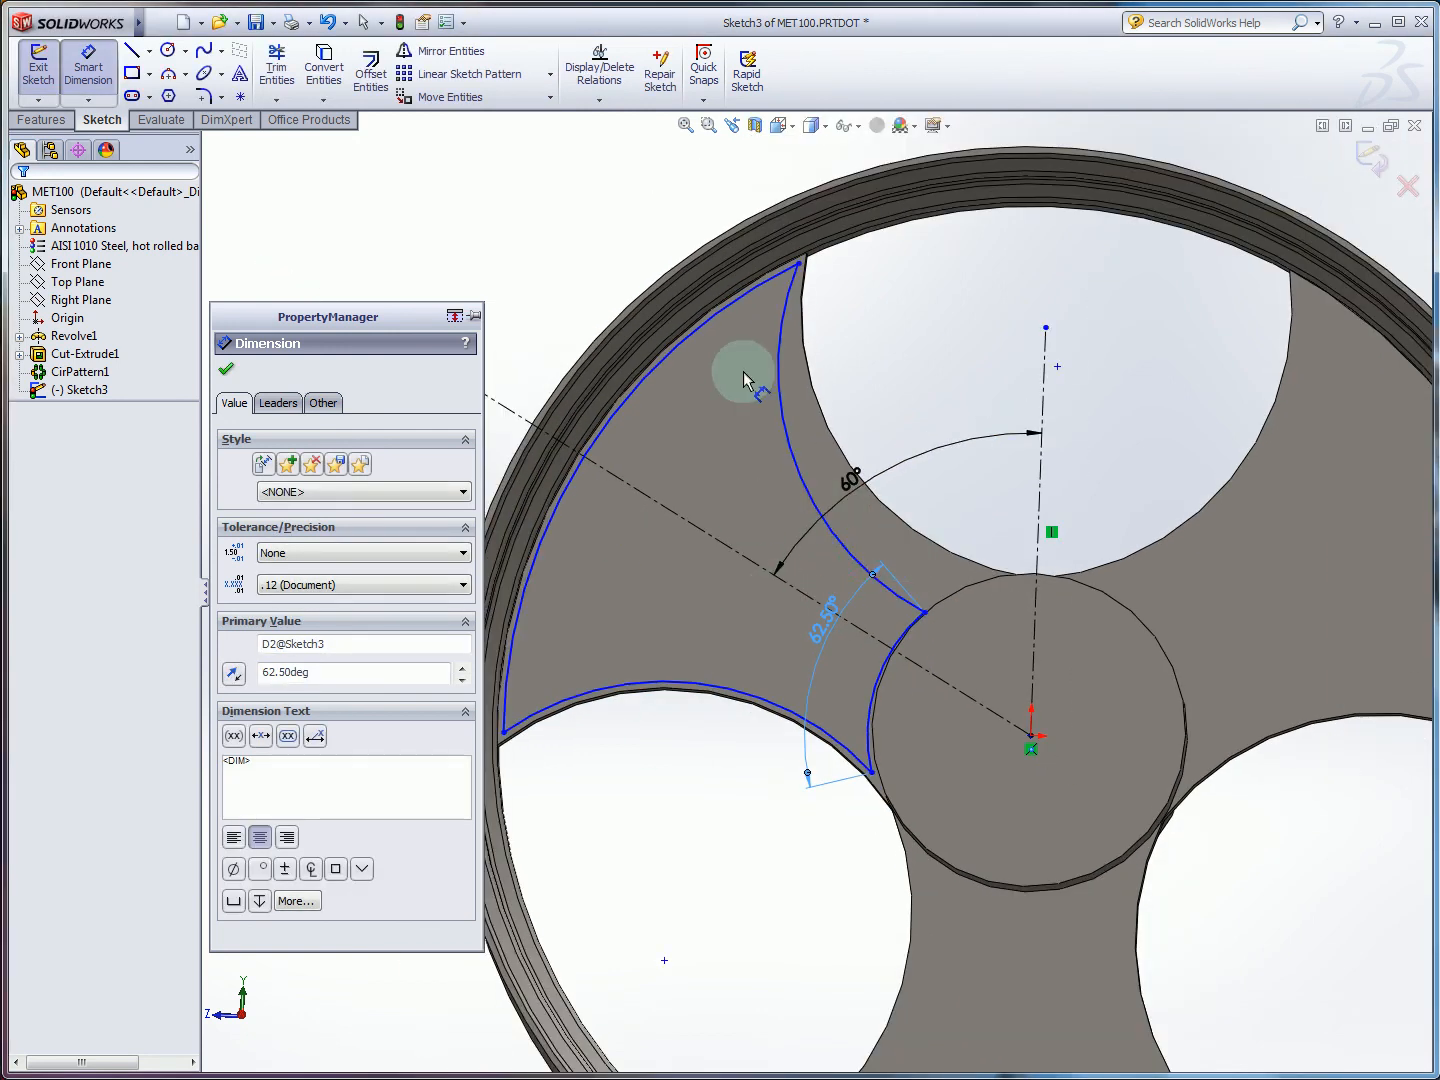
{"action": "left_click", "coordinate": [799, 266]}
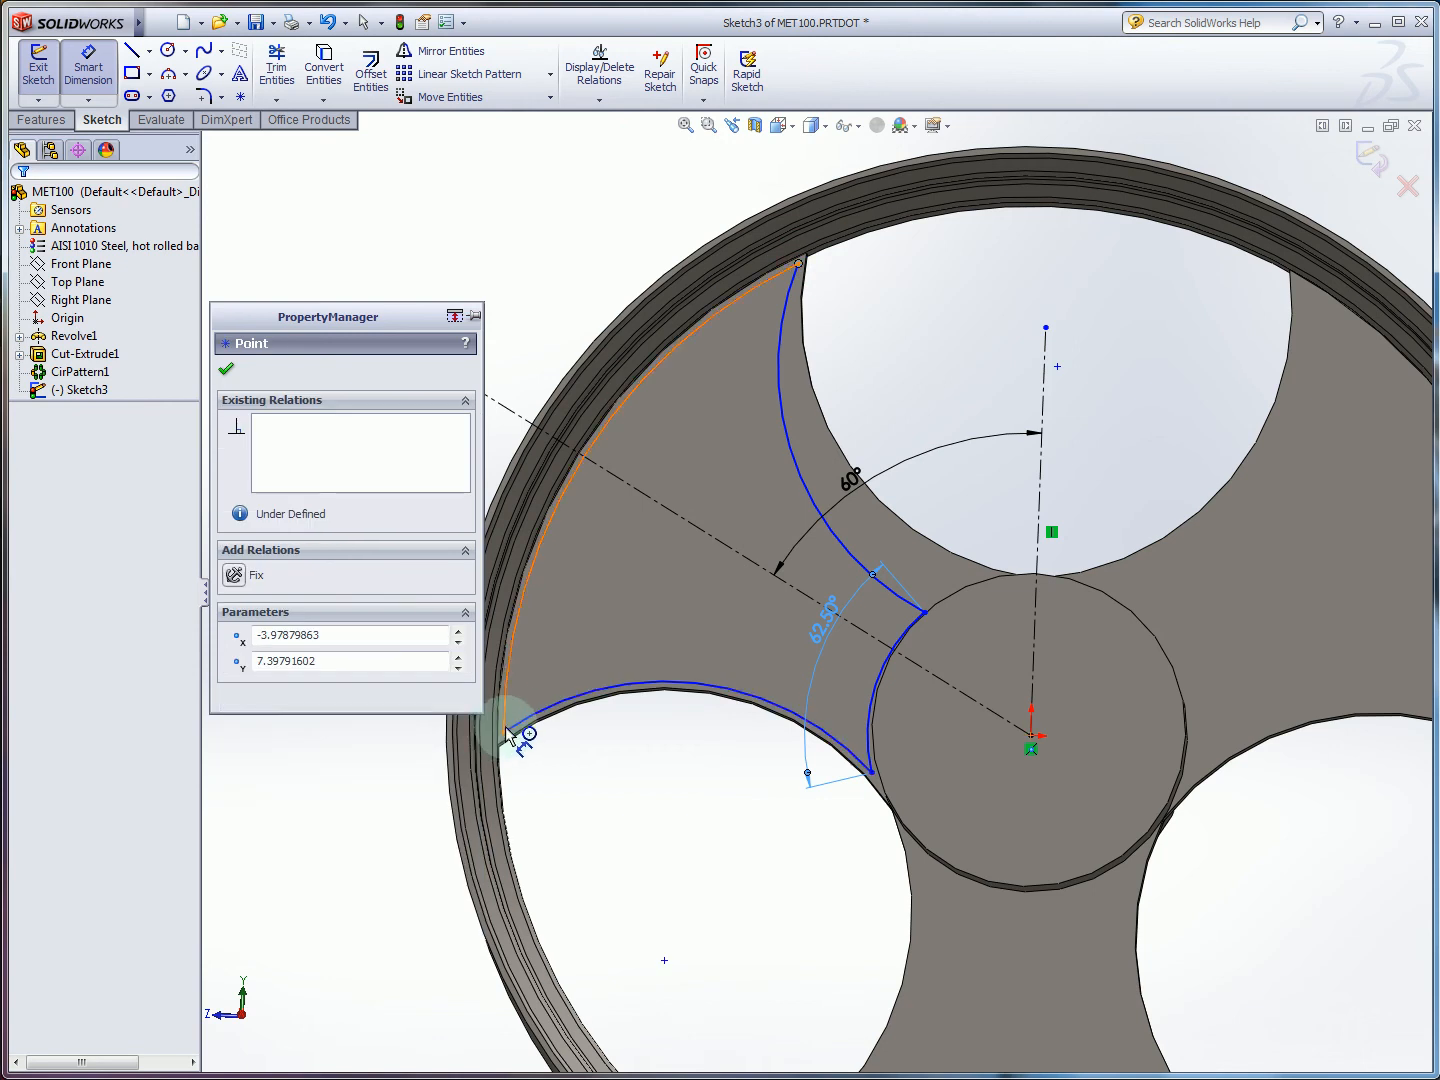
{"action": "key", "text": "Escape"}
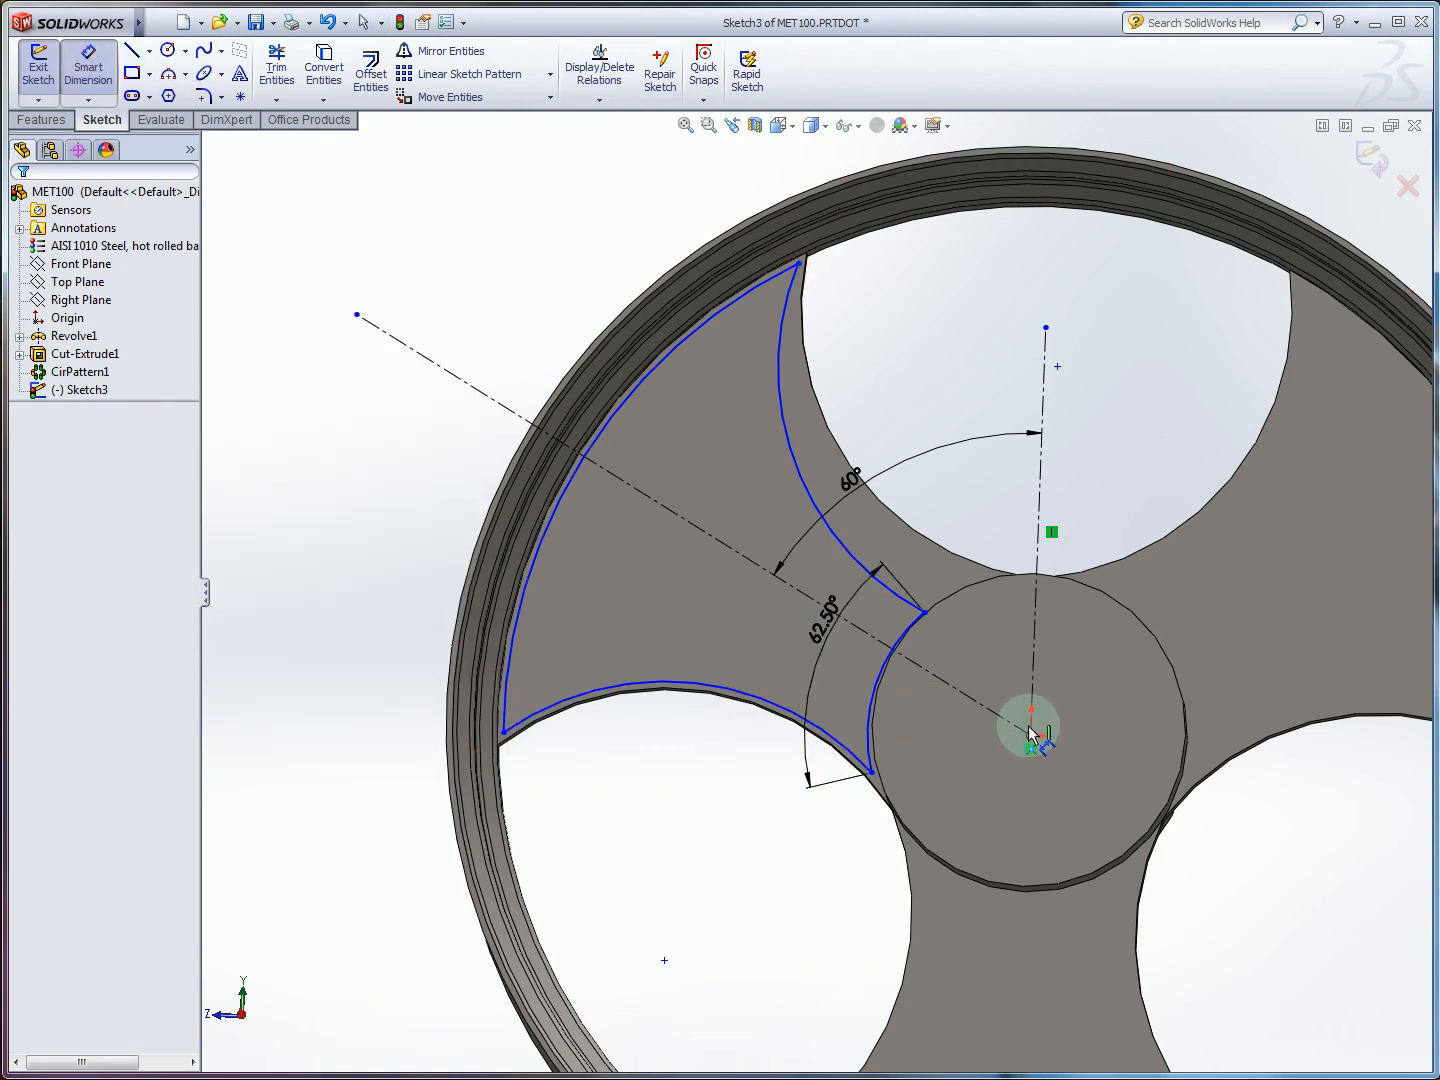
{"action": "left_click", "coordinate": [1032, 734]}
{"action": "left_click", "coordinate": [800, 265]}
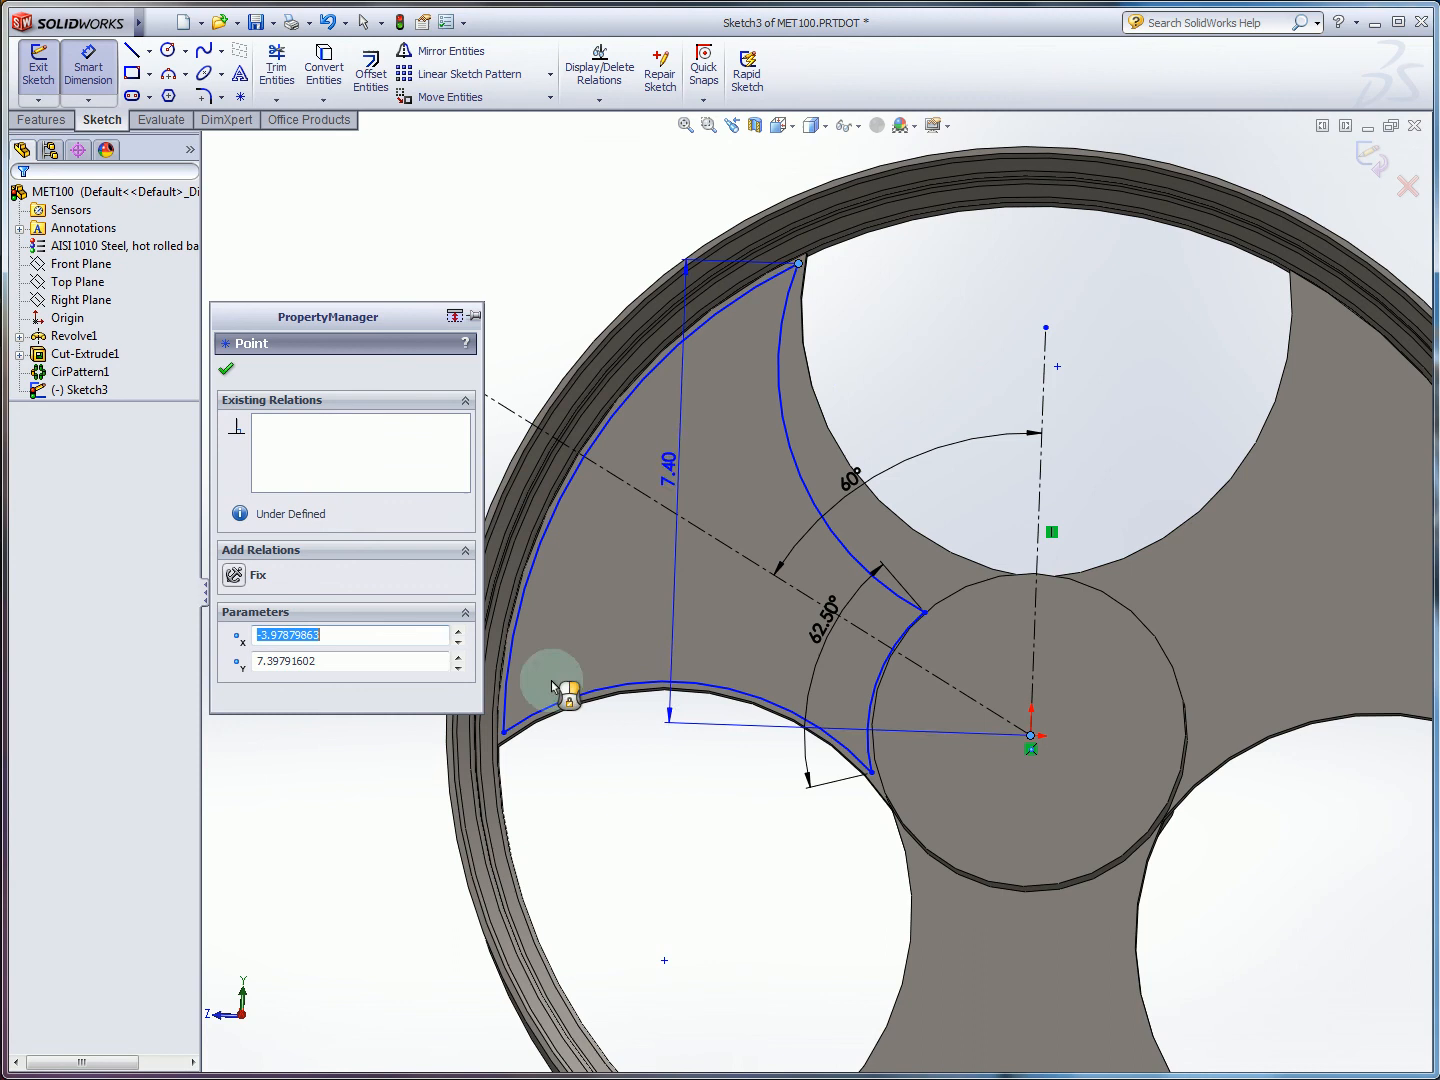
{"action": "left_click", "coordinate": [505, 733]}
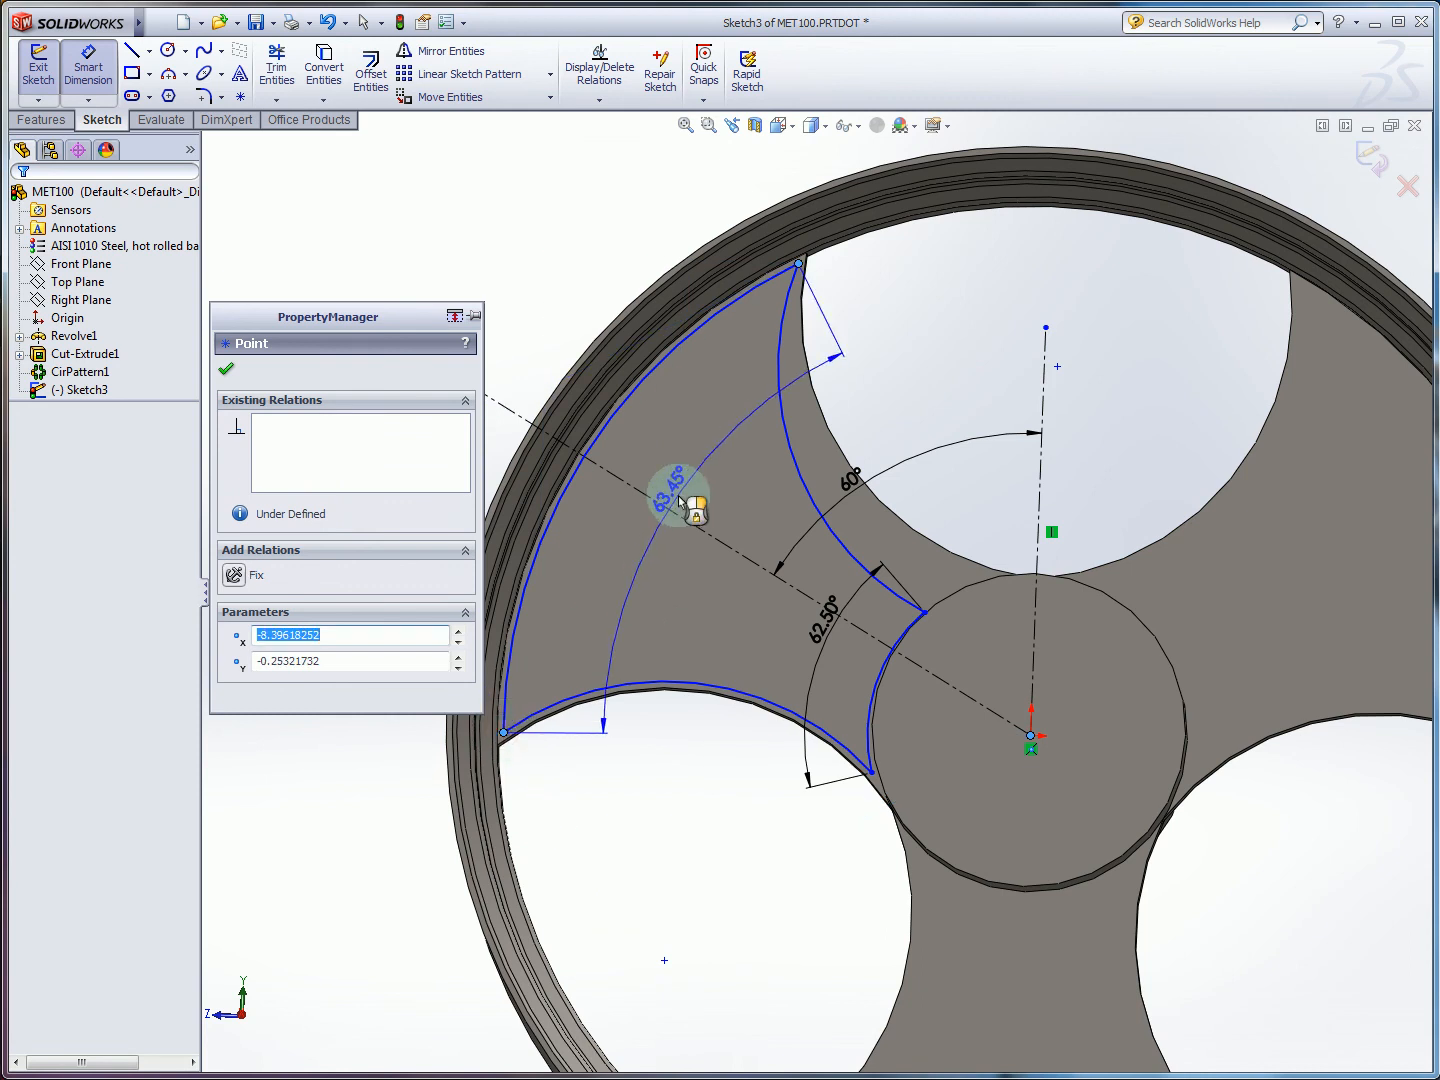
{"action": "left_click", "coordinate": [688, 495]}
Consult the Wheel Cuts slide in PowerPoint and set the angle between the outer corners to 56.5°.
{"action": "key", "text": "alt+Tab"}
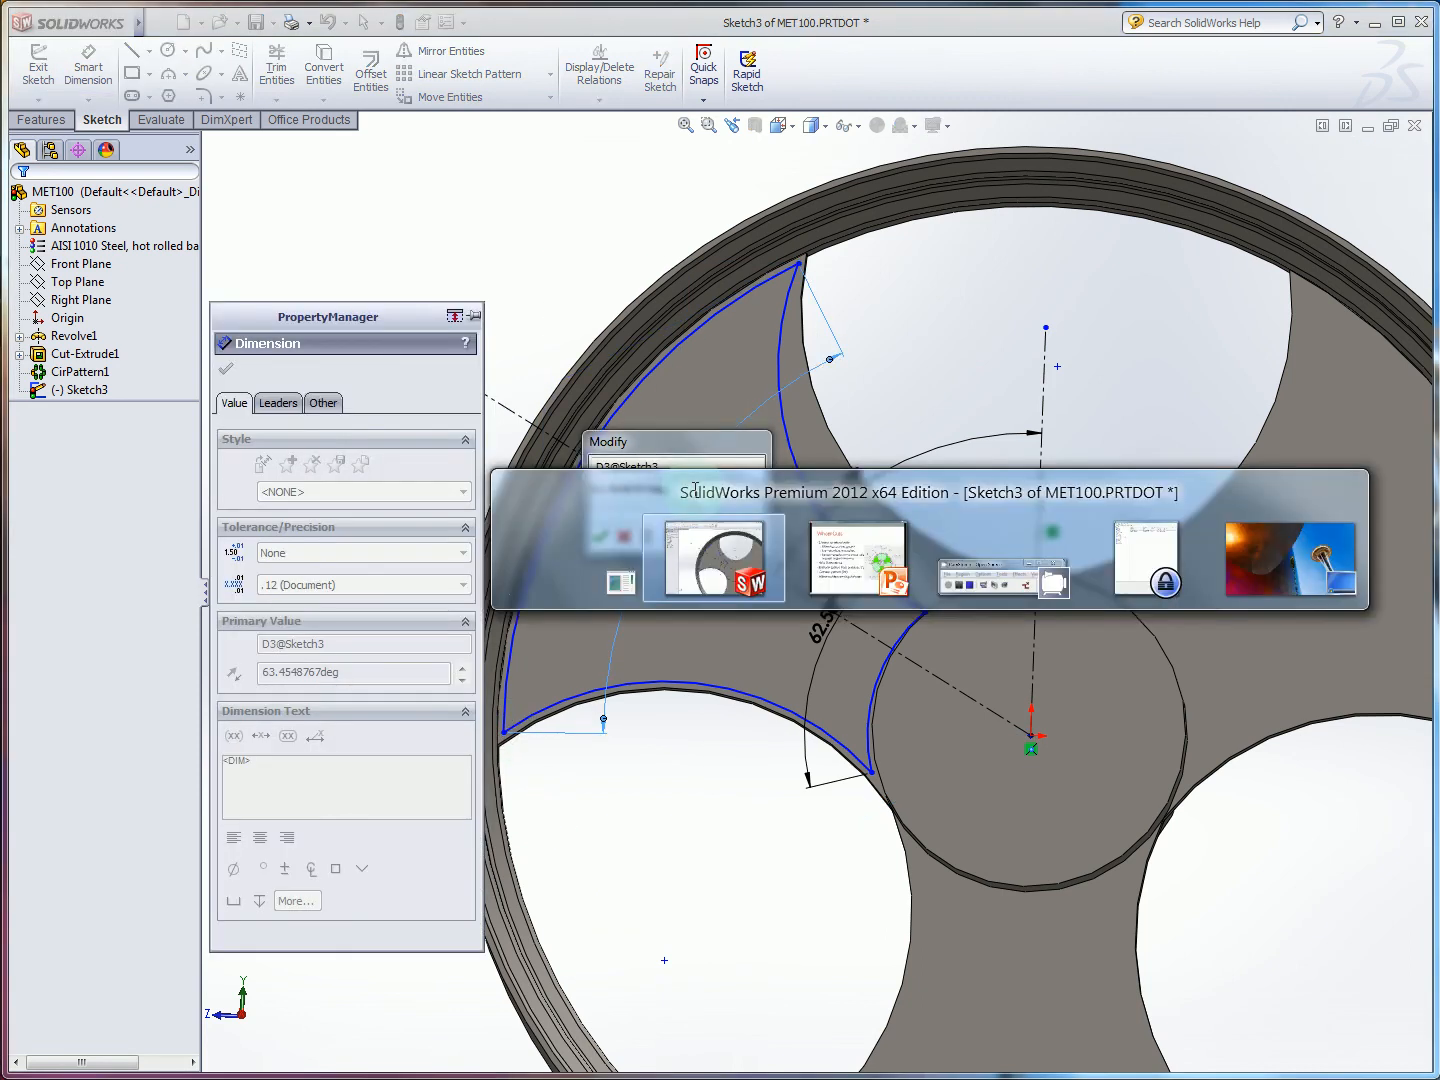
{"action": "key", "text": "alt+Tab"}
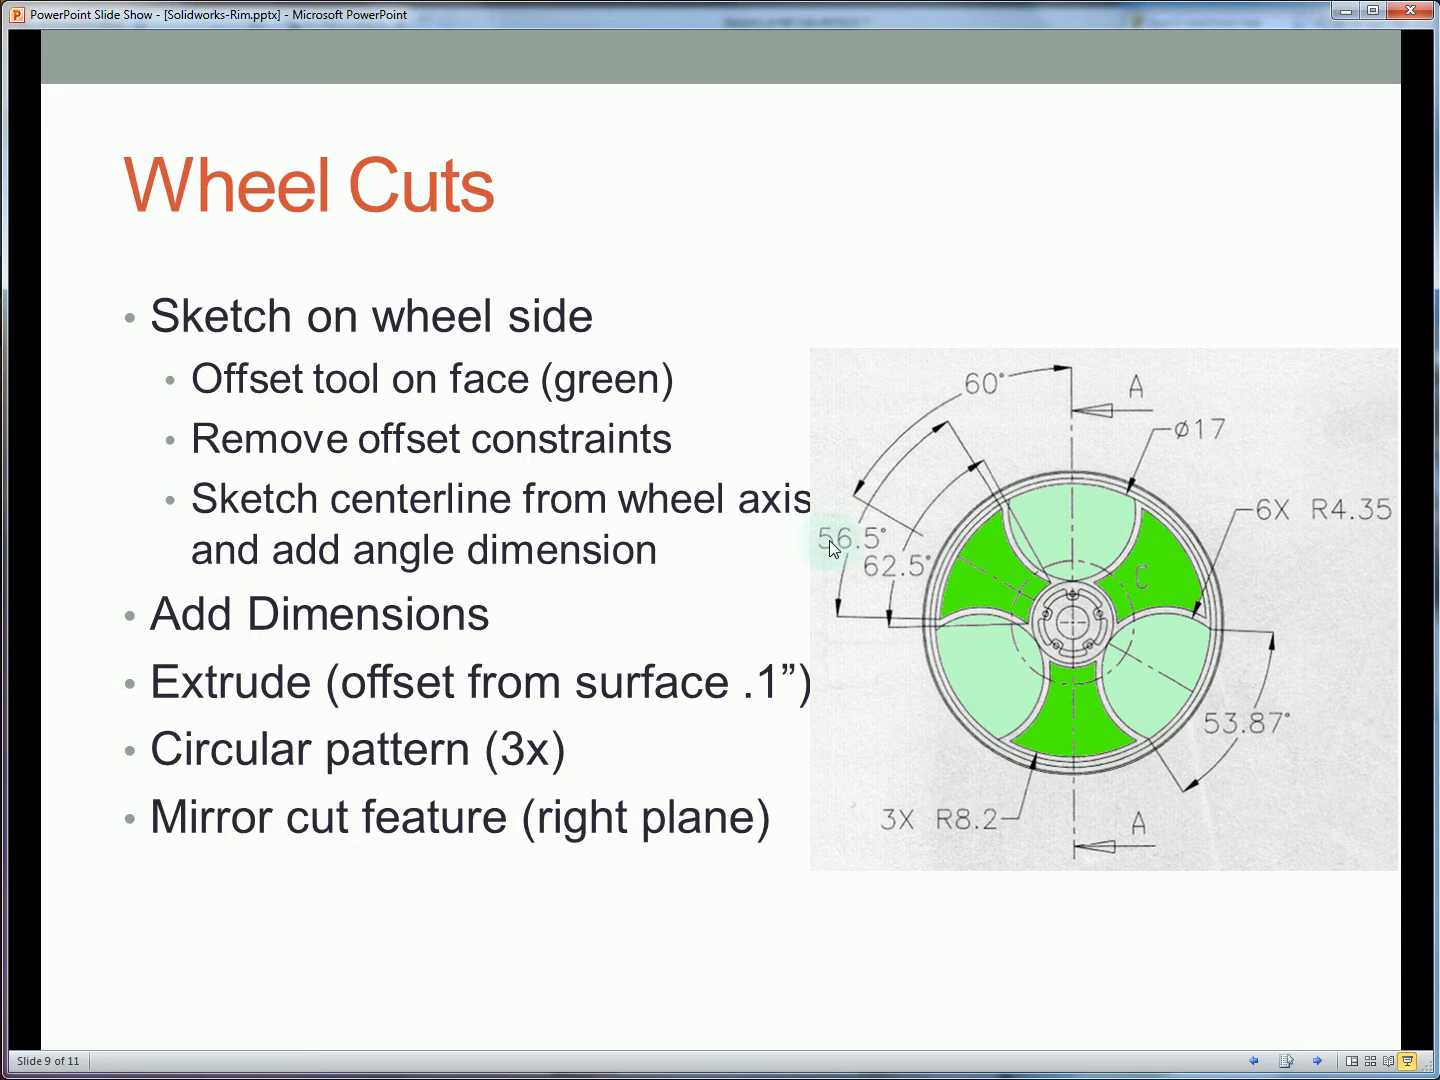
{"action": "key", "text": "alt+Tab"}
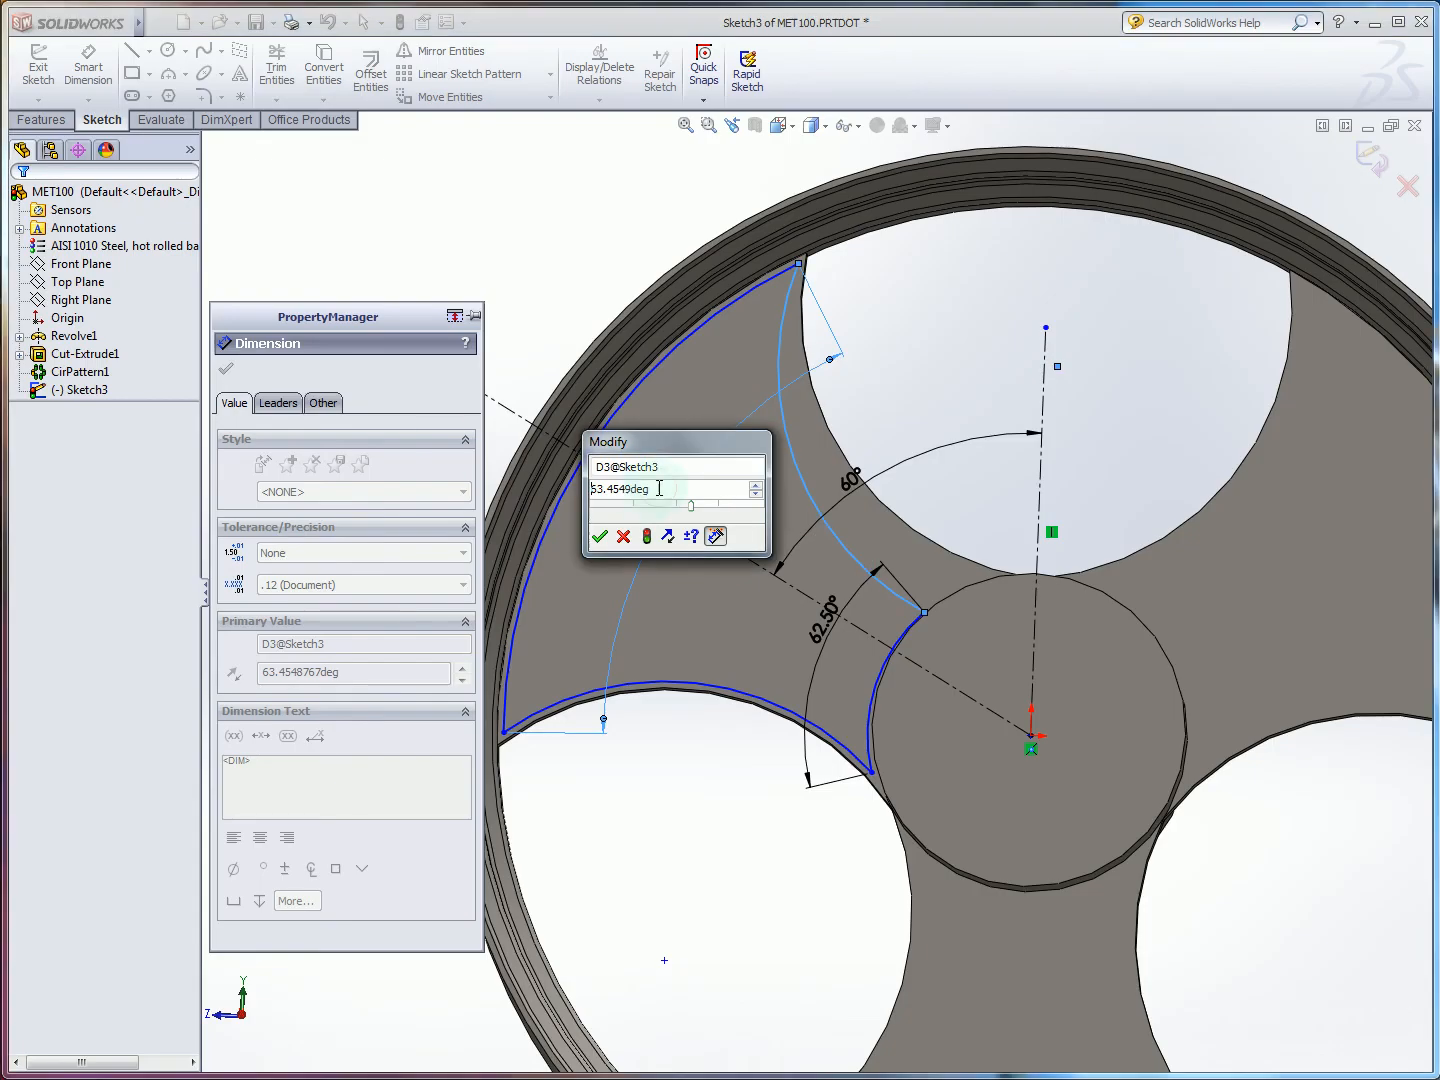
{"action": "type", "text": "56.5"}
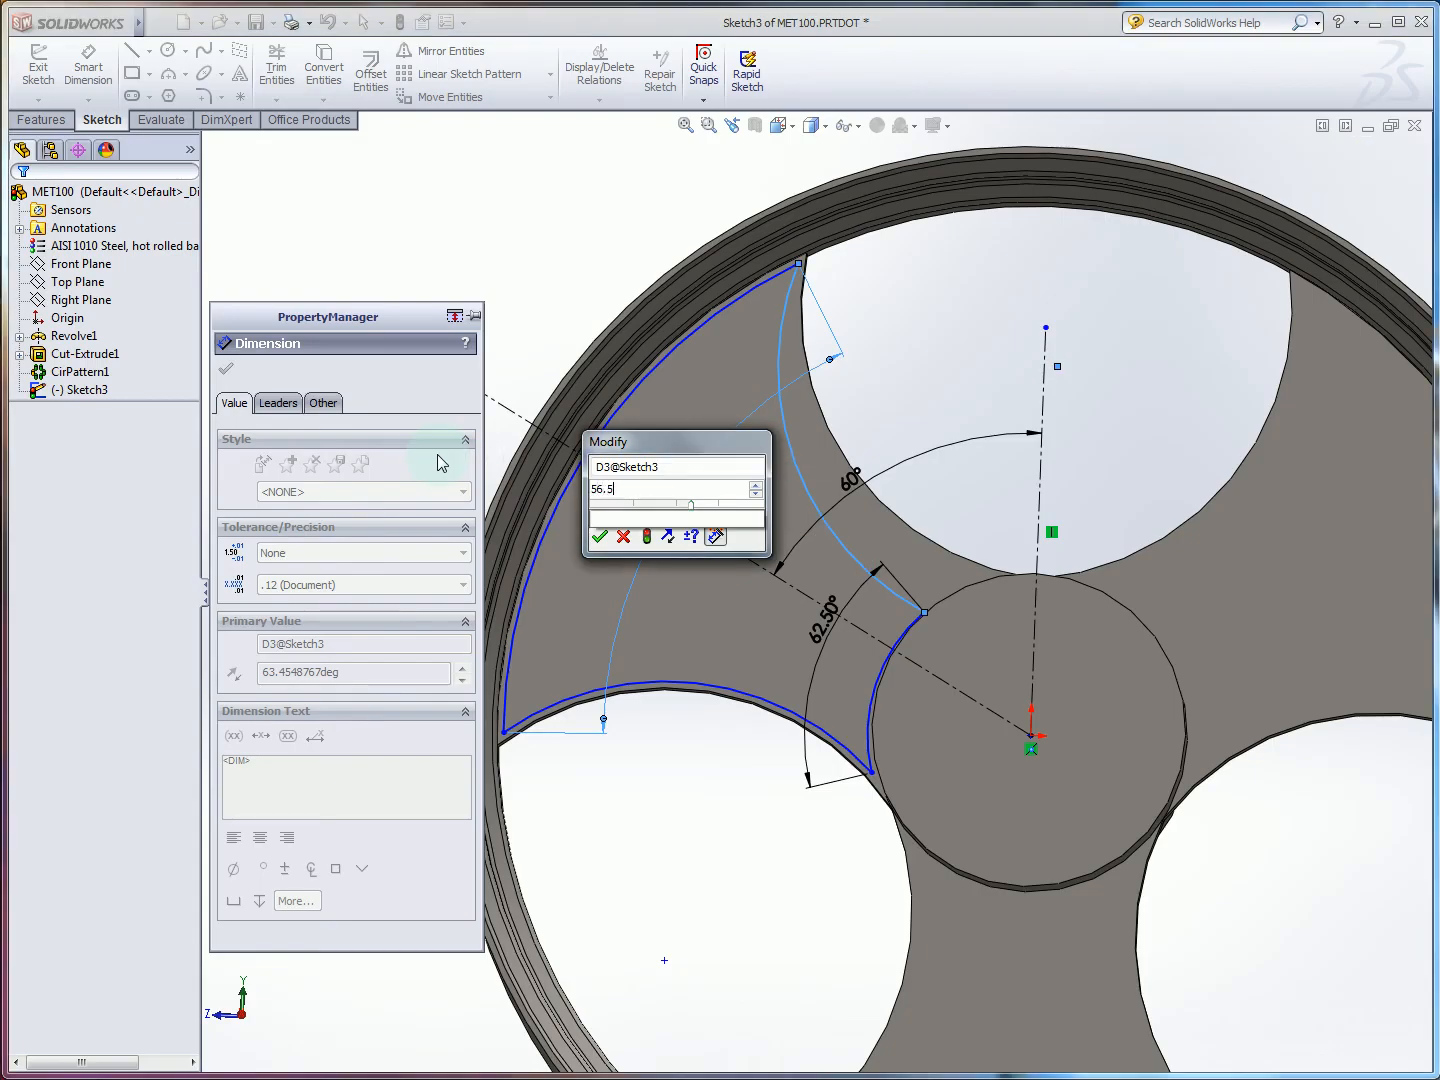
{"action": "key", "text": "Return"}
{"action": "scroll", "coordinate": [600, 518], "scroll_direction": "up", "scroll_amount": 2}
{"action": "scroll", "coordinate": [607, 521], "scroll_direction": "down", "scroll_amount": 1}
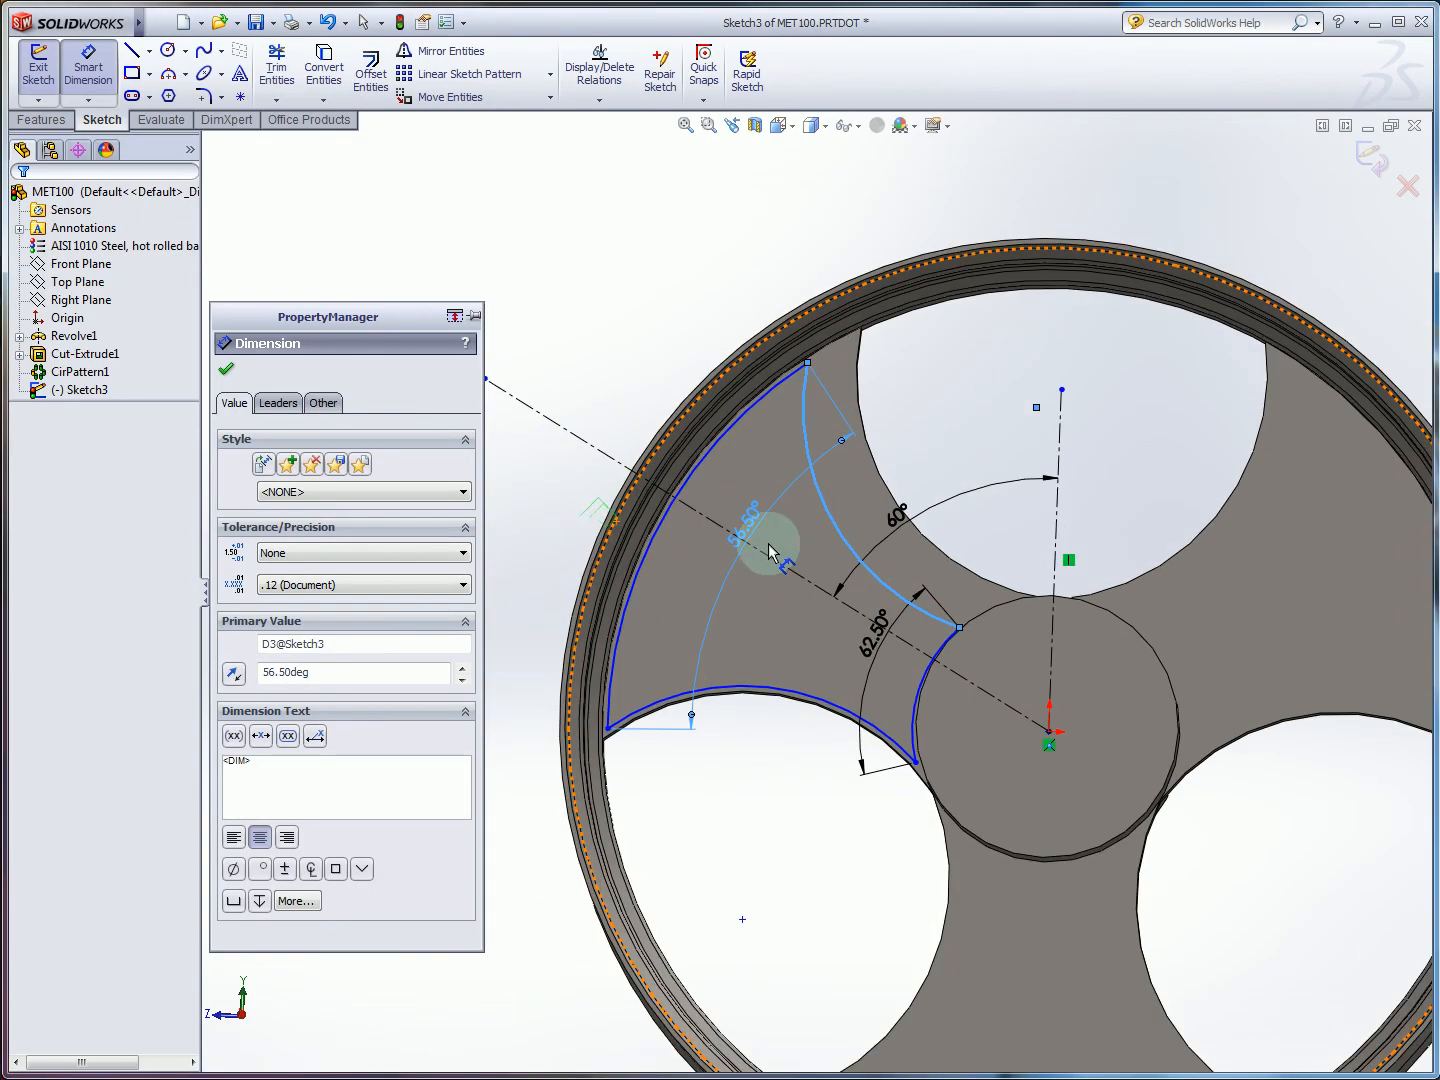
{"action": "scroll", "coordinate": [914, 589], "scroll_direction": "down", "scroll_amount": 1}
{"action": "key", "text": "Escape"}
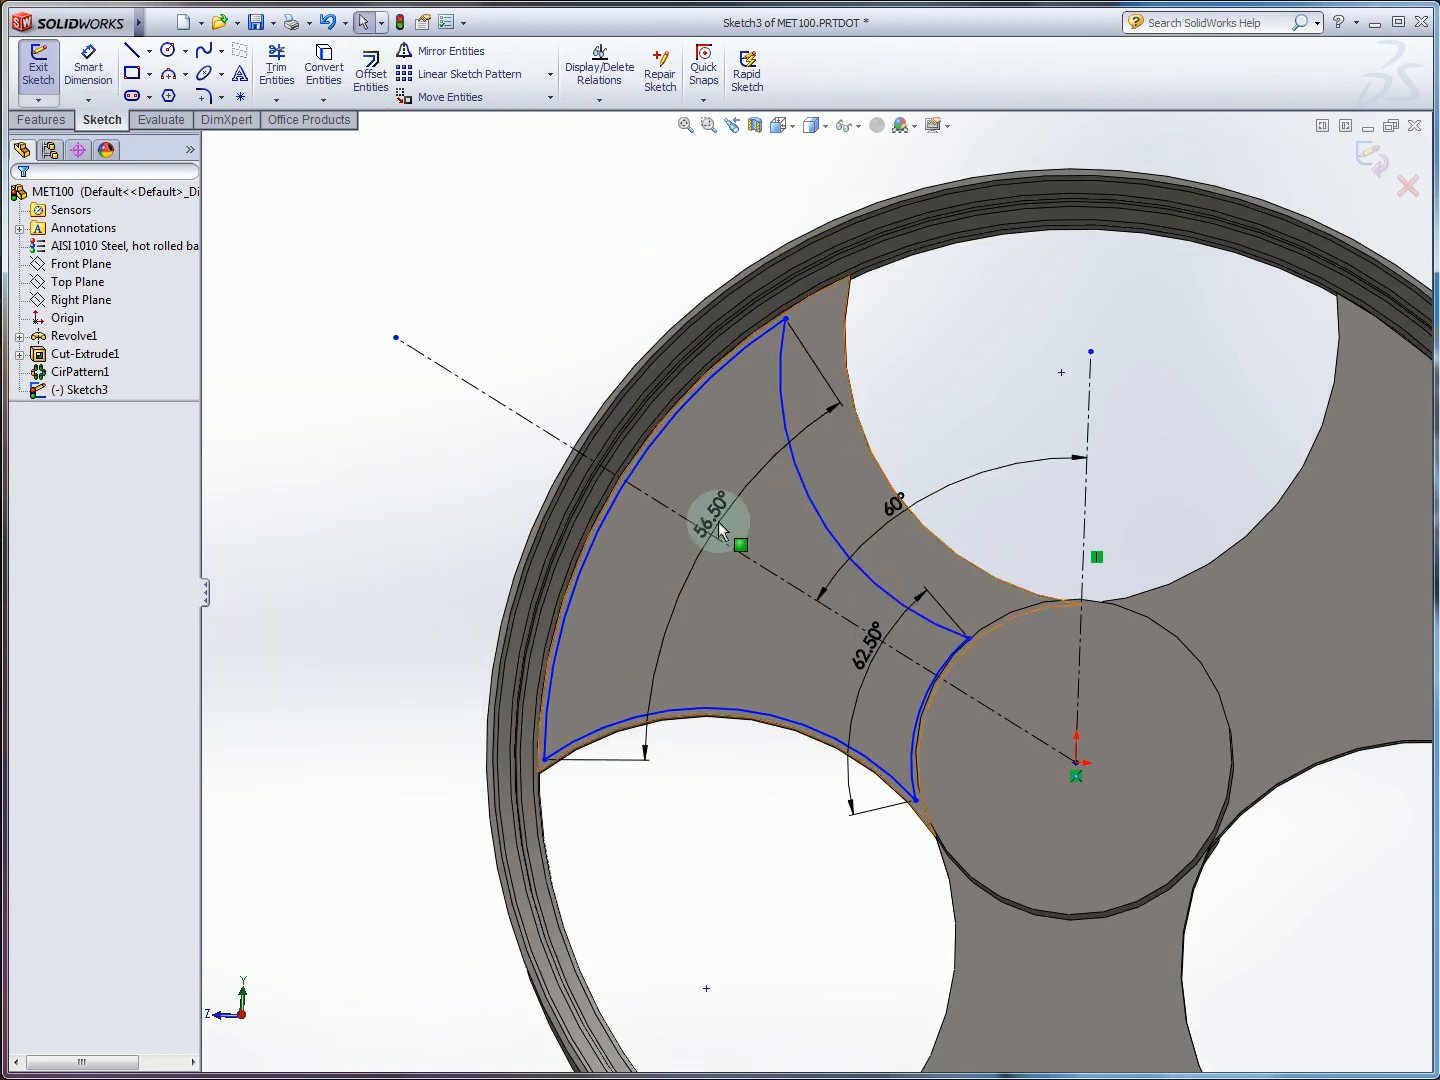
Make the pocket outline's two outer corners symmetric about the slanted centerline.
{"action": "left_click", "coordinate": [544, 760]}
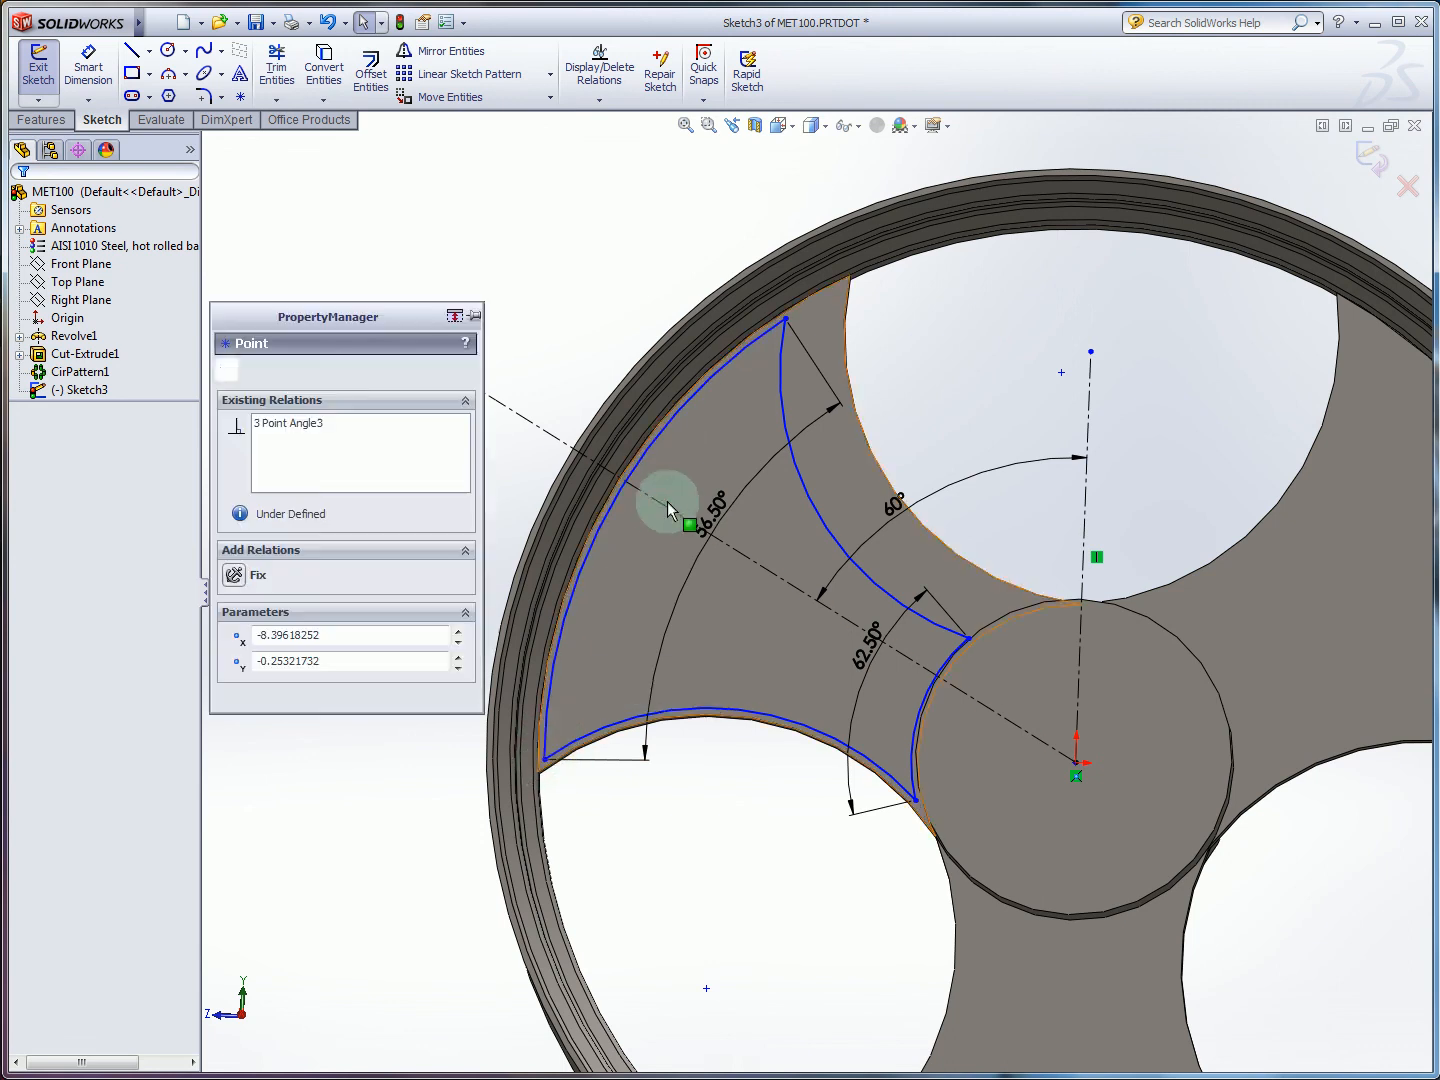
{"action": "left_click", "coordinate": [659, 502], "text": "ctrl"}
{"action": "left_click", "coordinate": [787, 320], "text": "ctrl"}
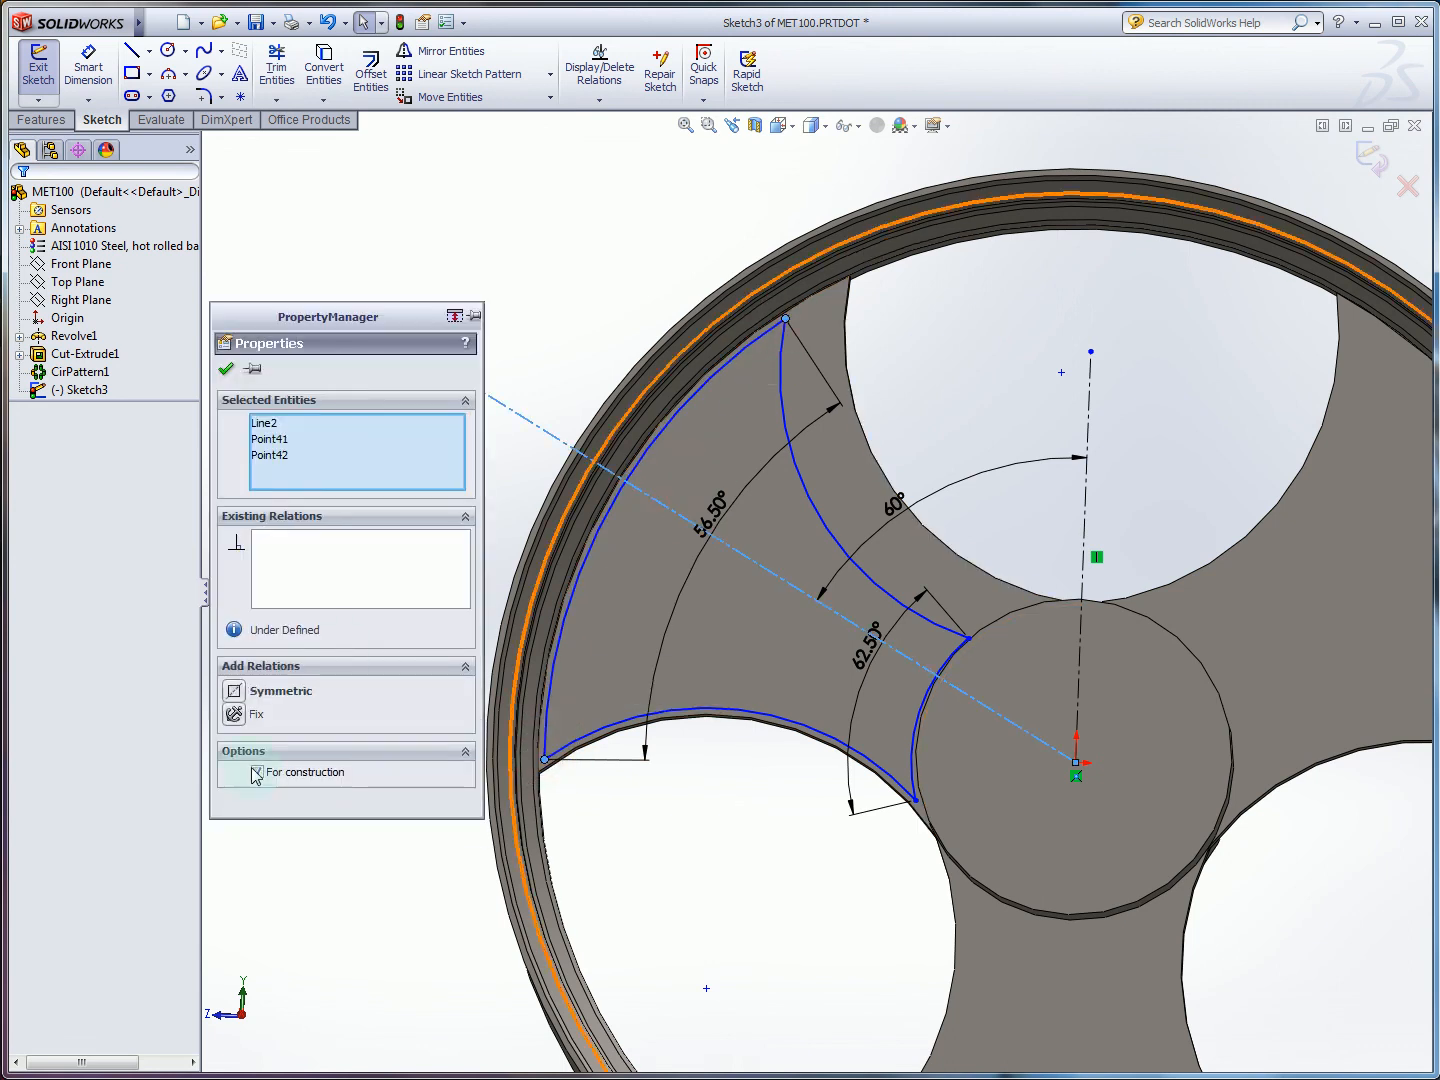
{"action": "left_click", "coordinate": [270, 690]}
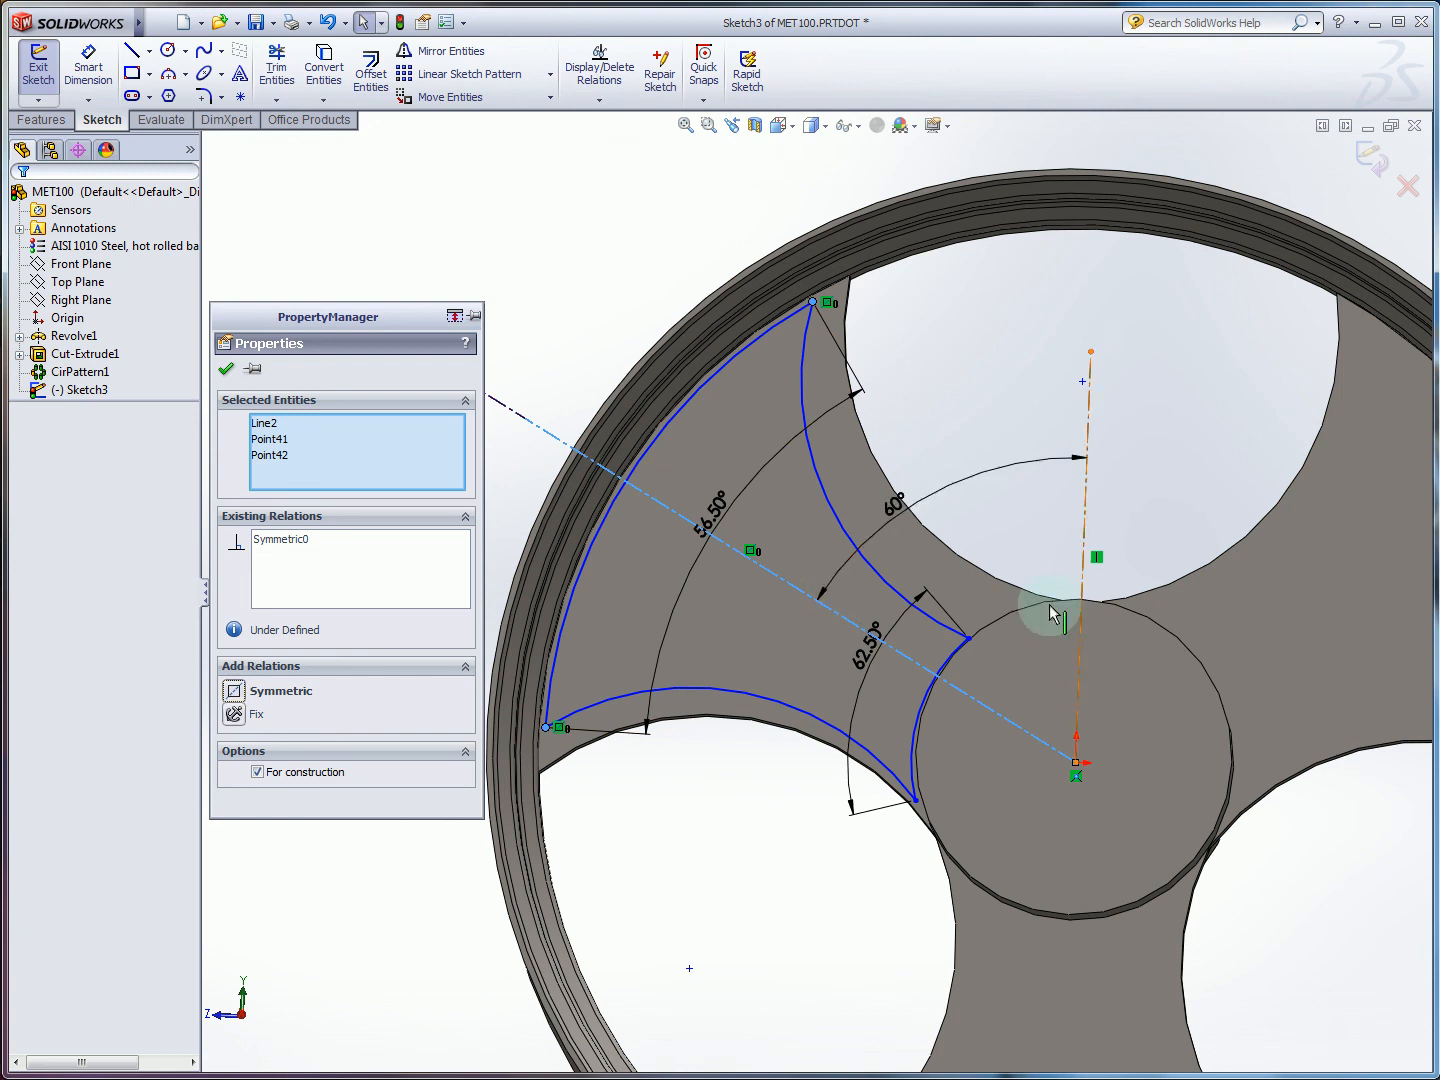
{"action": "key", "text": "Escape"}
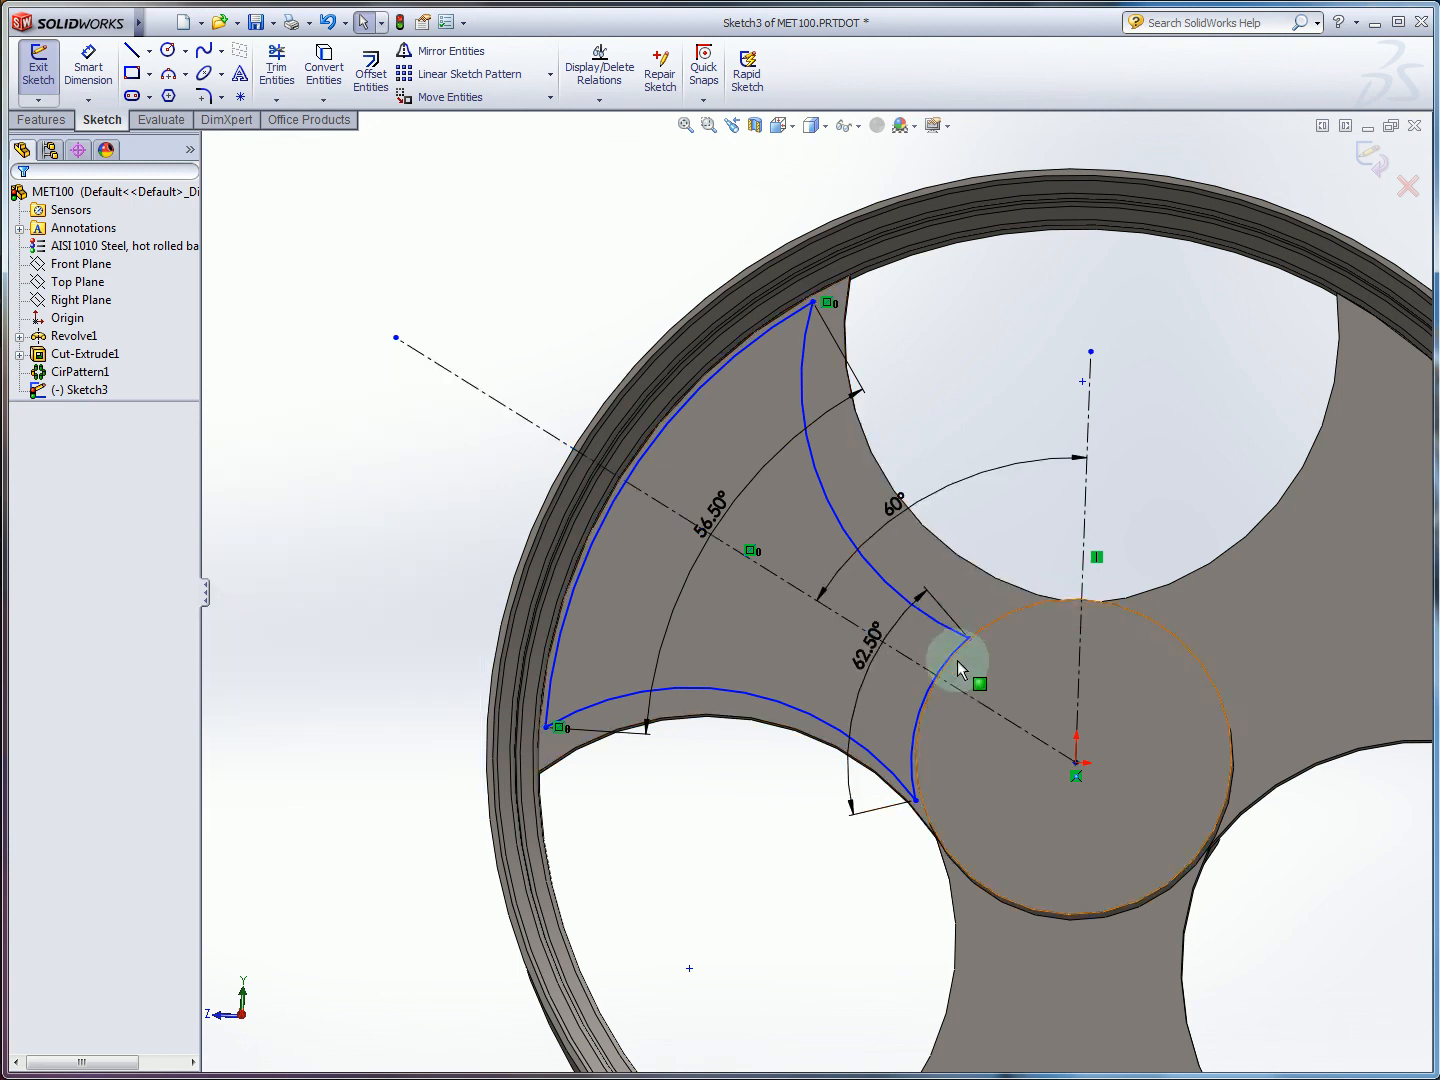
Make the pocket outline's two inner corners symmetric about the slanted centerline.
{"action": "left_click", "coordinate": [916, 798]}
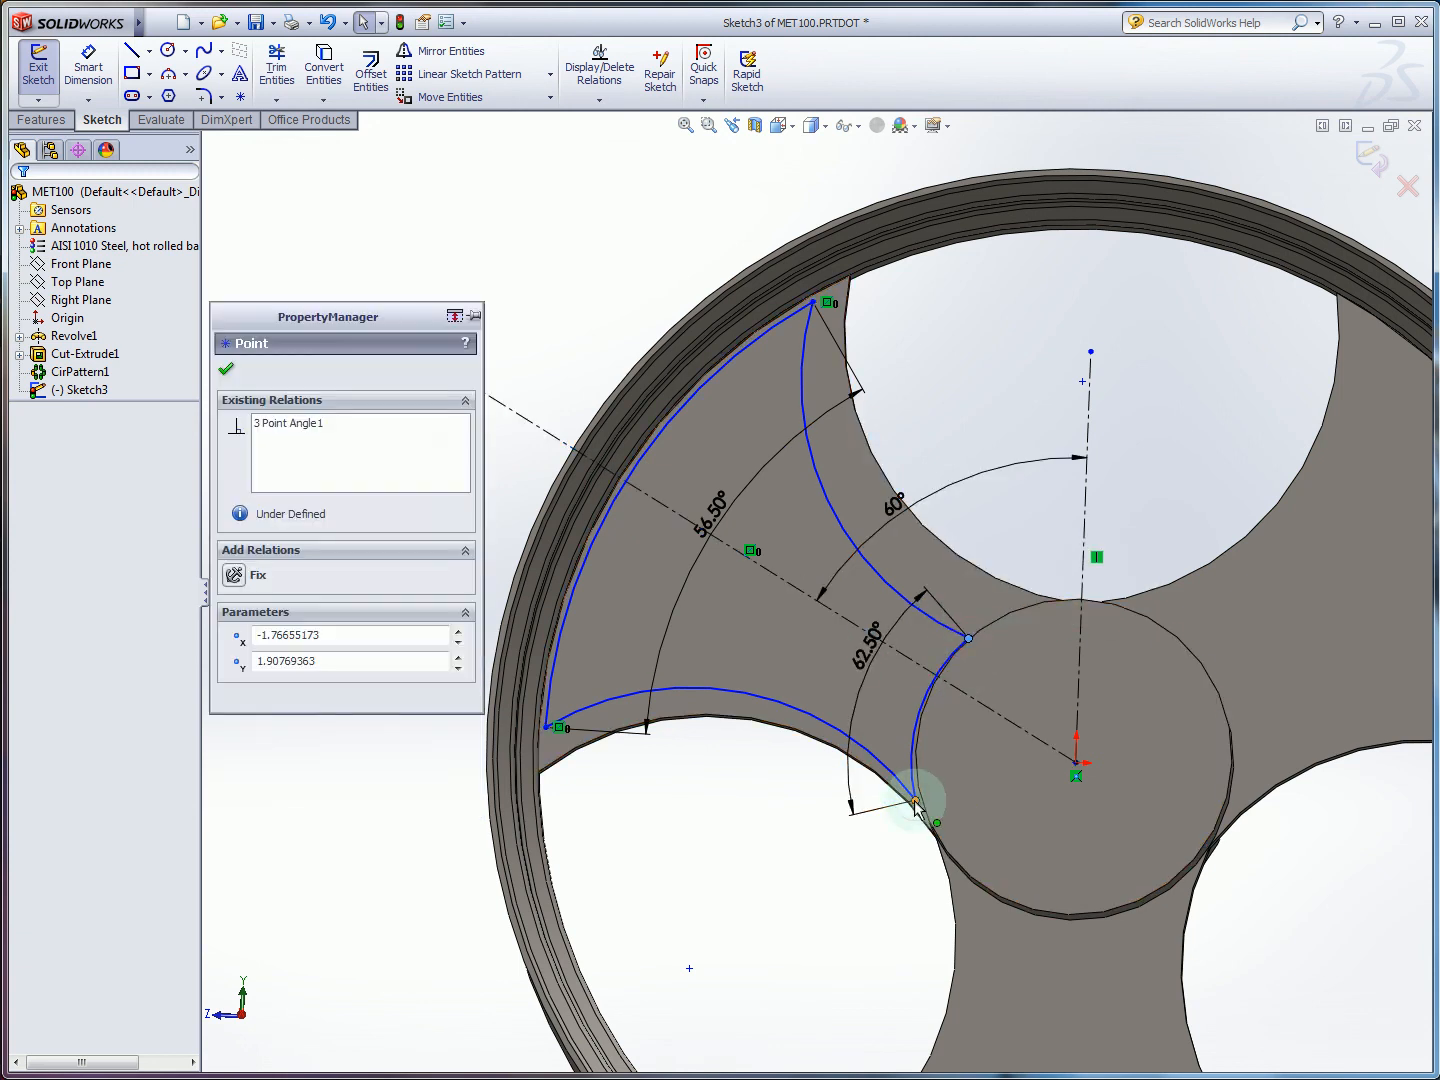
{"action": "left_click", "coordinate": [941, 679], "text": "ctrl"}
{"action": "left_click", "coordinate": [274, 693]}
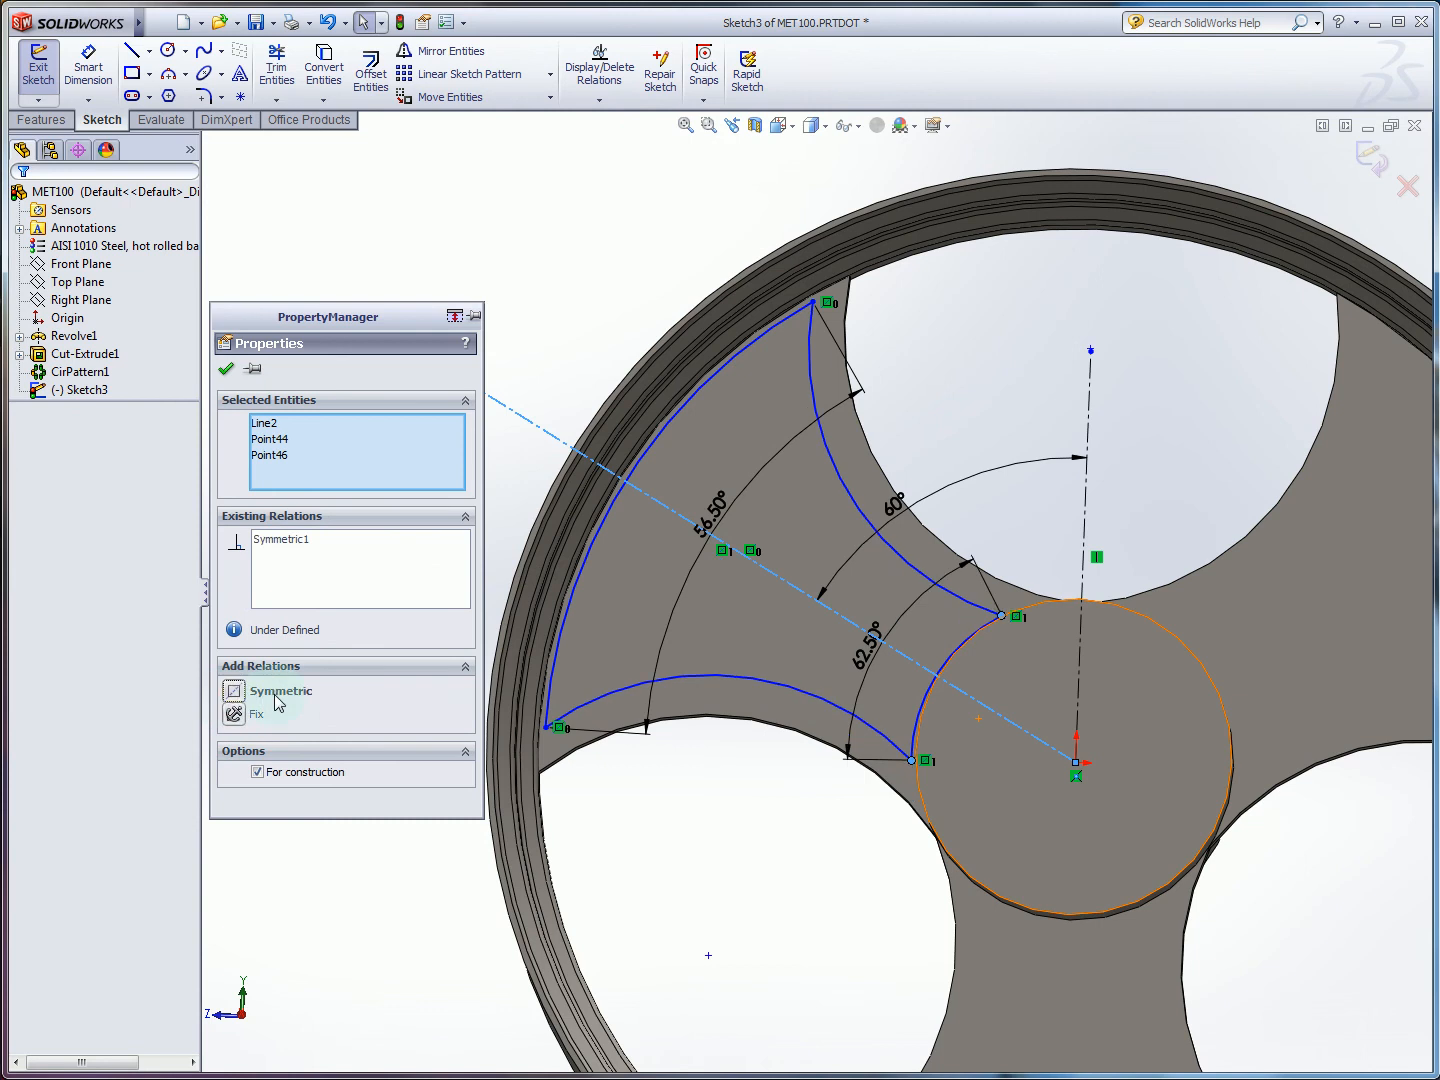
Dimension the pocket outline's outer arc along the rim, consult the Wheel Cuts slide in PowerPoint, and set its radius to 8.20 in.
{"action": "key", "text": "Escape"}
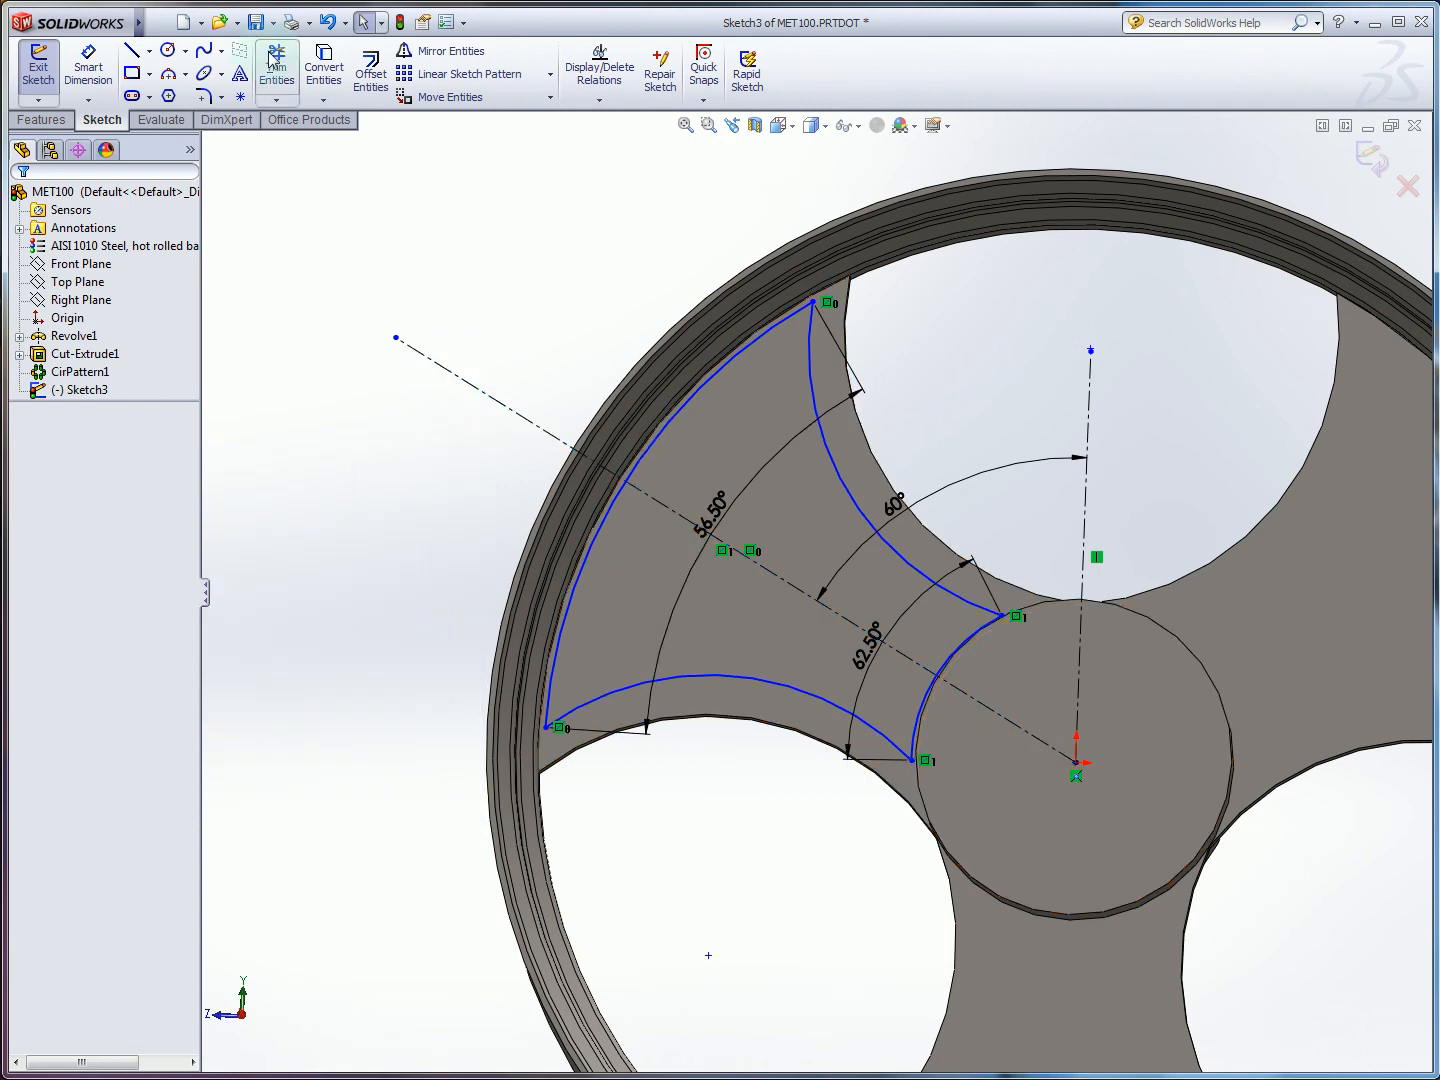
{"action": "left_click", "coordinate": [85, 70]}
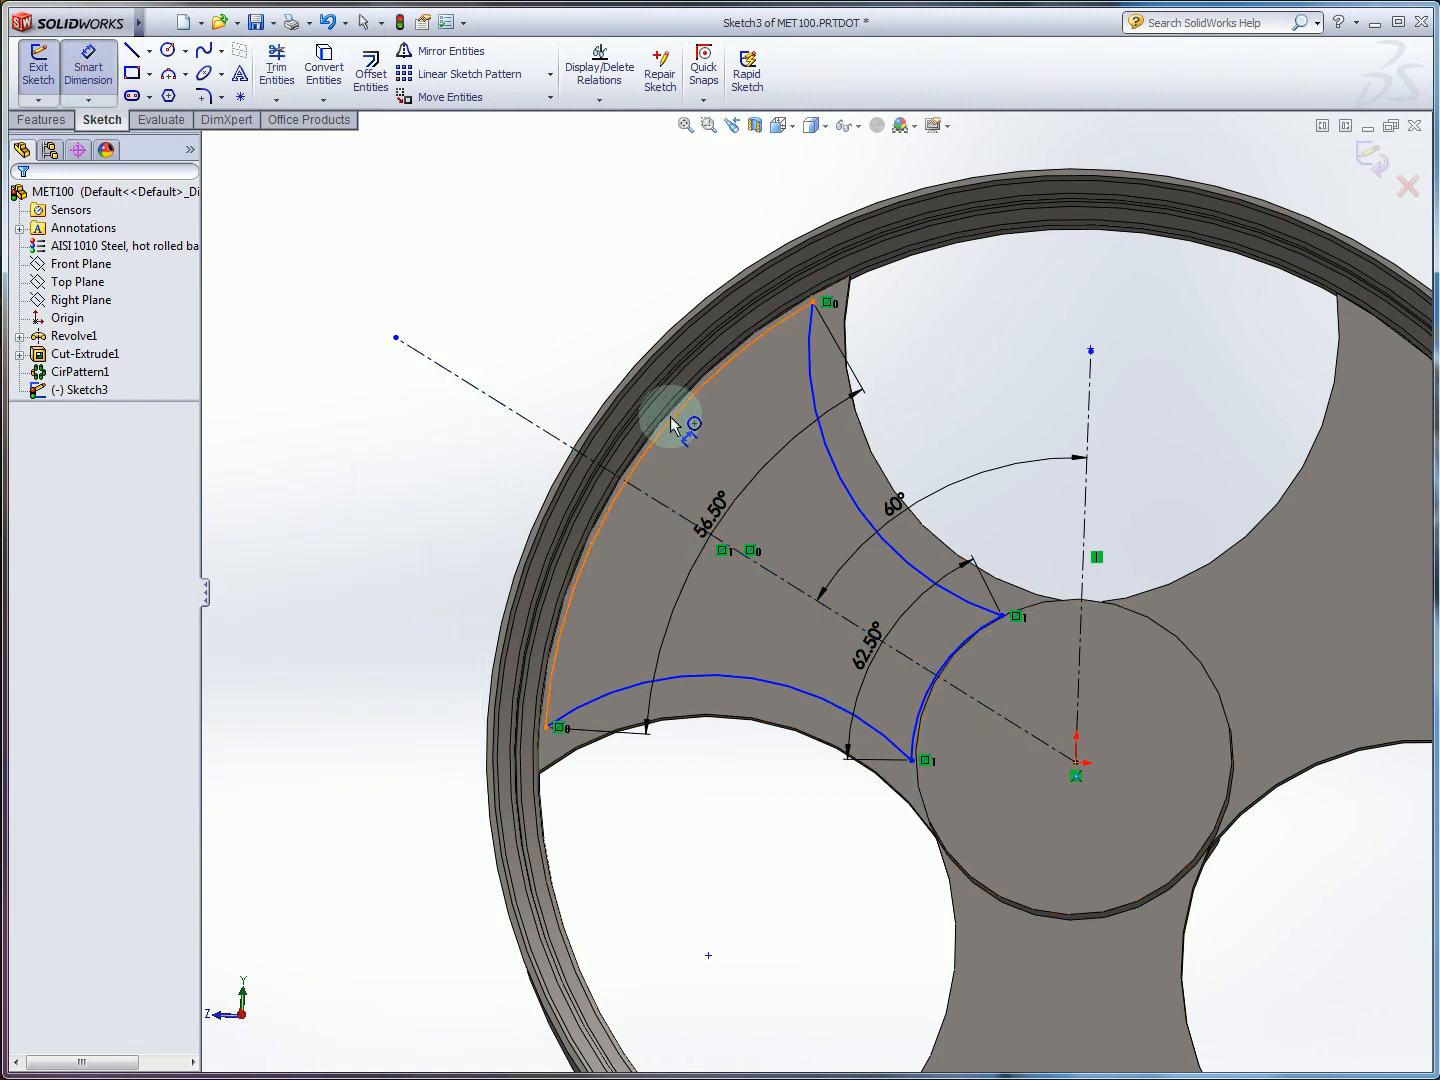
{"action": "left_click", "coordinate": [670, 412]}
{"action": "left_click", "coordinate": [565, 345]}
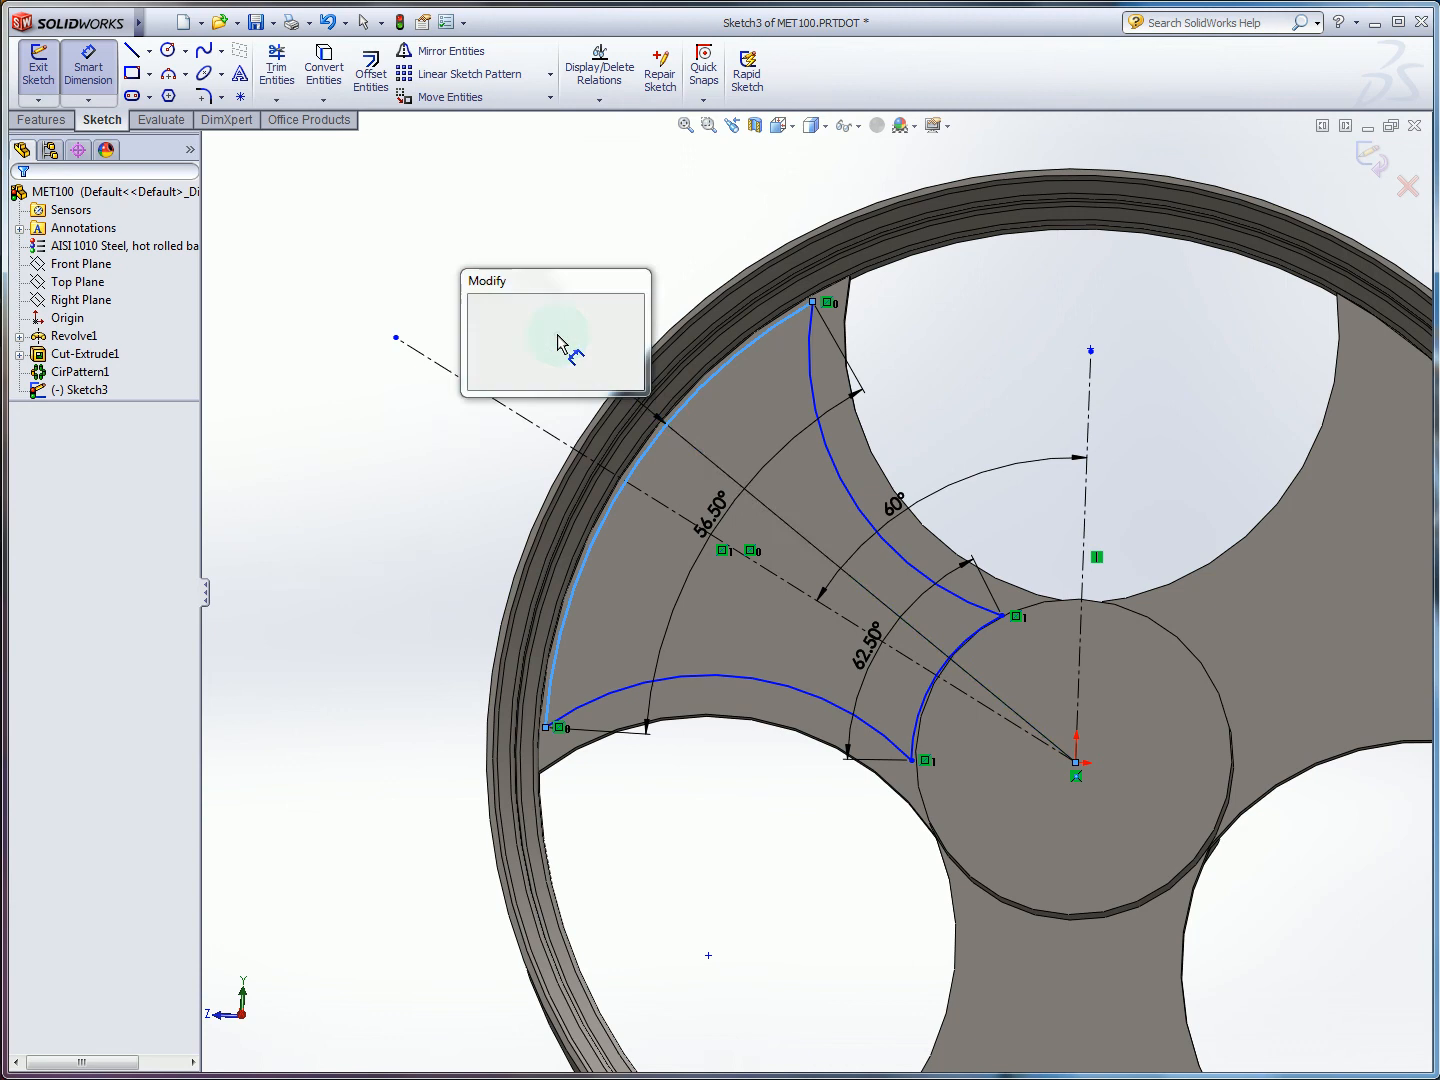
{"action": "key", "text": "alt+Tab"}
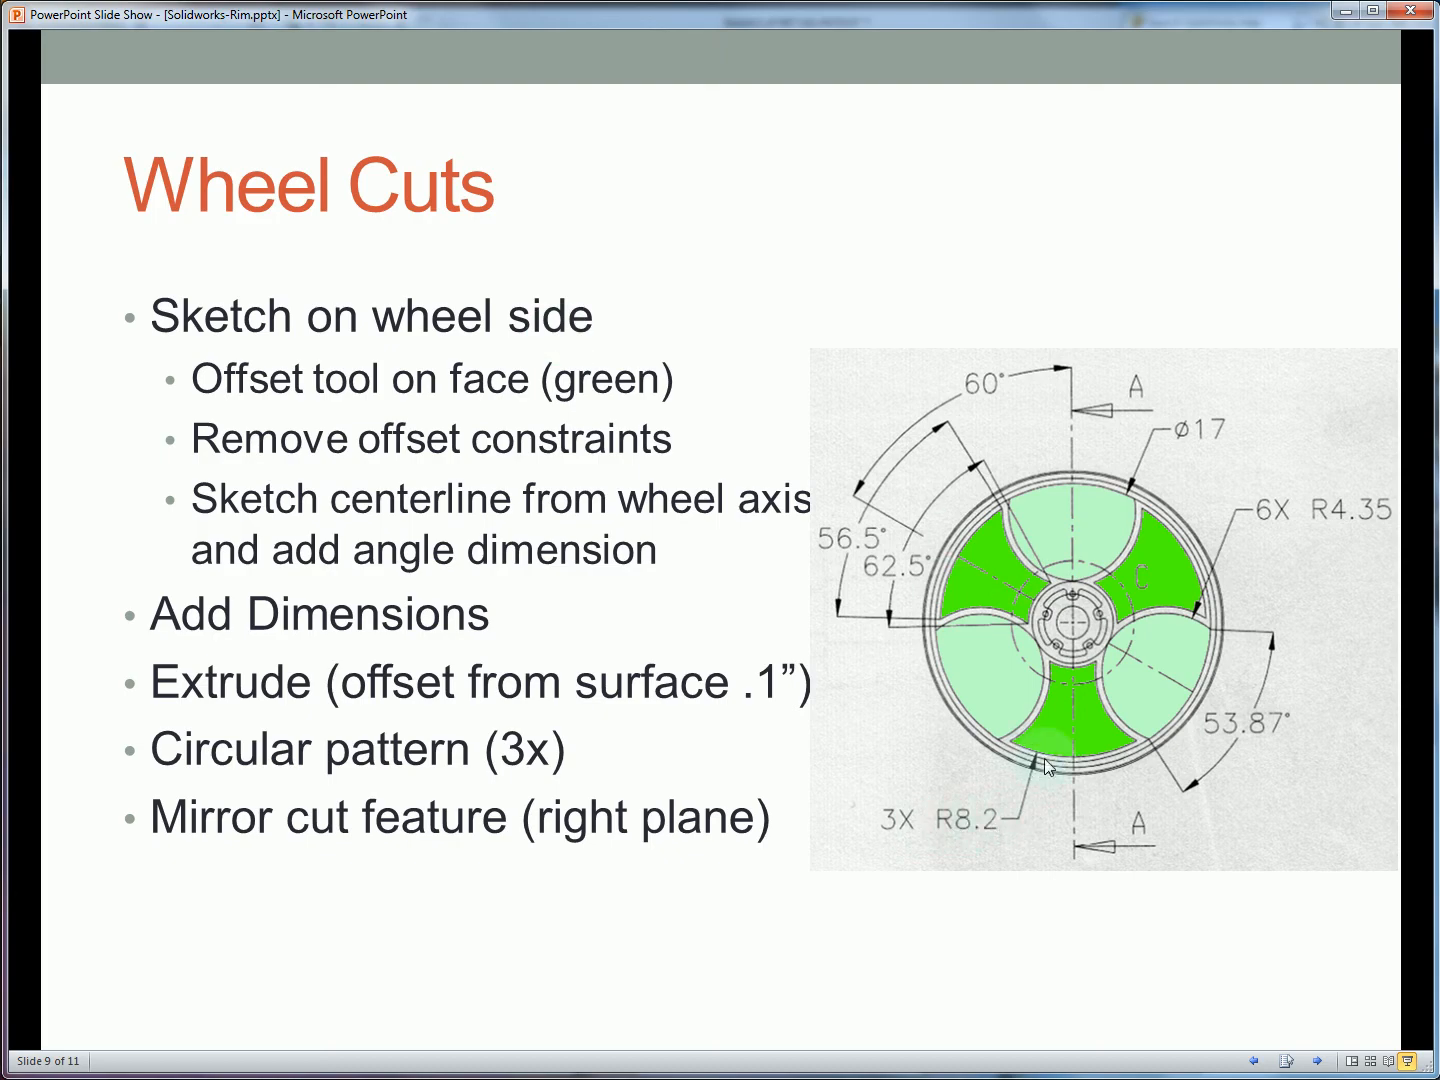
{"action": "key", "text": "alt+Tab"}
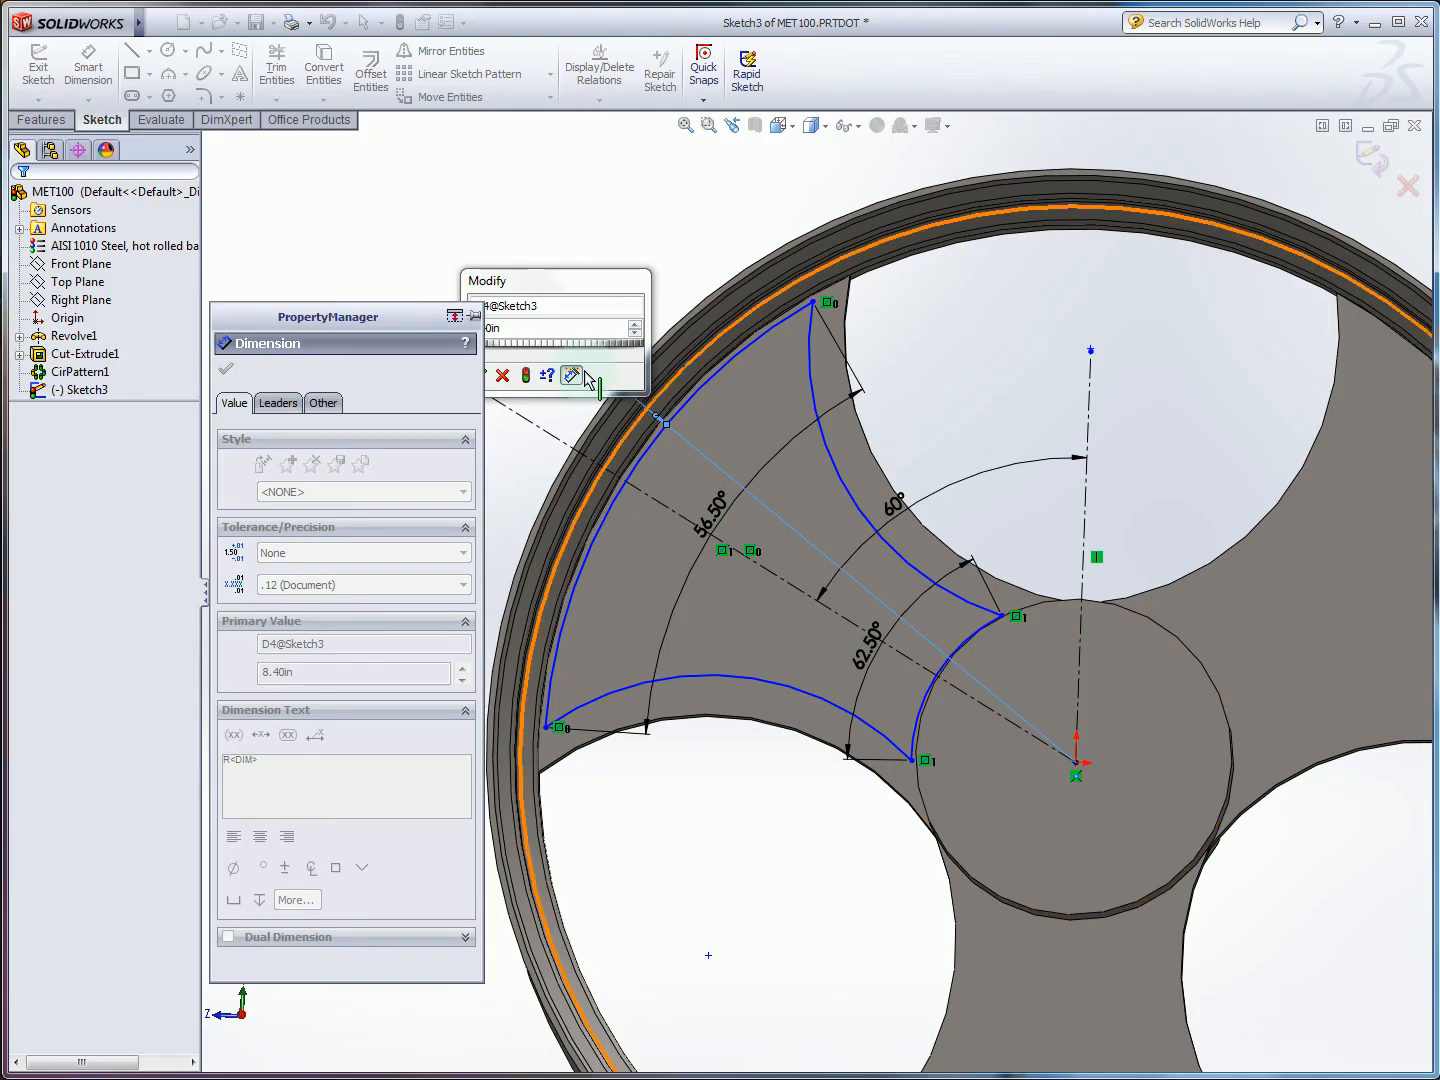
{"action": "left_click_drag", "start_coordinate": [530, 293], "coordinate": [825, 267]}
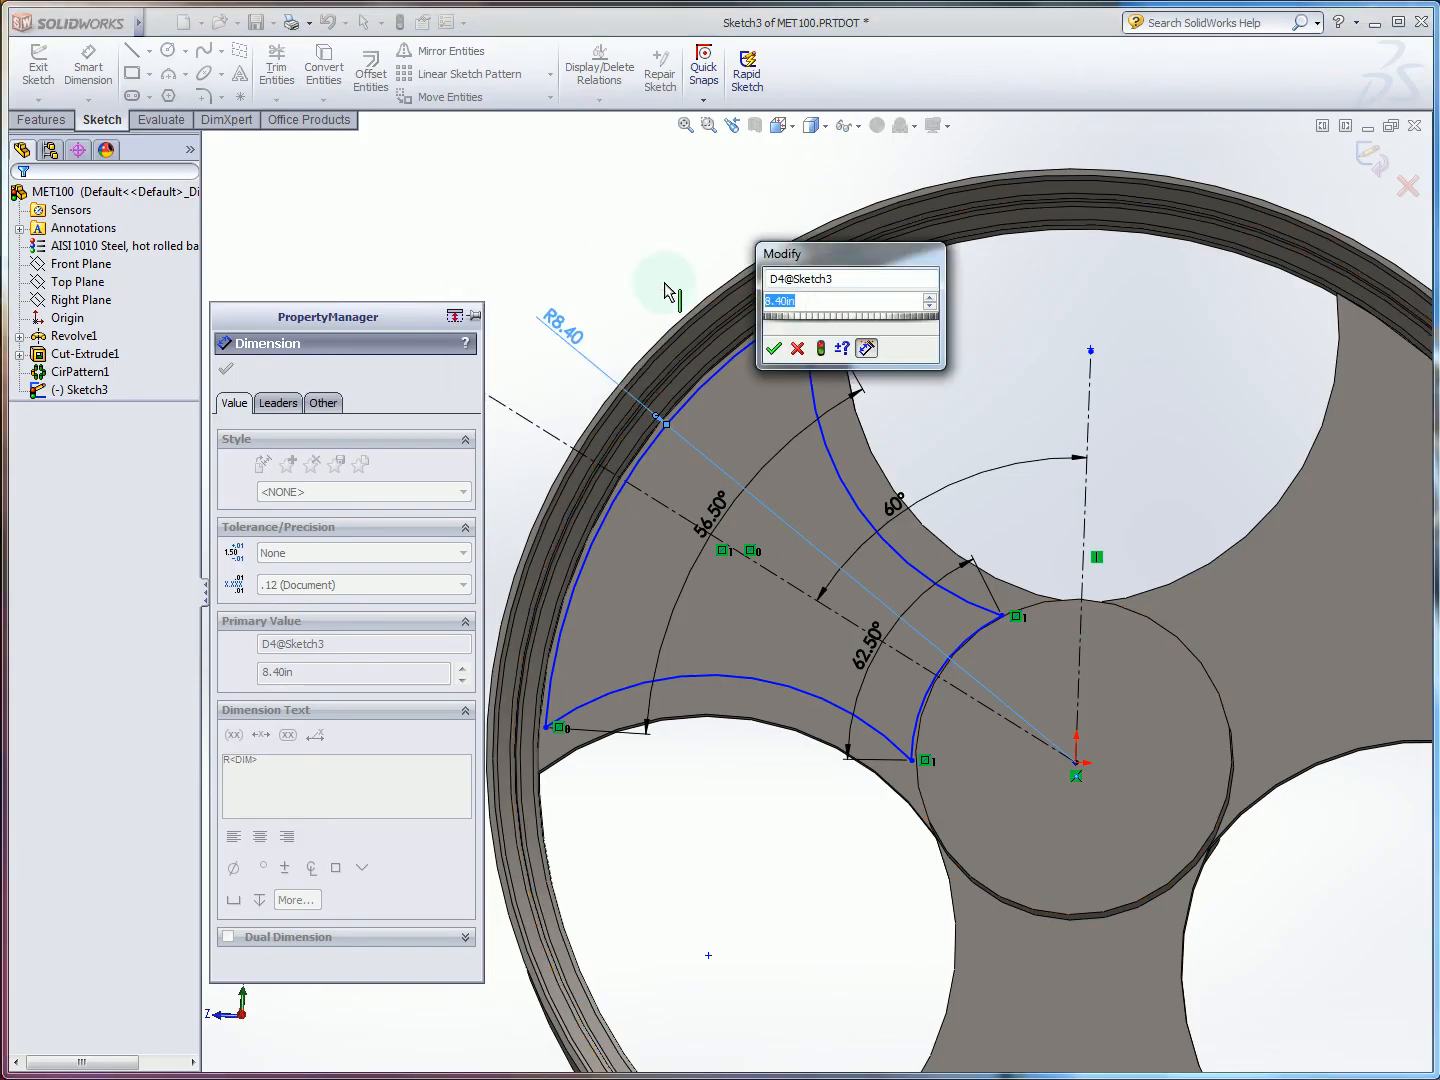
{"action": "key", "text": "Return"}
{"action": "key", "text": "Escape"}
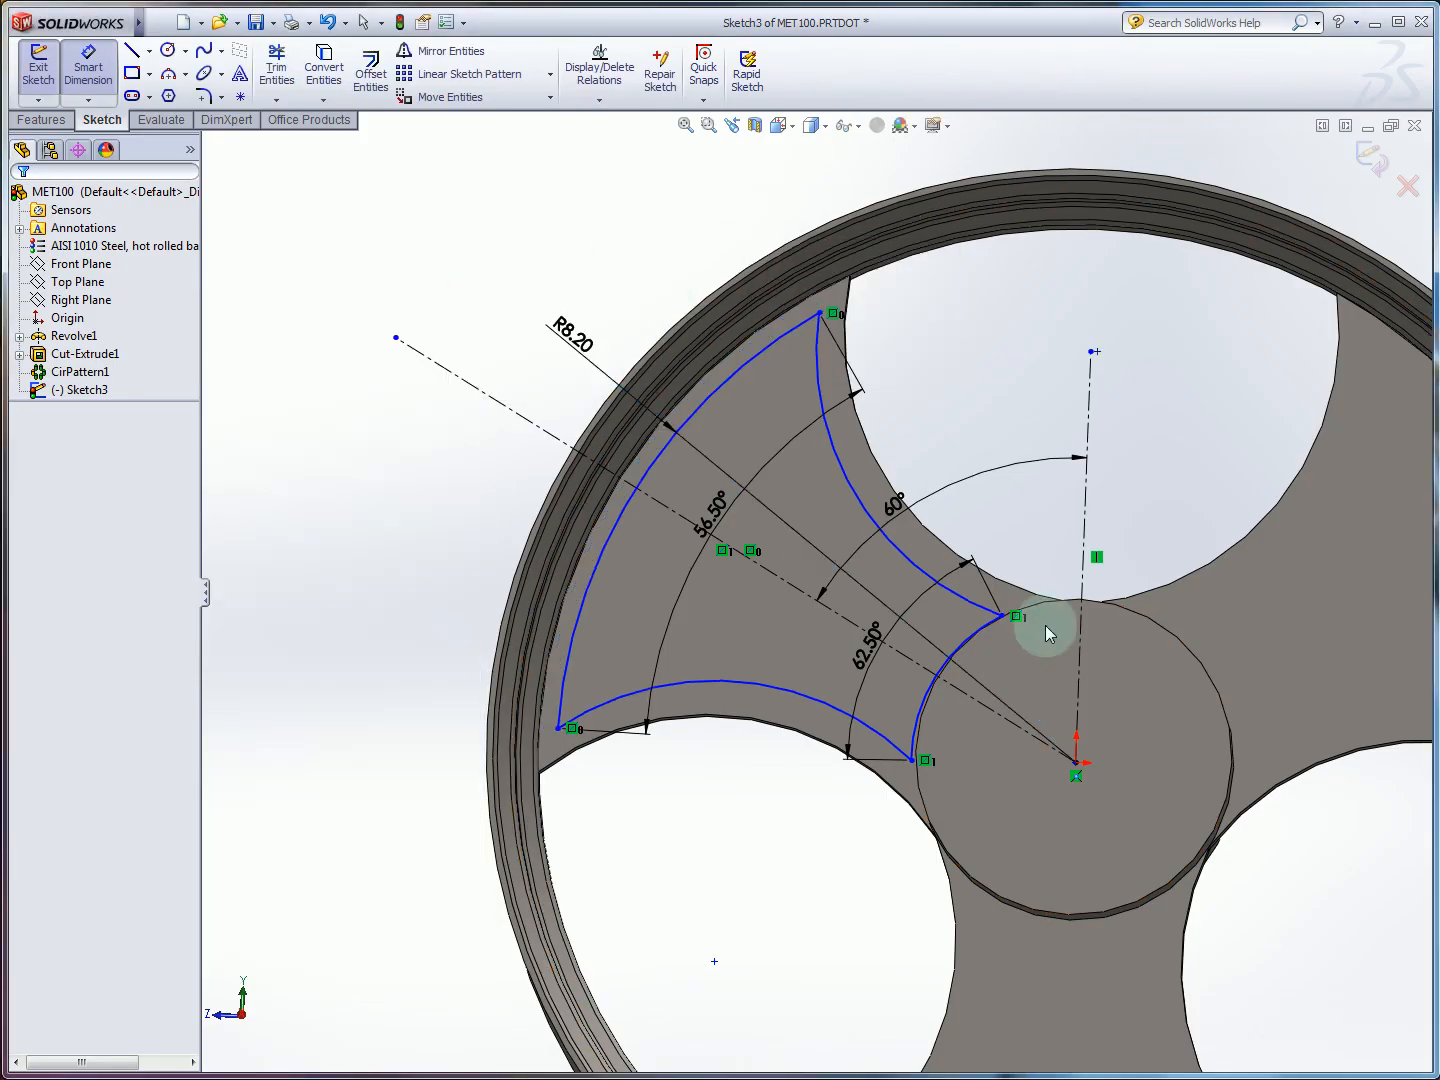
Adjust the curvature of the pocket outline's inner arc and upper side arc freehand, and move the 60° dimension outward.
{"action": "left_click_drag", "start_coordinate": [935, 623], "coordinate": [953, 654]}
{"action": "middle_click_drag", "start_coordinate": [851, 685], "coordinate": [807, 625]}
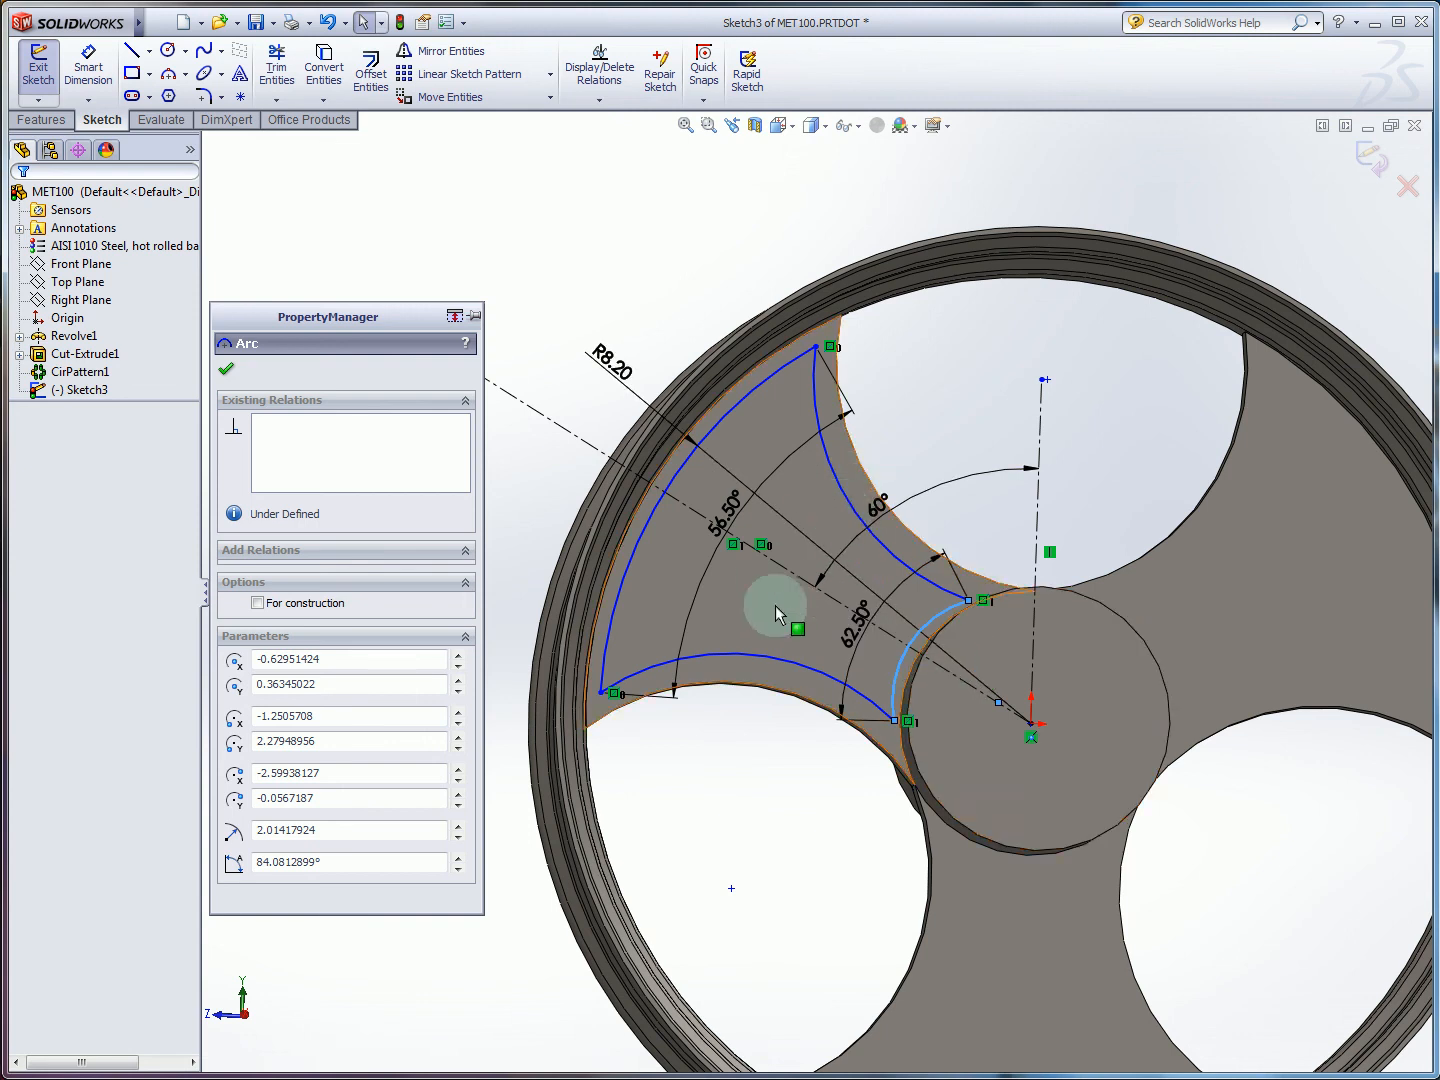
{"action": "left_click_drag", "start_coordinate": [860, 514], "coordinate": [879, 560]}
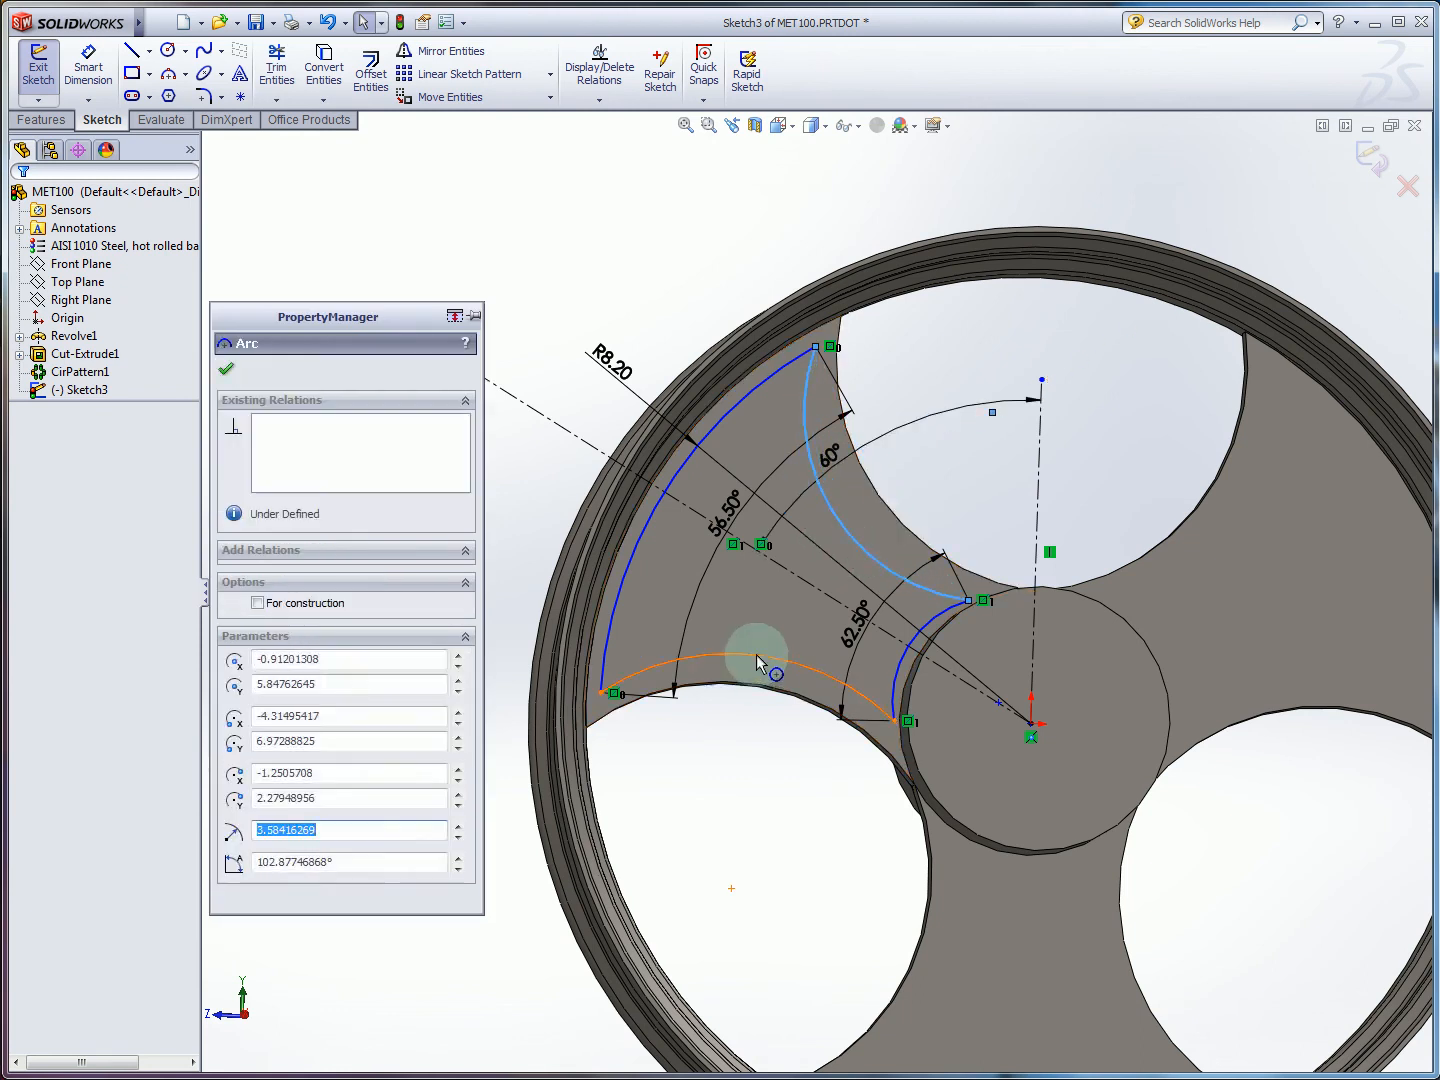
Make the pocket outline's lower side arc concentric with the edge of the lower opening beside it.
{"action": "left_click", "coordinate": [754, 656]}
{"action": "left_click", "coordinate": [751, 646]}
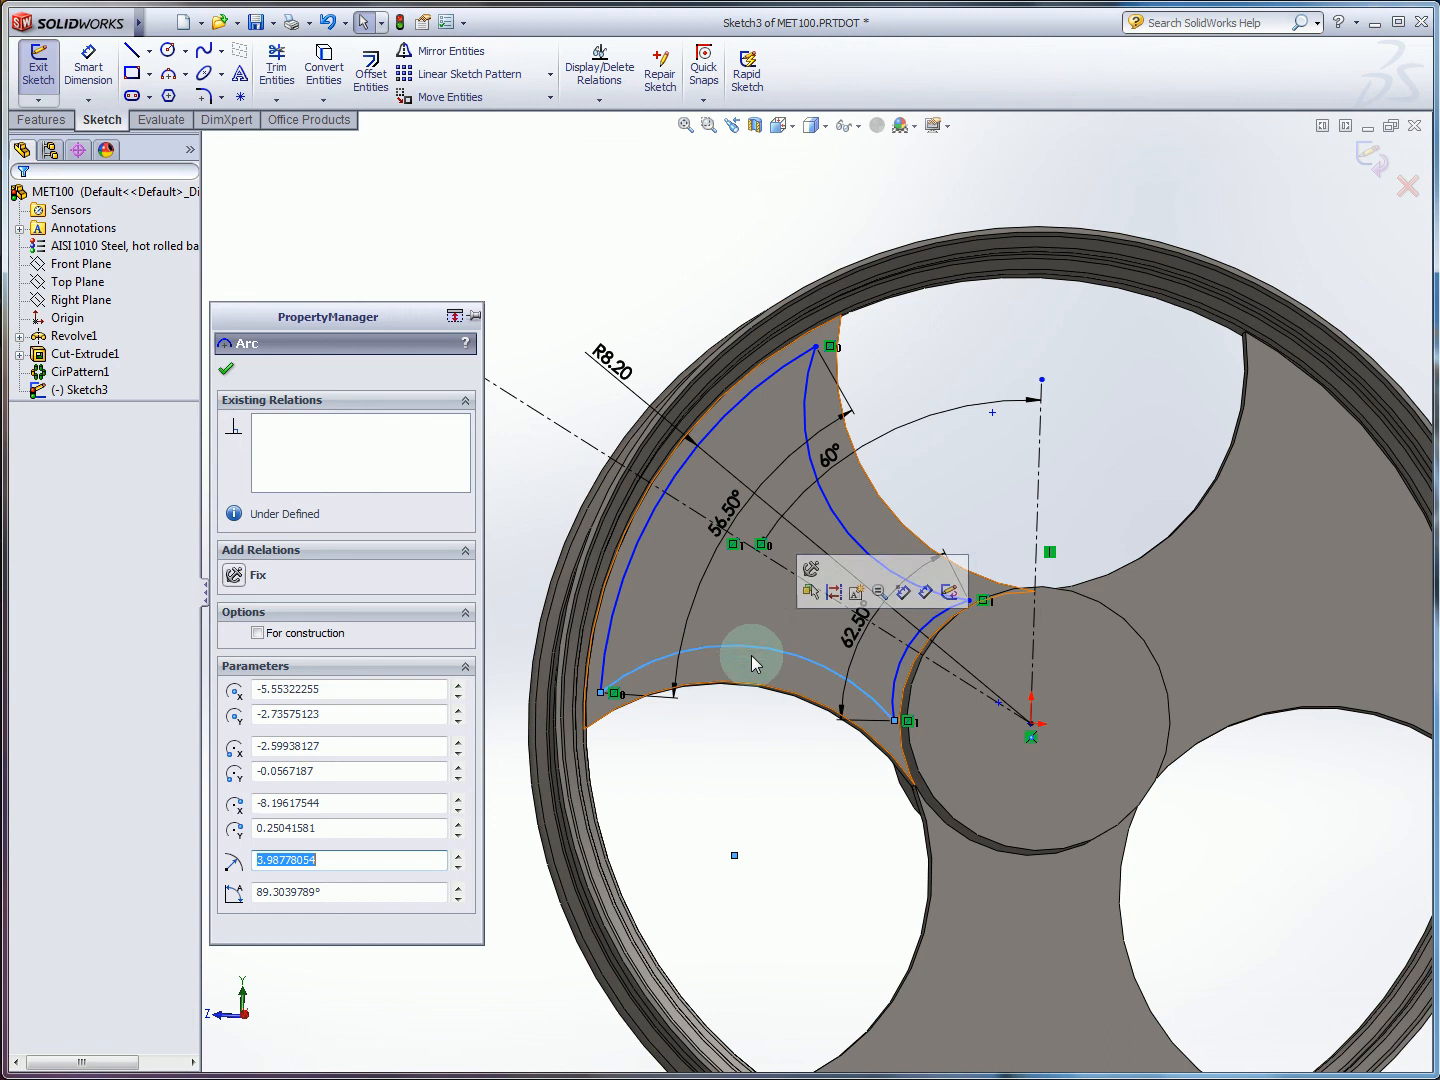
{"action": "left_click", "coordinate": [743, 689], "text": "ctrl"}
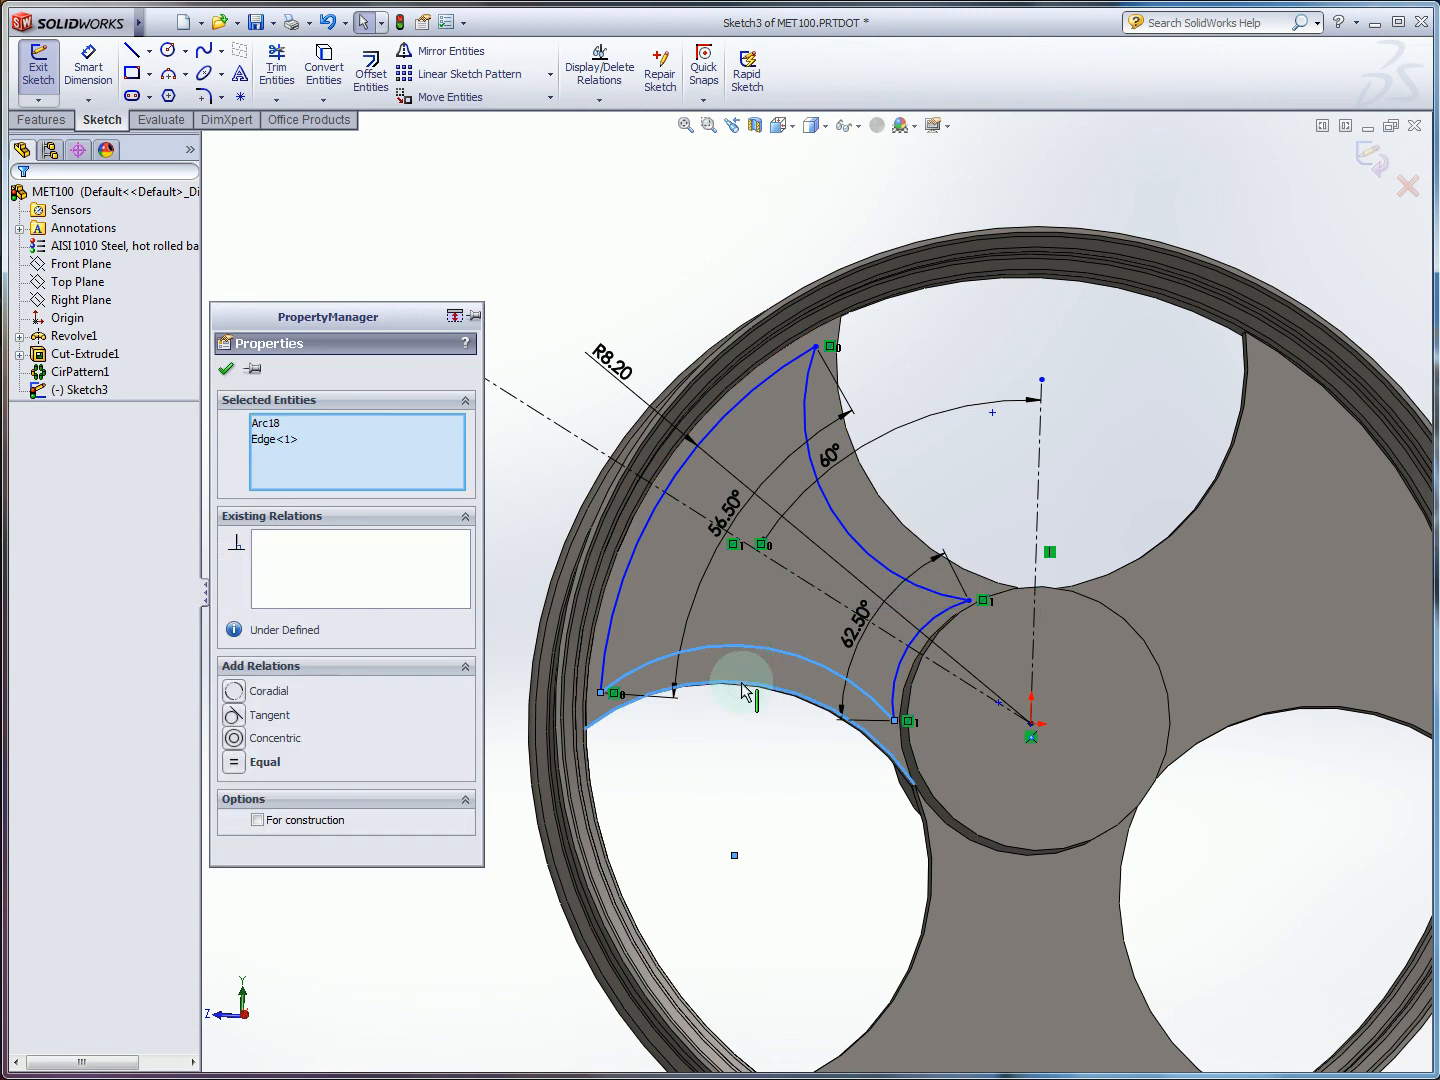
{"action": "left_click", "coordinate": [270, 739]}
Try to make the pocket outline's upper side arc concentric with the upper opening's edge, and undo that relation.
{"action": "left_click", "coordinate": [900, 519]}
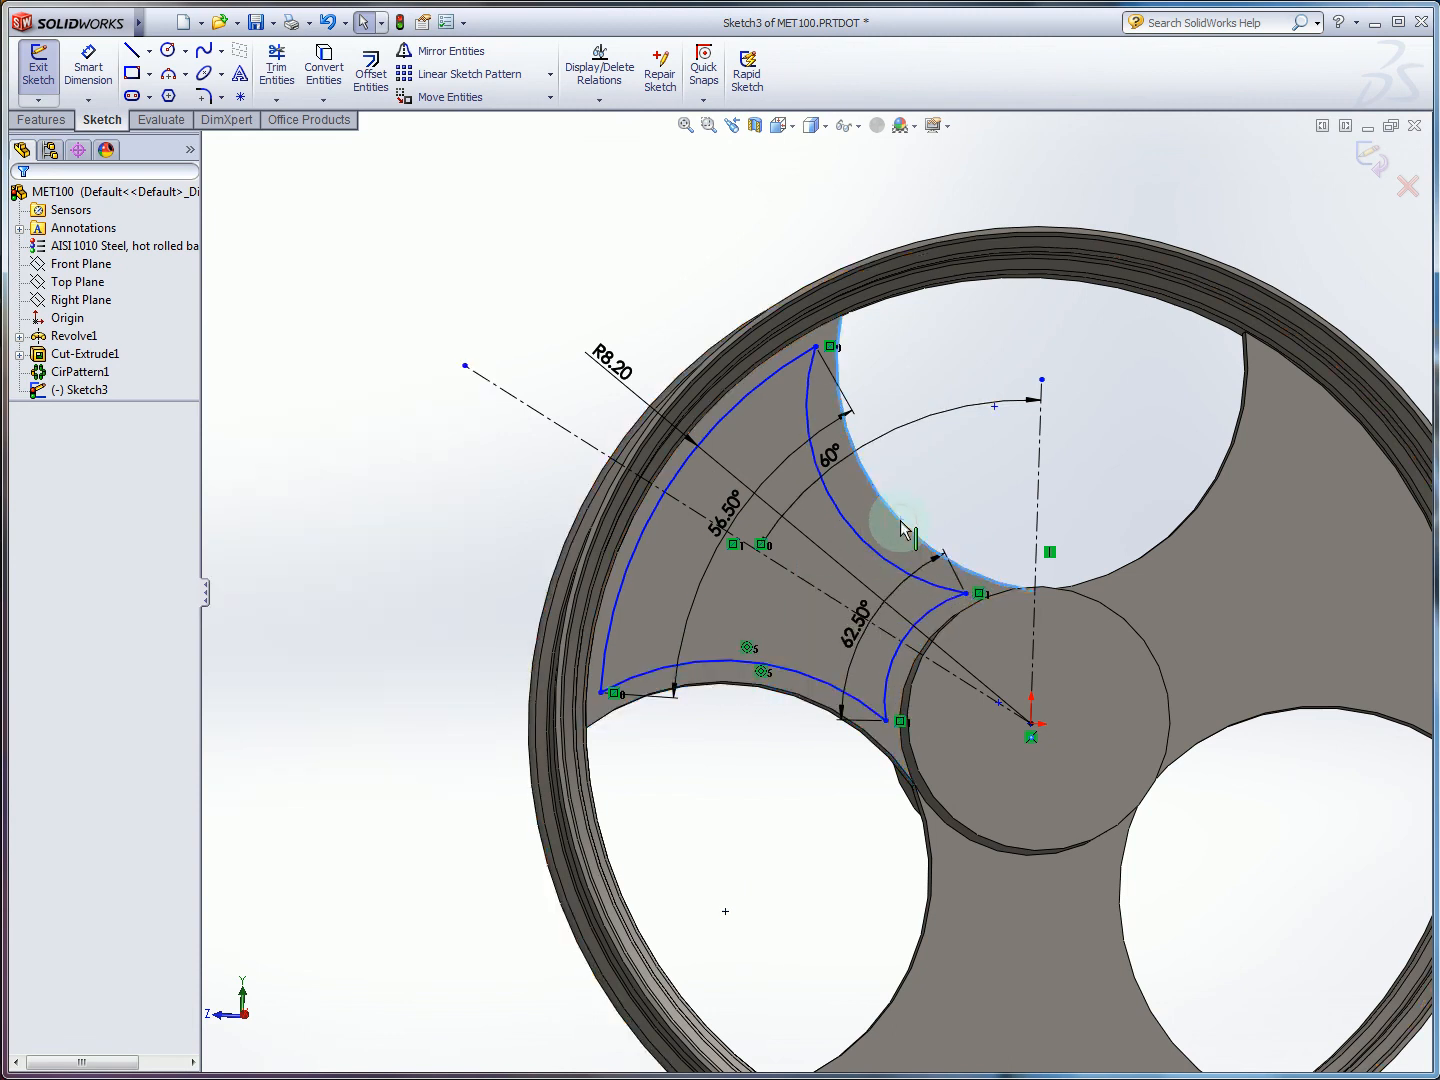
{"action": "left_click", "coordinate": [869, 543], "text": "ctrl"}
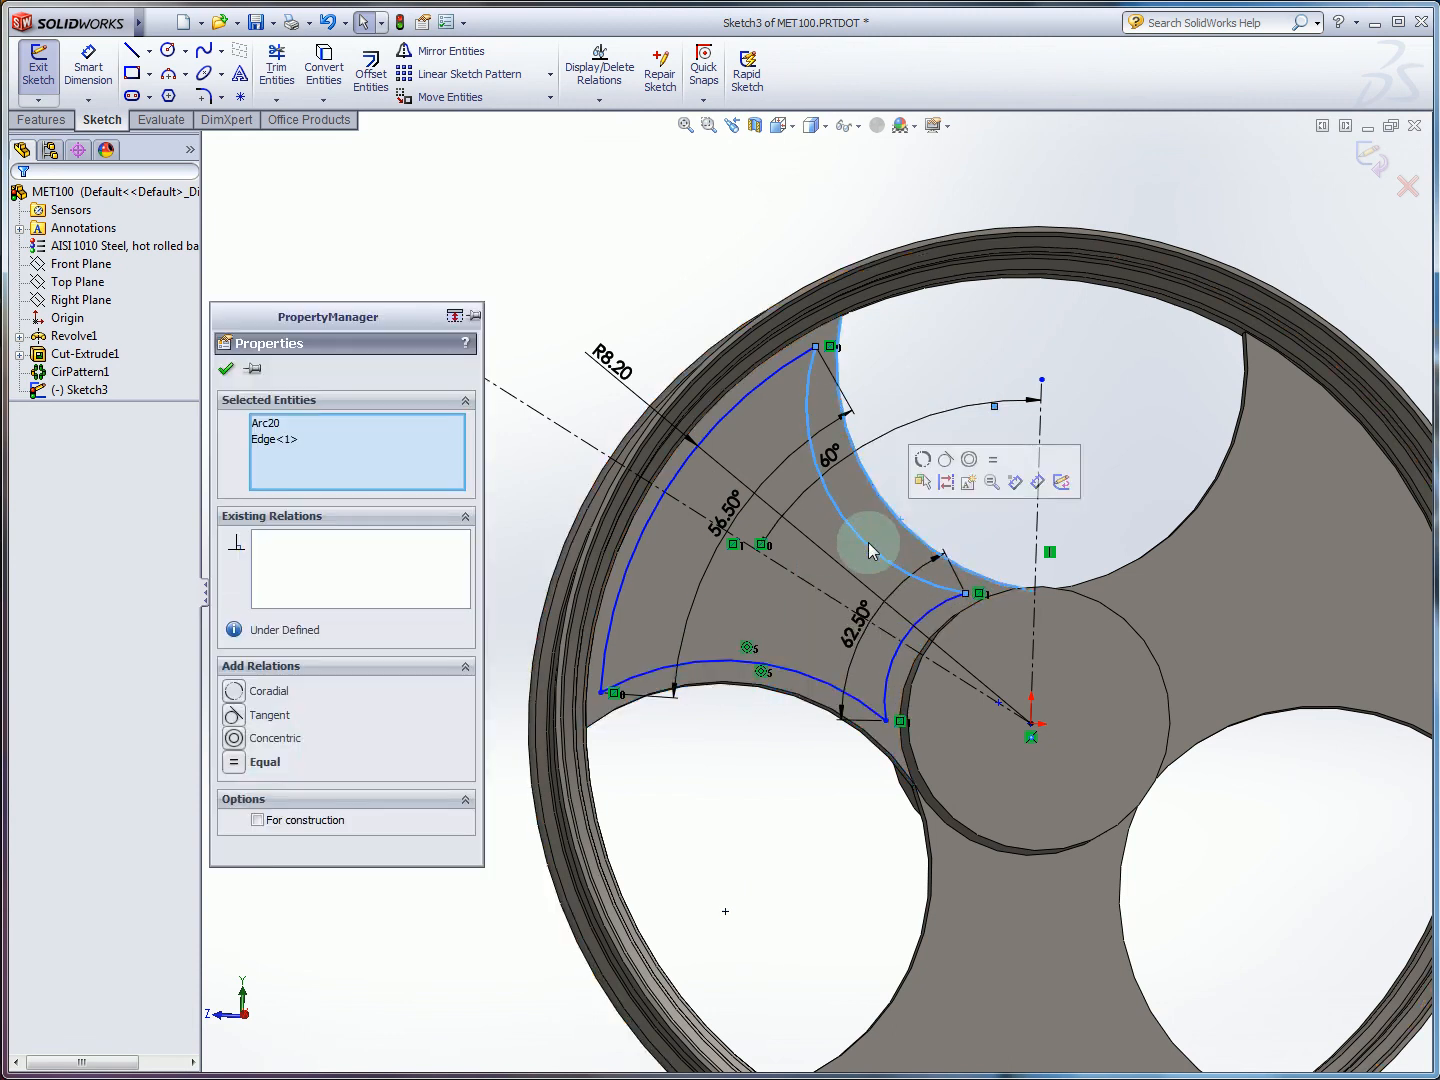
{"action": "left_click", "coordinate": [388, 737]}
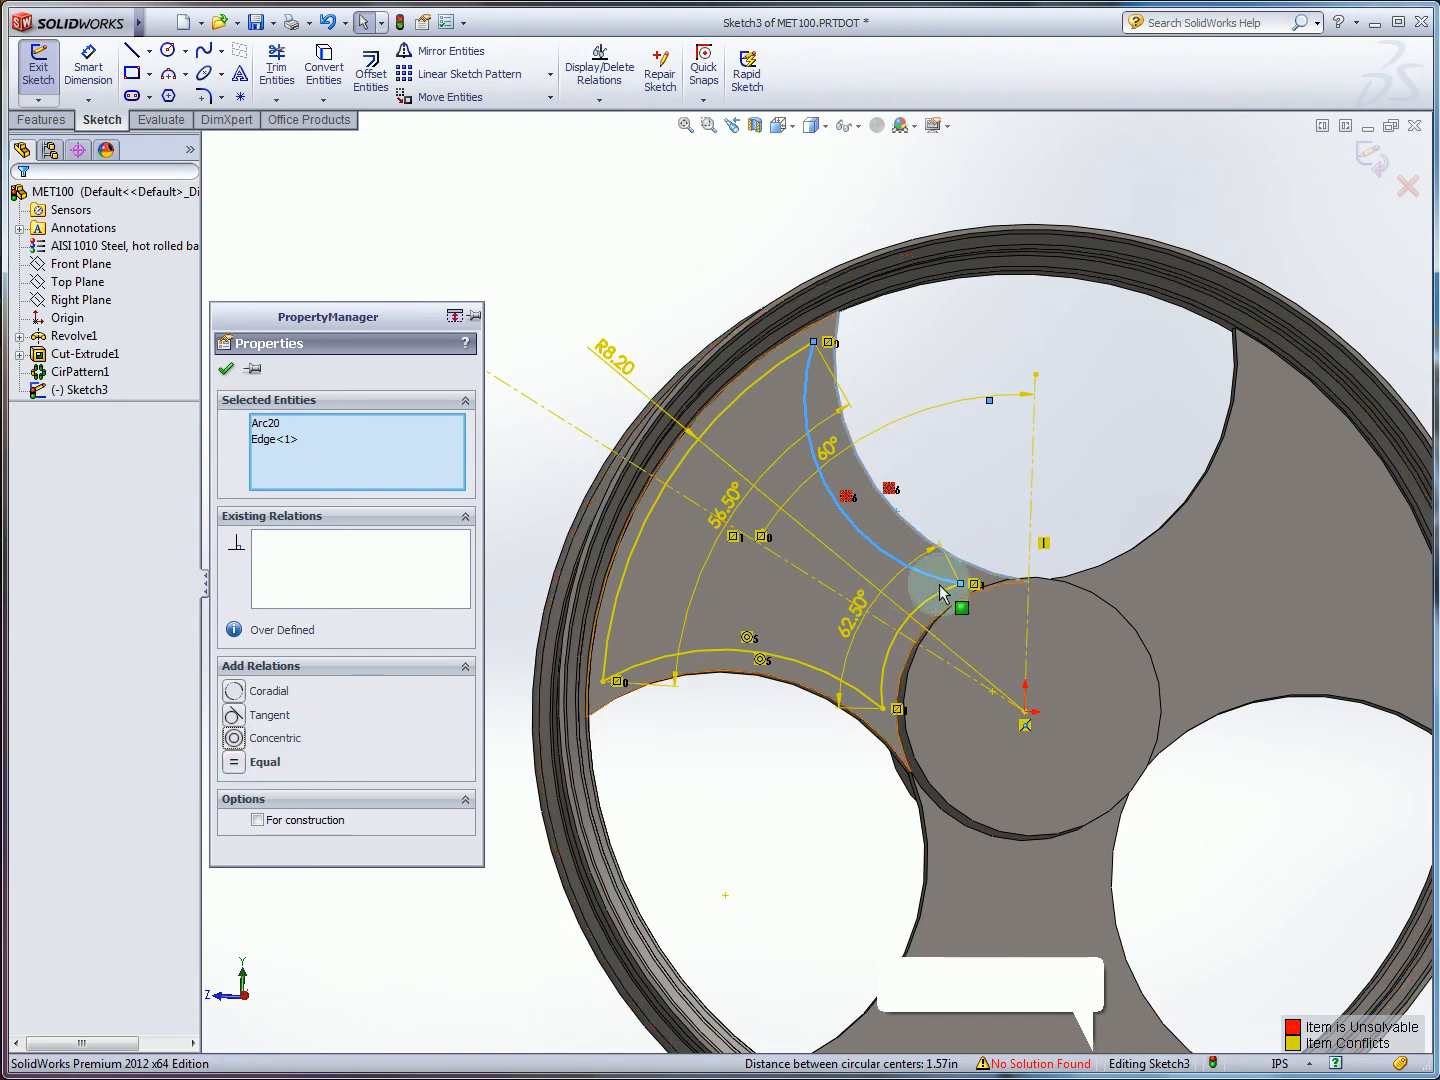
{"action": "scroll", "coordinate": [1068, 491], "scroll_direction": "down", "scroll_amount": 1}
{"action": "scroll", "coordinate": [1067, 490], "scroll_direction": "up", "scroll_amount": 1}
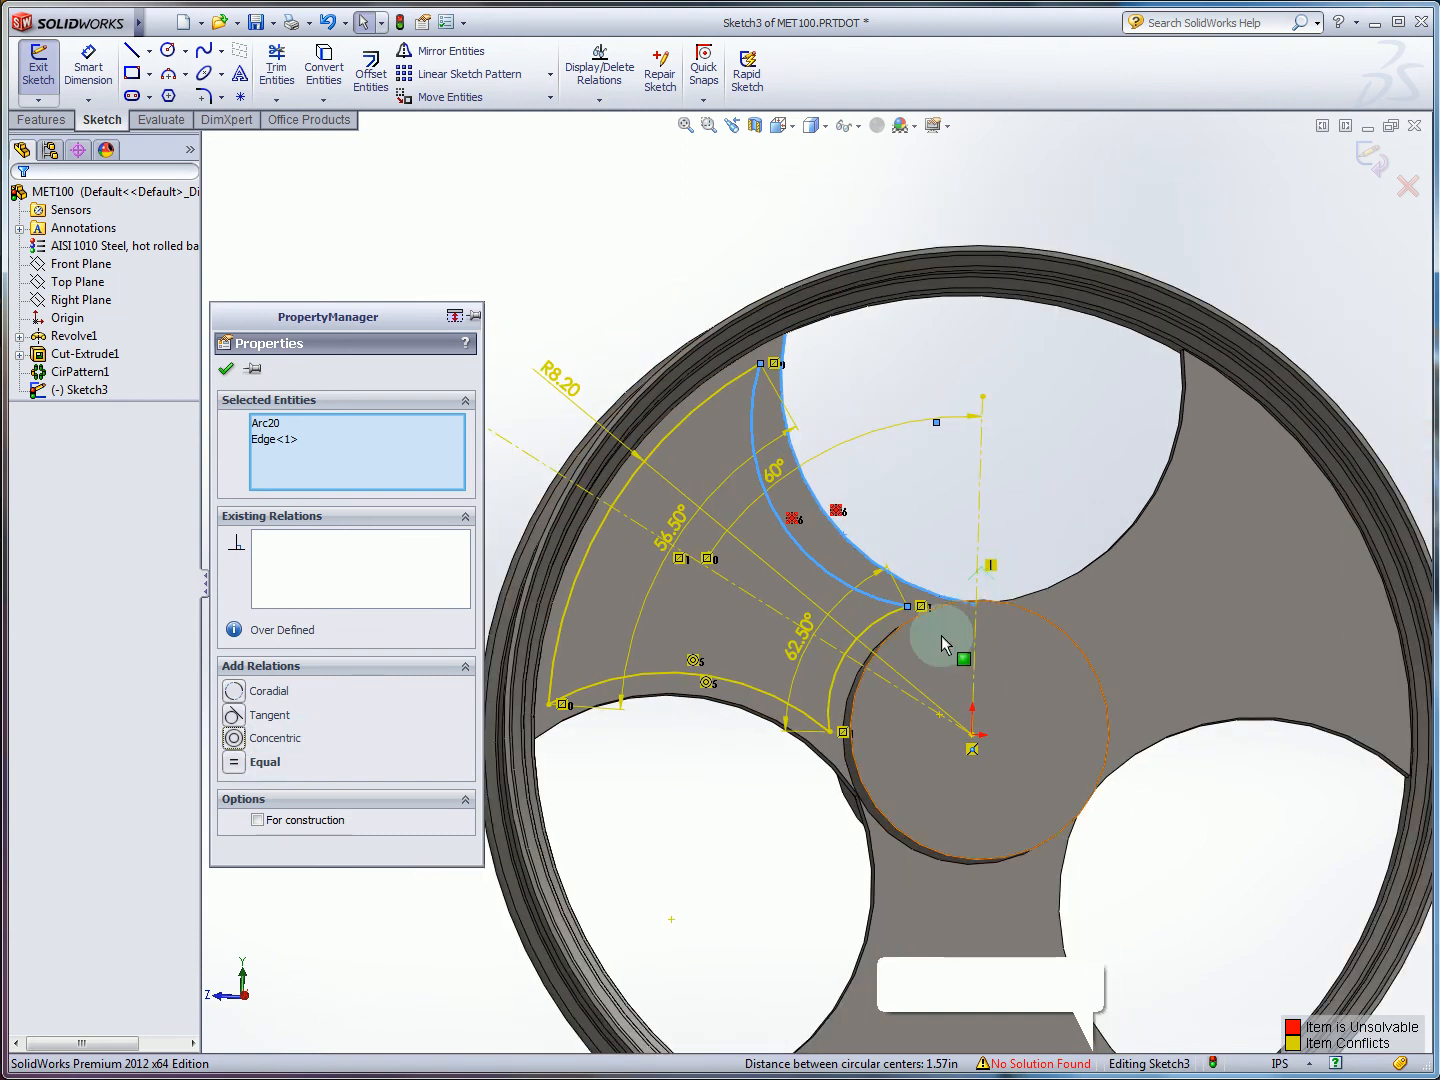
{"action": "key", "text": "ctrl+z"}
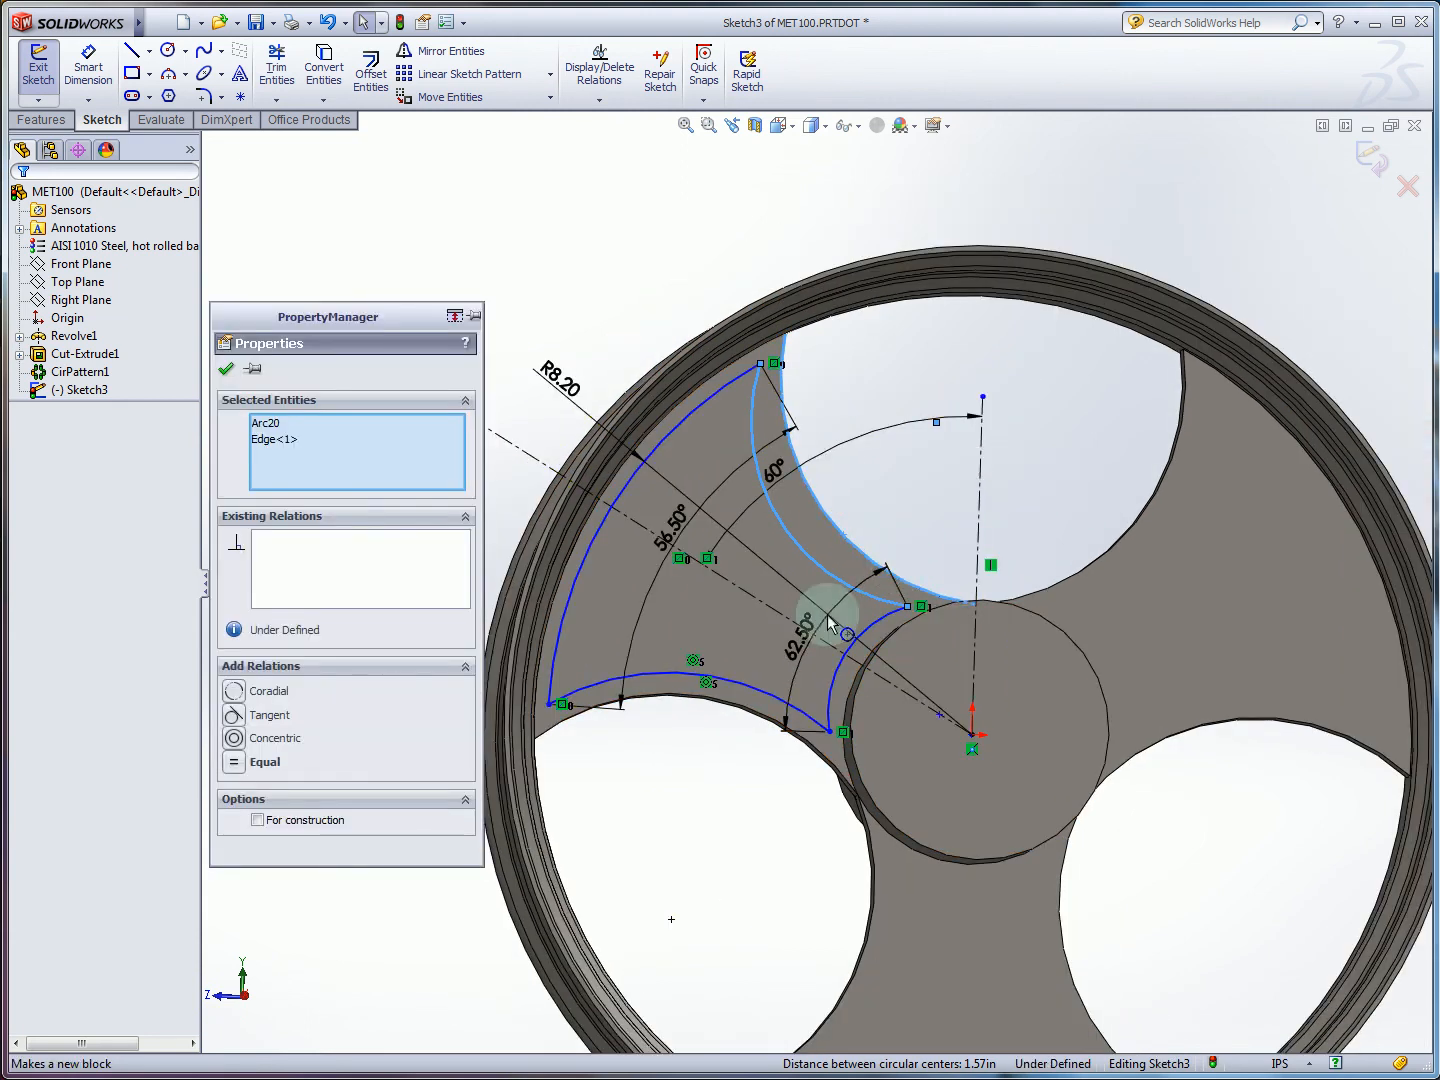
Delete the symmetric relation between the two inner corners and make the upper side arc concentric with the upper opening's edge.
{"action": "key", "text": "Escape"}
{"action": "scroll", "coordinate": [840, 548], "scroll_direction": "down", "scroll_amount": 1}
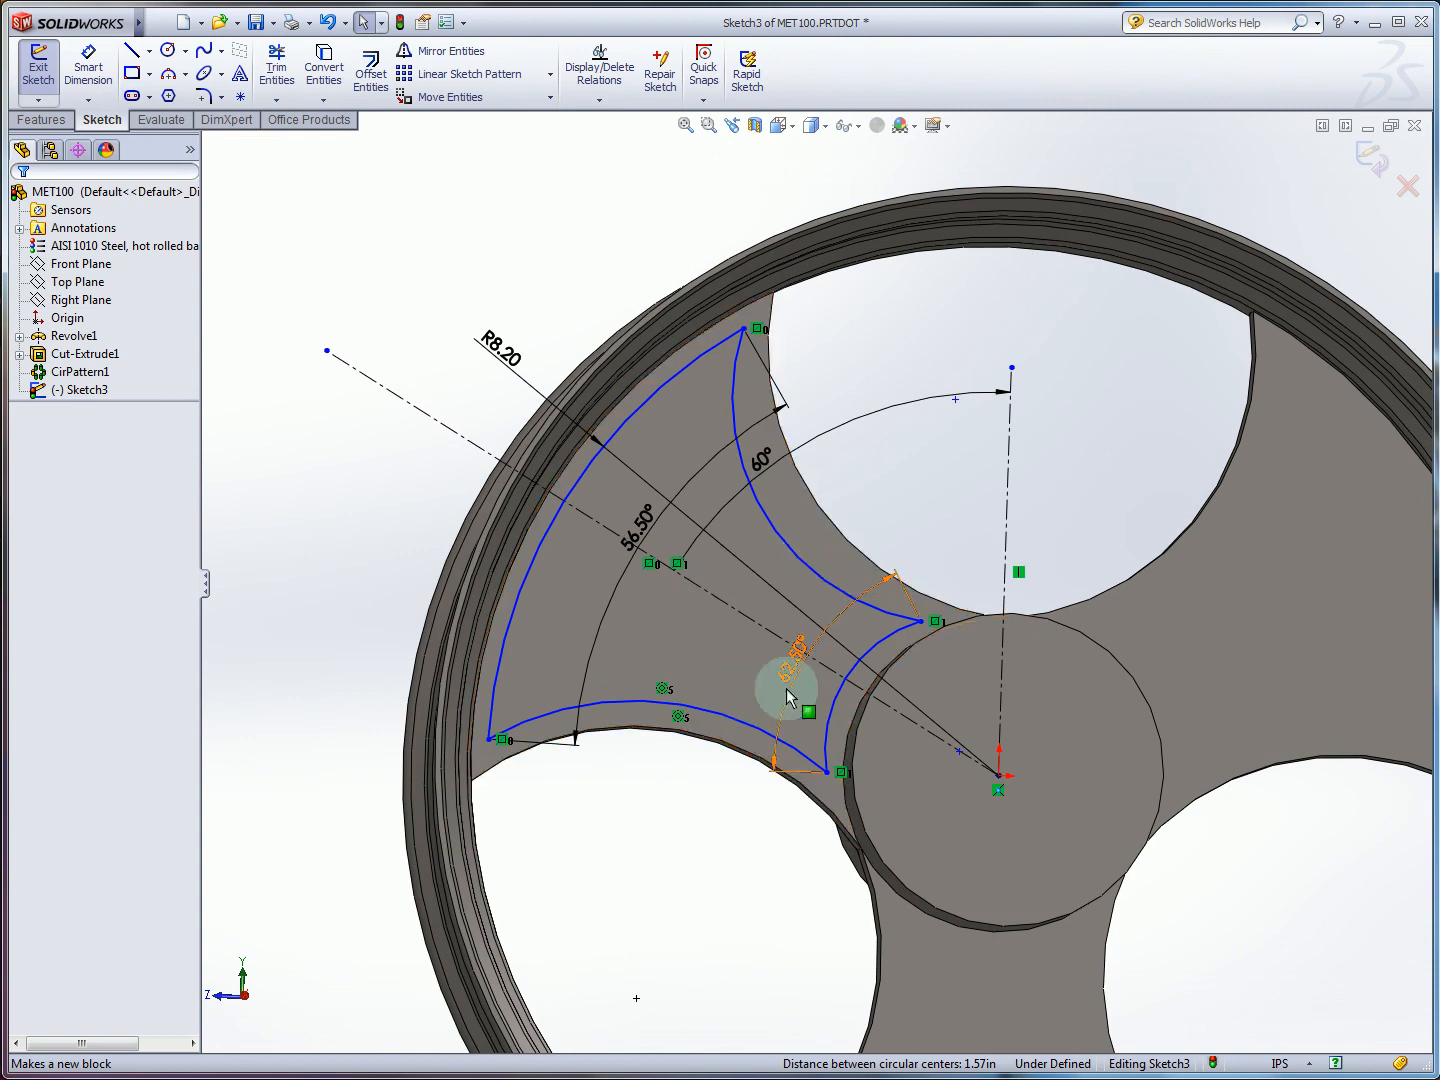
{"action": "left_click", "coordinate": [842, 773]}
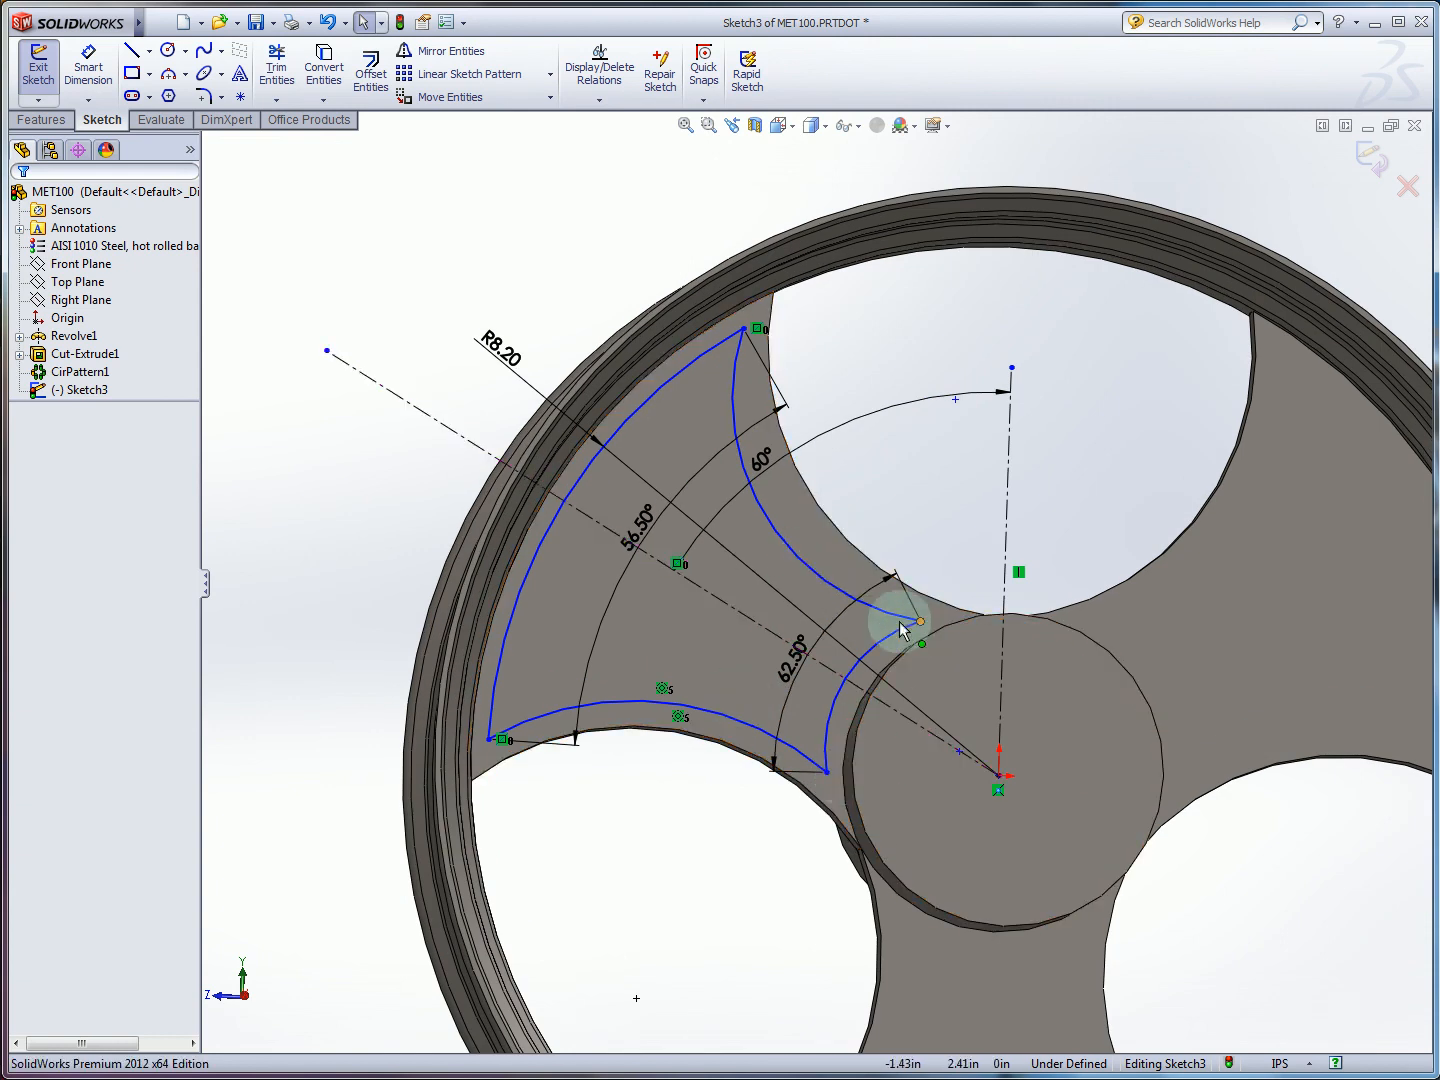
{"action": "left_click", "coordinate": [815, 518]}
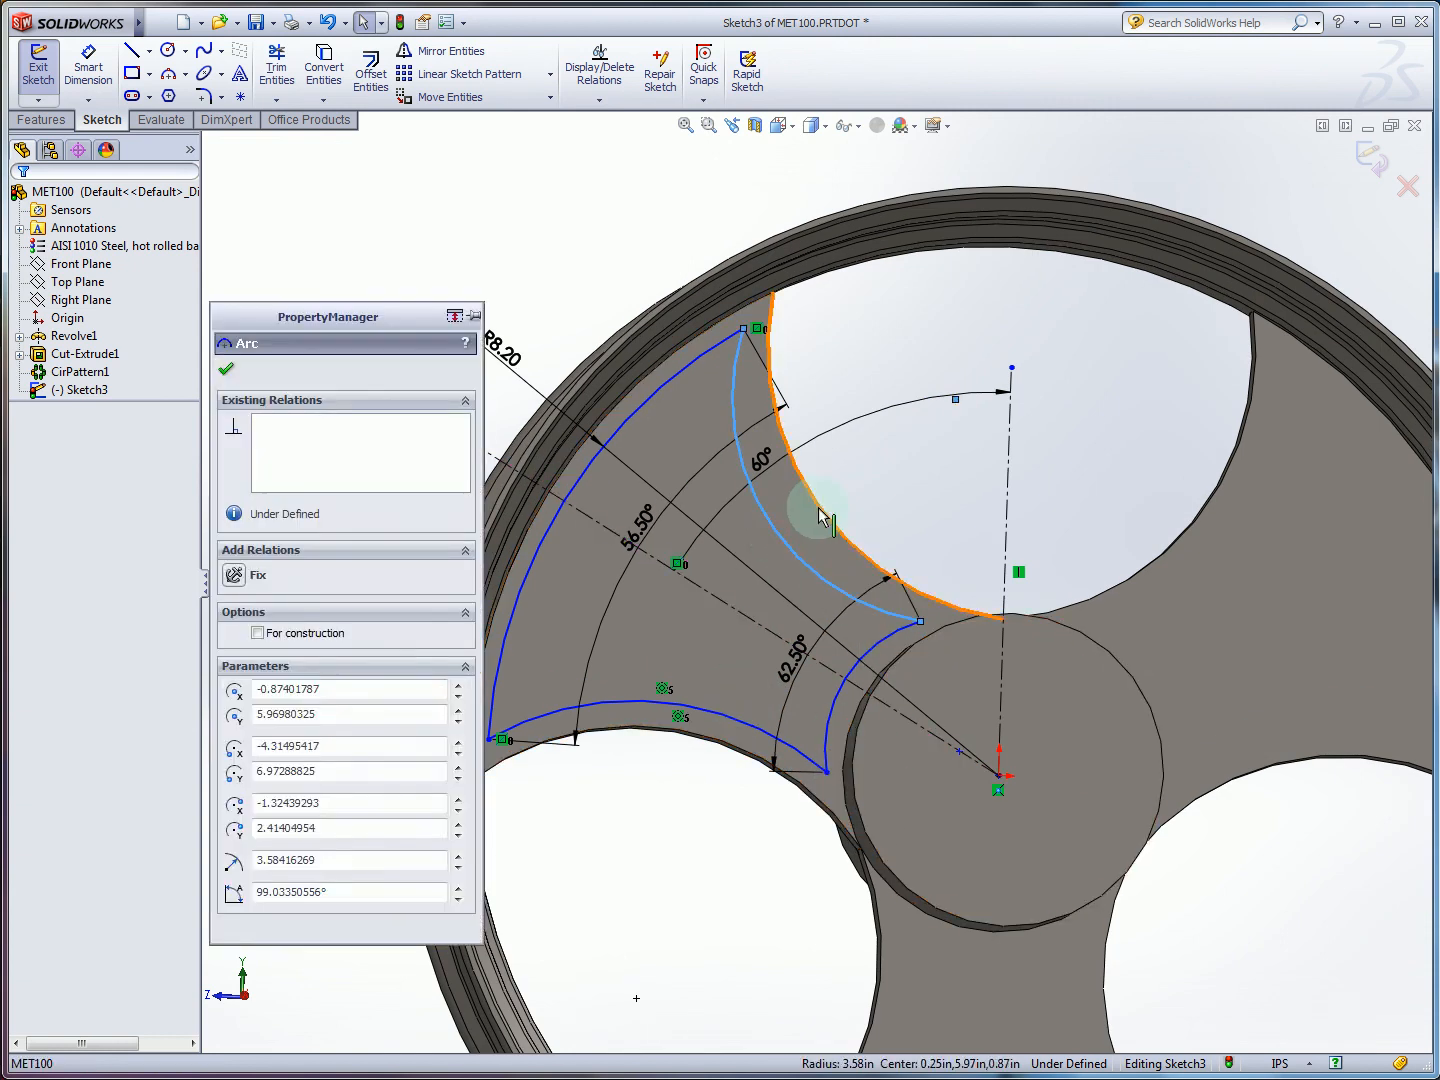
{"action": "left_click", "coordinate": [824, 509], "text": "ctrl"}
{"action": "left_click", "coordinate": [239, 741]}
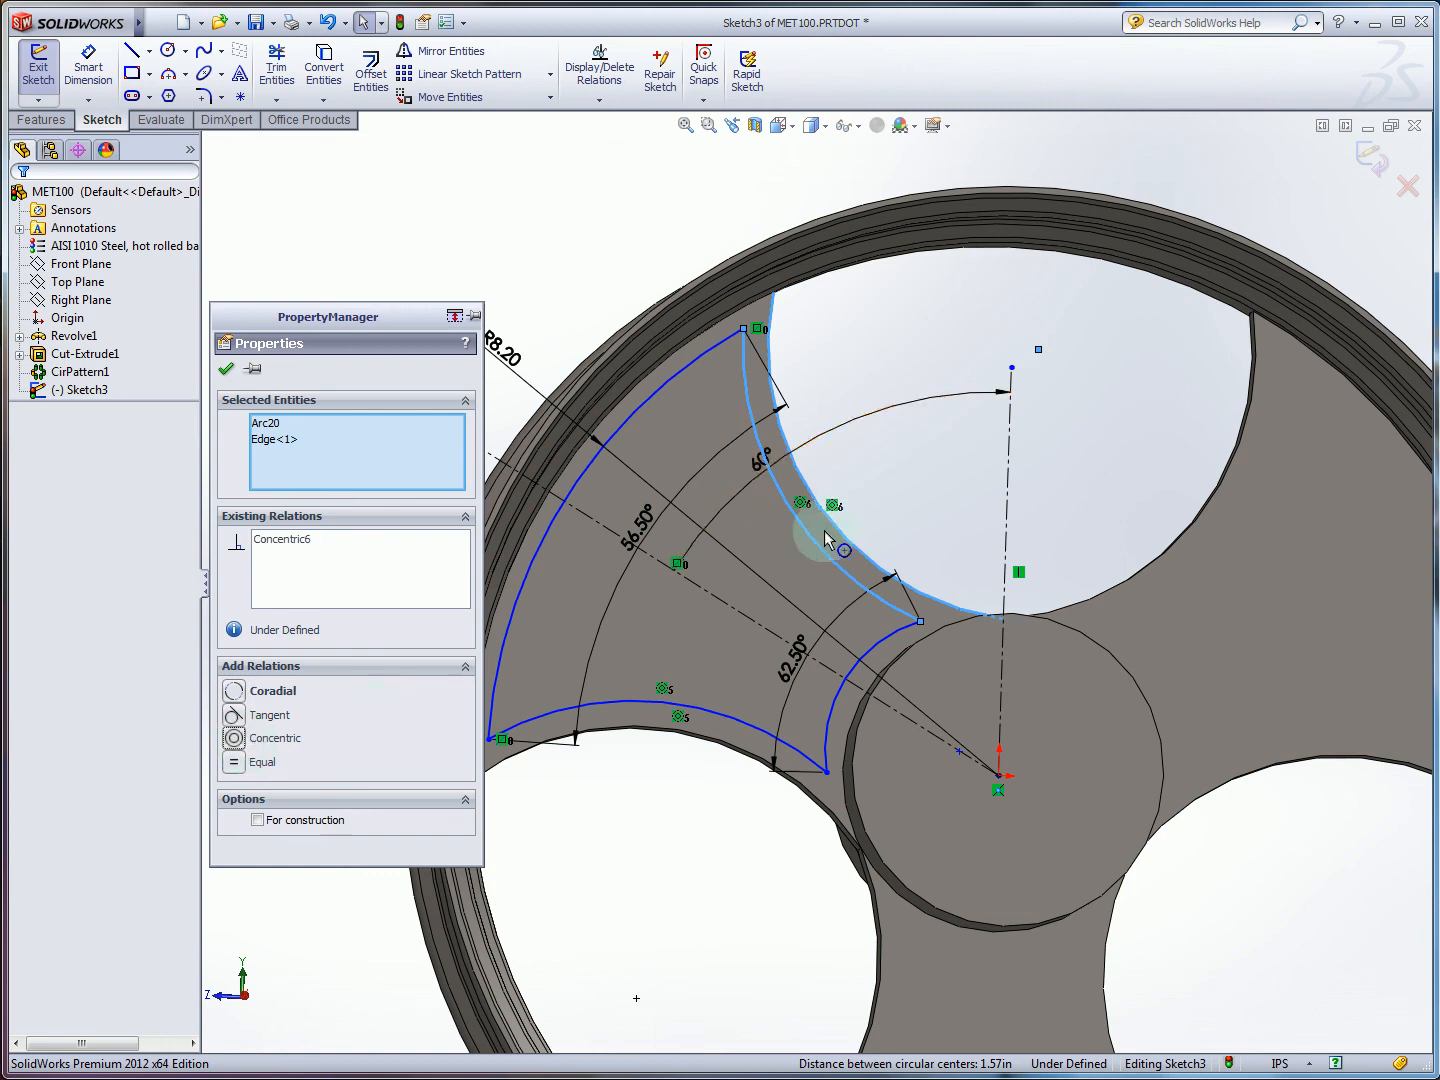
{"action": "scroll", "coordinate": [825, 540], "scroll_direction": "up", "scroll_amount": 4}
{"action": "scroll", "coordinate": [771, 579], "scroll_direction": "down", "scroll_amount": 3}
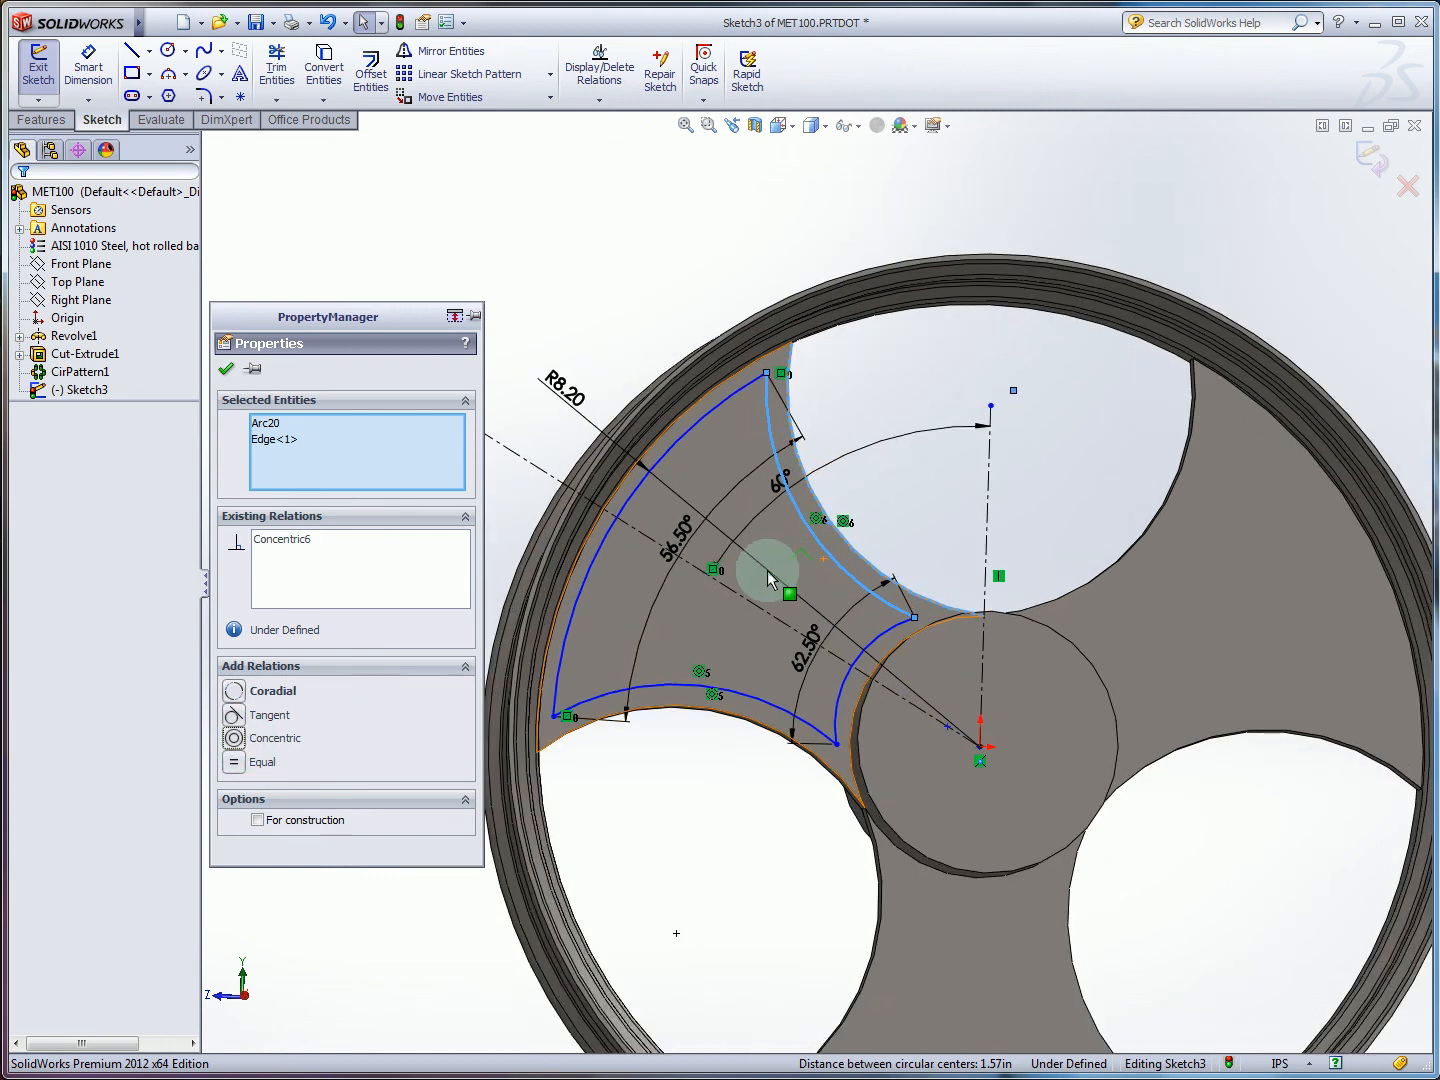
{"action": "left_click", "coordinate": [557, 716]}
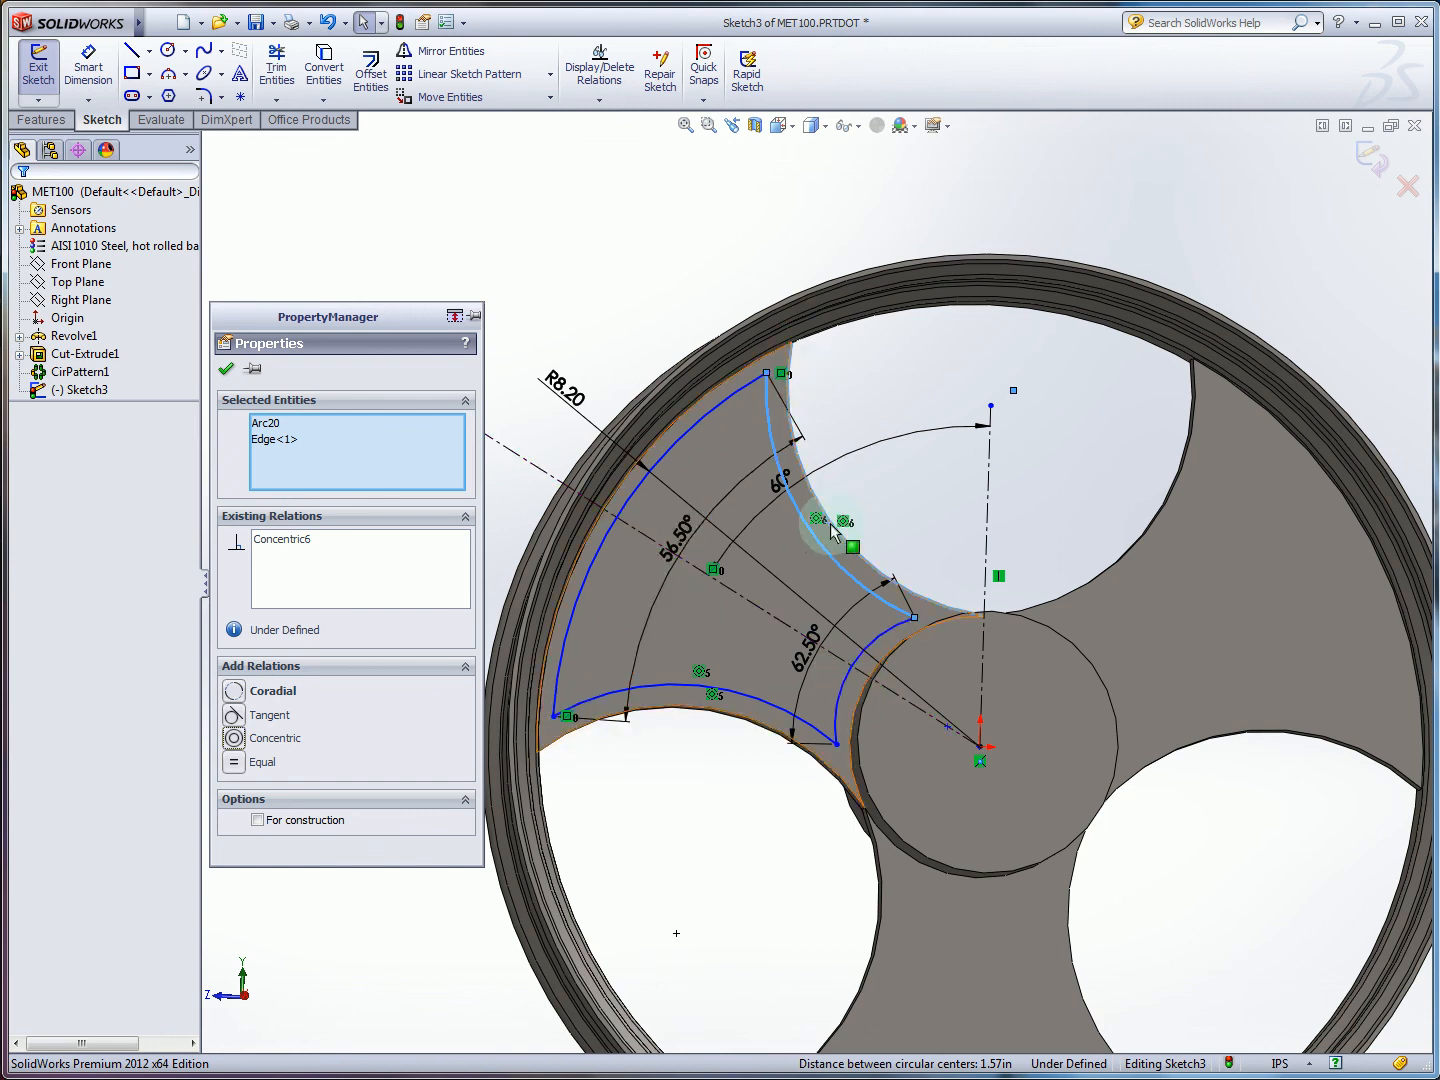
{"action": "key", "text": "Escape"}
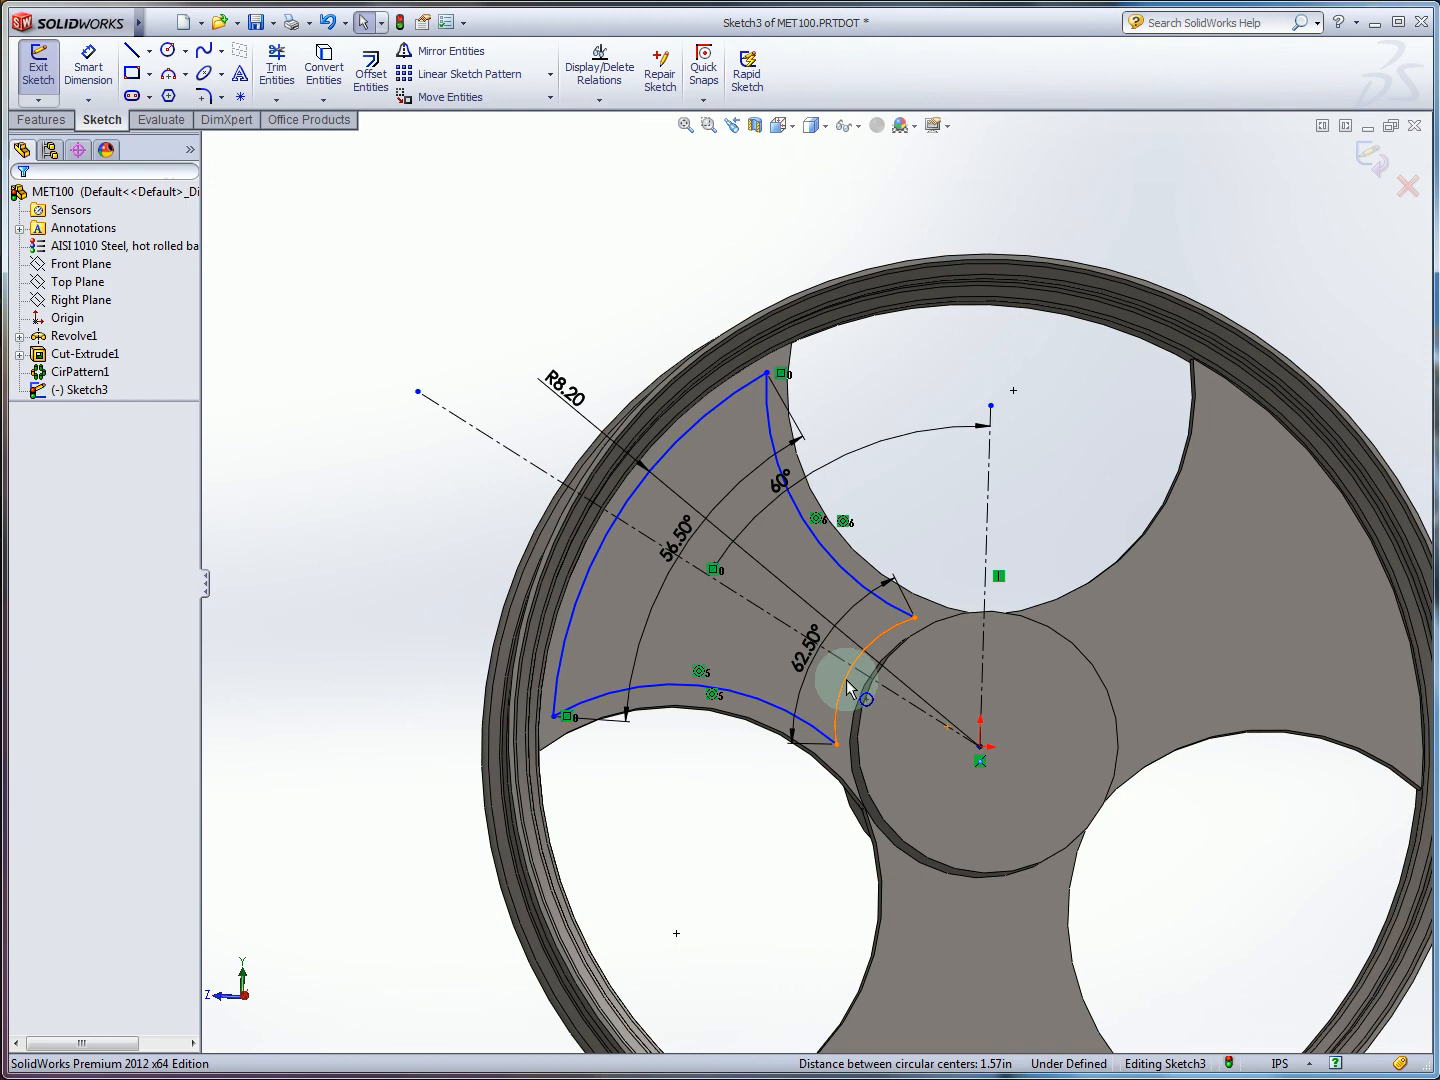
Make the pocket outline's inner arc concentric with the circular edge around the hub.
{"action": "left_click", "coordinate": [849, 689]}
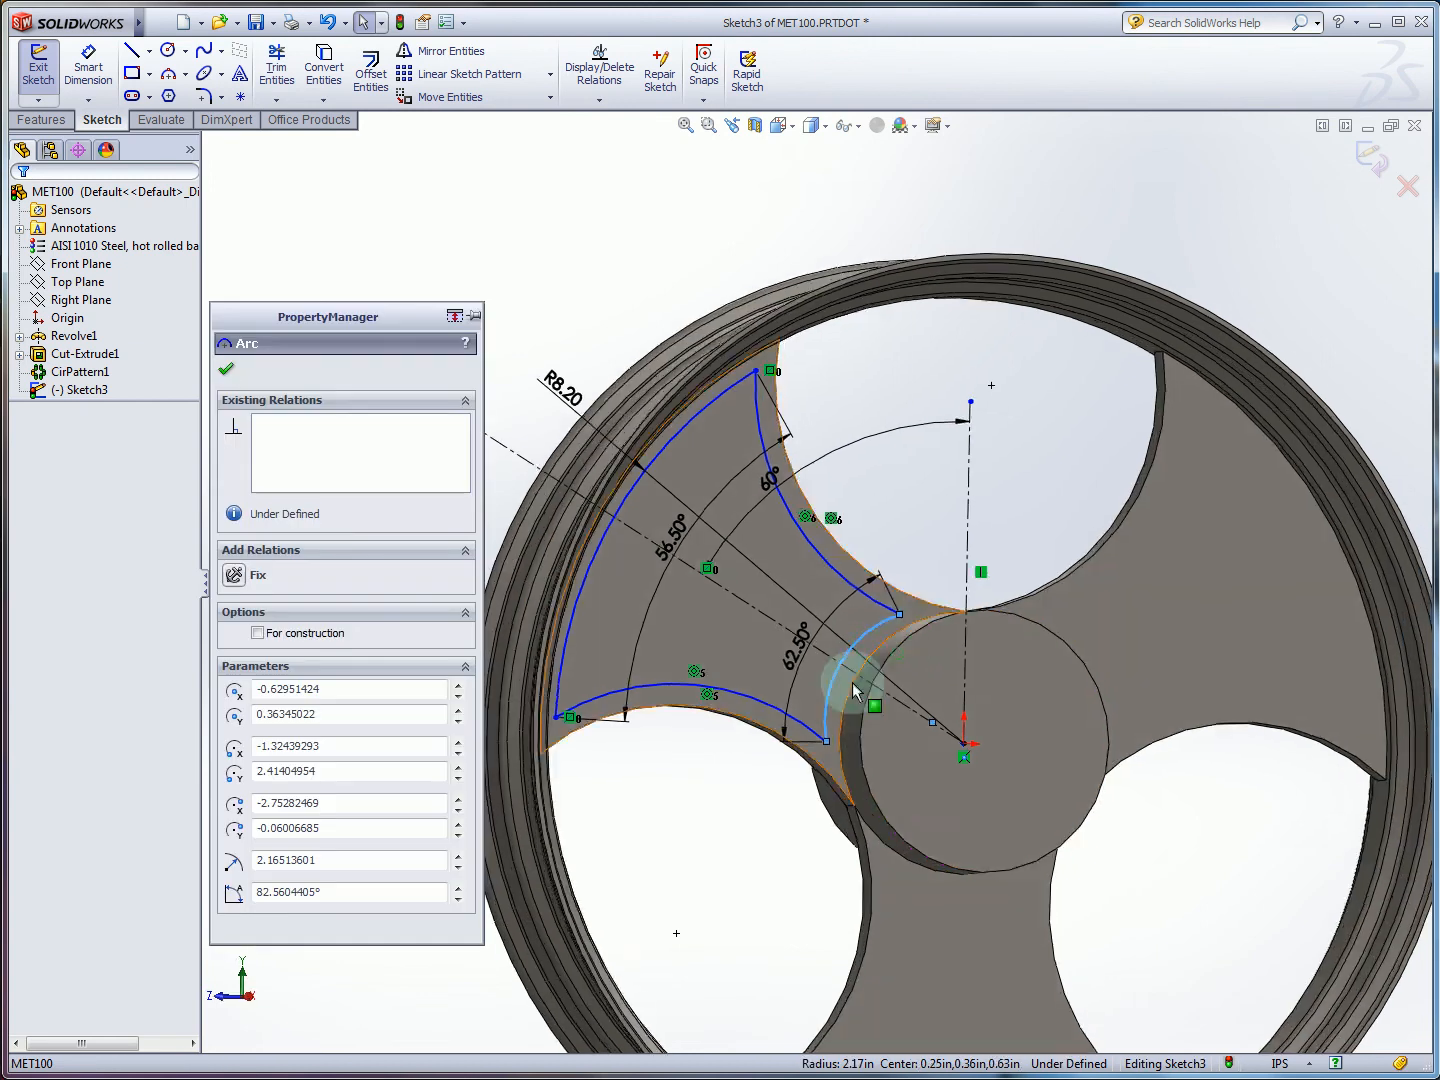
{"action": "left_click", "coordinate": [855, 689], "text": "ctrl"}
{"action": "left_click", "coordinate": [271, 741]}
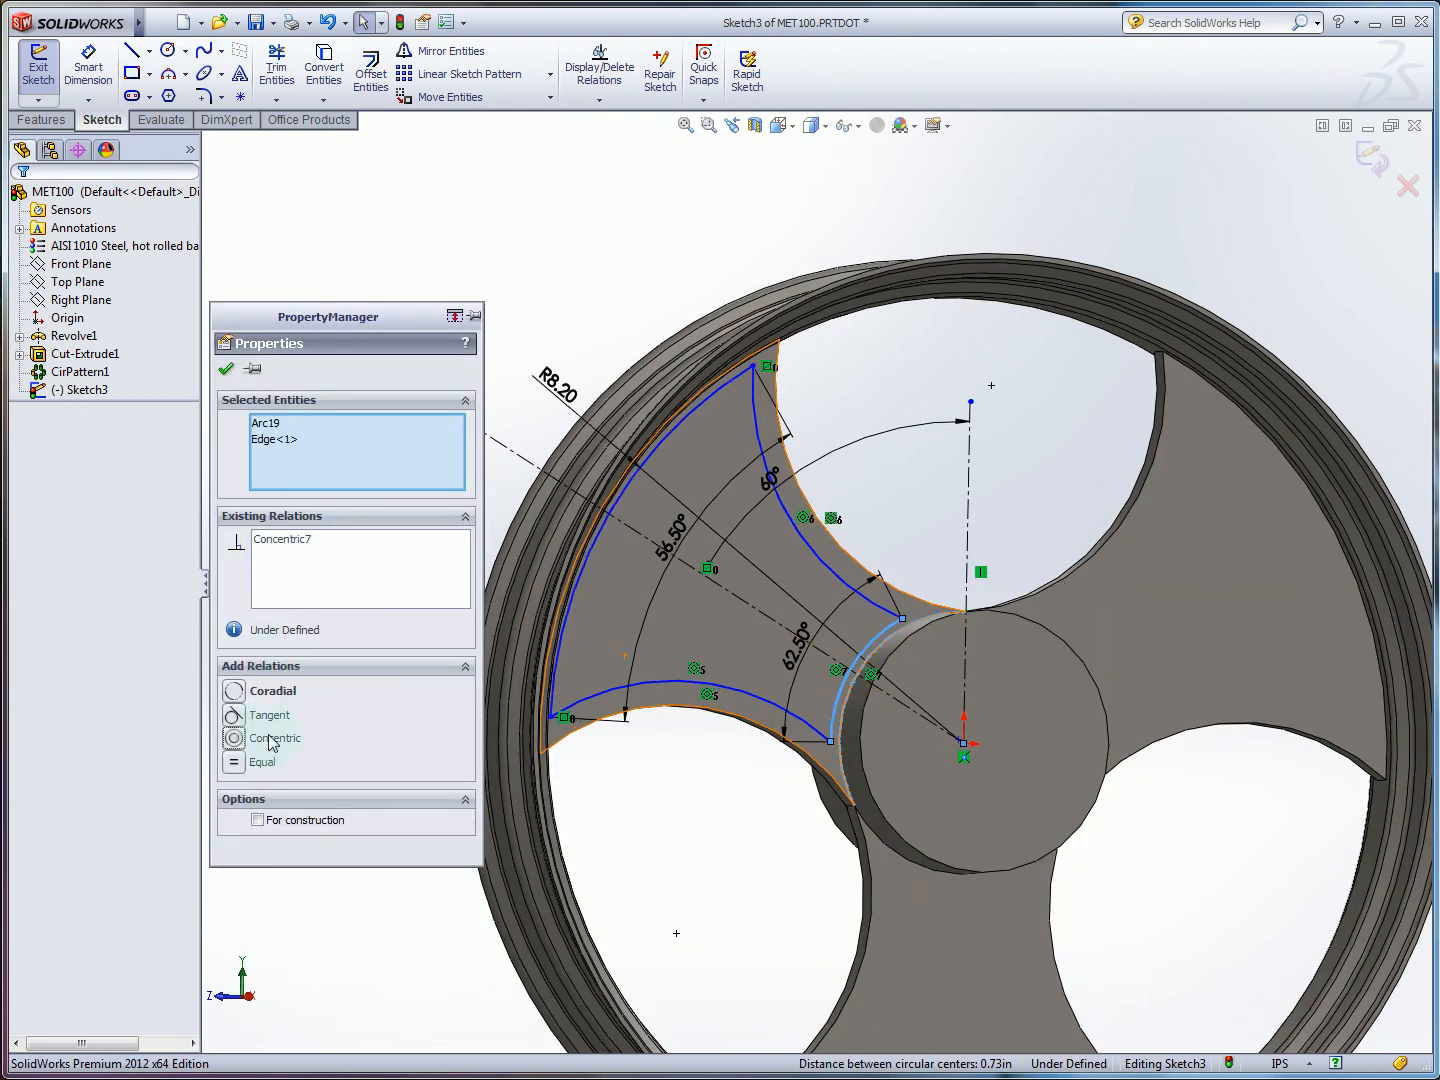
Make the pocket outline's outer rim arc concentric with its inner arc.
{"action": "middle_click_drag", "start_coordinate": [640, 494], "coordinate": [605, 513]}
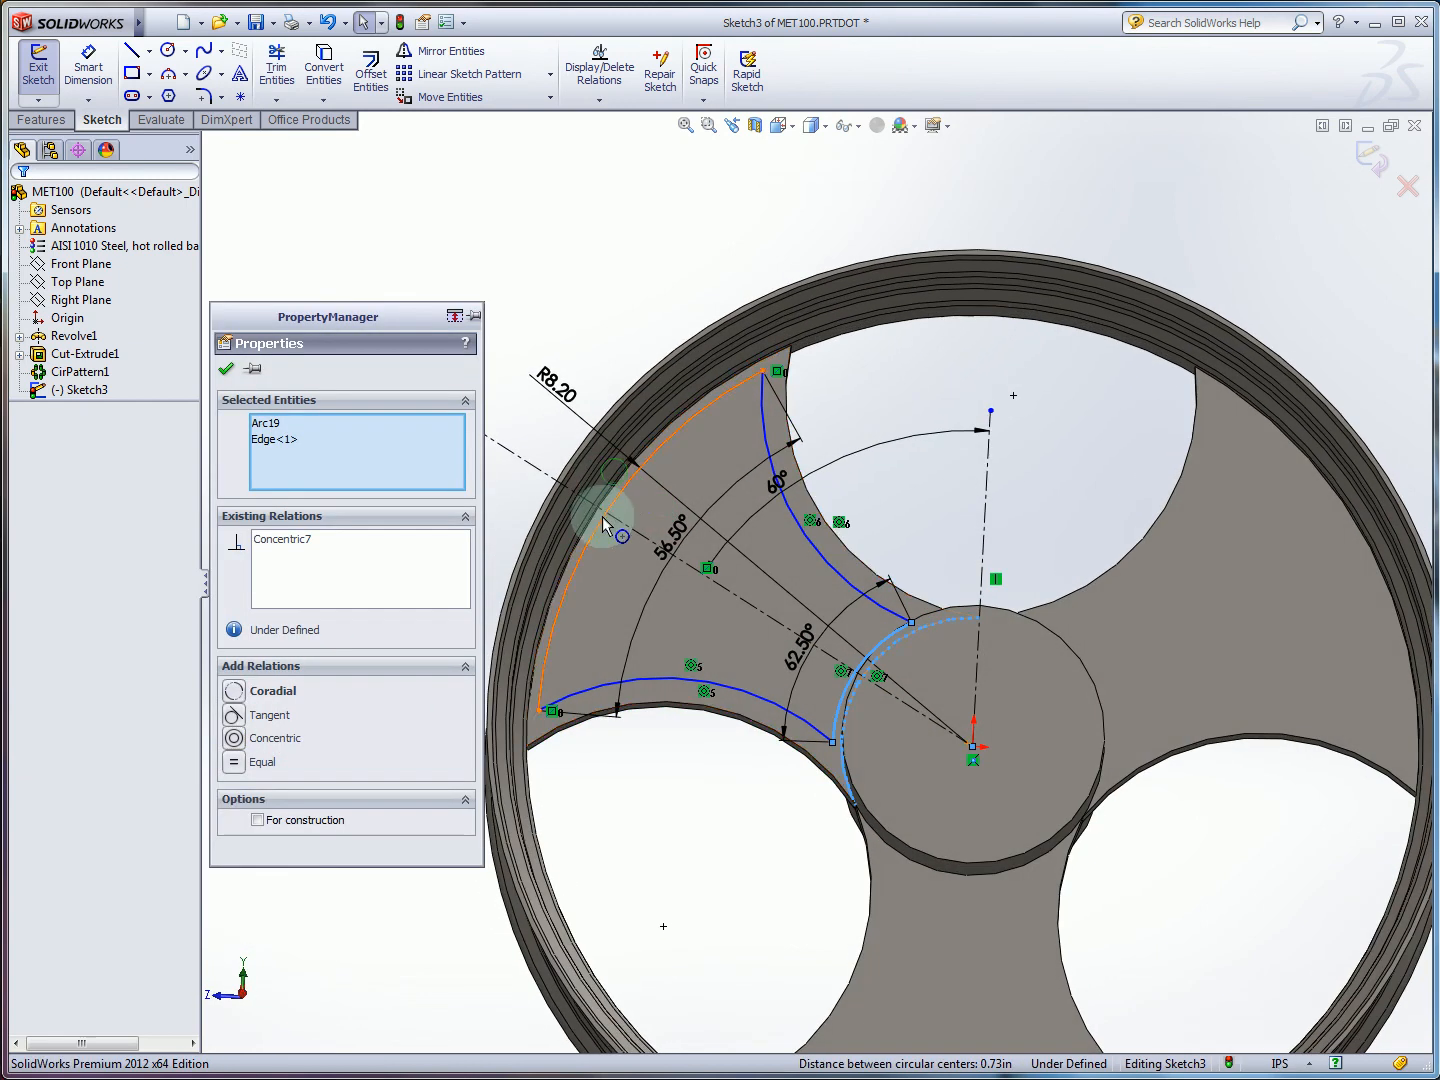
{"action": "left_click", "coordinate": [604, 525]}
{"action": "middle_click_drag", "start_coordinate": [910, 659], "coordinate": [867, 681]}
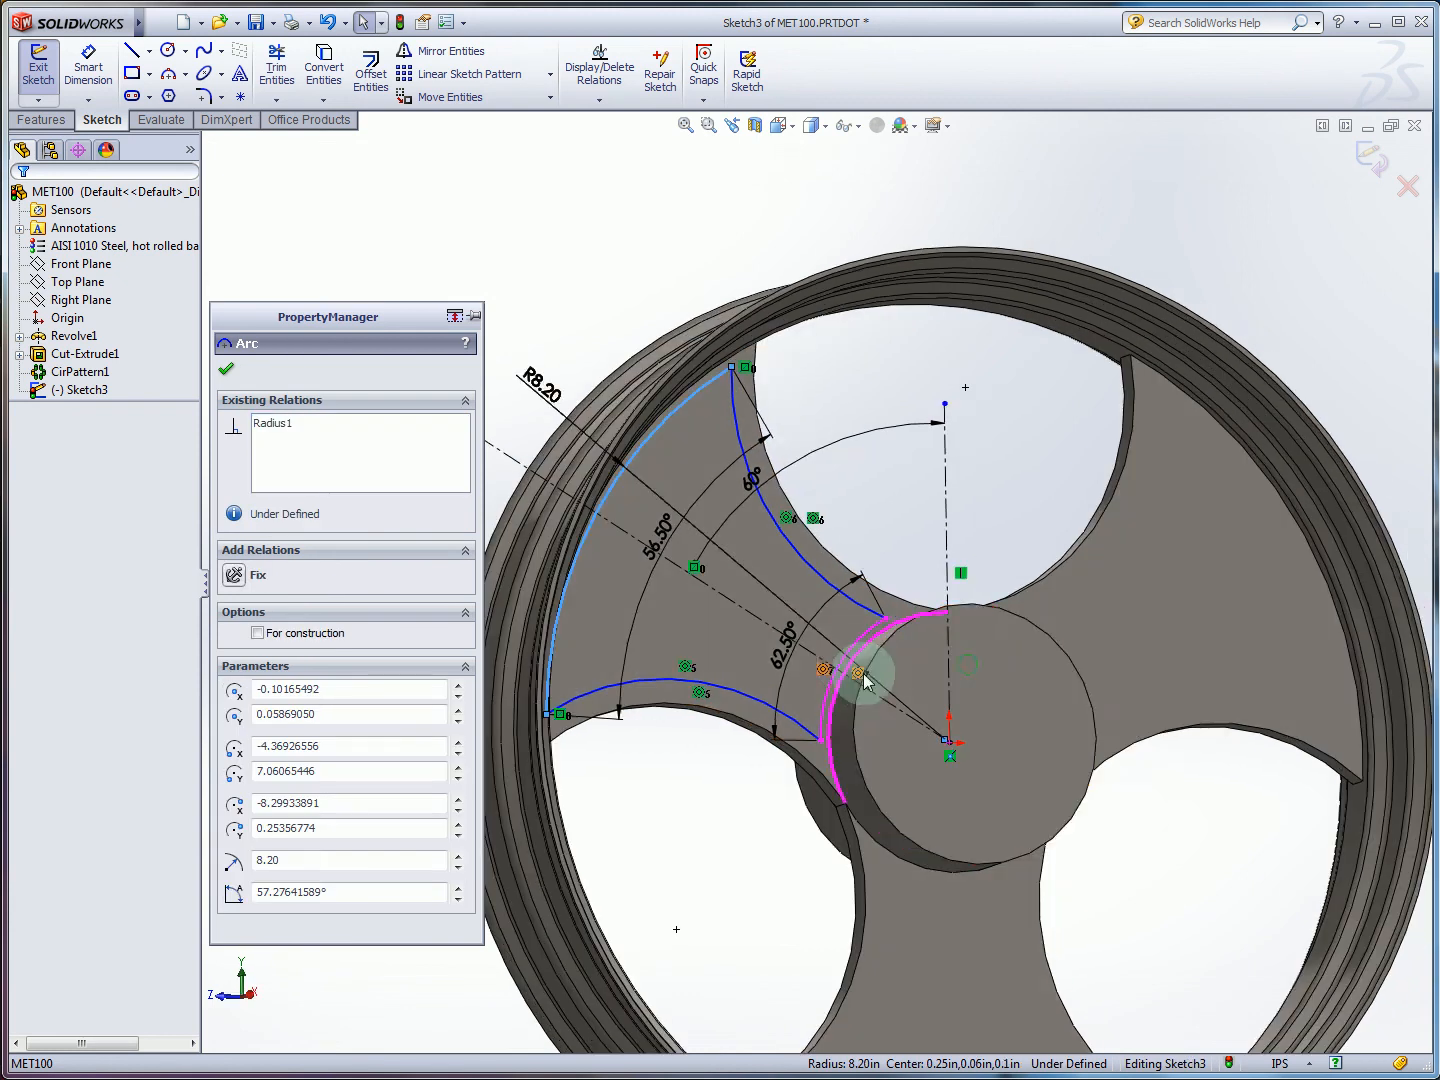
{"action": "left_click", "coordinate": [840, 682], "text": "ctrl"}
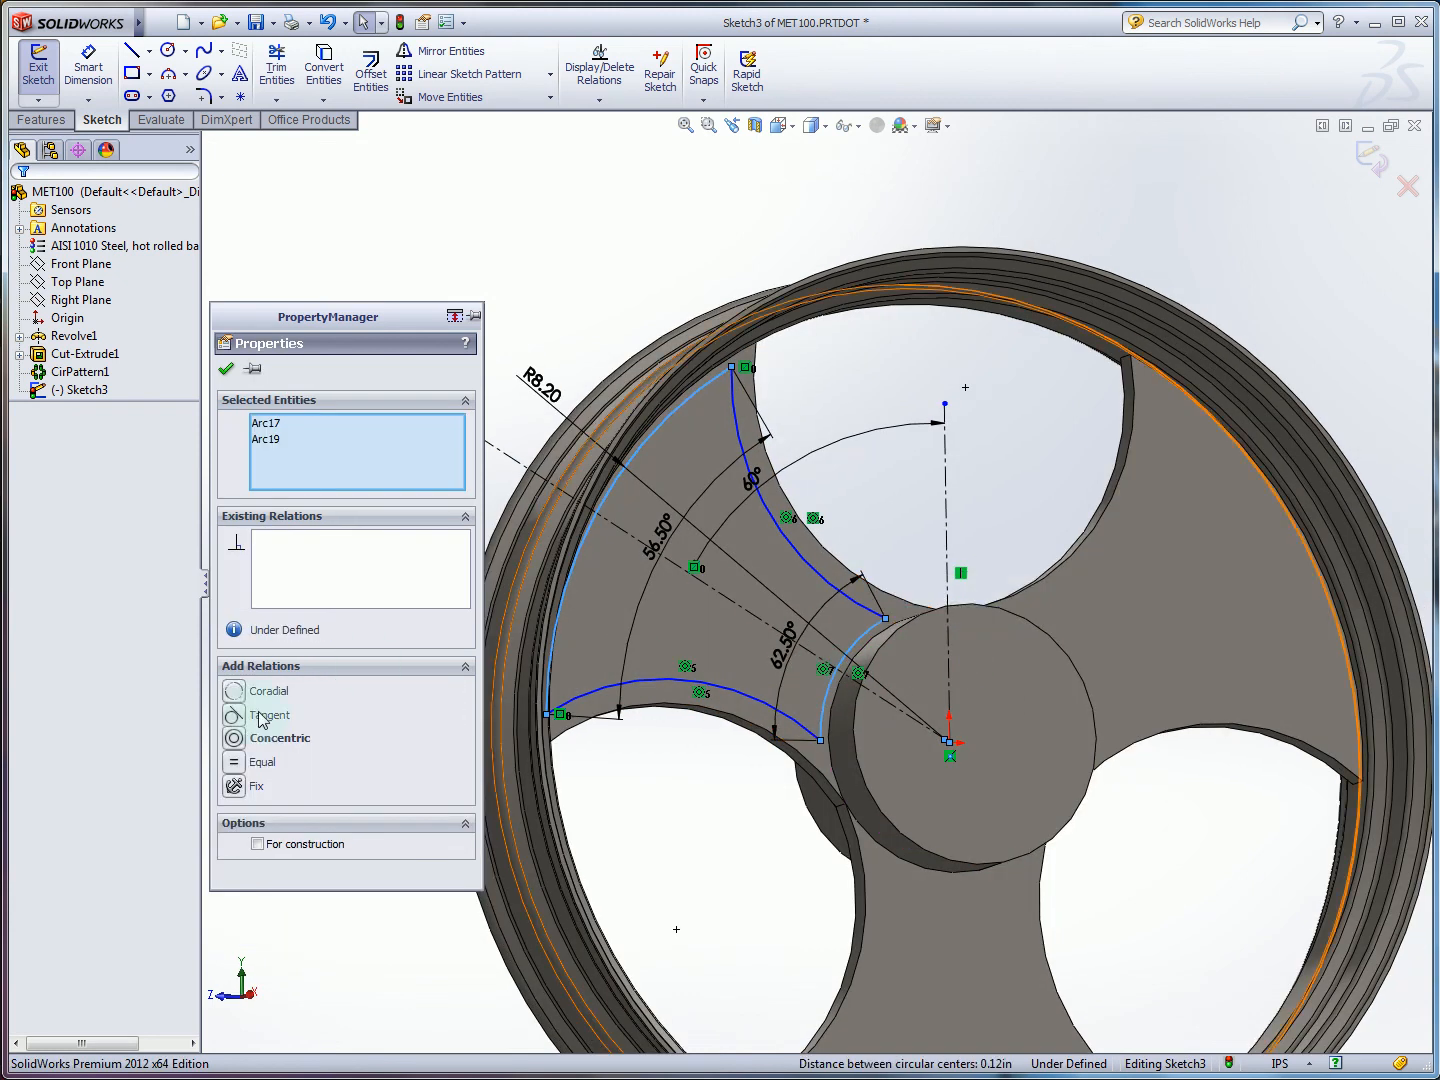
{"action": "left_click", "coordinate": [240, 745]}
Extrude-cut the pocket outline using the Offset From Surface end condition, offset 0.10 in from the Right Plane.
{"action": "middle_click_drag", "start_coordinate": [766, 582], "coordinate": [736, 531]}
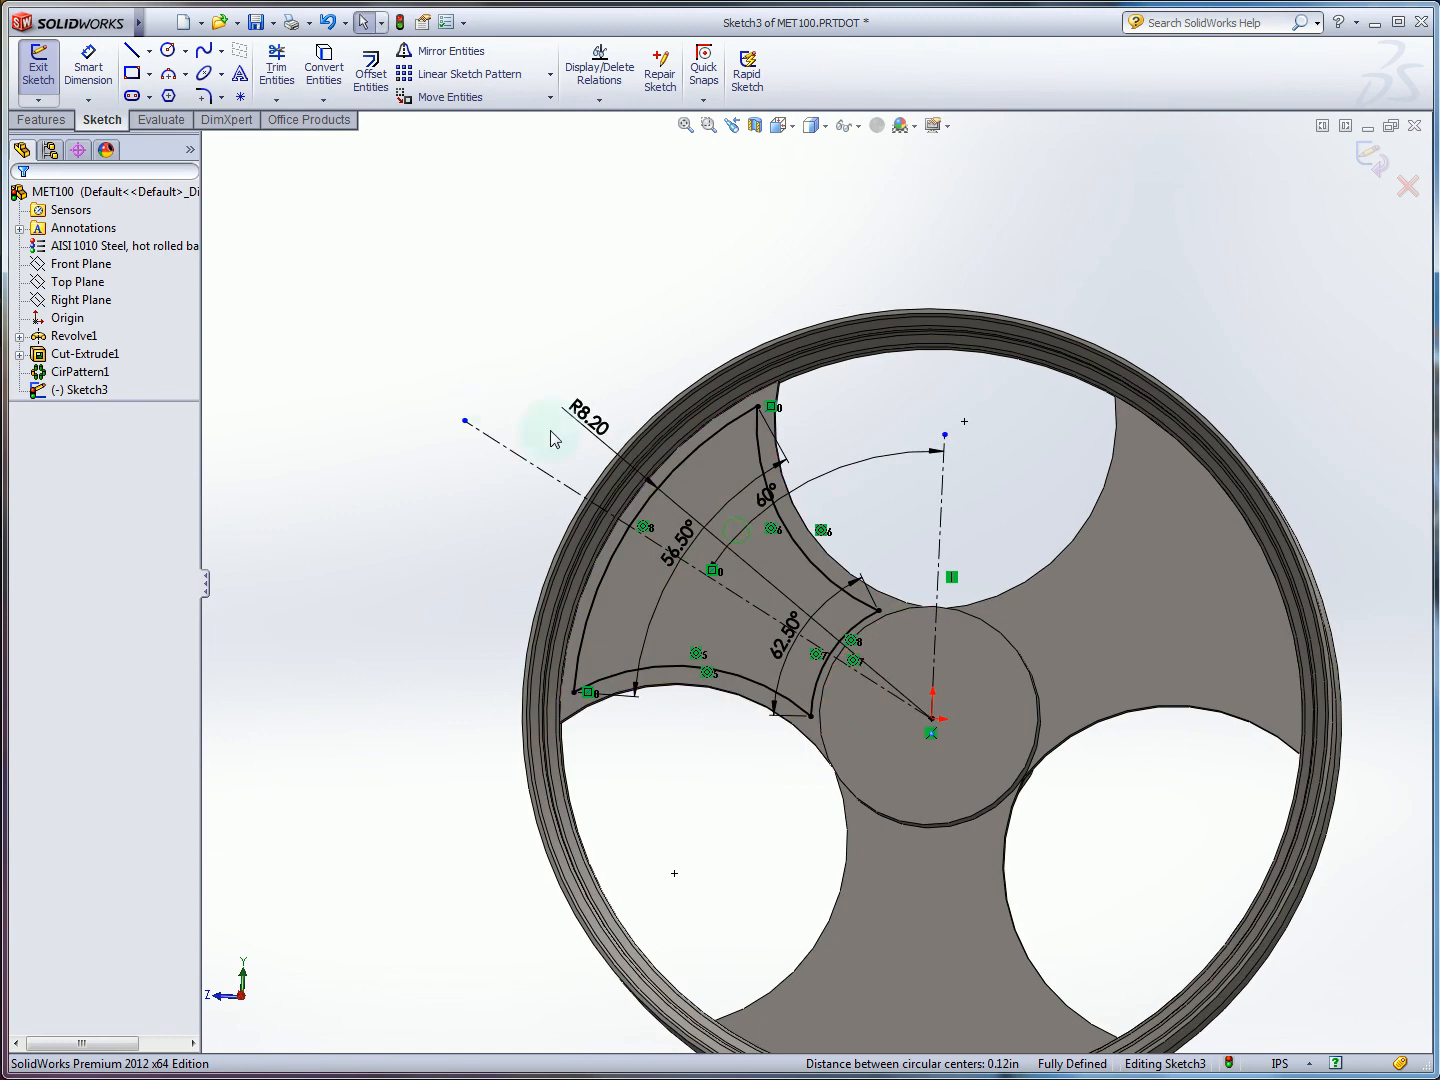
{"action": "scroll", "coordinate": [675, 489], "scroll_direction": "down", "scroll_amount": 2}
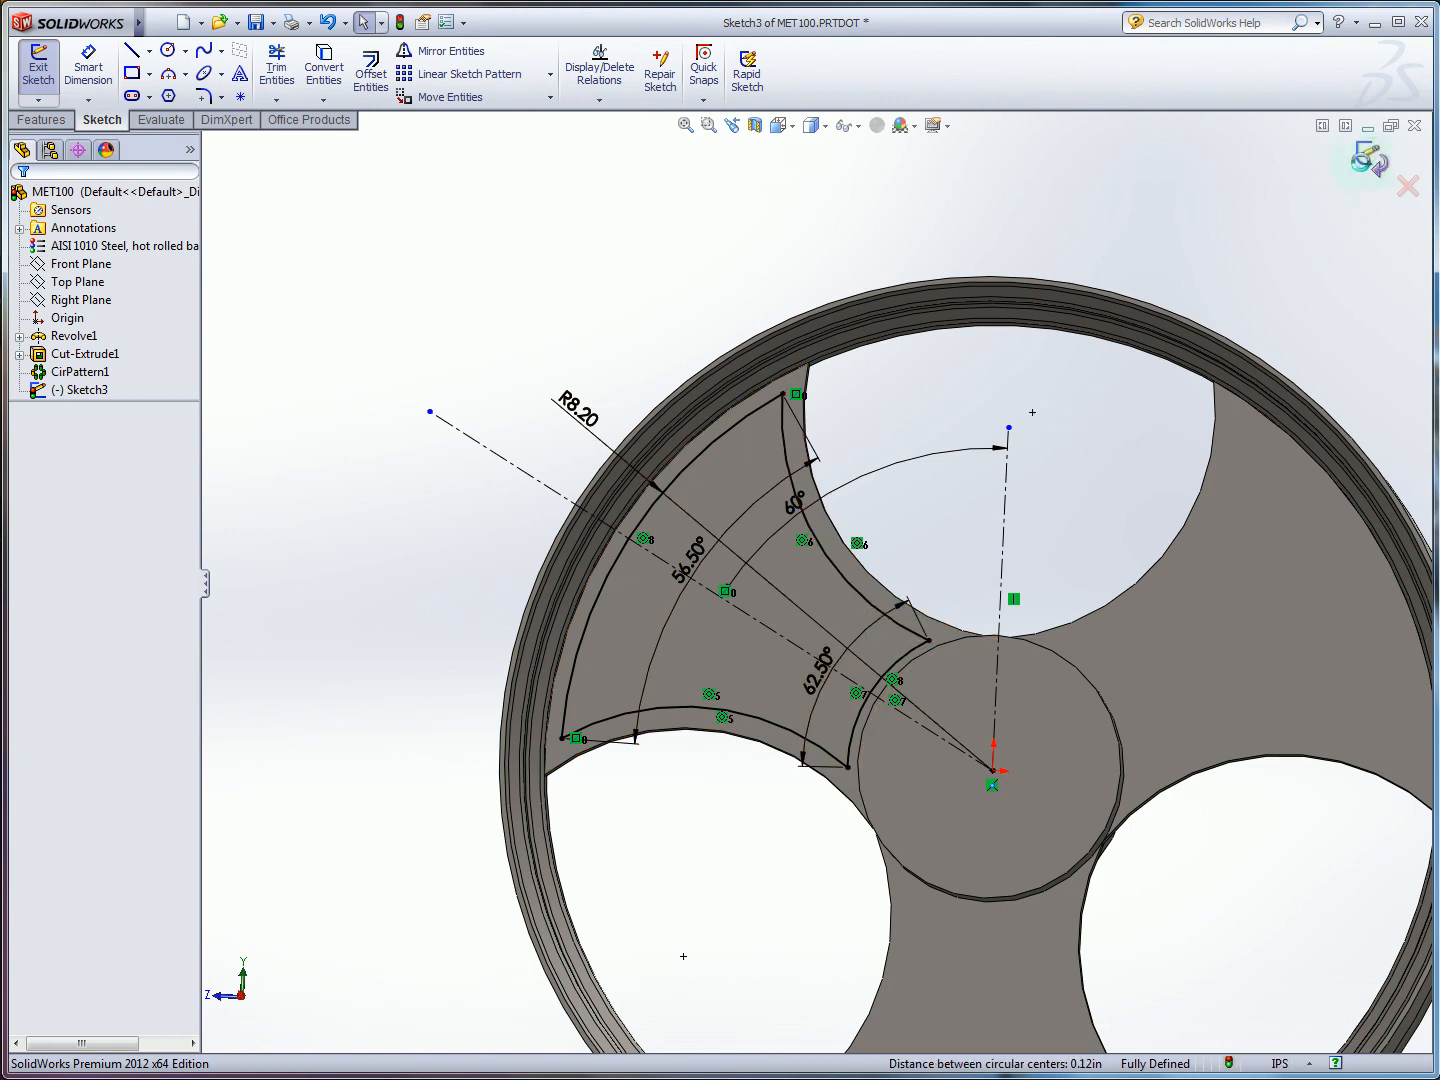
{"action": "left_click", "coordinate": [1363, 162]}
{"action": "mouse_move", "coordinate": [635, 531]}
{"action": "middle_mouse_down"}
{"action": "mouse_move", "coordinate": [694, 546]}
{"action": "mouse_move", "coordinate": [656, 460]}
{"action": "mouse_move", "coordinate": [617, 471]}
{"action": "middle_mouse_up"}
{"action": "left_click", "coordinate": [318, 484]}
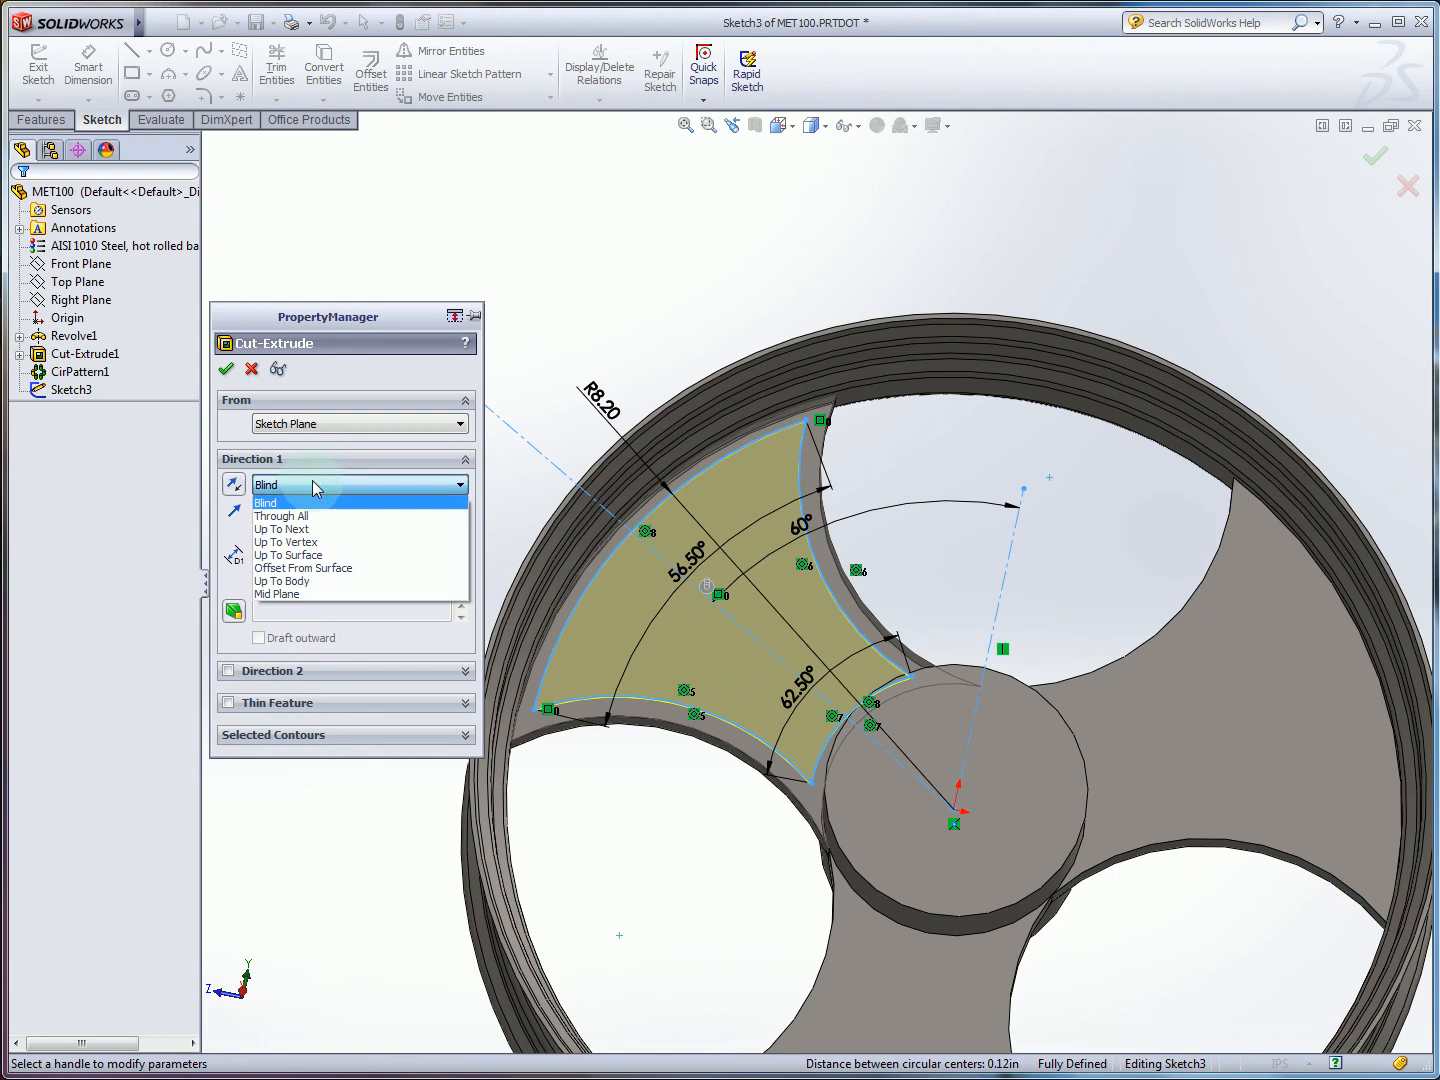
{"action": "left_click", "coordinate": [300, 574]}
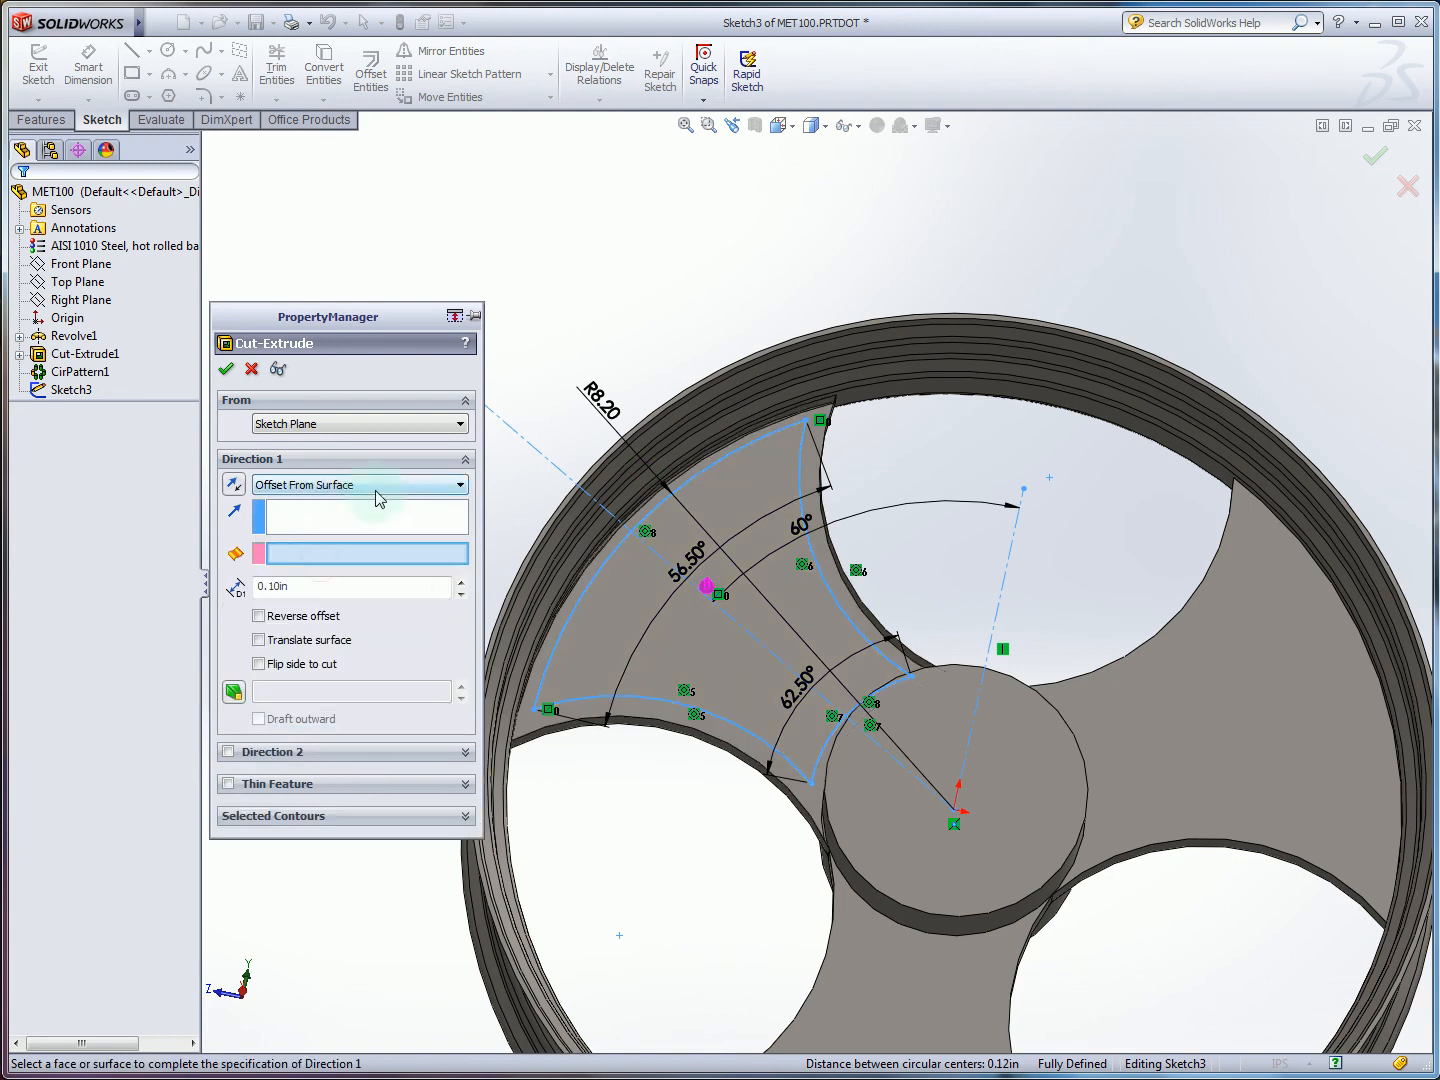
{"action": "scroll", "coordinate": [836, 588], "scroll_direction": "up", "scroll_amount": 2}
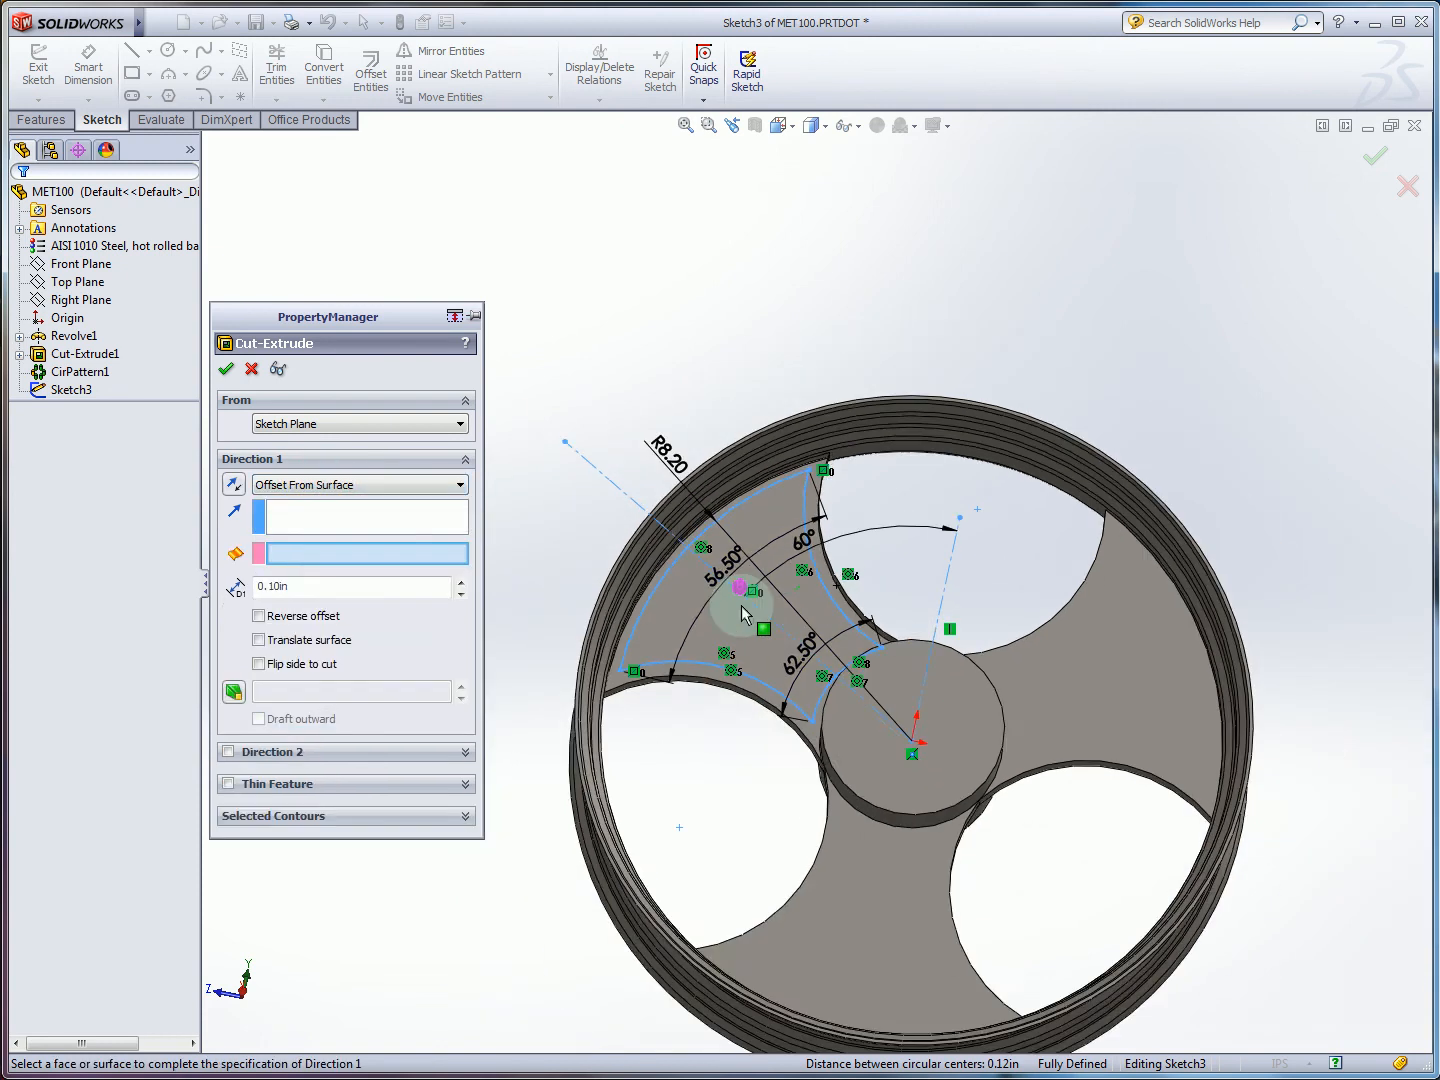
{"action": "middle_click_drag", "start_coordinate": [744, 605], "coordinate": [820, 551]}
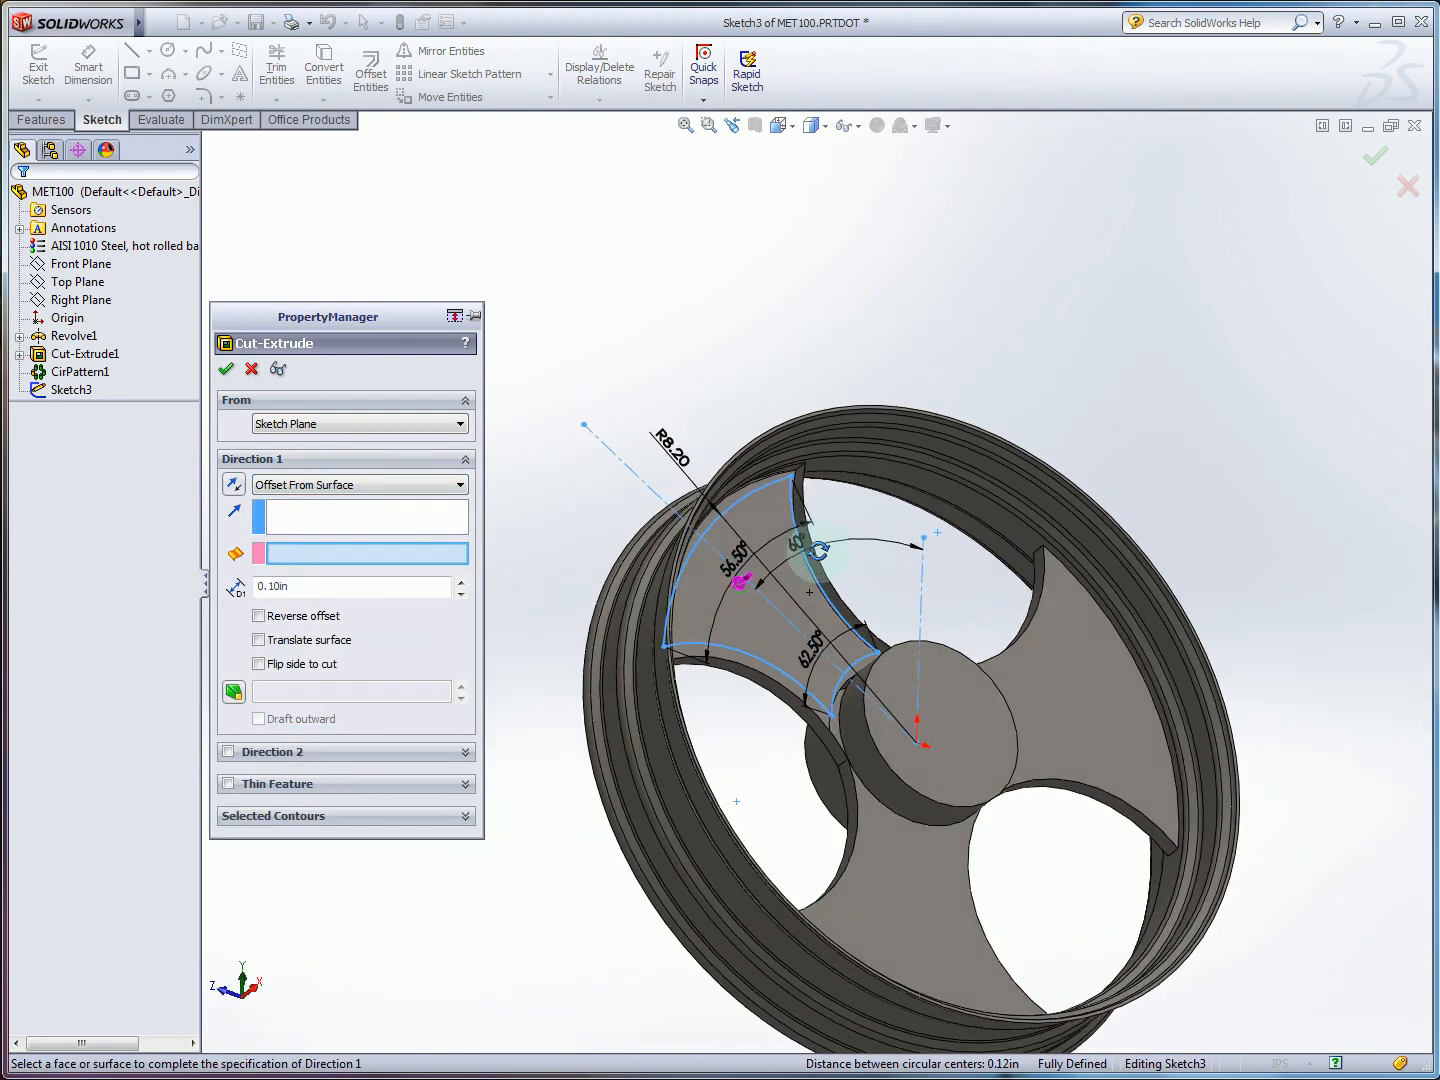
{"action": "left_click", "coordinate": [66, 302]}
{"action": "mouse_move", "coordinate": [700, 491]}
{"action": "middle_mouse_down"}
{"action": "mouse_move", "coordinate": [852, 499]}
{"action": "mouse_move", "coordinate": [829, 505]}
{"action": "mouse_move", "coordinate": [852, 537]}
{"action": "mouse_move", "coordinate": [668, 554]}
{"action": "middle_mouse_up"}
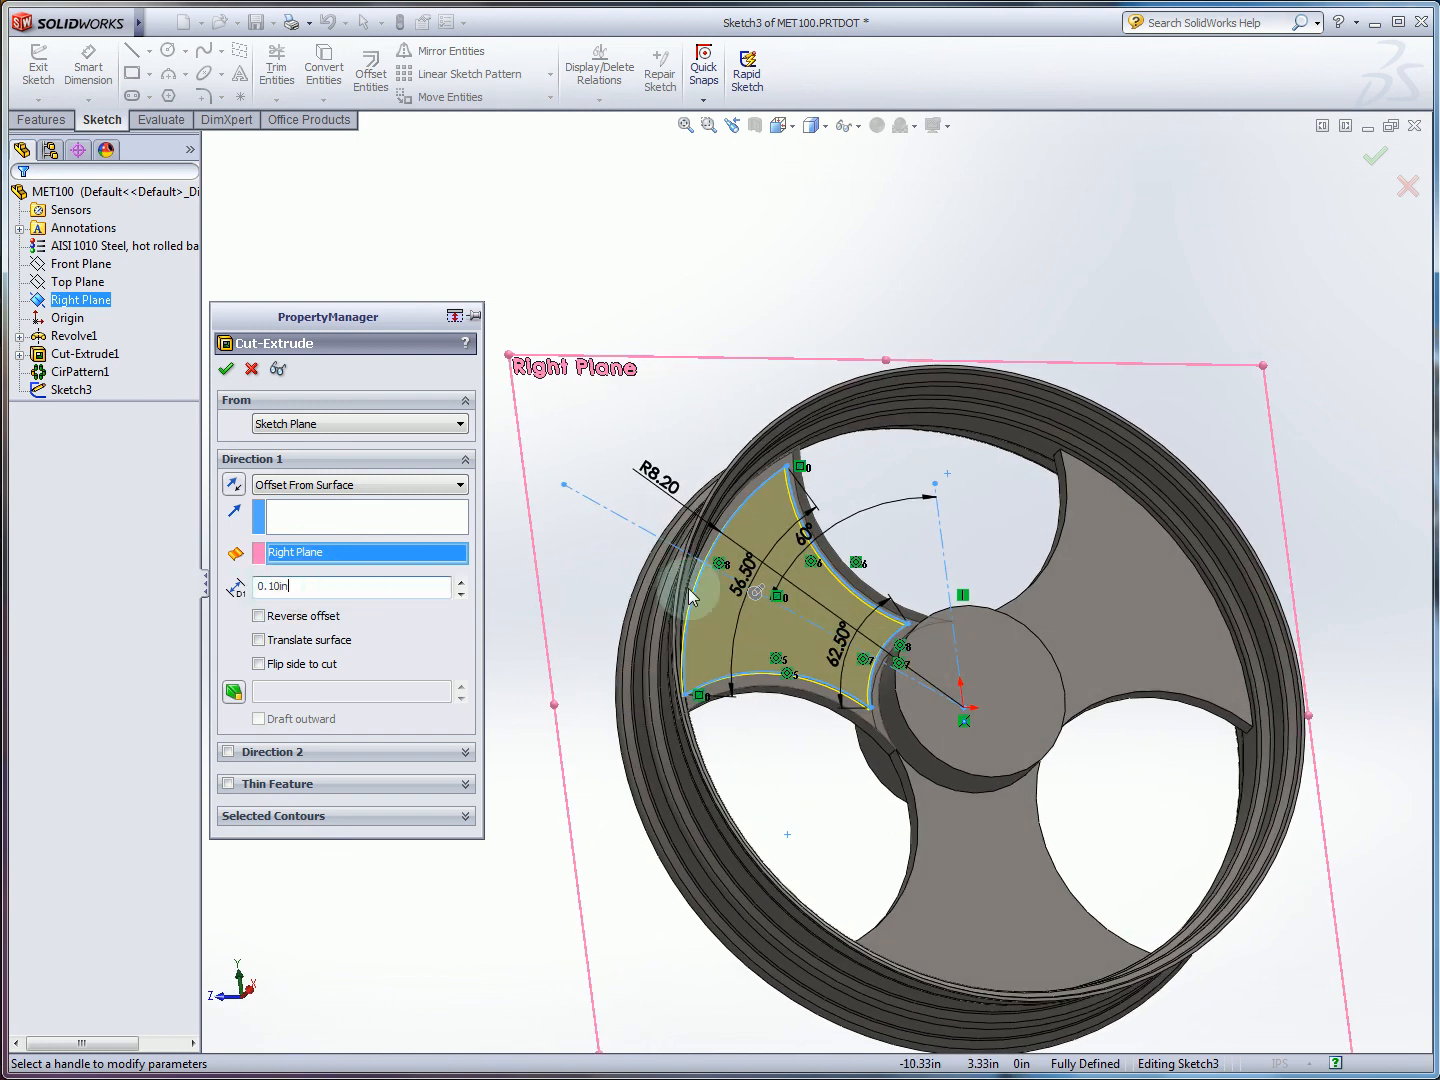
{"action": "middle_click_drag", "start_coordinate": [1085, 640], "coordinate": [905, 631]}
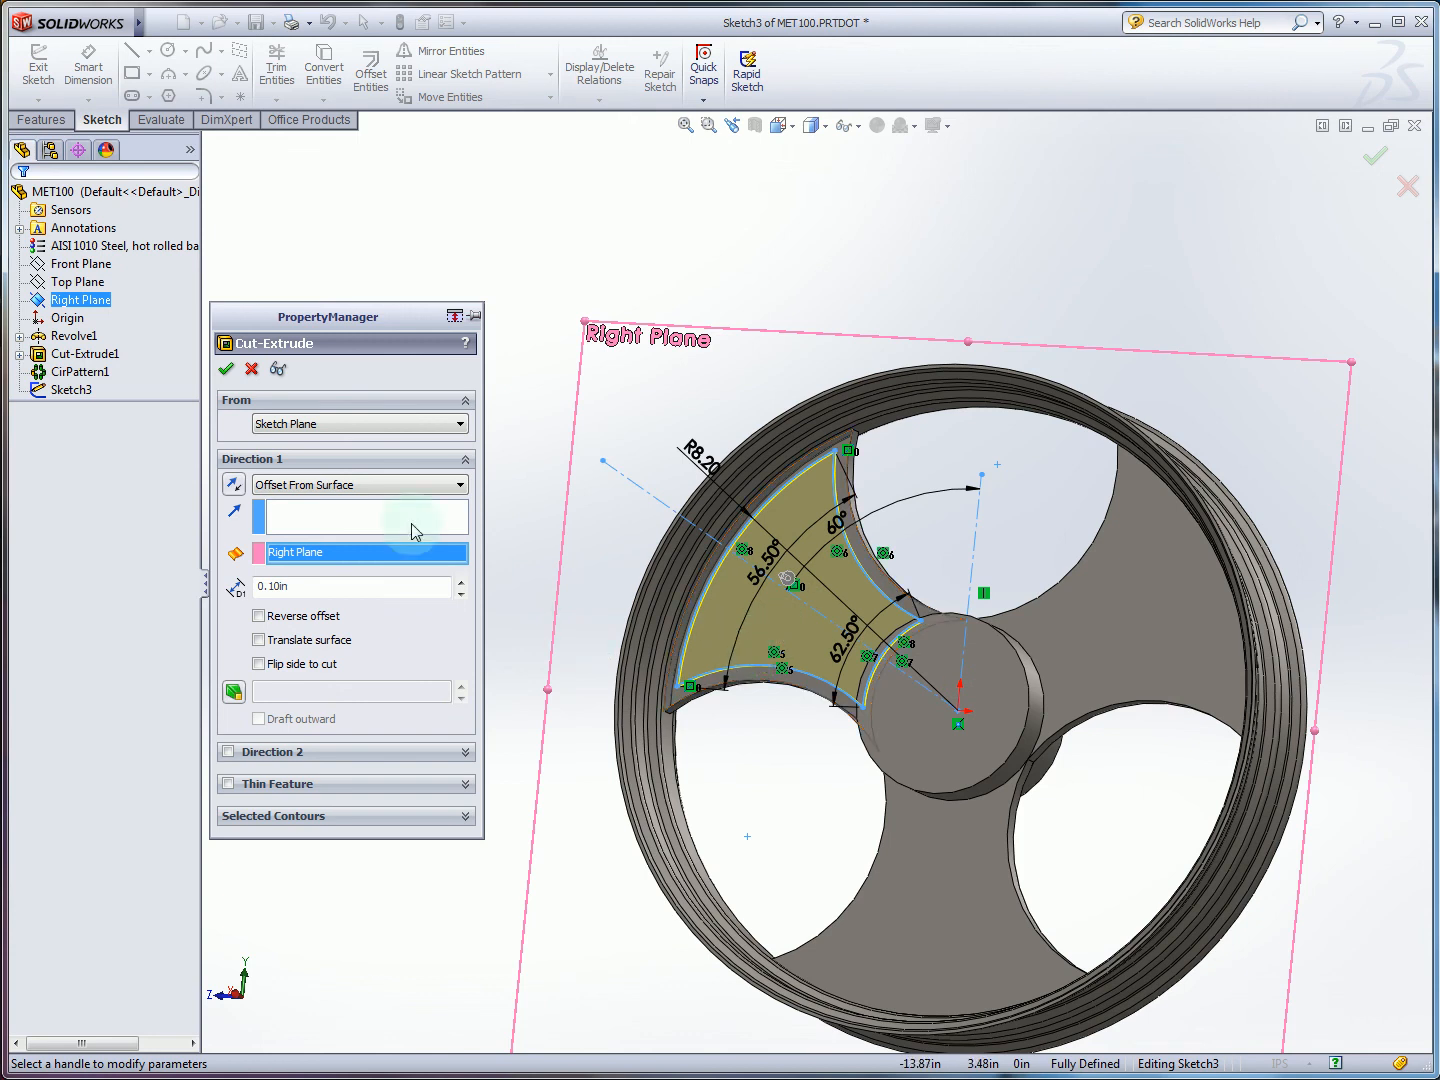
{"action": "left_click", "coordinate": [229, 371]}
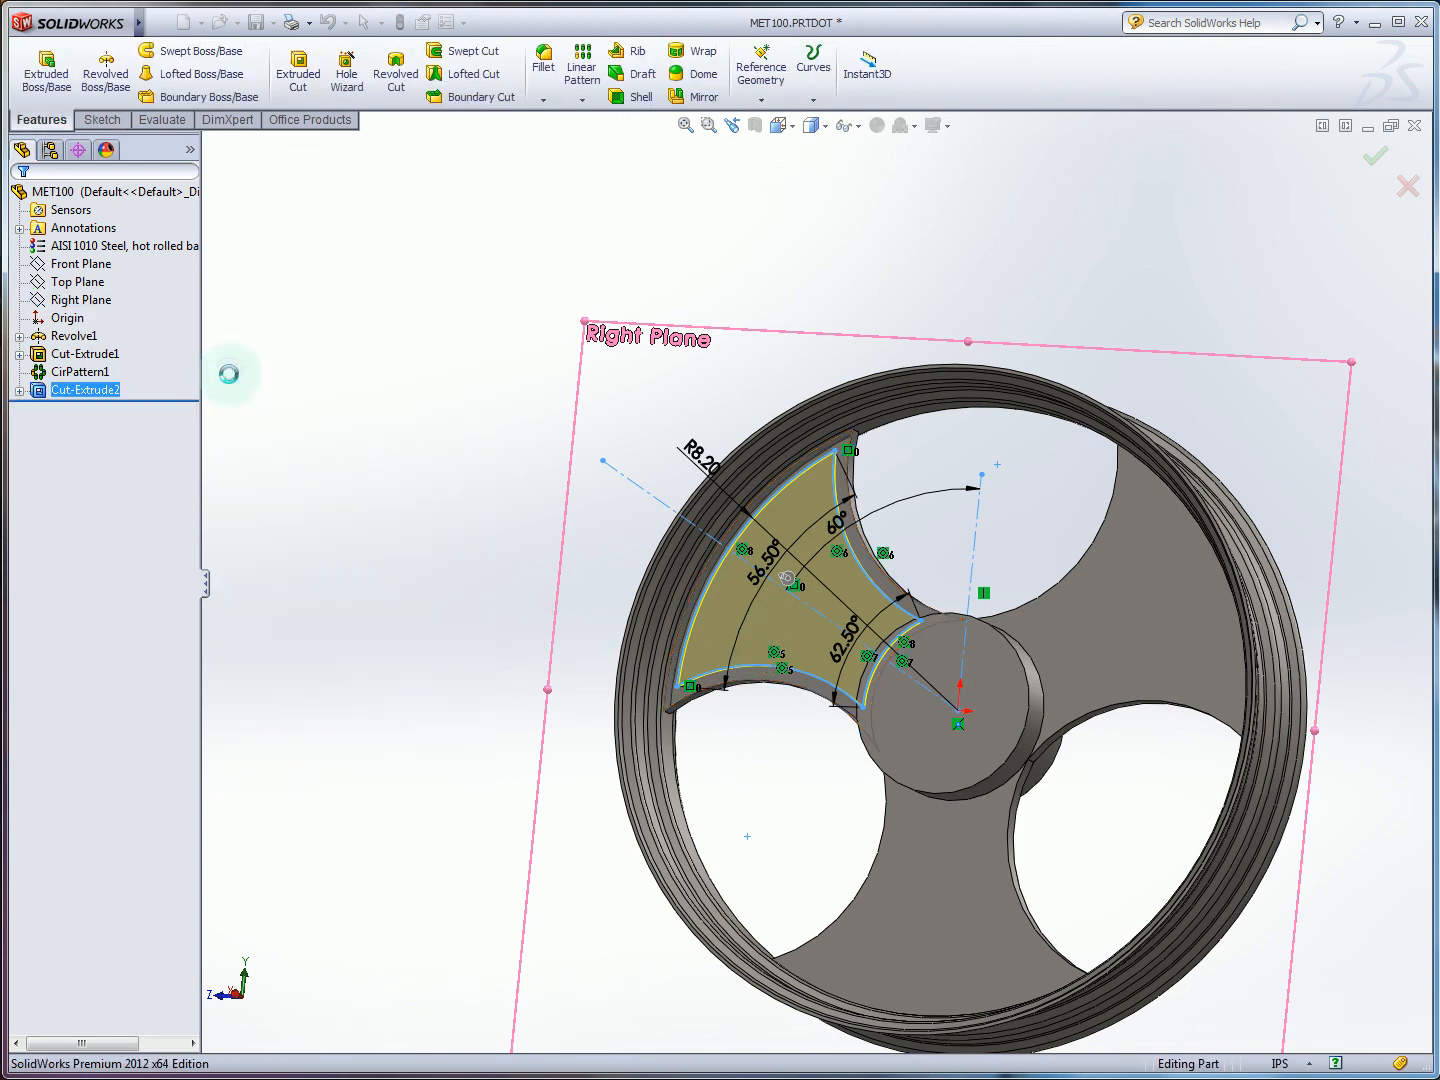
Mirror the pocket cut about the Right Plane onto the opposite face of the spoke.
{"action": "middle_click_drag", "start_coordinate": [872, 573], "coordinate": [805, 595]}
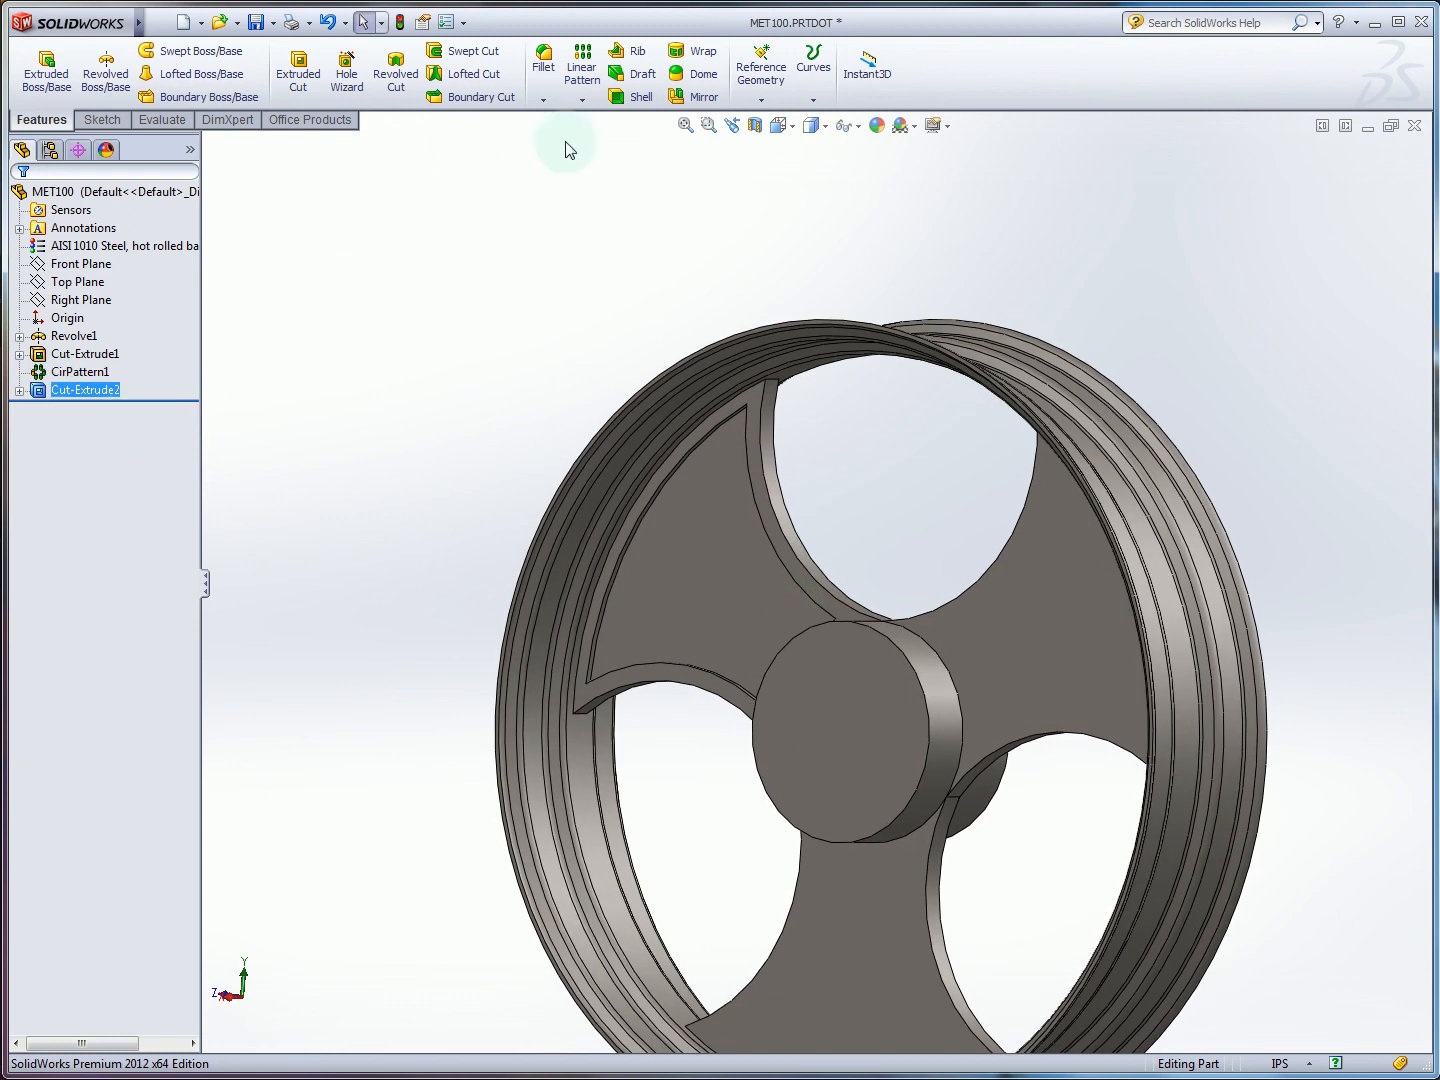
{"action": "left_click", "coordinate": [562, 108]}
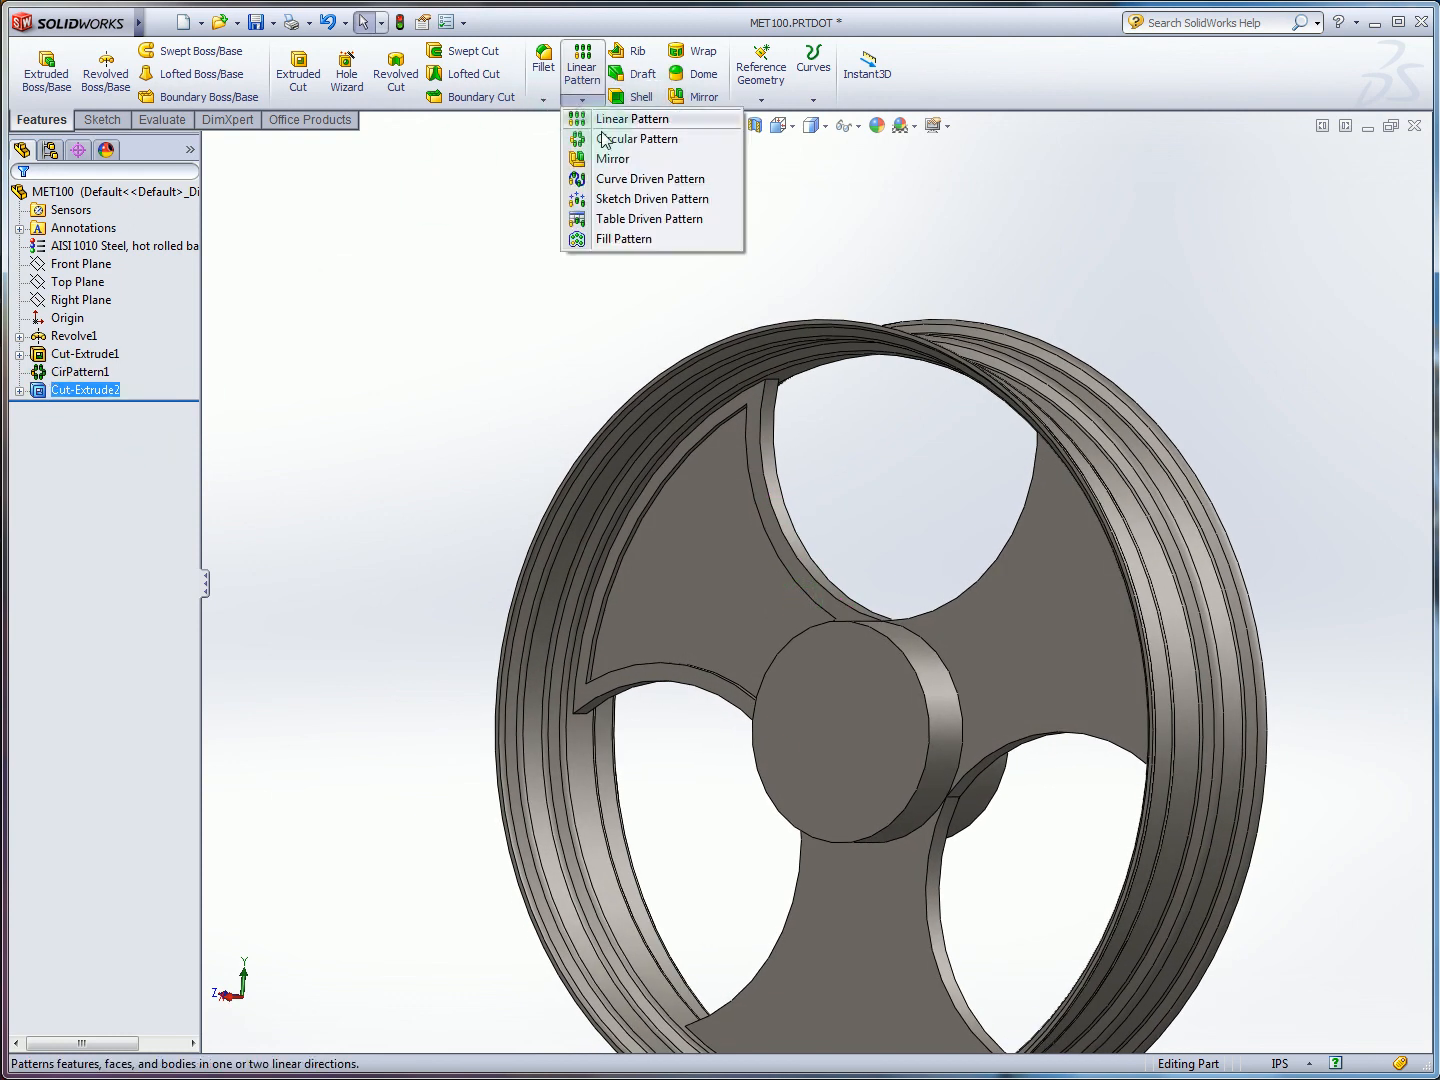
{"action": "left_click", "coordinate": [609, 162]}
{"action": "left_click", "coordinate": [100, 392]}
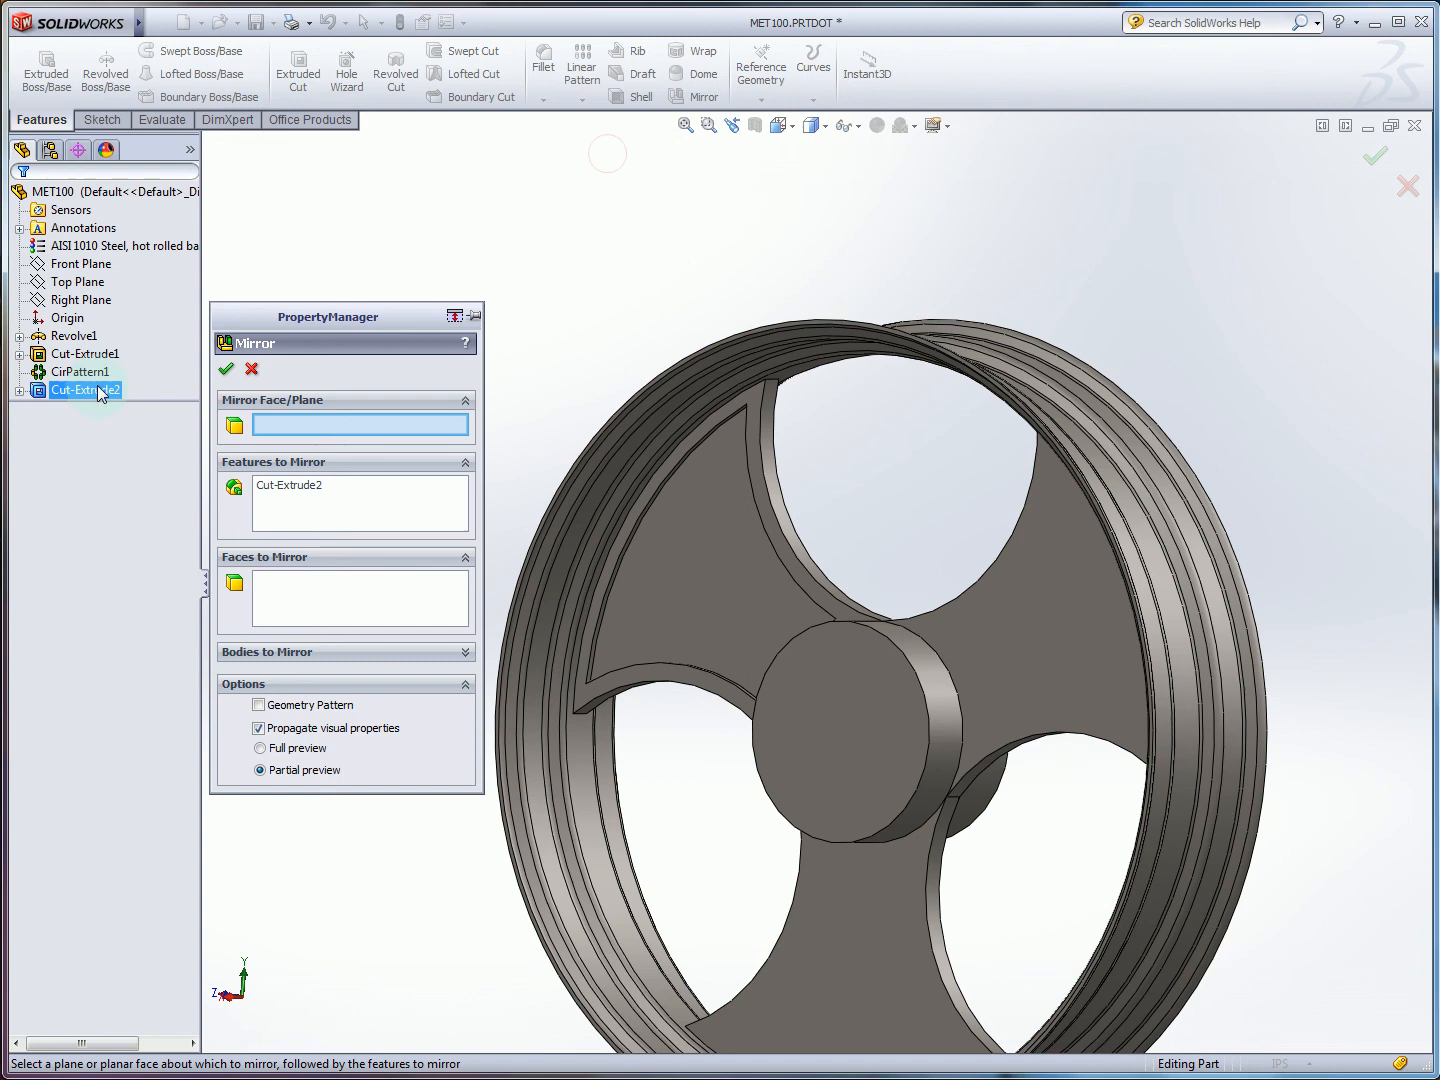
{"action": "left_click", "coordinate": [81, 300]}
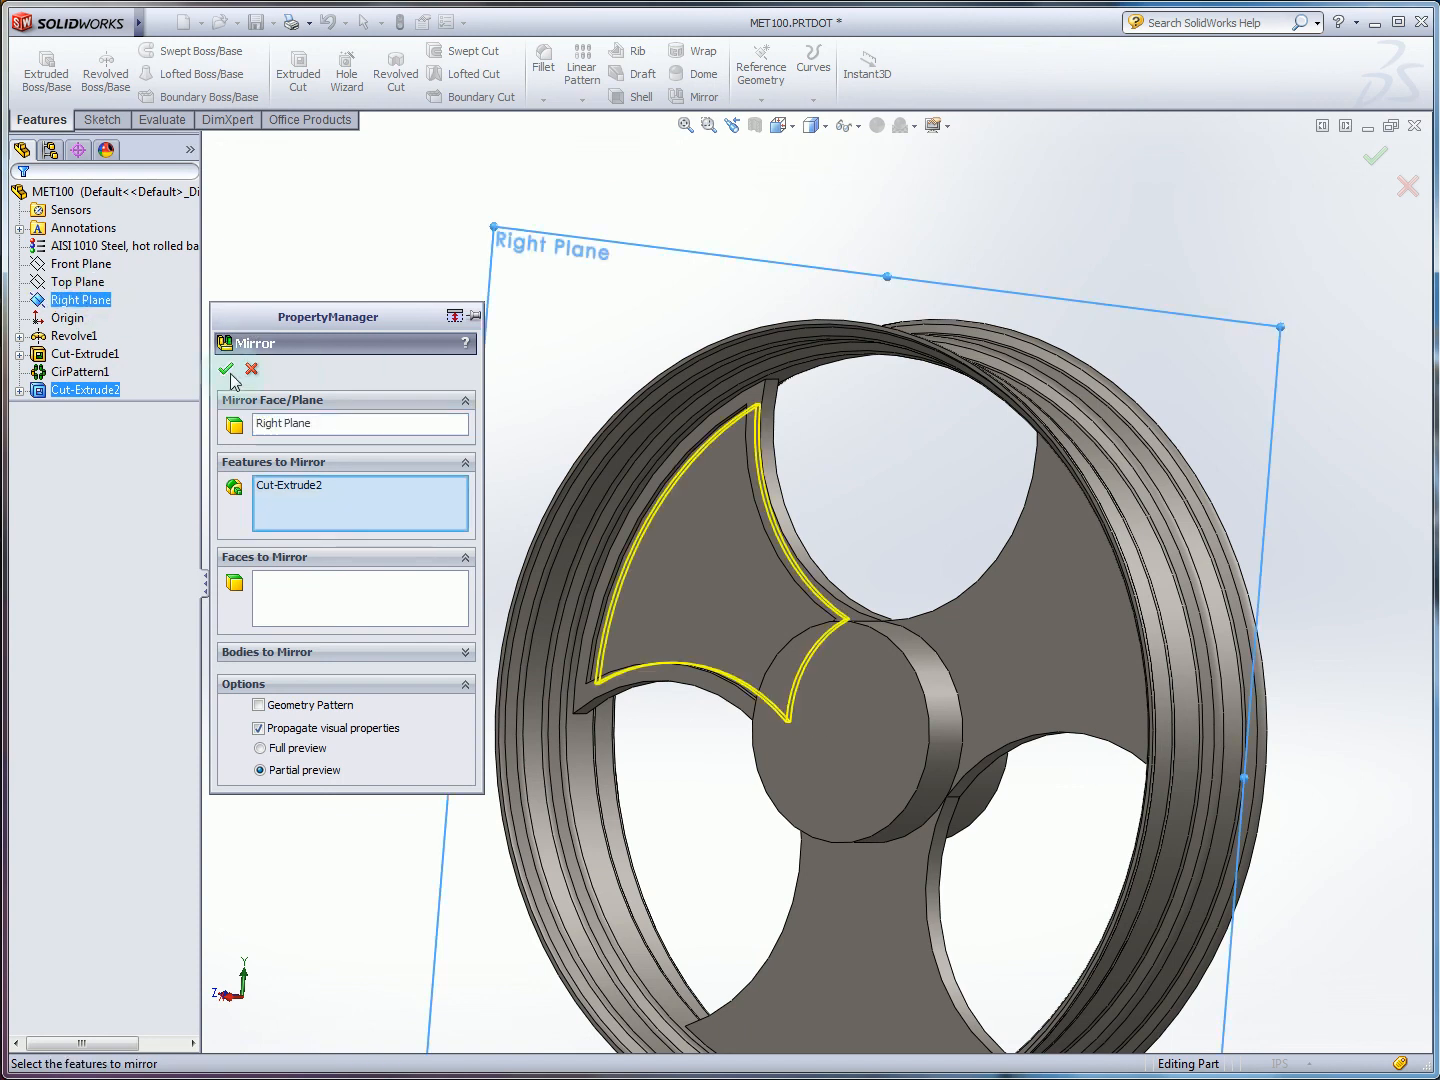
{"action": "left_click", "coordinate": [227, 370]}
{"action": "middle_click_drag", "start_coordinate": [813, 430], "coordinate": [769, 508]}
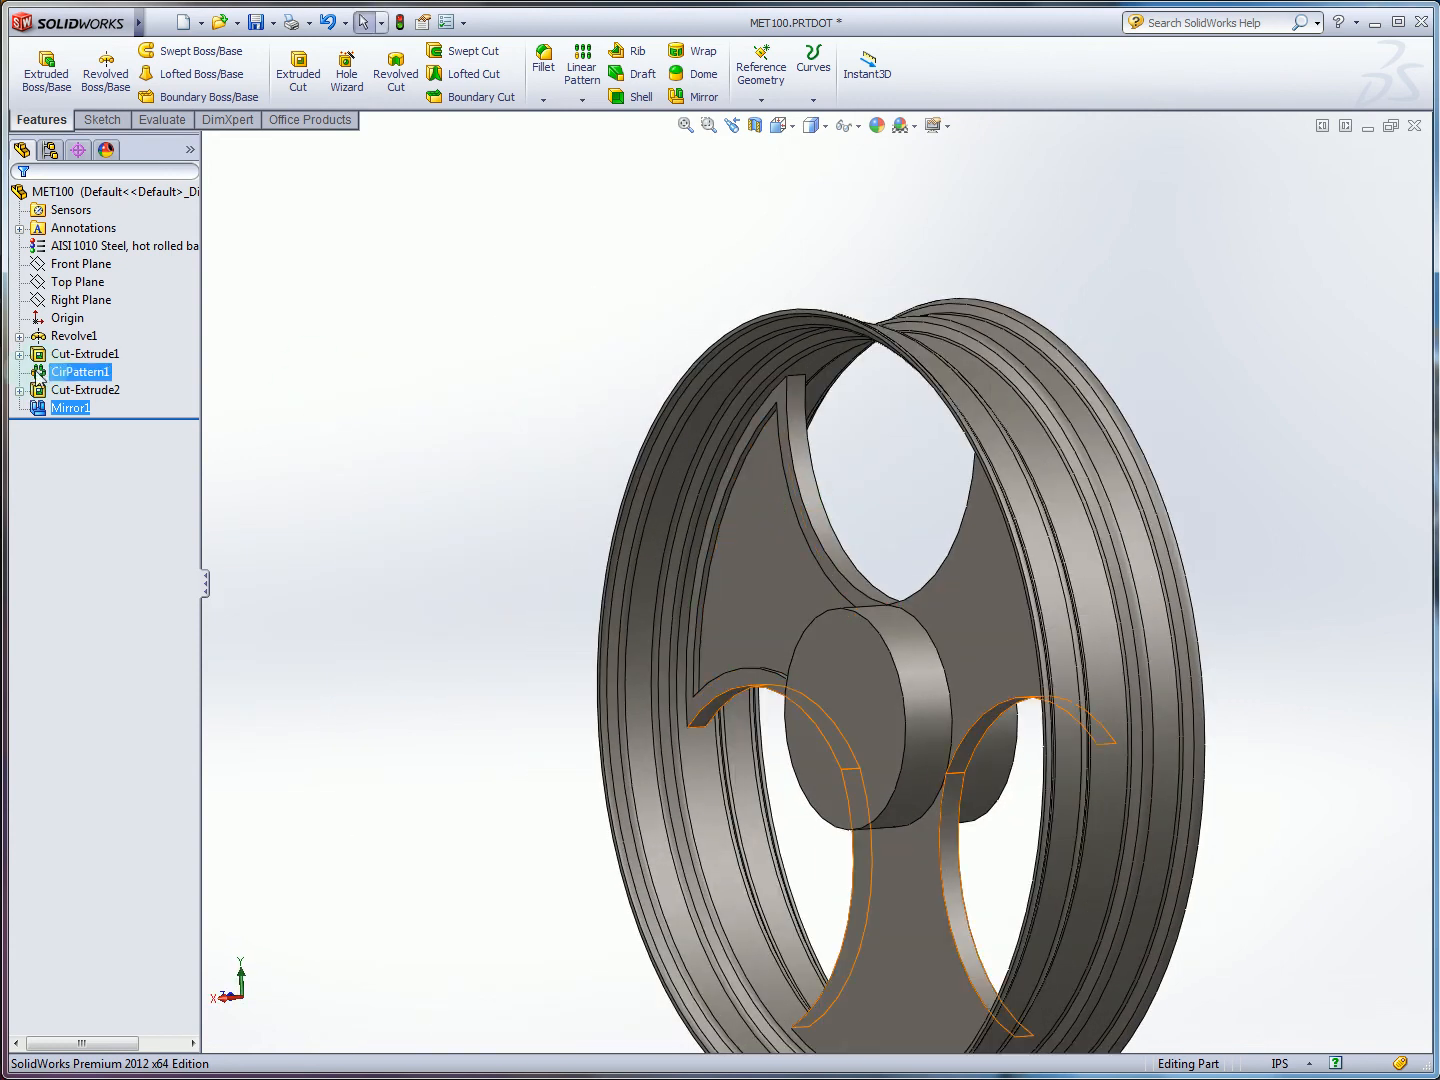
Circular-pattern the pocket cut and its mirror around the hub's circular edge, with 3 equally spaced instances over 360 degrees.
{"action": "left_click", "coordinate": [77, 394]}
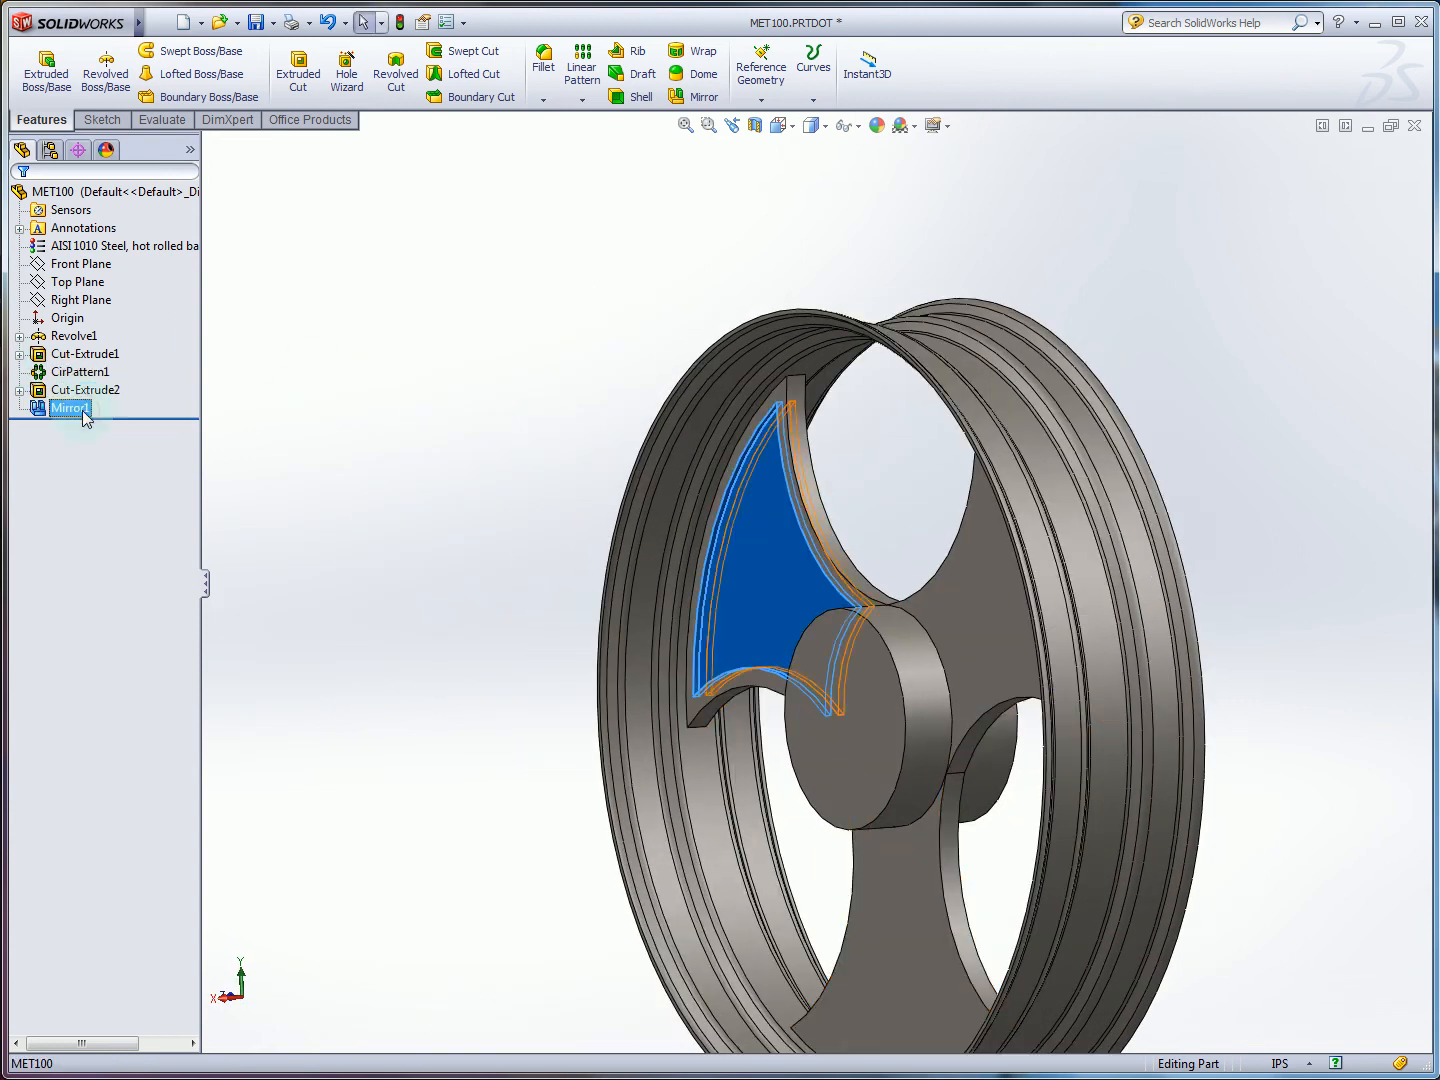
{"action": "left_click", "coordinate": [103, 409]}
{"action": "left_click", "coordinate": [115, 392], "text": "ctrl"}
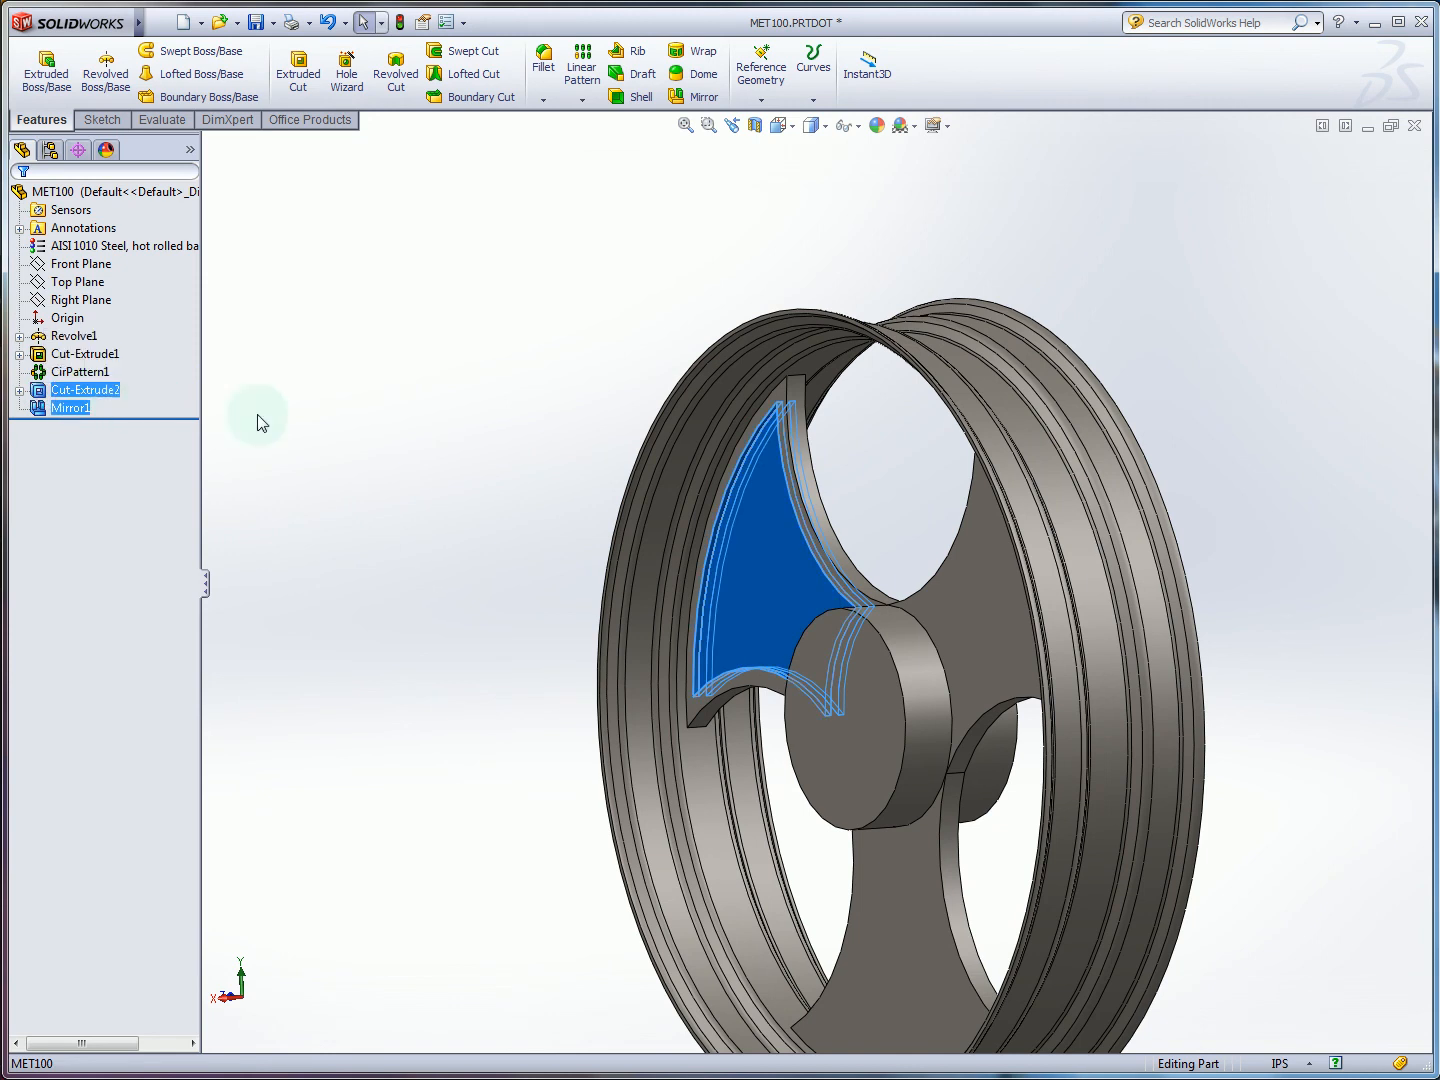
{"action": "scroll", "coordinate": [553, 456], "scroll_direction": "up", "scroll_amount": 2}
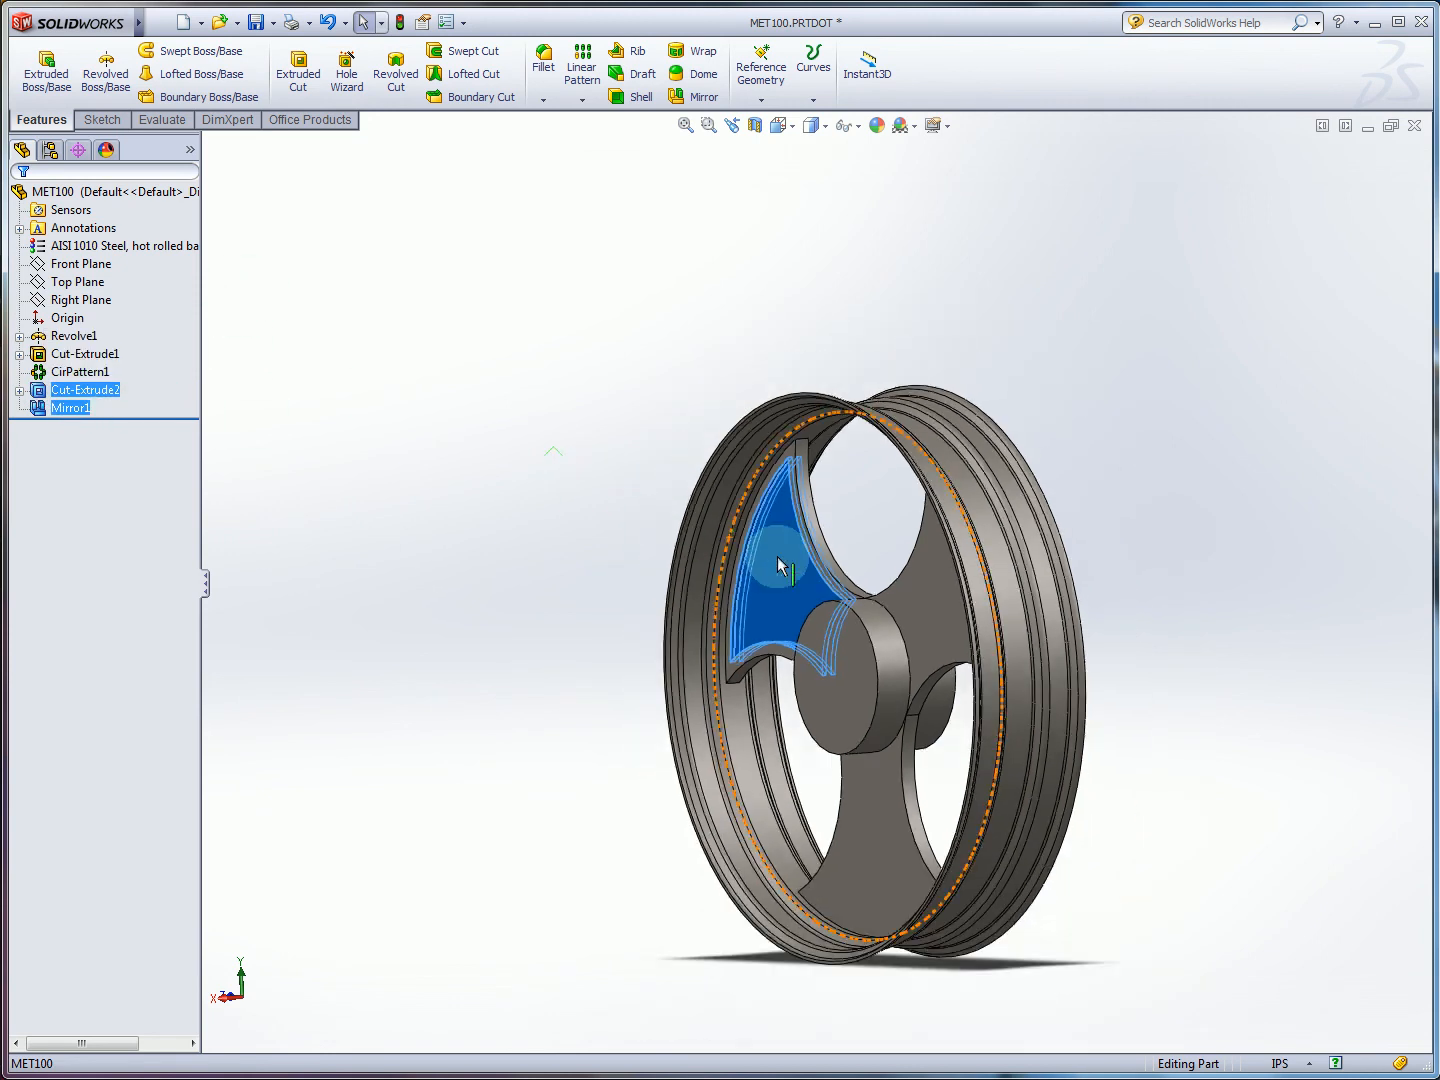
{"action": "scroll", "coordinate": [810, 568], "scroll_direction": "down", "scroll_amount": 1}
{"action": "middle_click_drag", "start_coordinate": [970, 625], "coordinate": [1144, 641]}
{"action": "scroll", "coordinate": [1049, 707], "scroll_direction": "up", "scroll_amount": 1}
{"action": "scroll", "coordinate": [1050, 717], "scroll_direction": "down", "scroll_amount": 1}
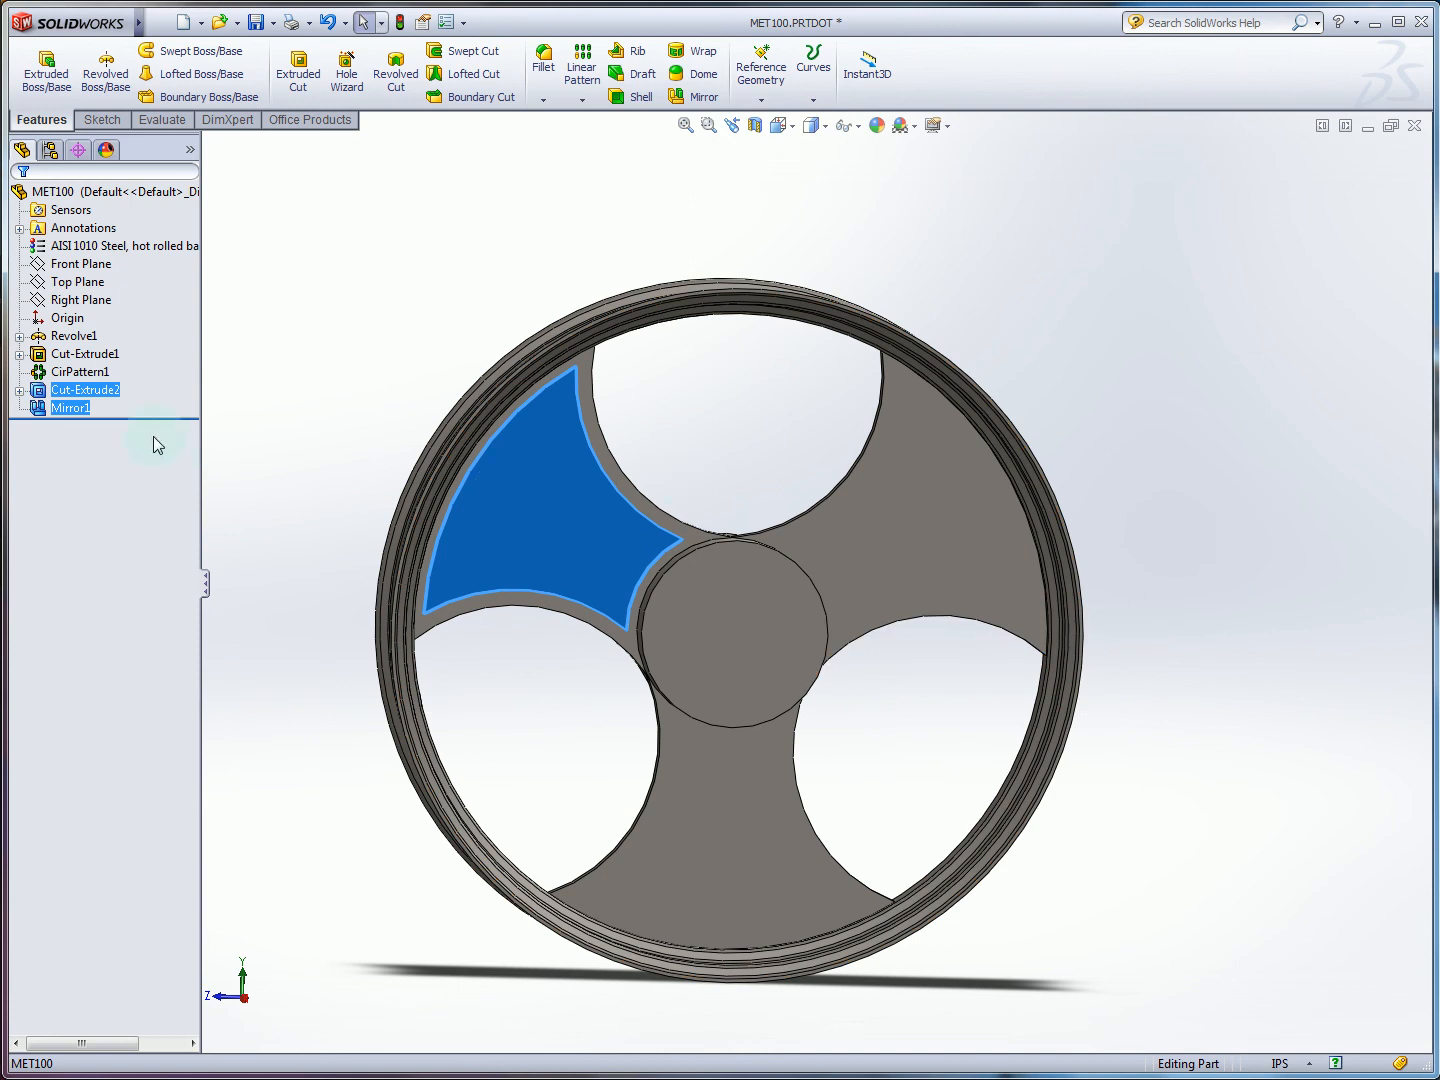
{"action": "left_click", "coordinate": [581, 101]}
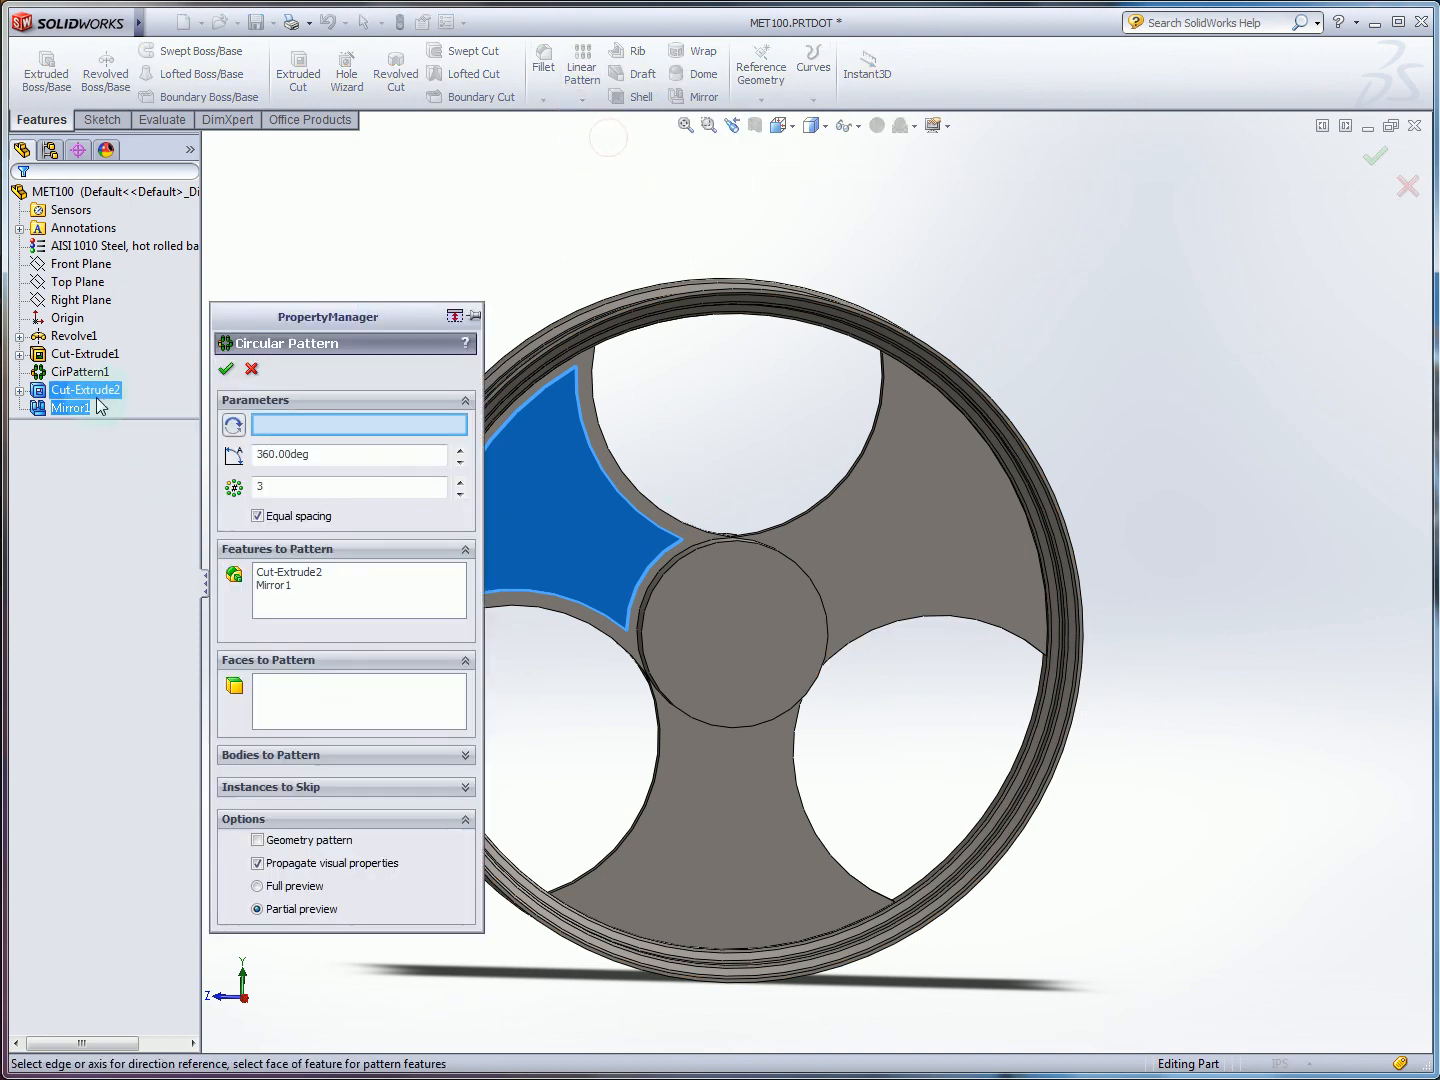
{"action": "middle_click_drag", "start_coordinate": [565, 424], "coordinate": [785, 589]}
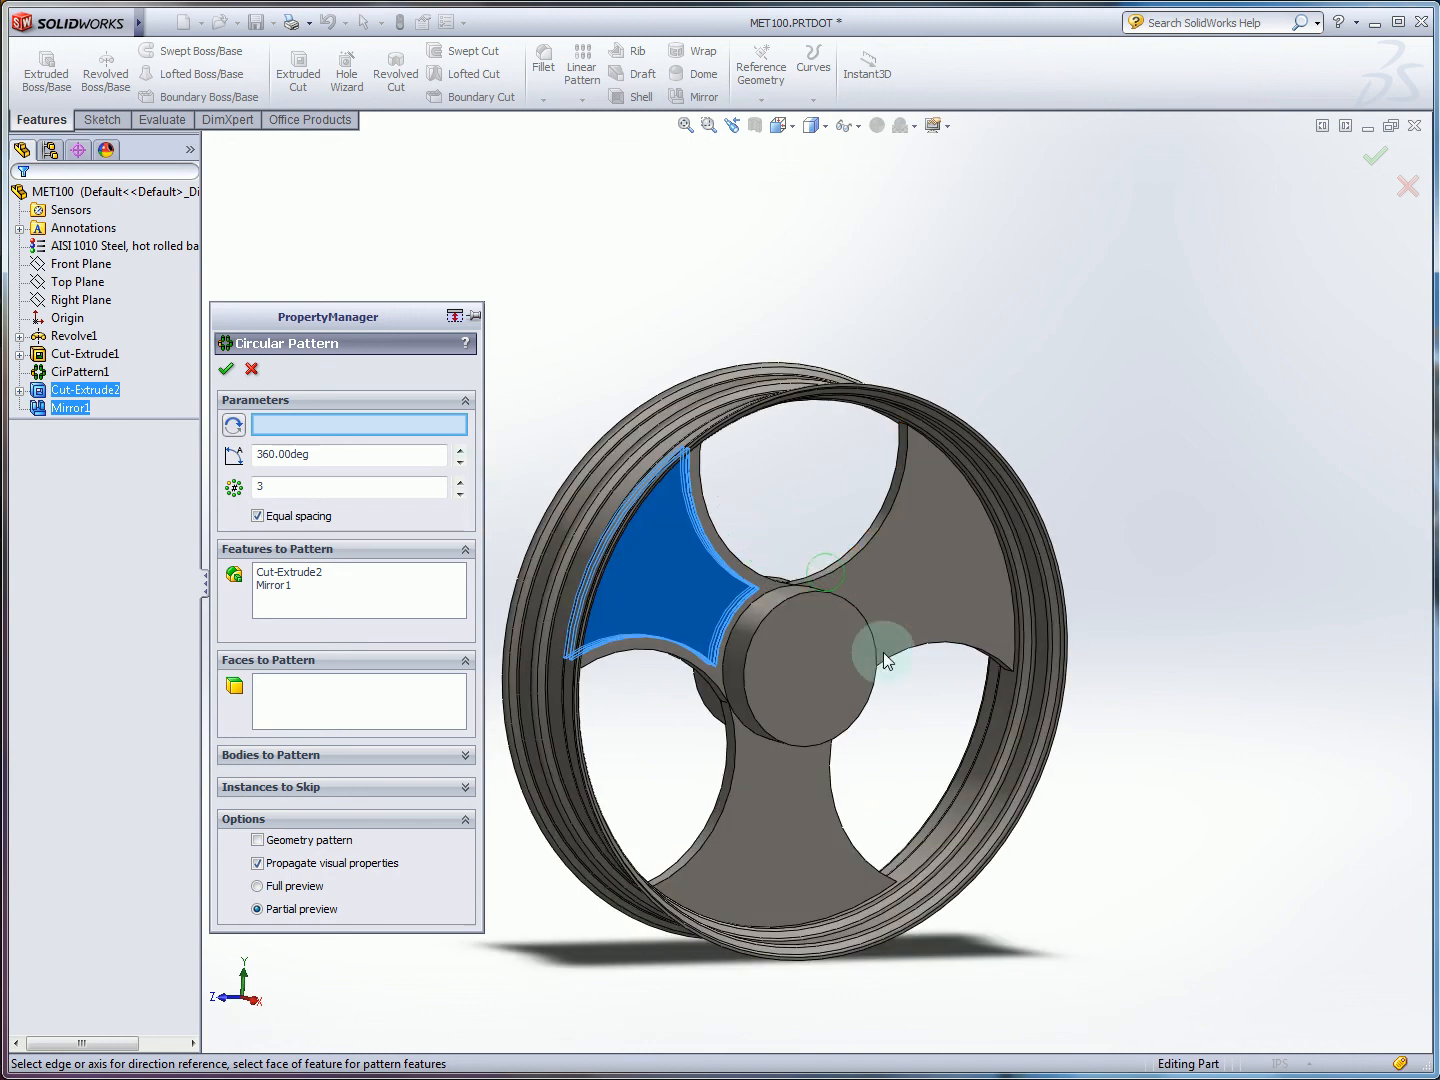
{"action": "left_click", "coordinate": [772, 616]}
{"action": "middle_click_drag", "start_coordinate": [874, 640], "coordinate": [785, 617]}
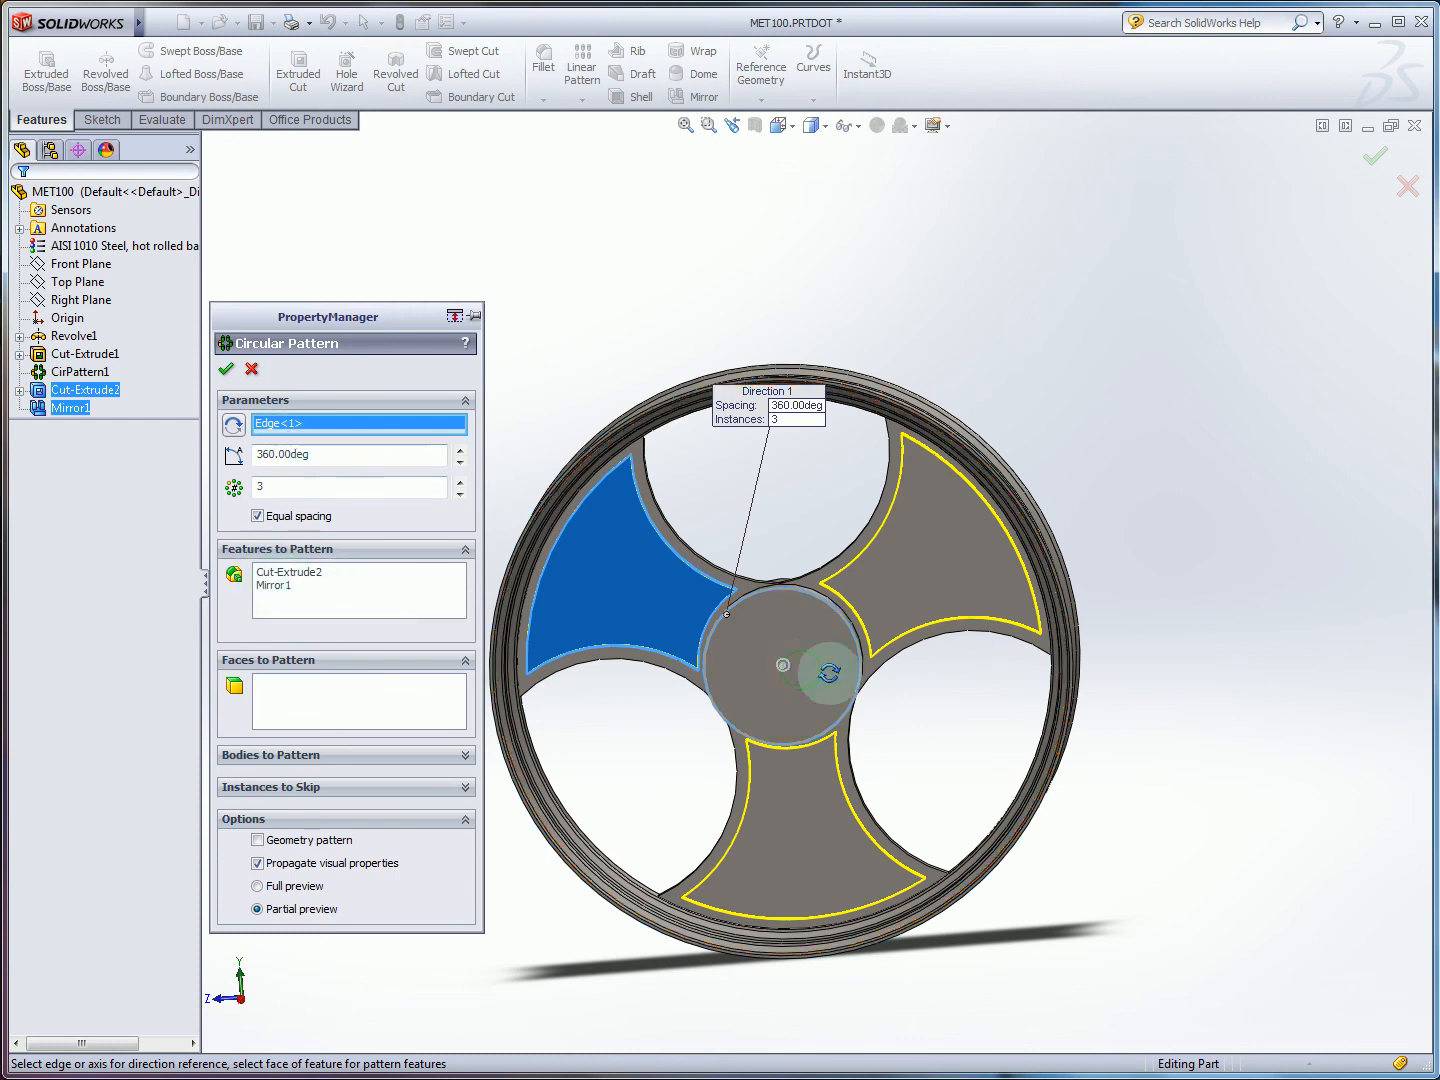
{"action": "middle_click_drag", "start_coordinate": [820, 663], "coordinate": [781, 600]}
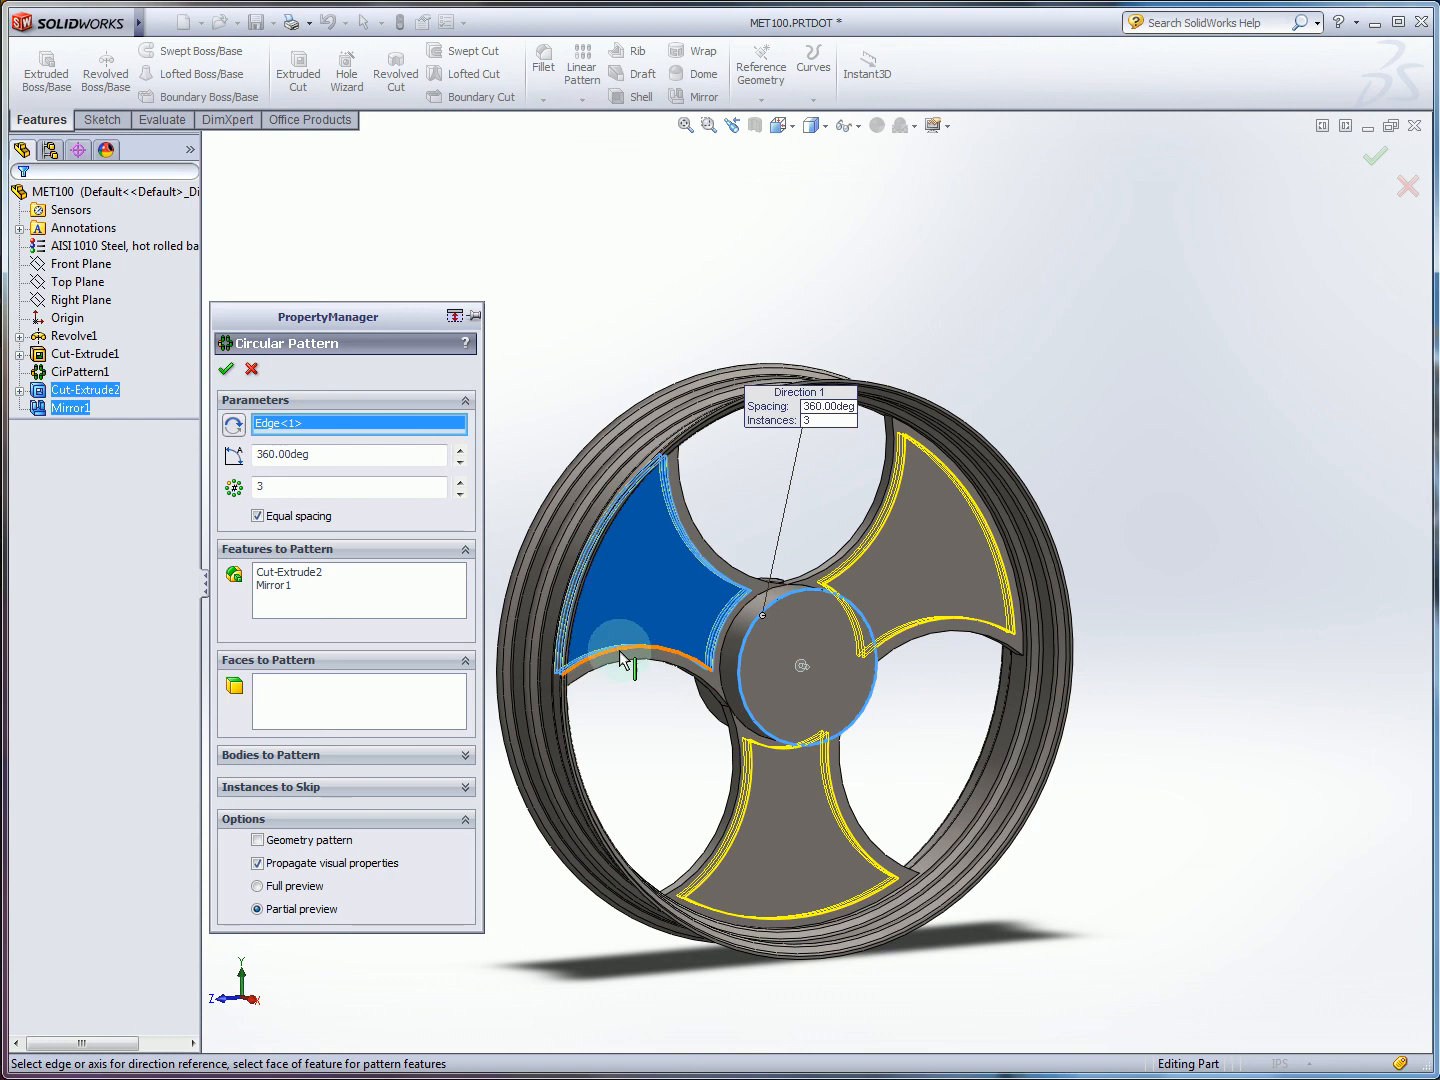
{"action": "left_click", "coordinate": [227, 370]}
{"action": "middle_click_drag", "start_coordinate": [412, 495], "coordinate": [379, 455]}
{"action": "middle_click_drag", "start_coordinate": [998, 630], "coordinate": [908, 632]}
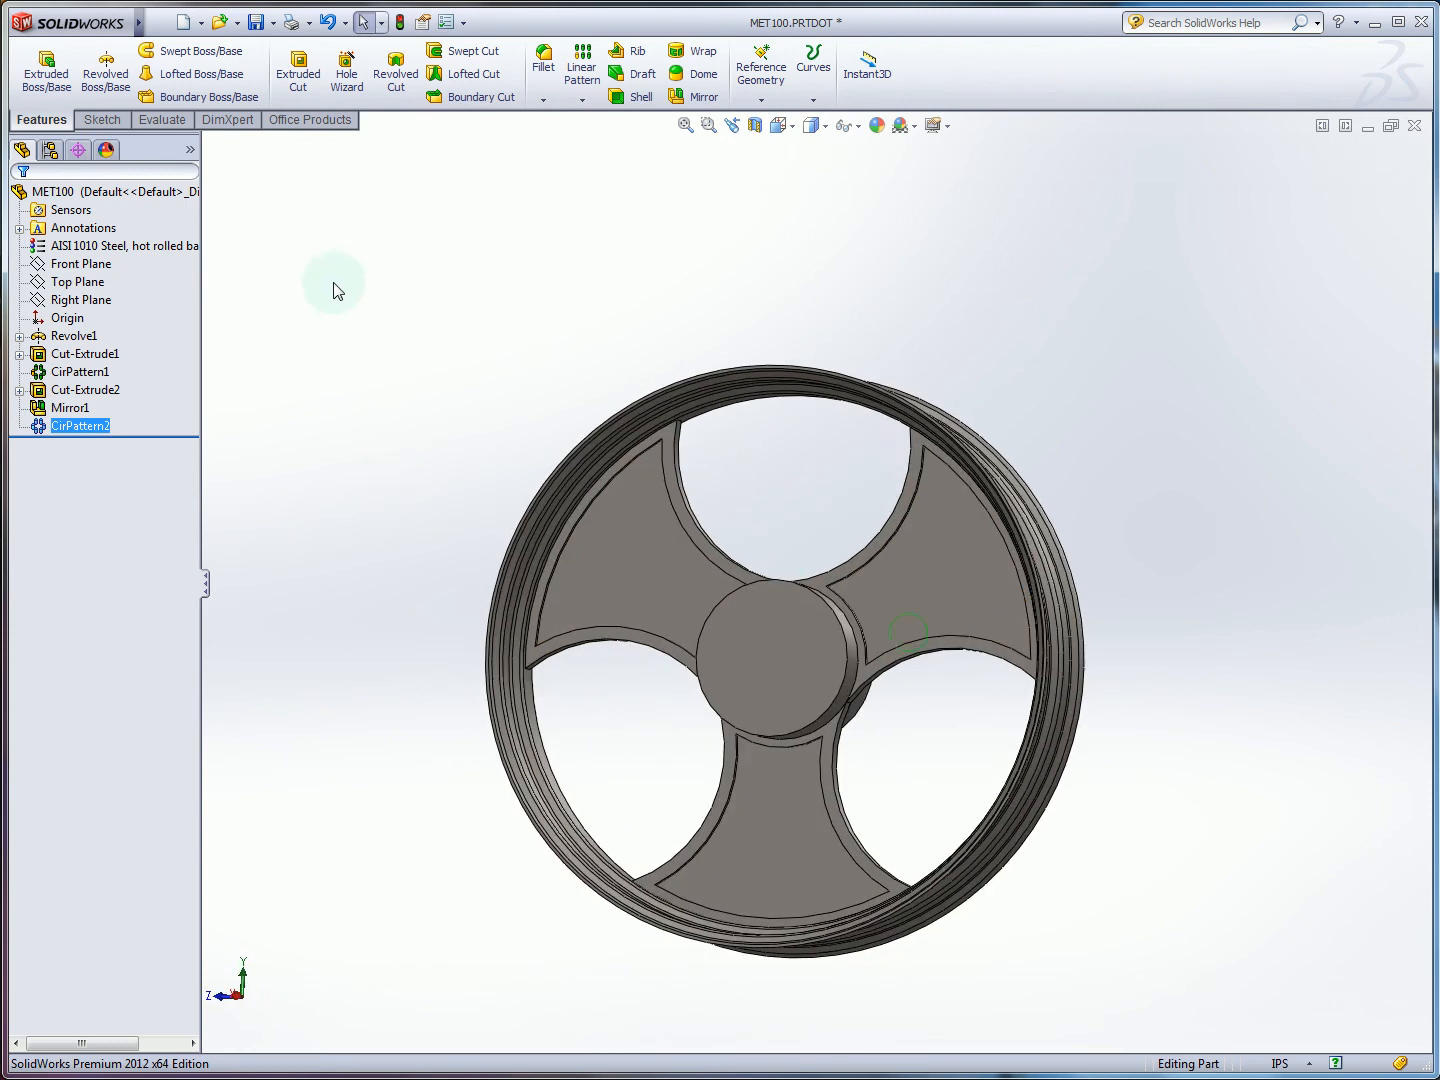